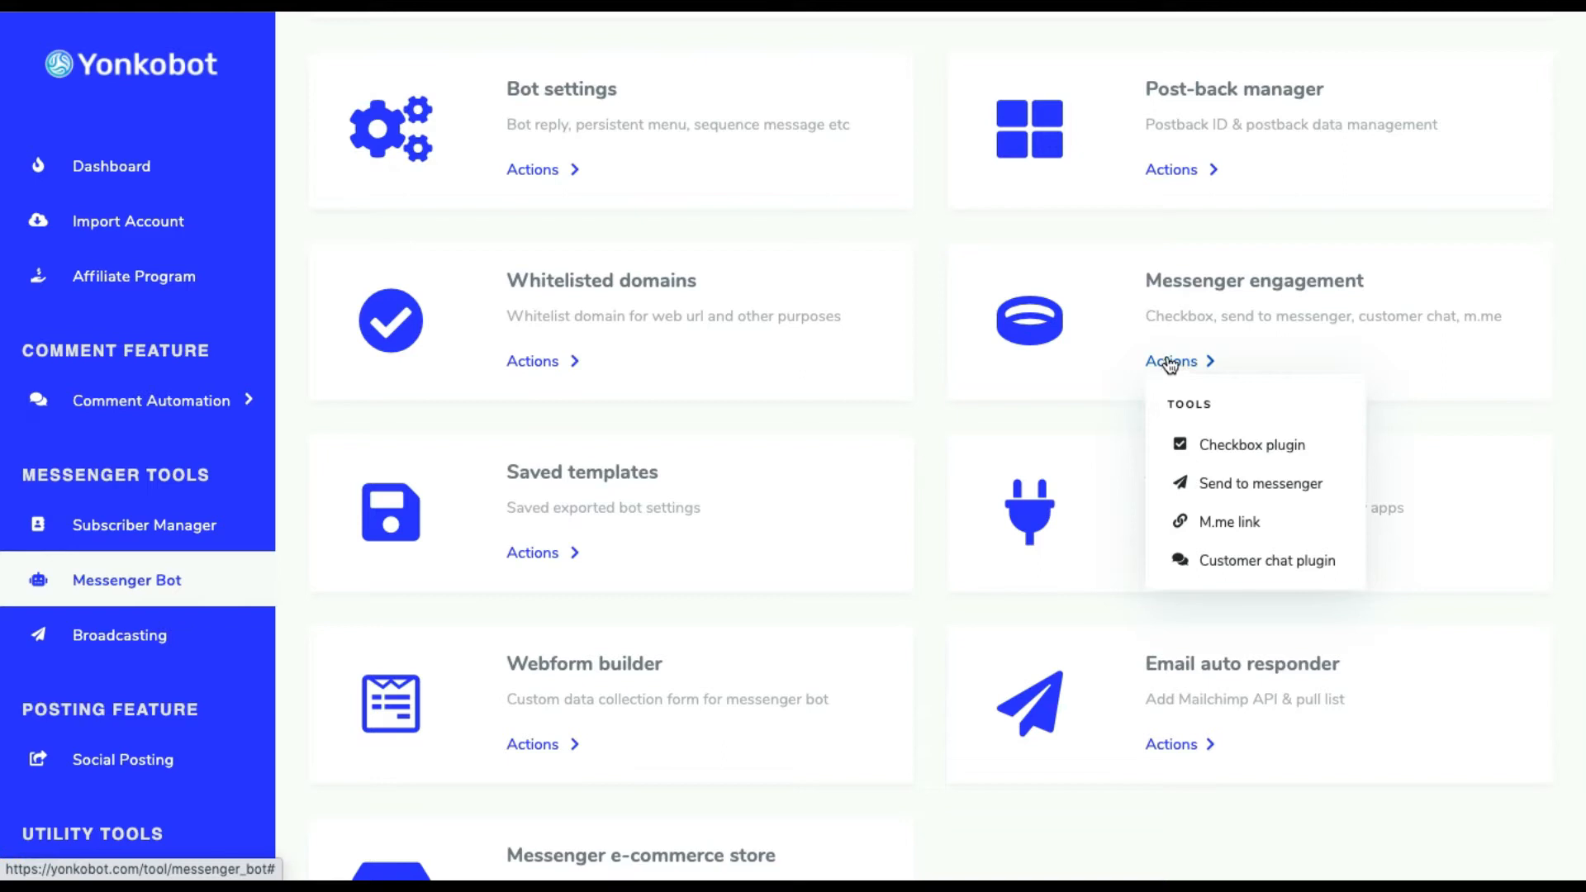
- Open the Customer chat plugin tool from Messenger engagement and start creating a new plugin
drag(1139, 279, 1390, 274)
click(1190, 348)
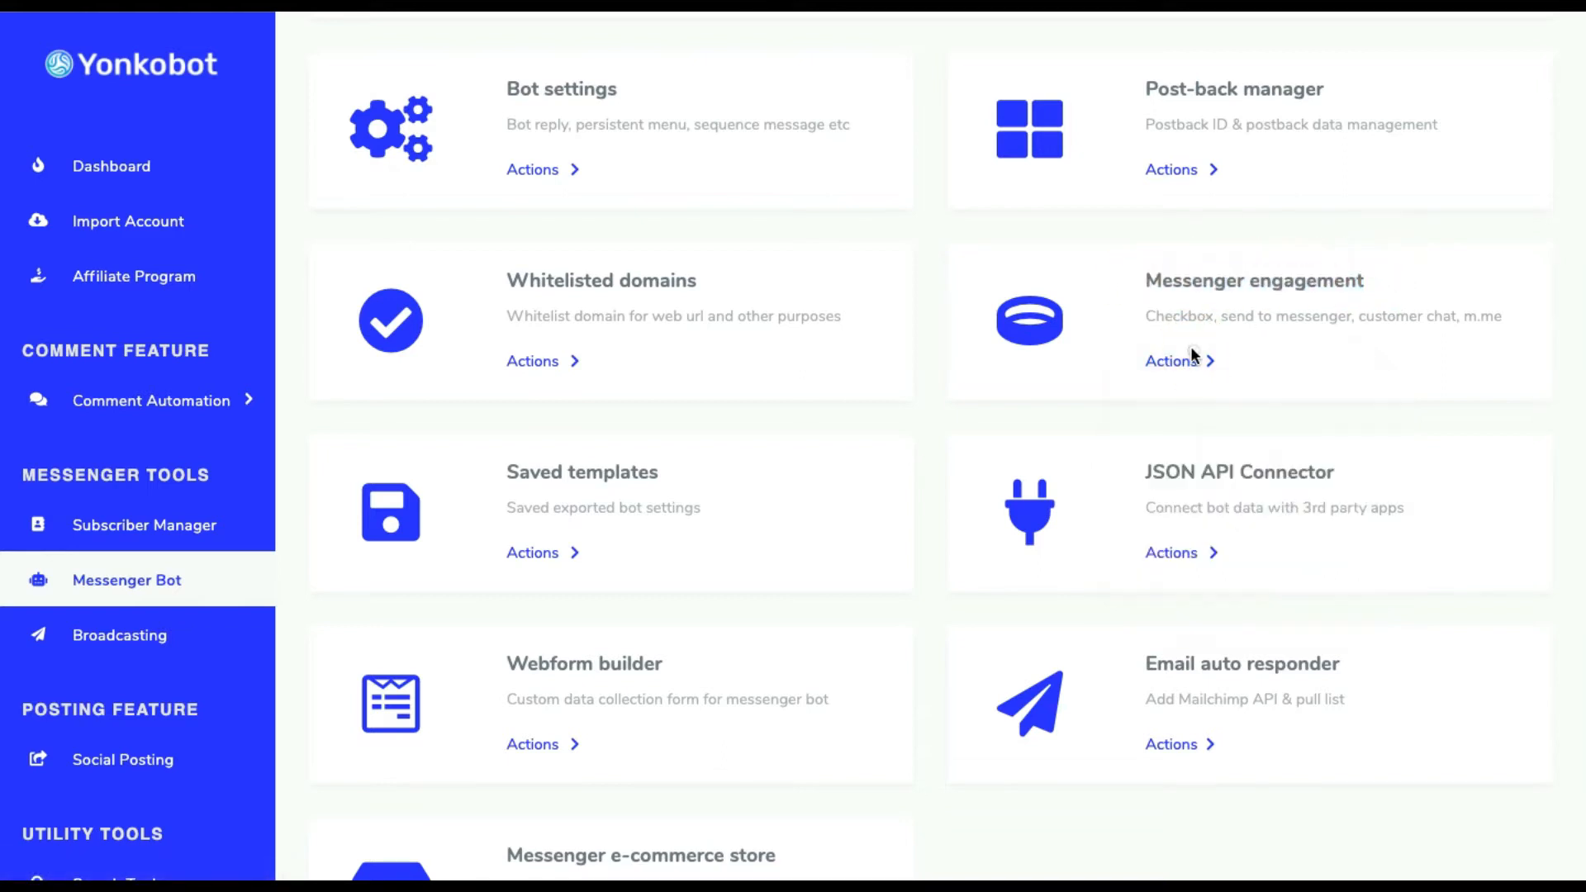
click(1198, 362)
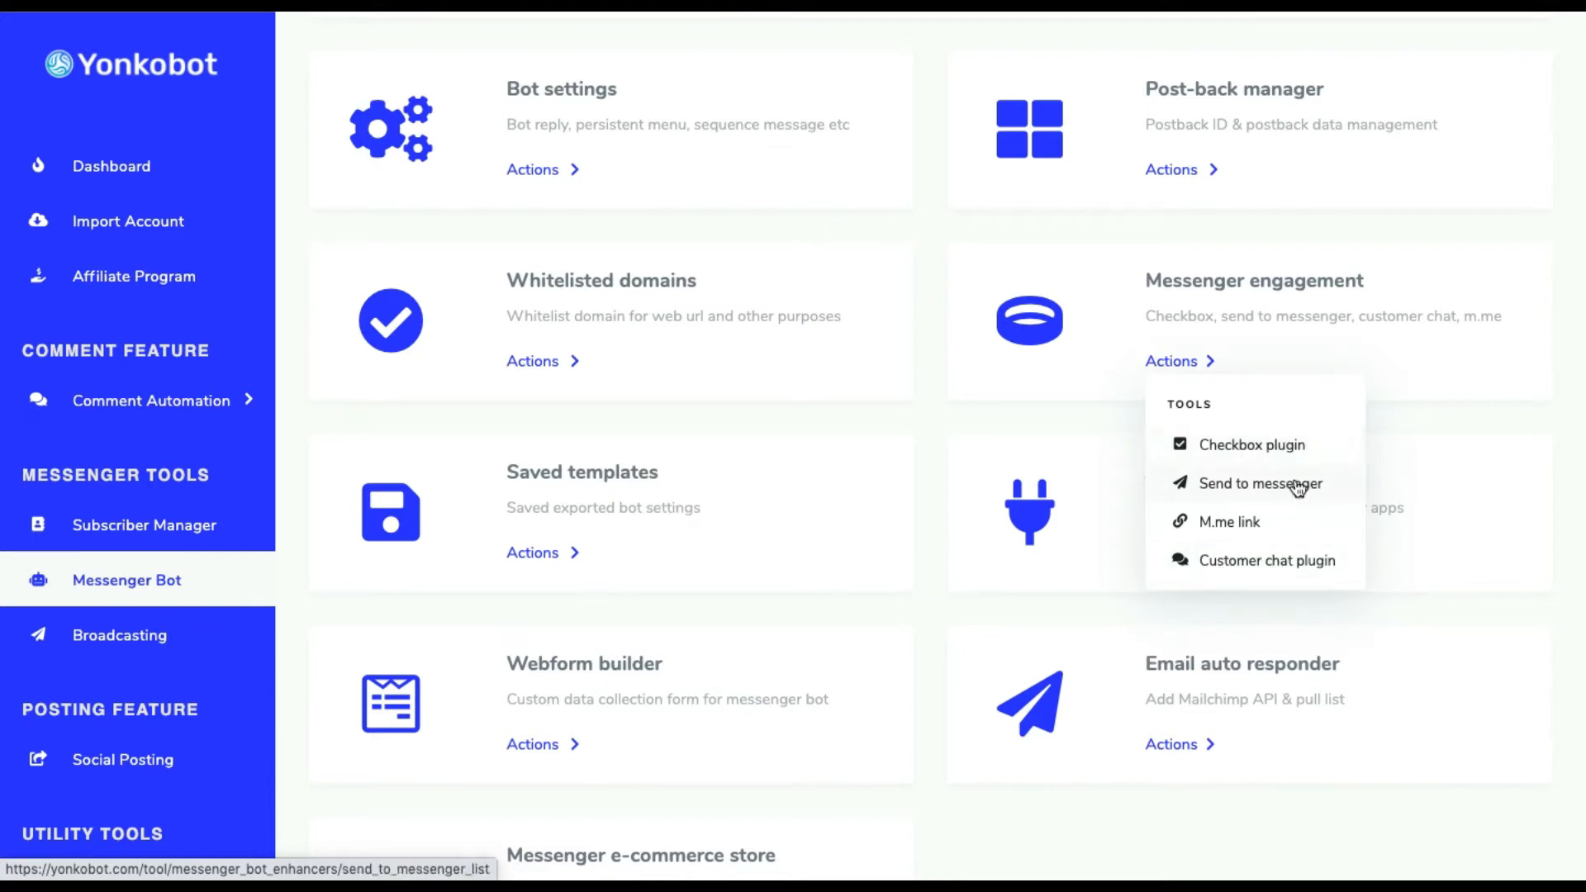
click(1265, 562)
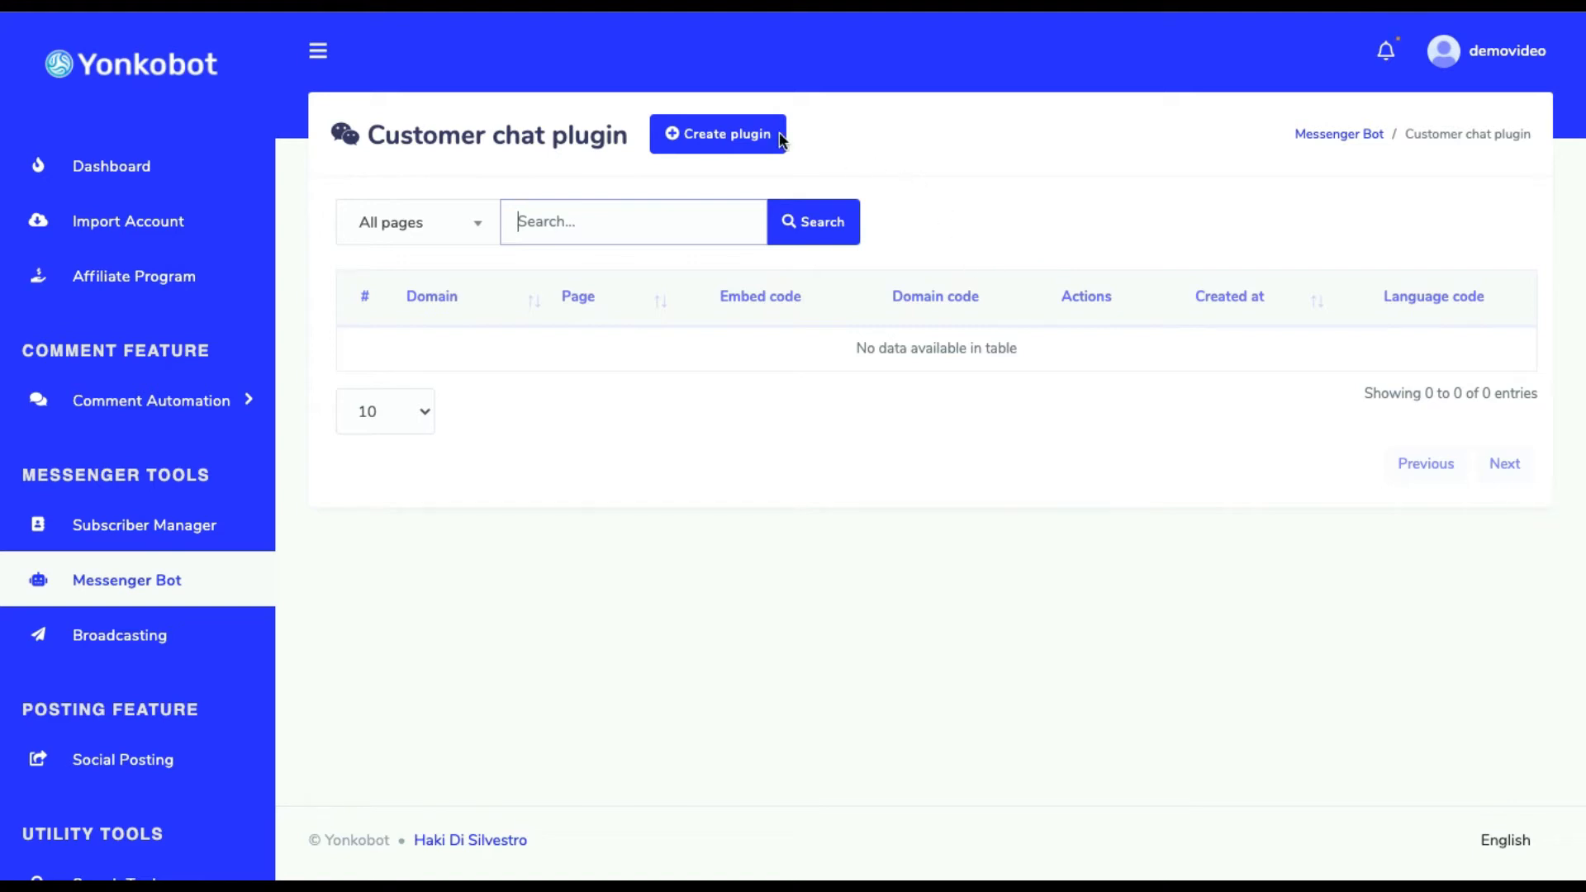
click(715, 136)
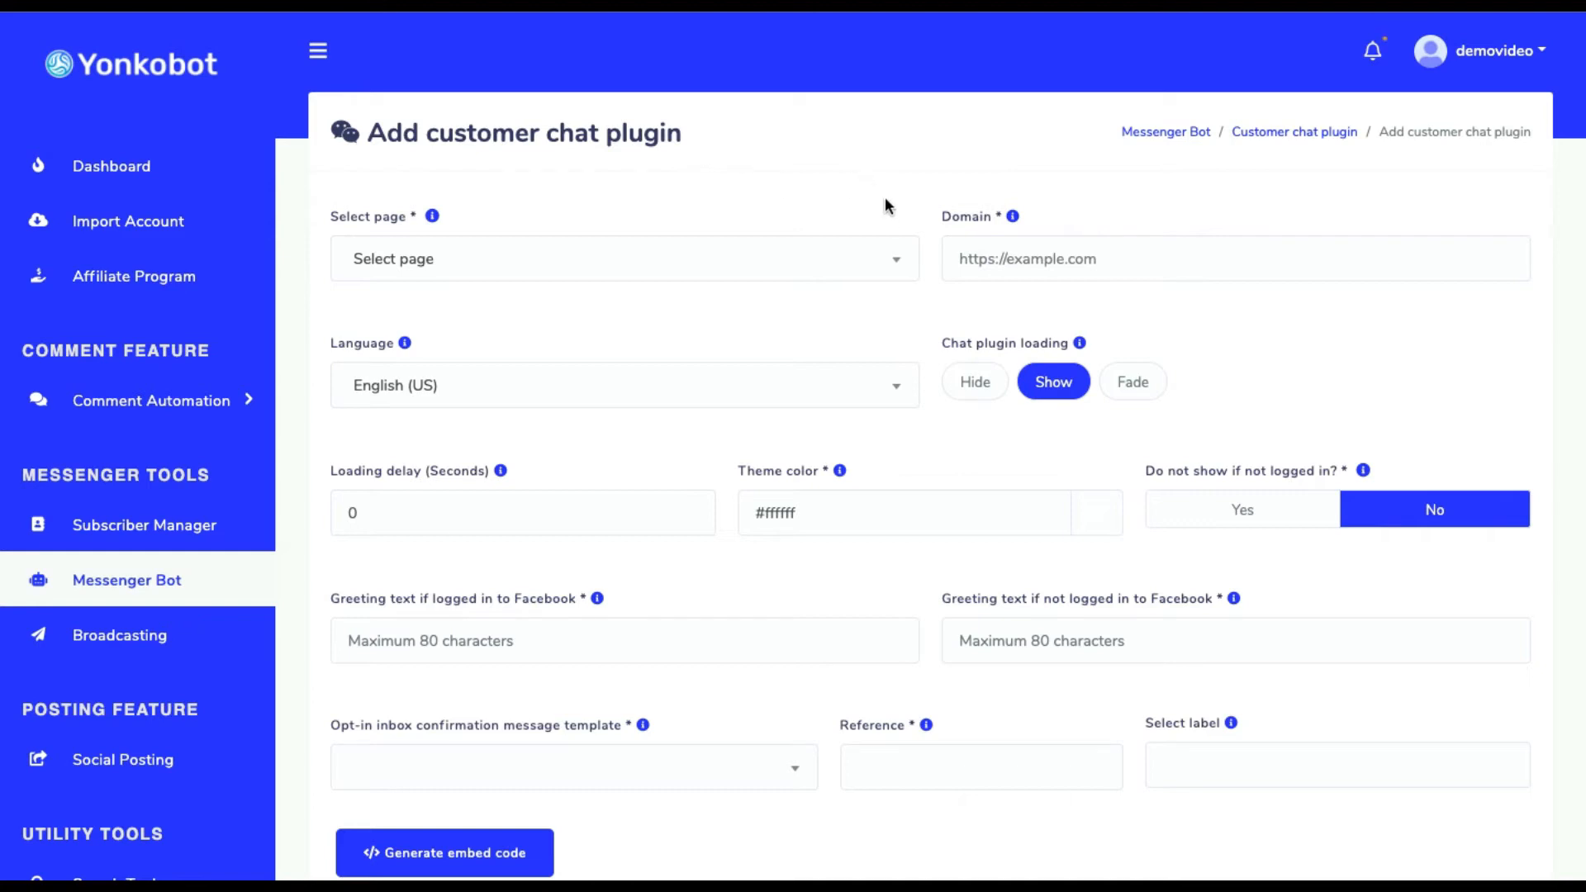
click(879, 252)
click(771, 356)
click(1045, 259)
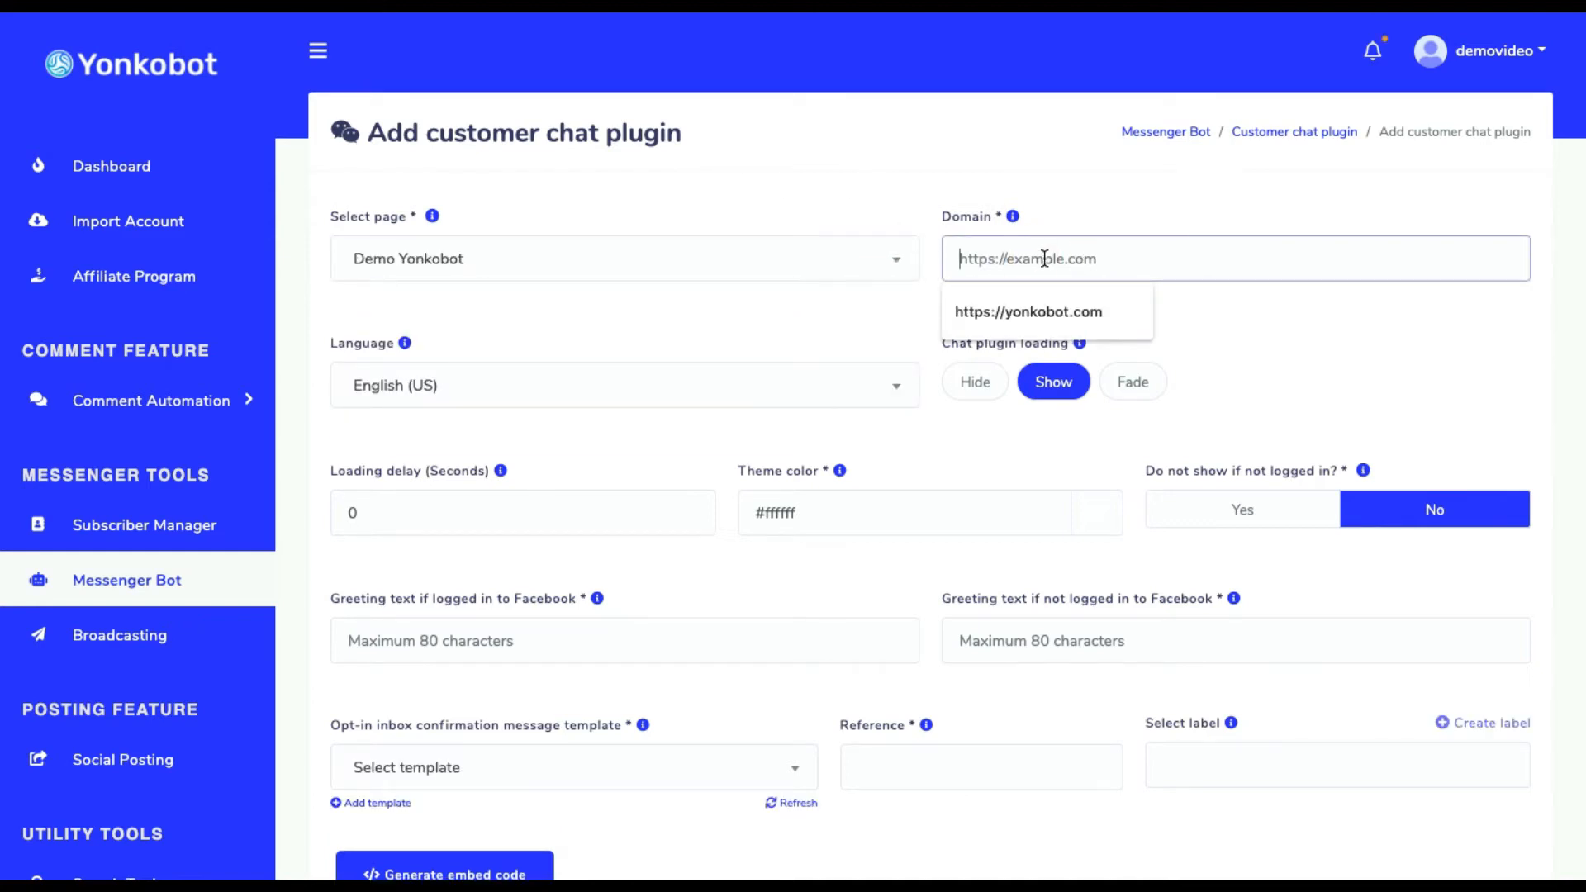
click(1027, 311)
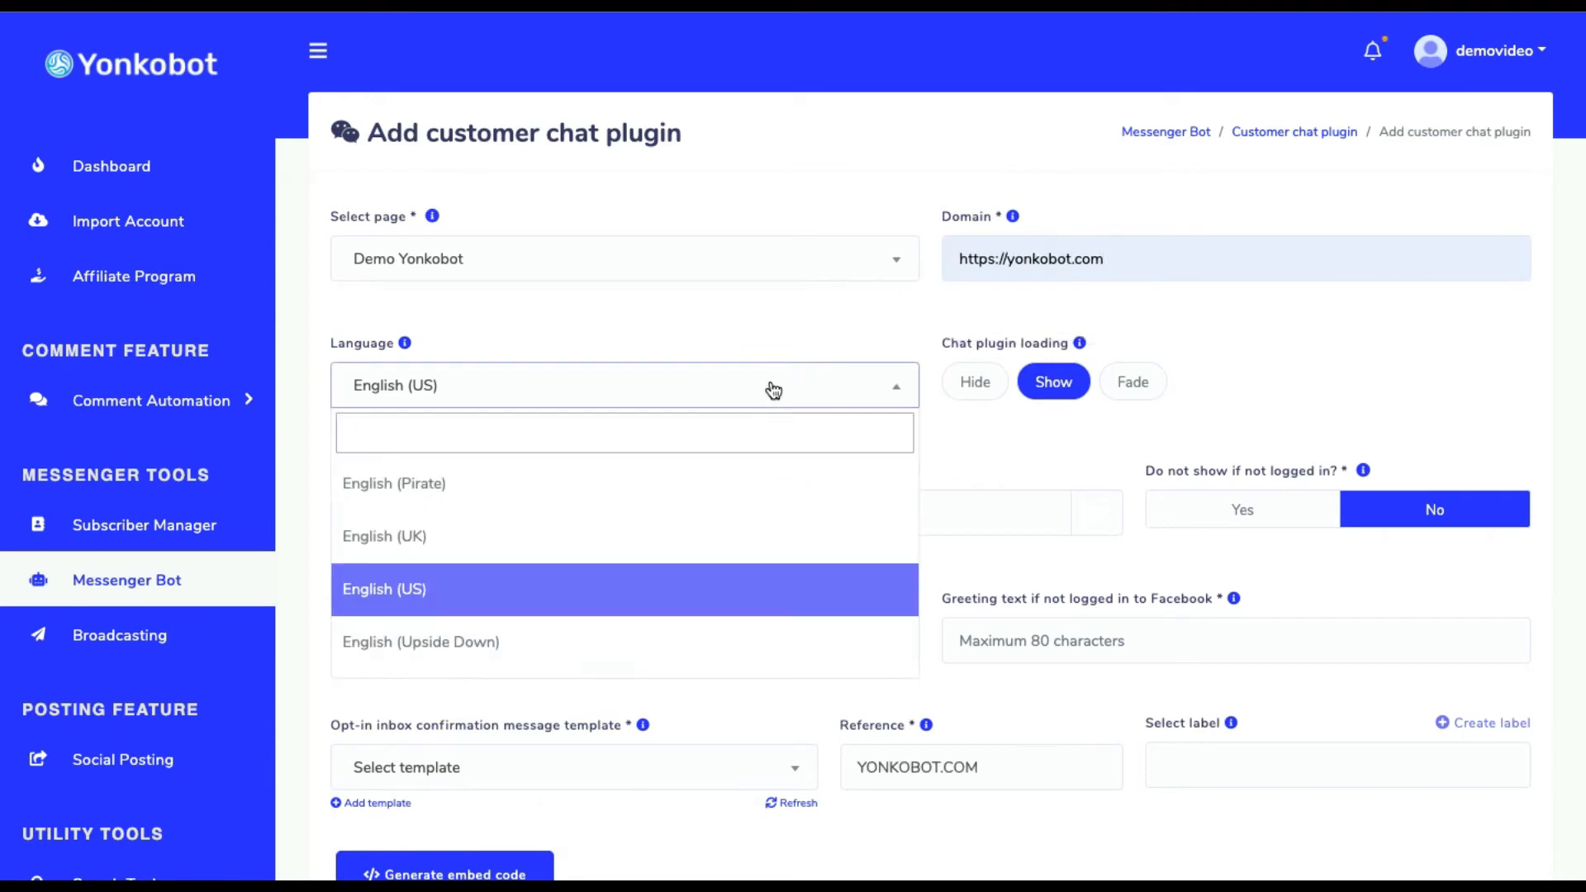
- Set the chat plugin's language to French (France)
text(fr)
key(Down)
key(Down)
key(Return)
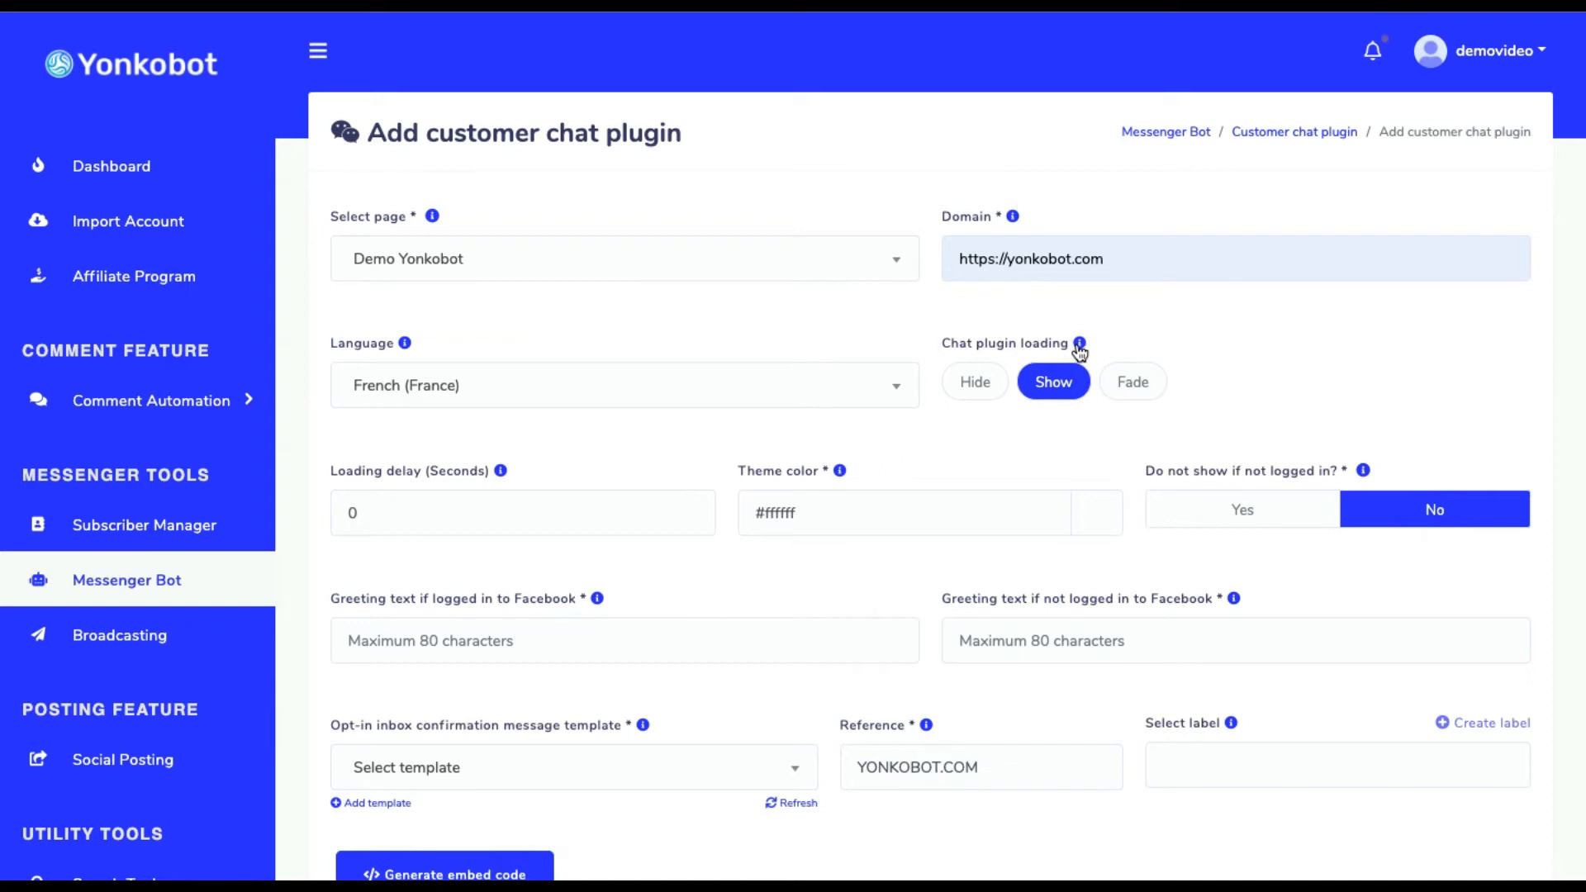
- Review the help for chat plugin loading and theme color, and inspect the loading delay and color fields
mouse_move(1080, 346)
click(841, 472)
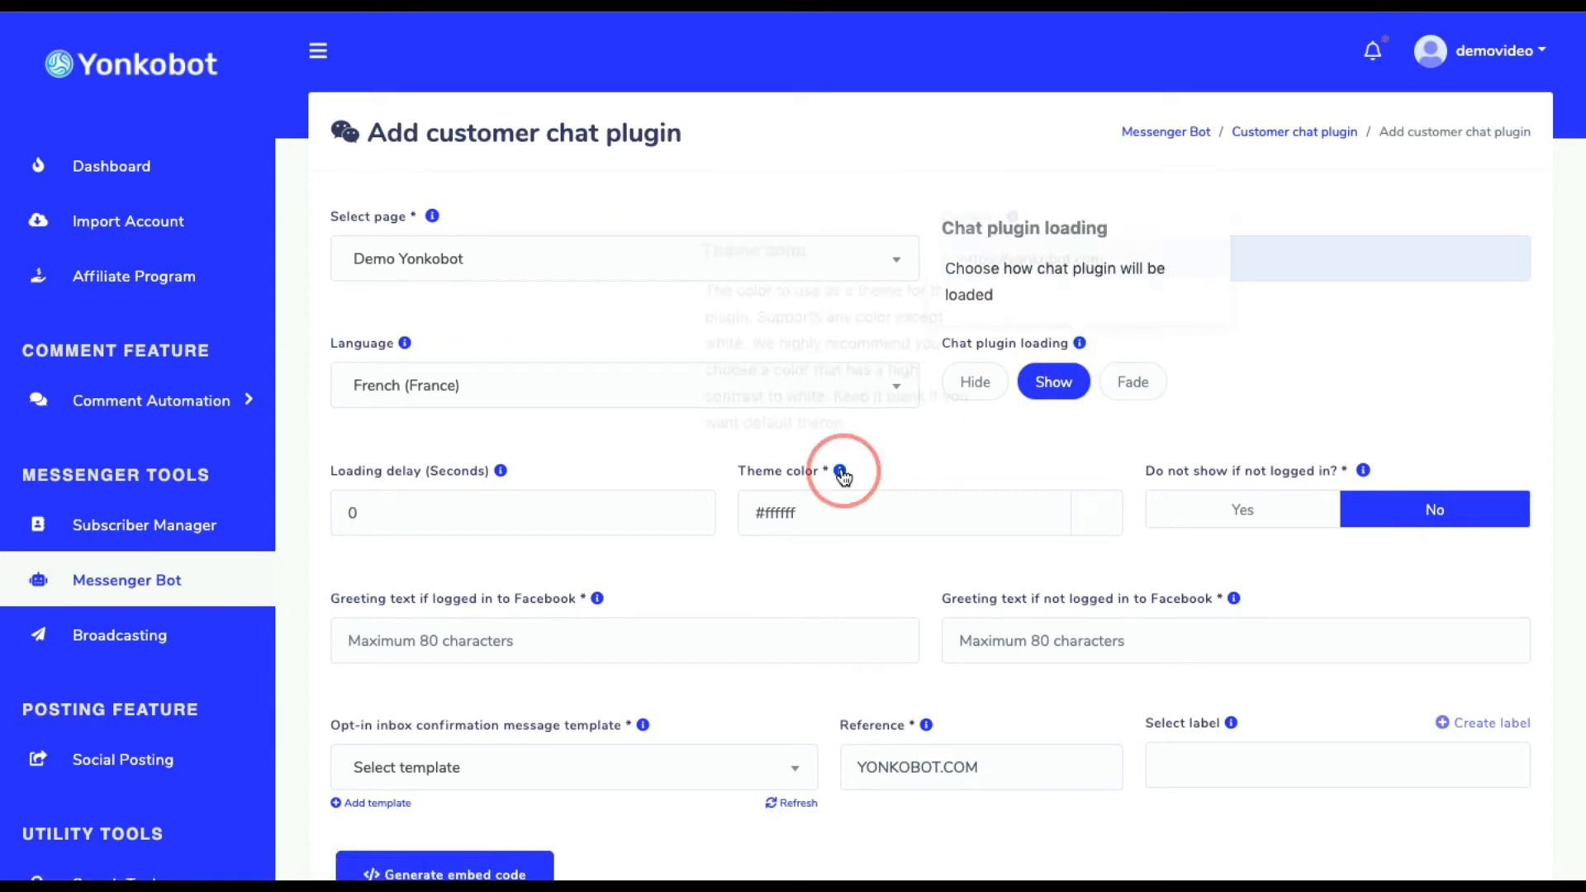
click(1055, 450)
scroll(1052, 450, down, 3)
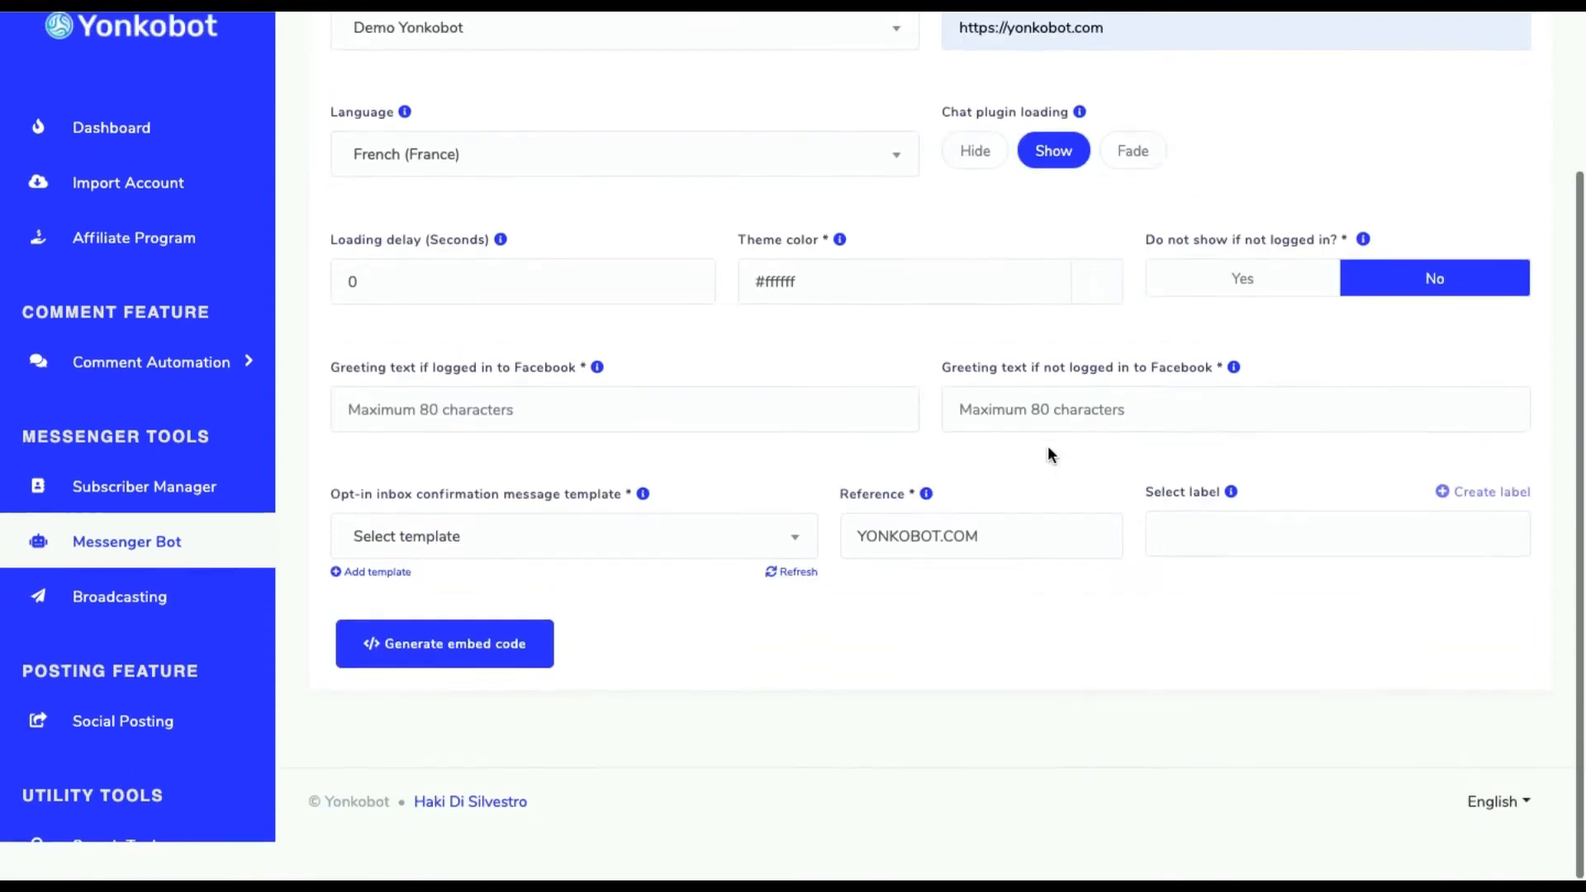
click(1503, 851)
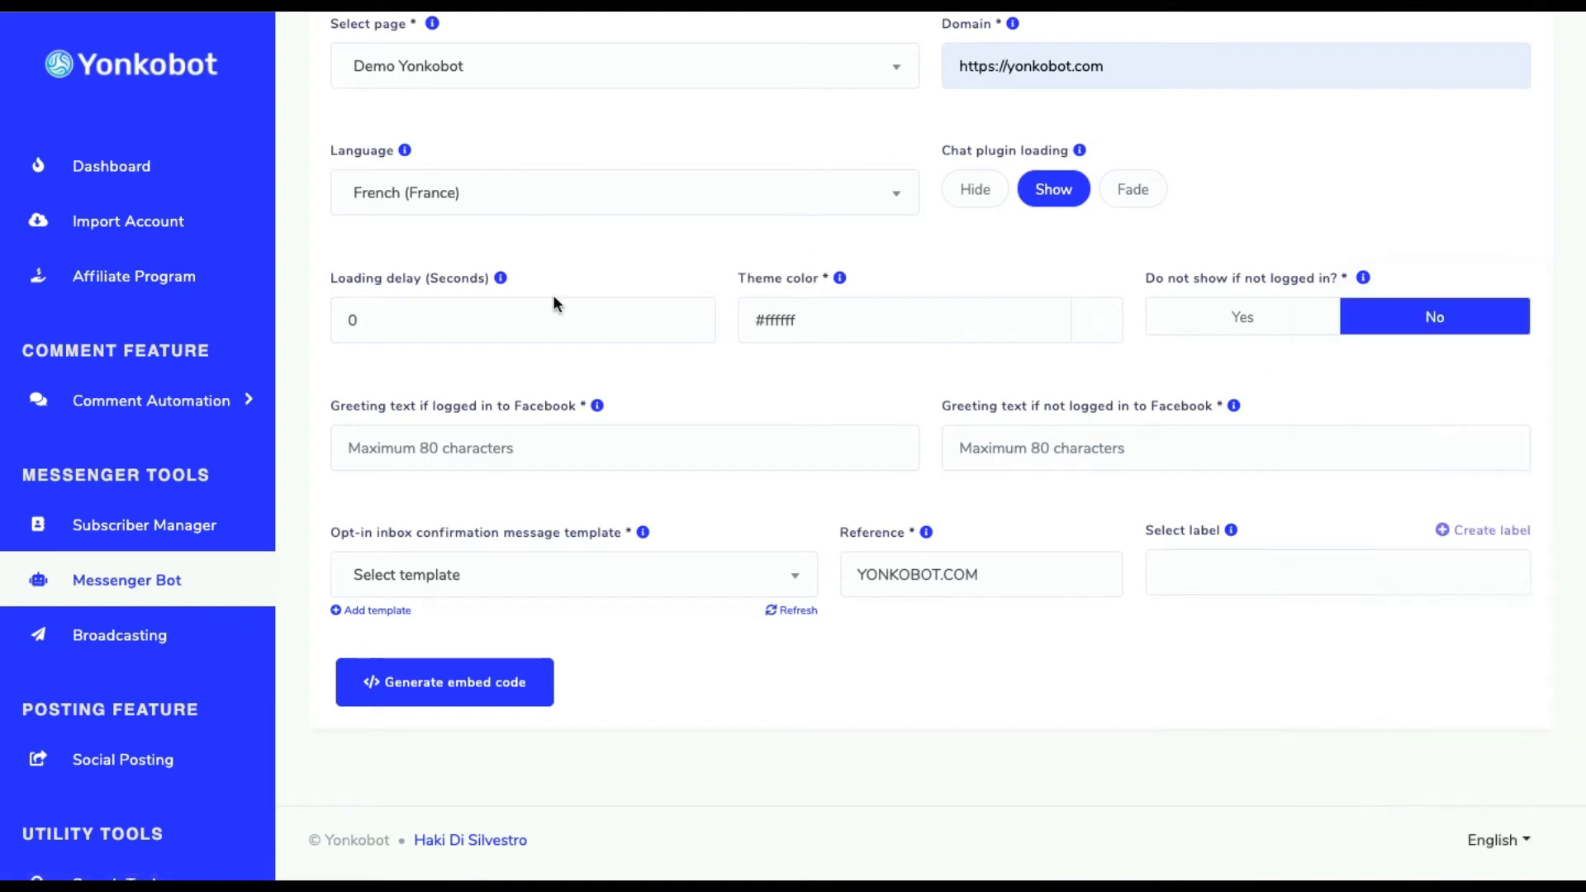
click(542, 318)
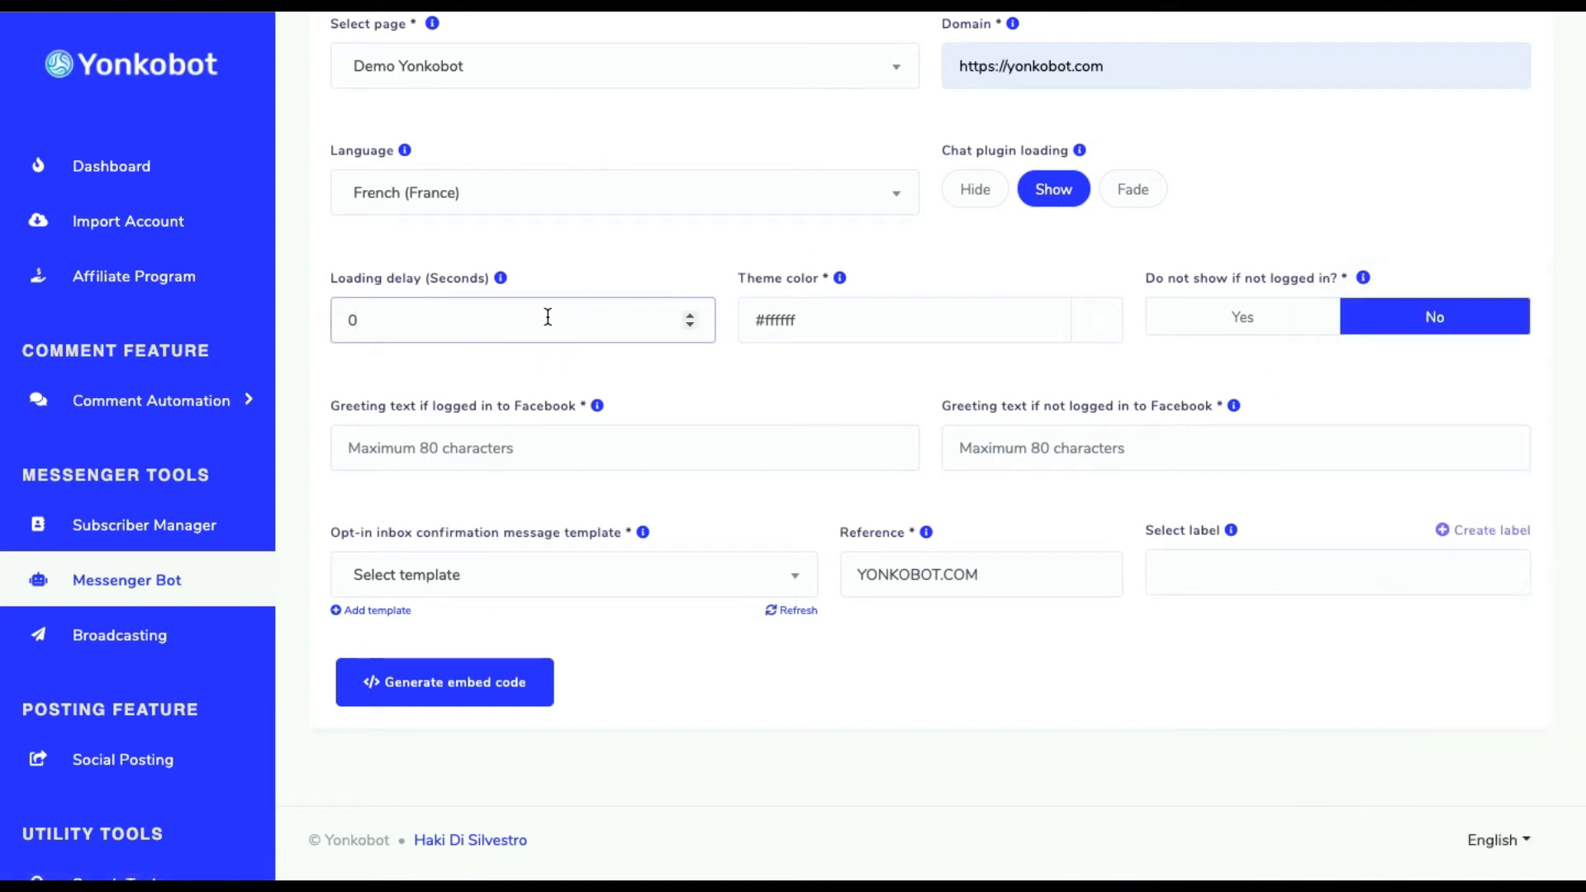
click(855, 327)
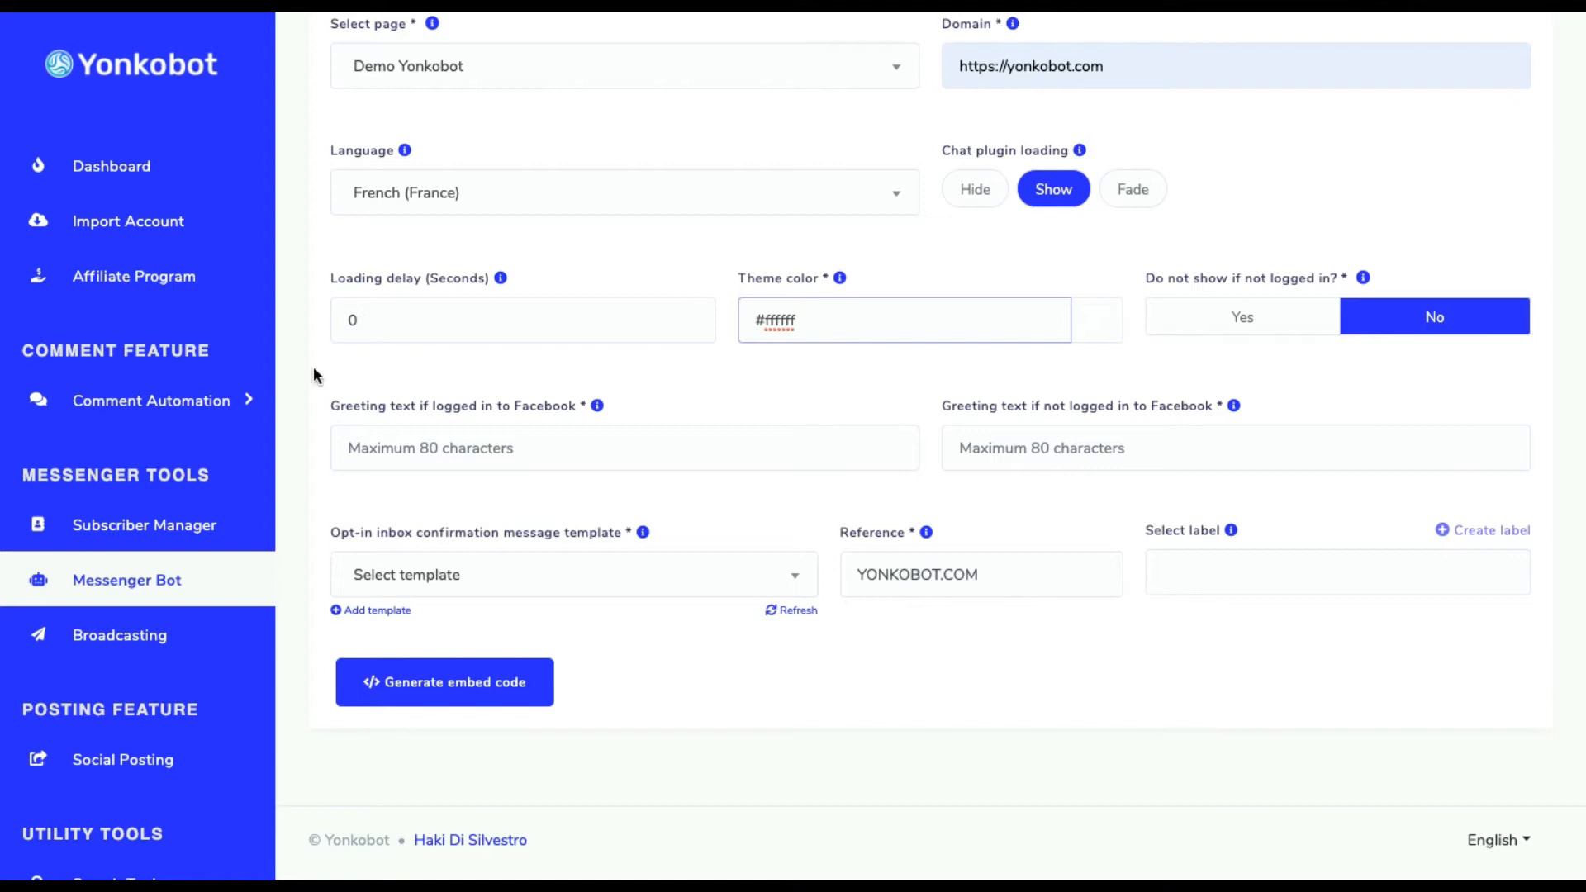
click(446, 431)
click(1021, 447)
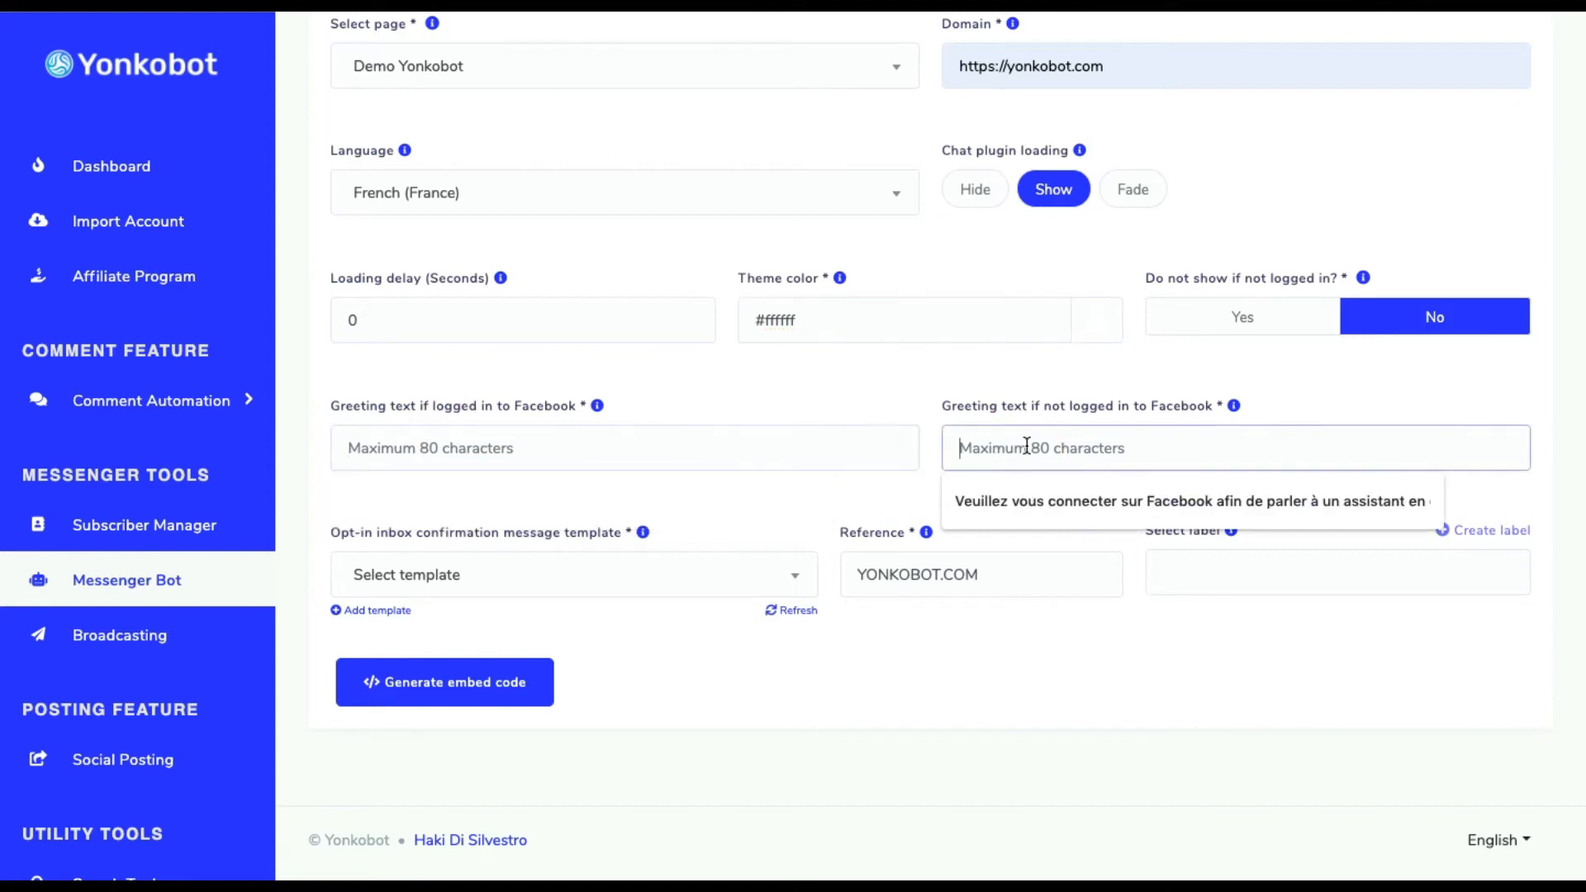
click(651, 453)
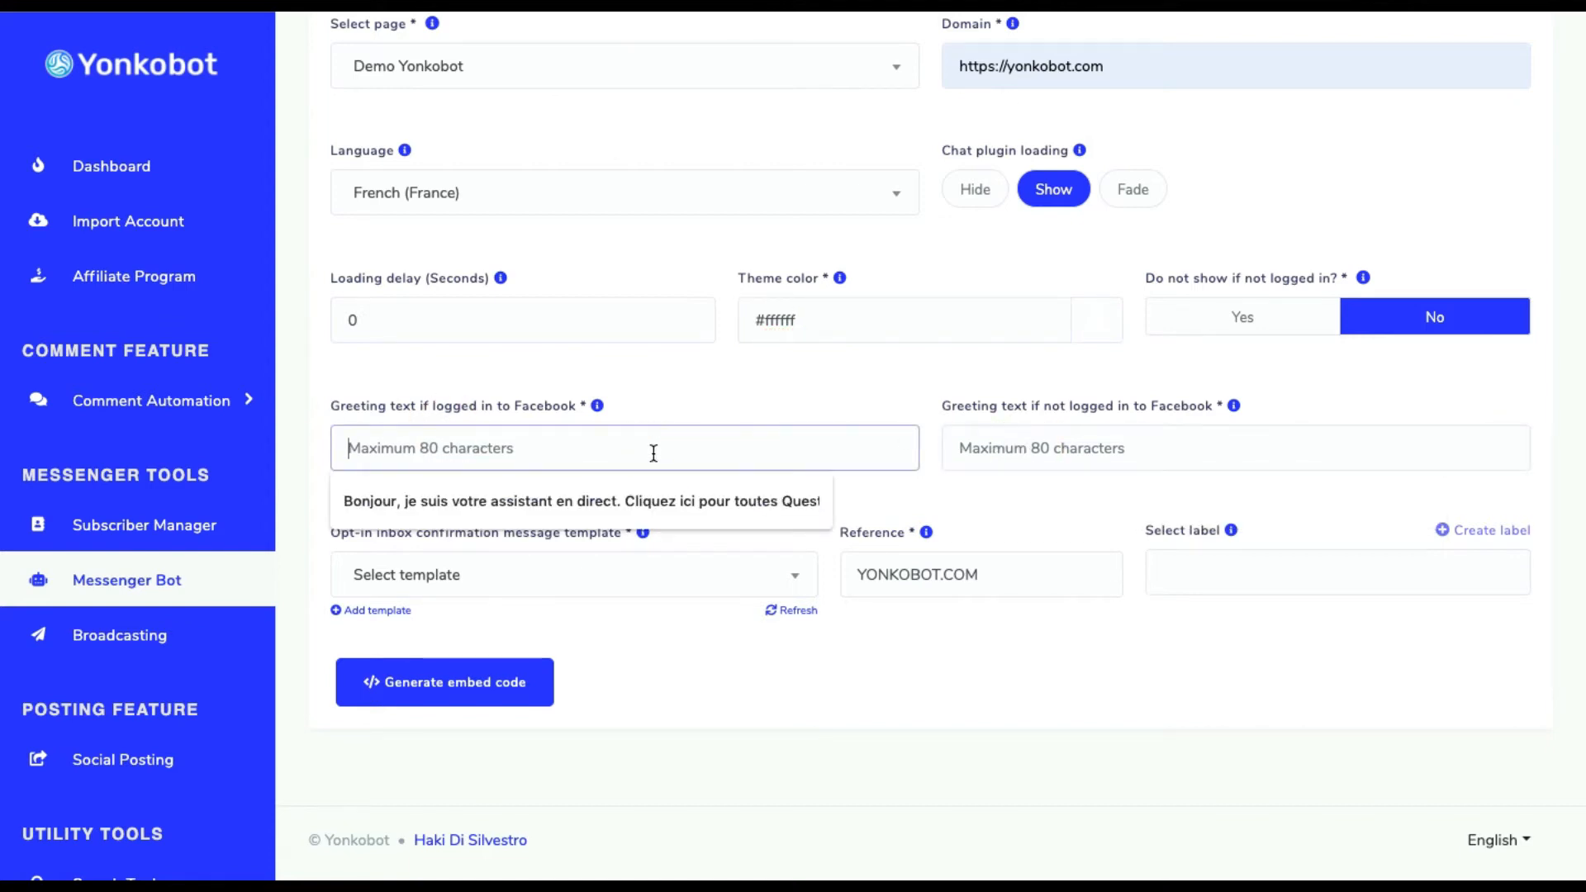
click(618, 513)
drag(425, 451, 791, 451)
click(791, 451)
triple_click(791, 450)
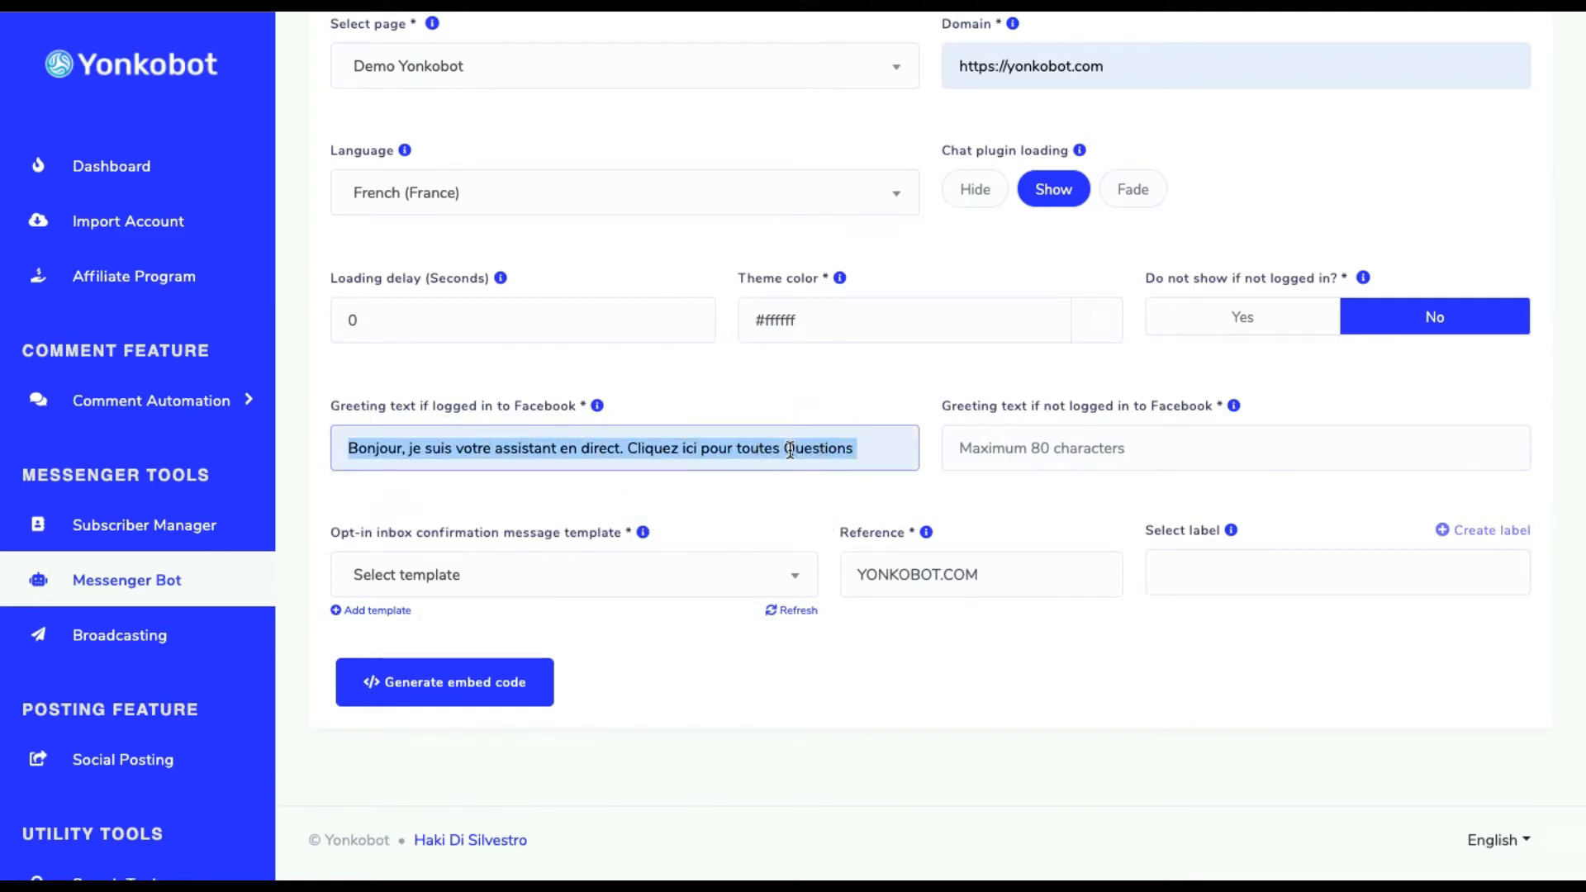
key(BackSpace)
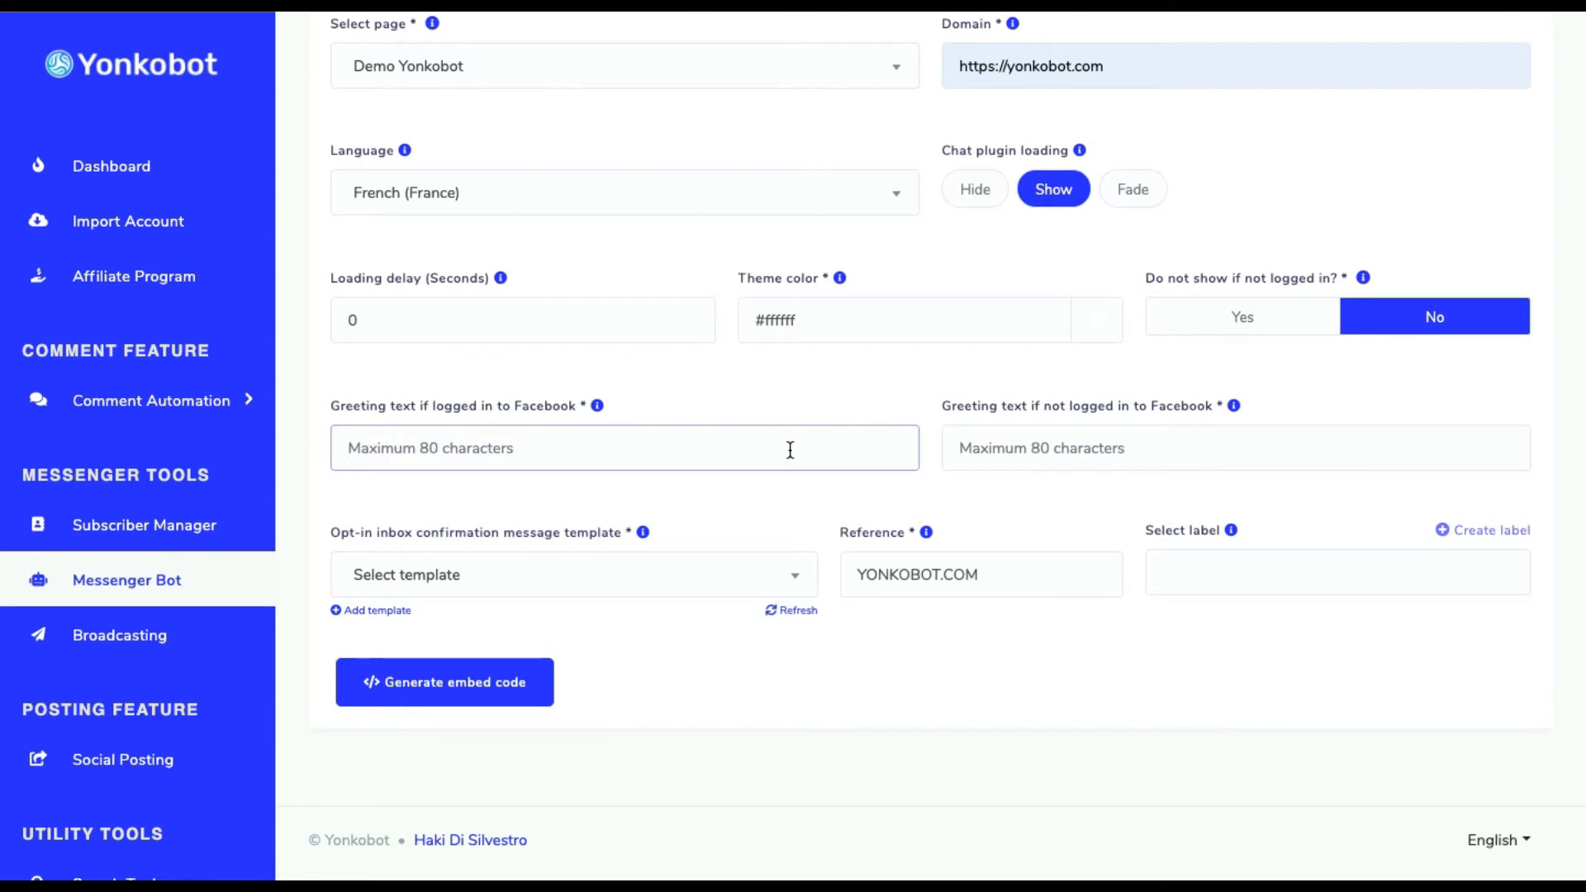
- Fill both greeting texts with the saved suggestions: "Bonjour, je suis votre assistant en direct…" when logged in, "Veuillez vous connecter sur Facebook…" when not logged in
click(1209, 468)
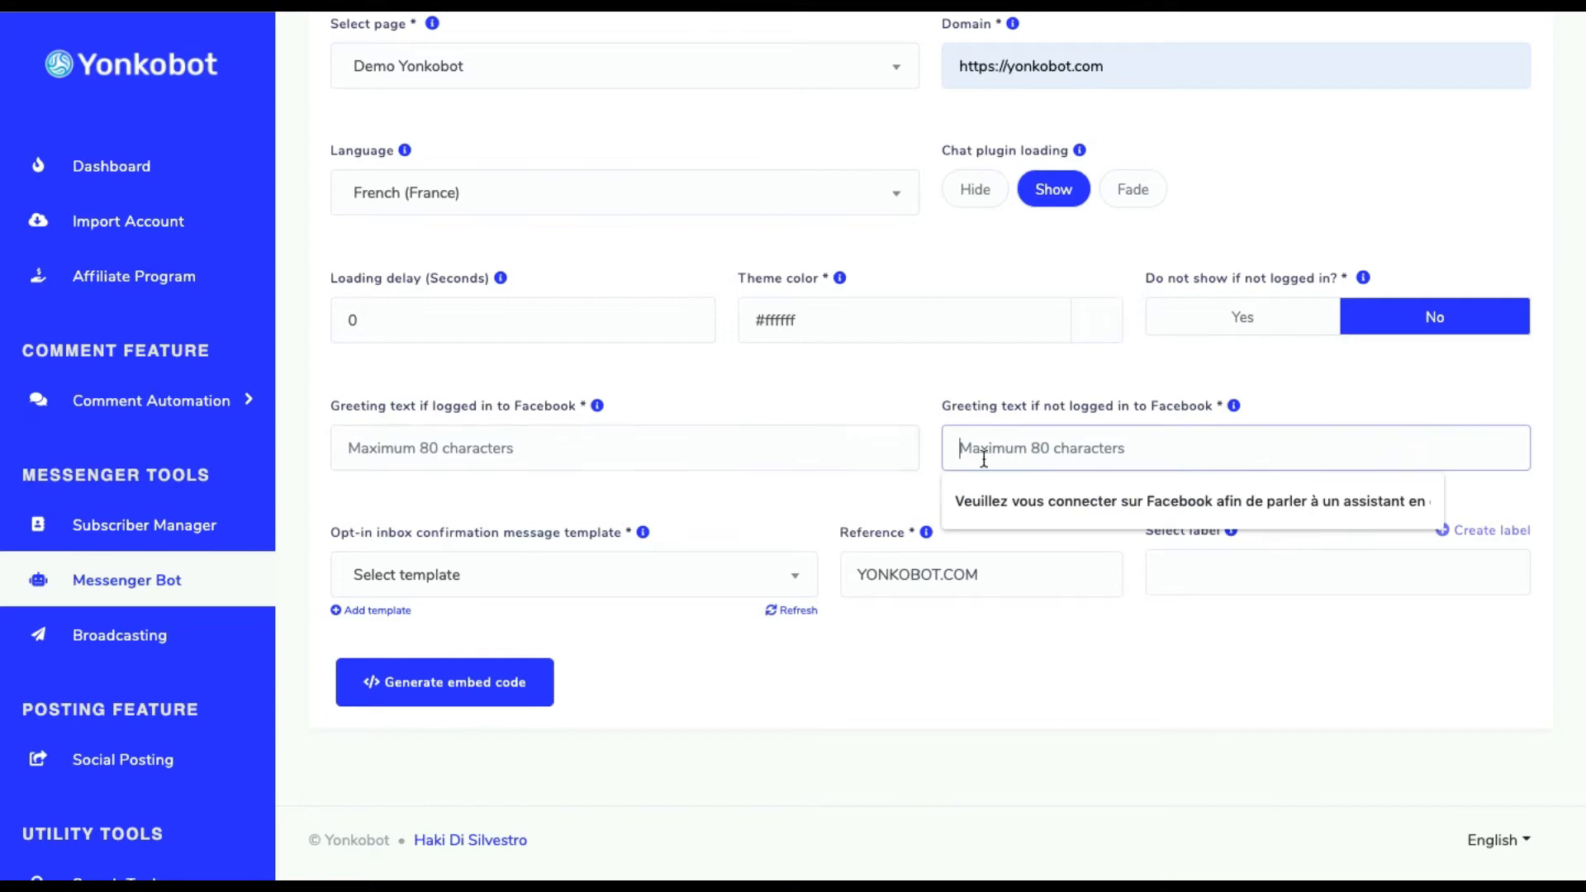
click(840, 447)
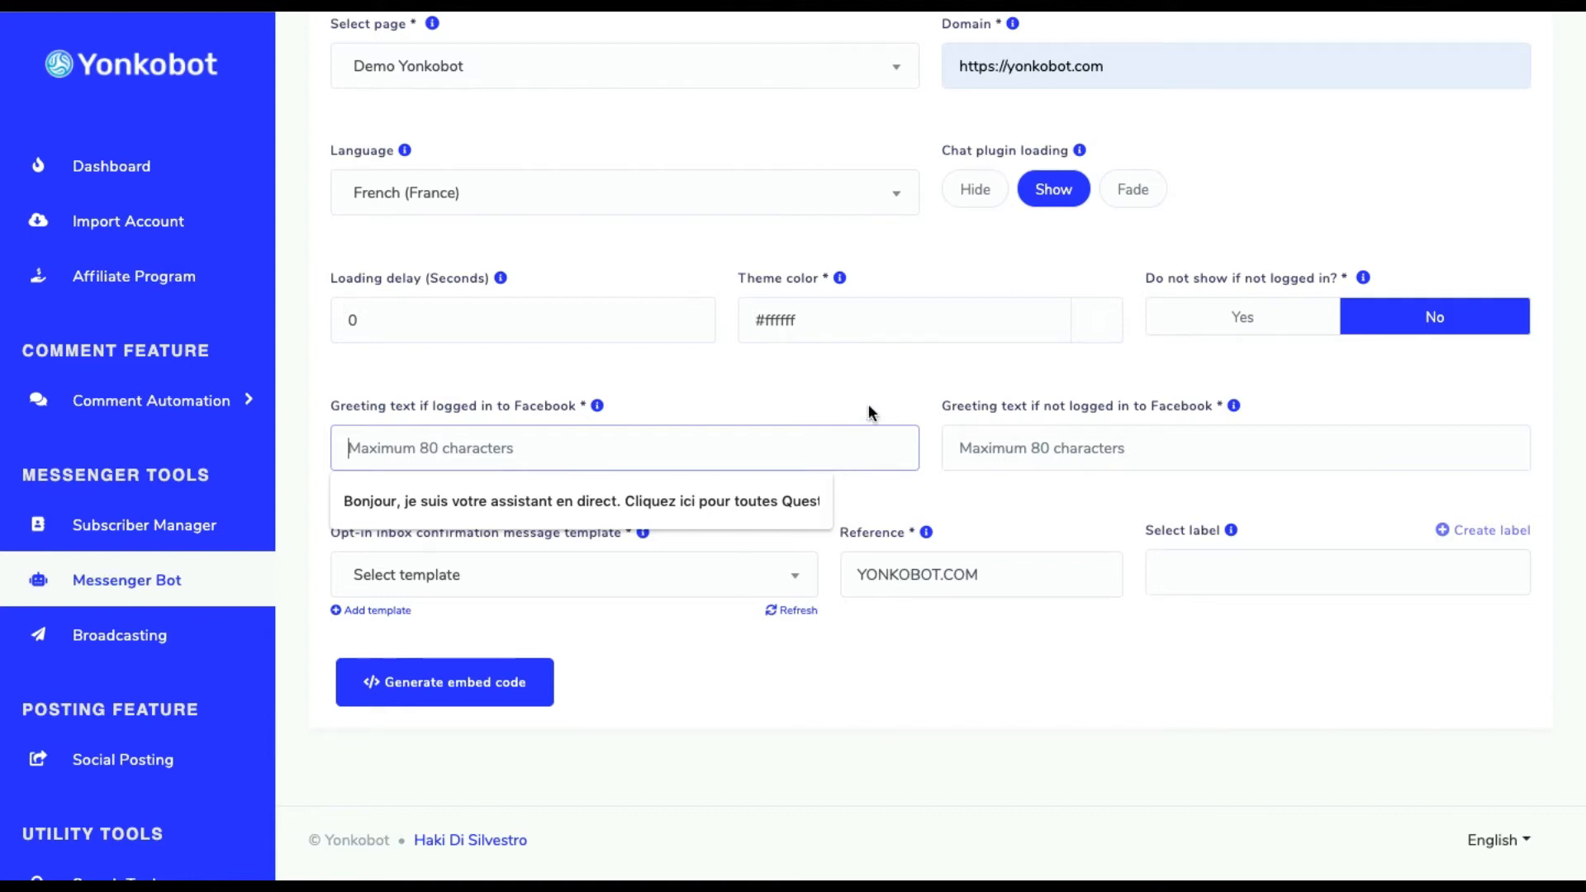
click(880, 385)
click(875, 443)
click(767, 518)
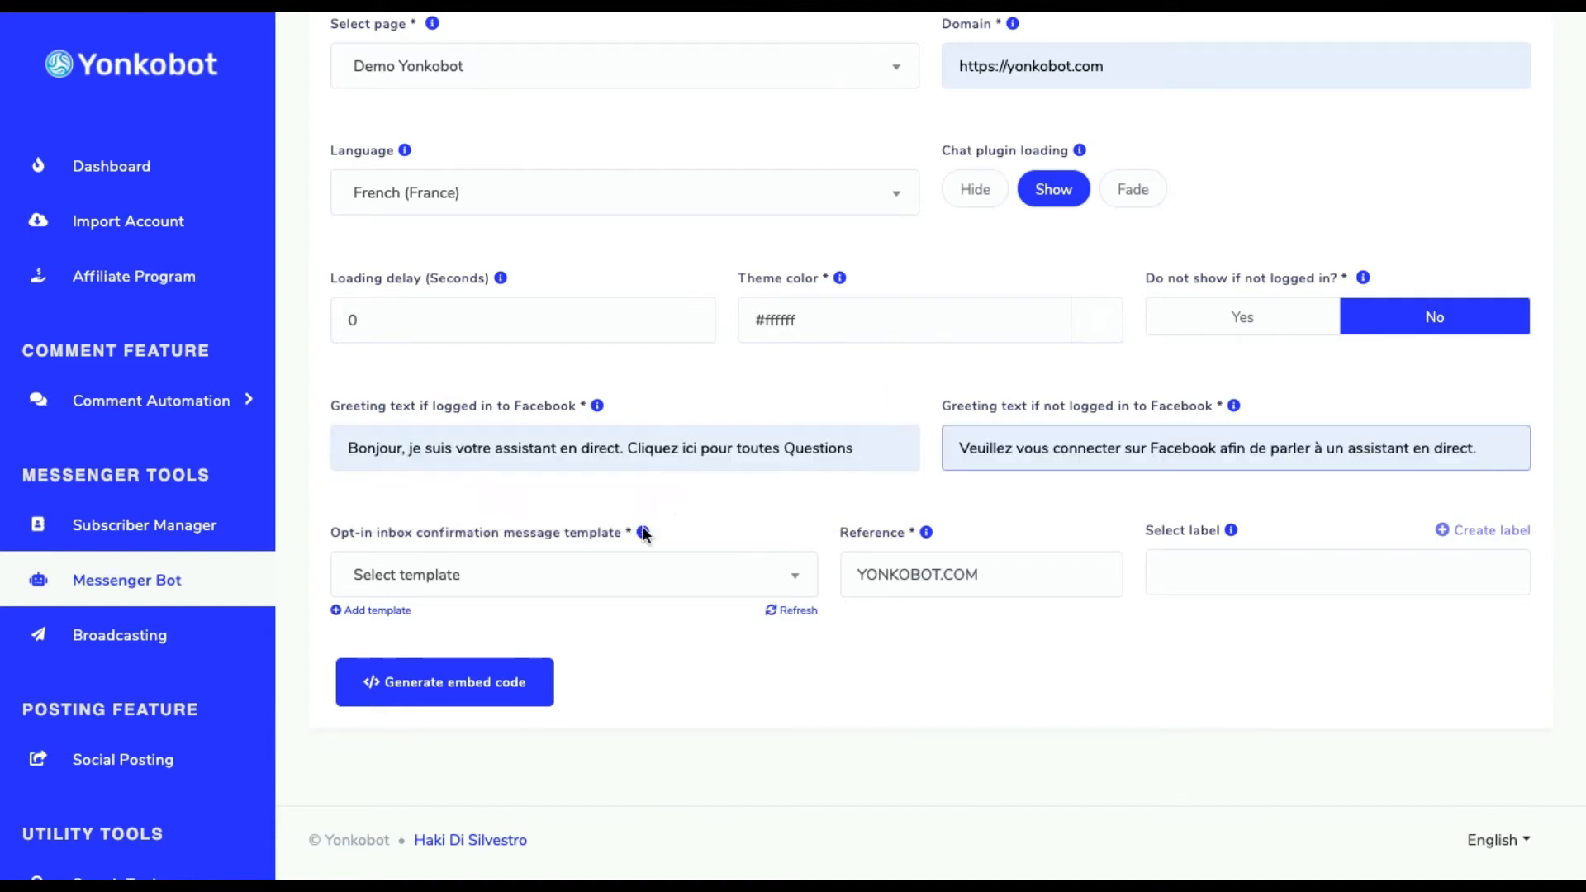
- Examine the available opt-in confirmation message templates and the form for adding a new template, closing it without submitting
click(603, 591)
click(993, 684)
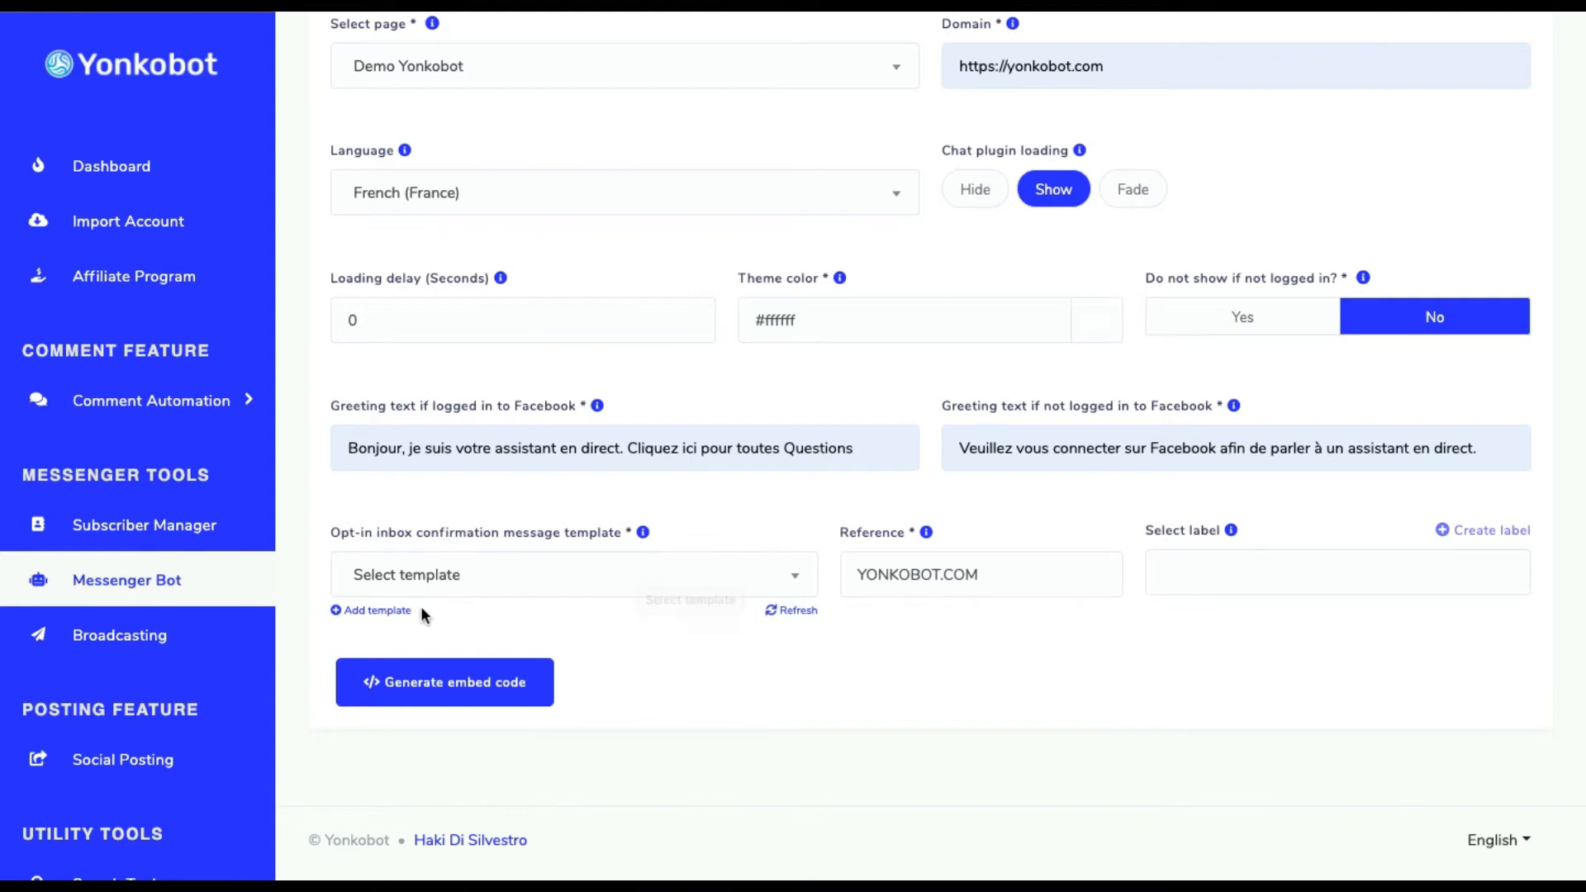
click(439, 587)
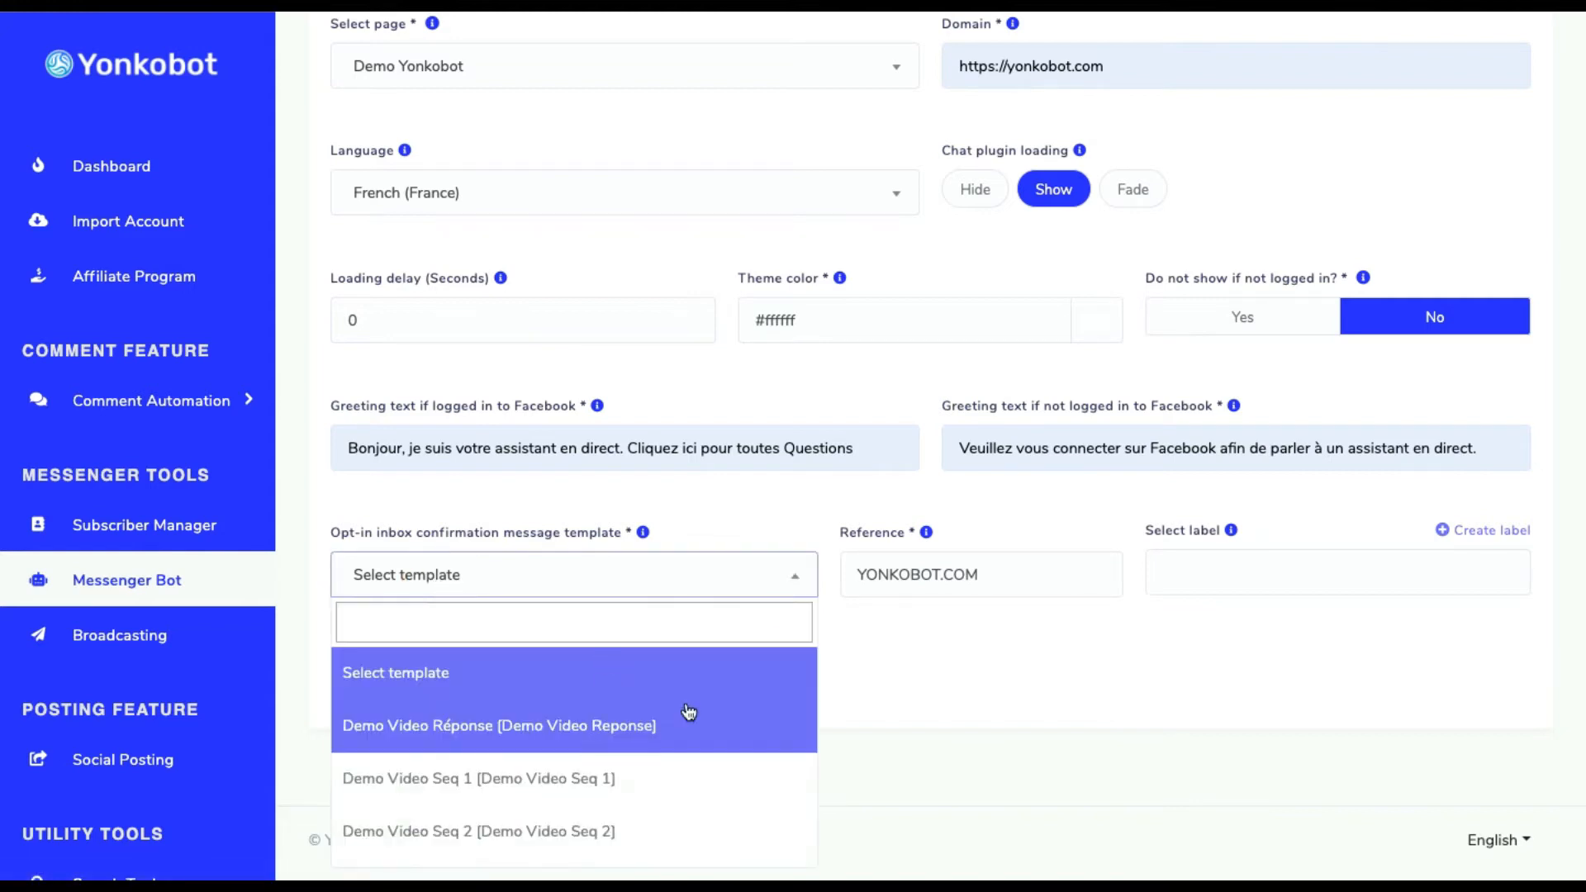
click(897, 696)
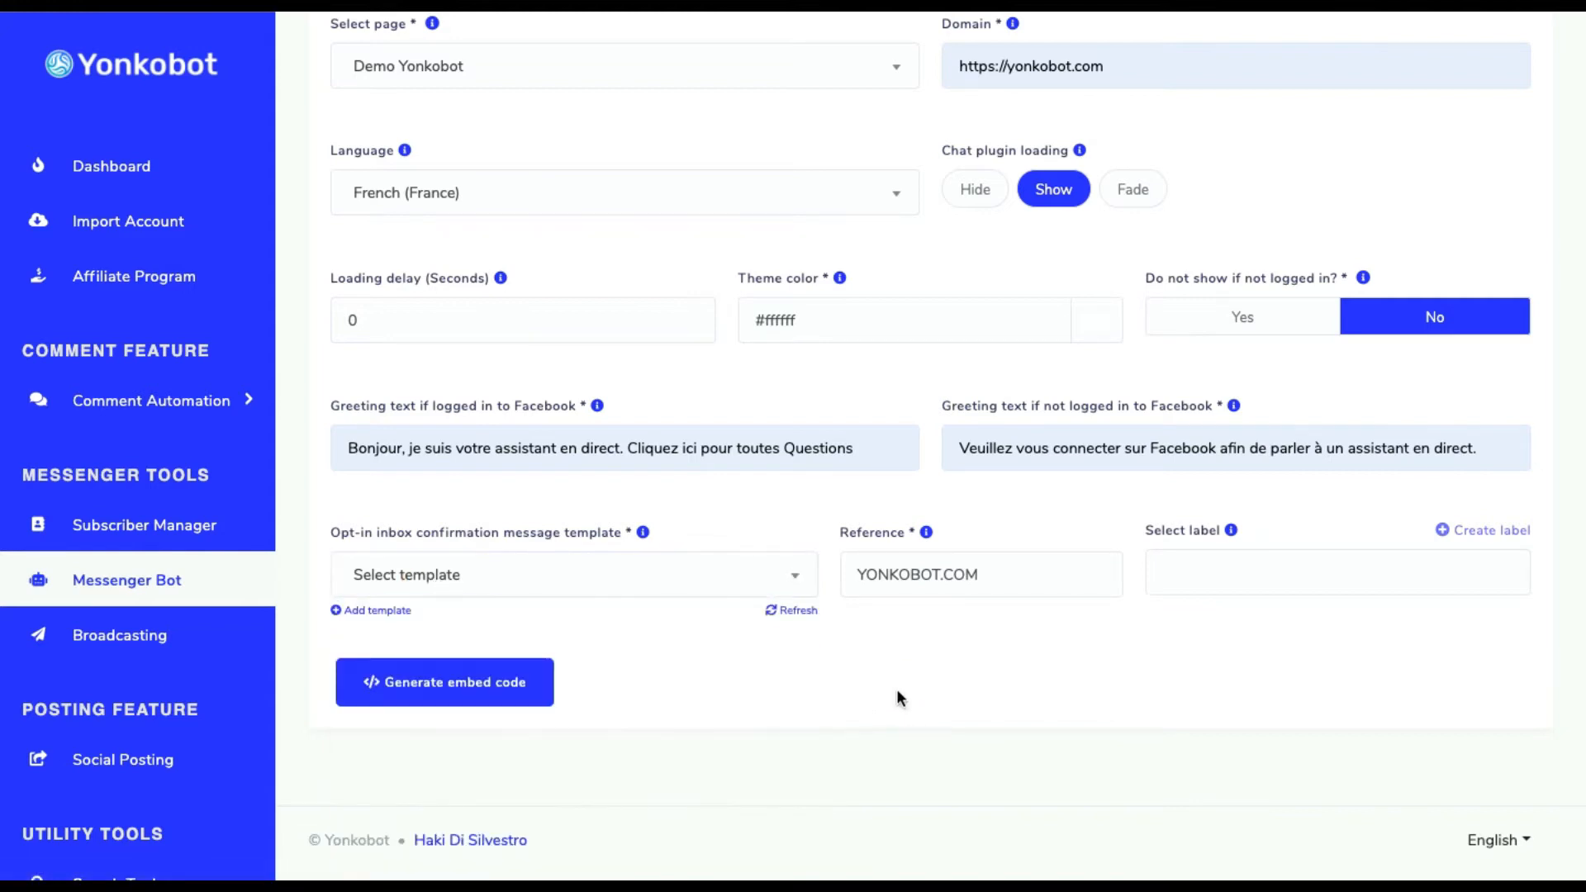
click(388, 615)
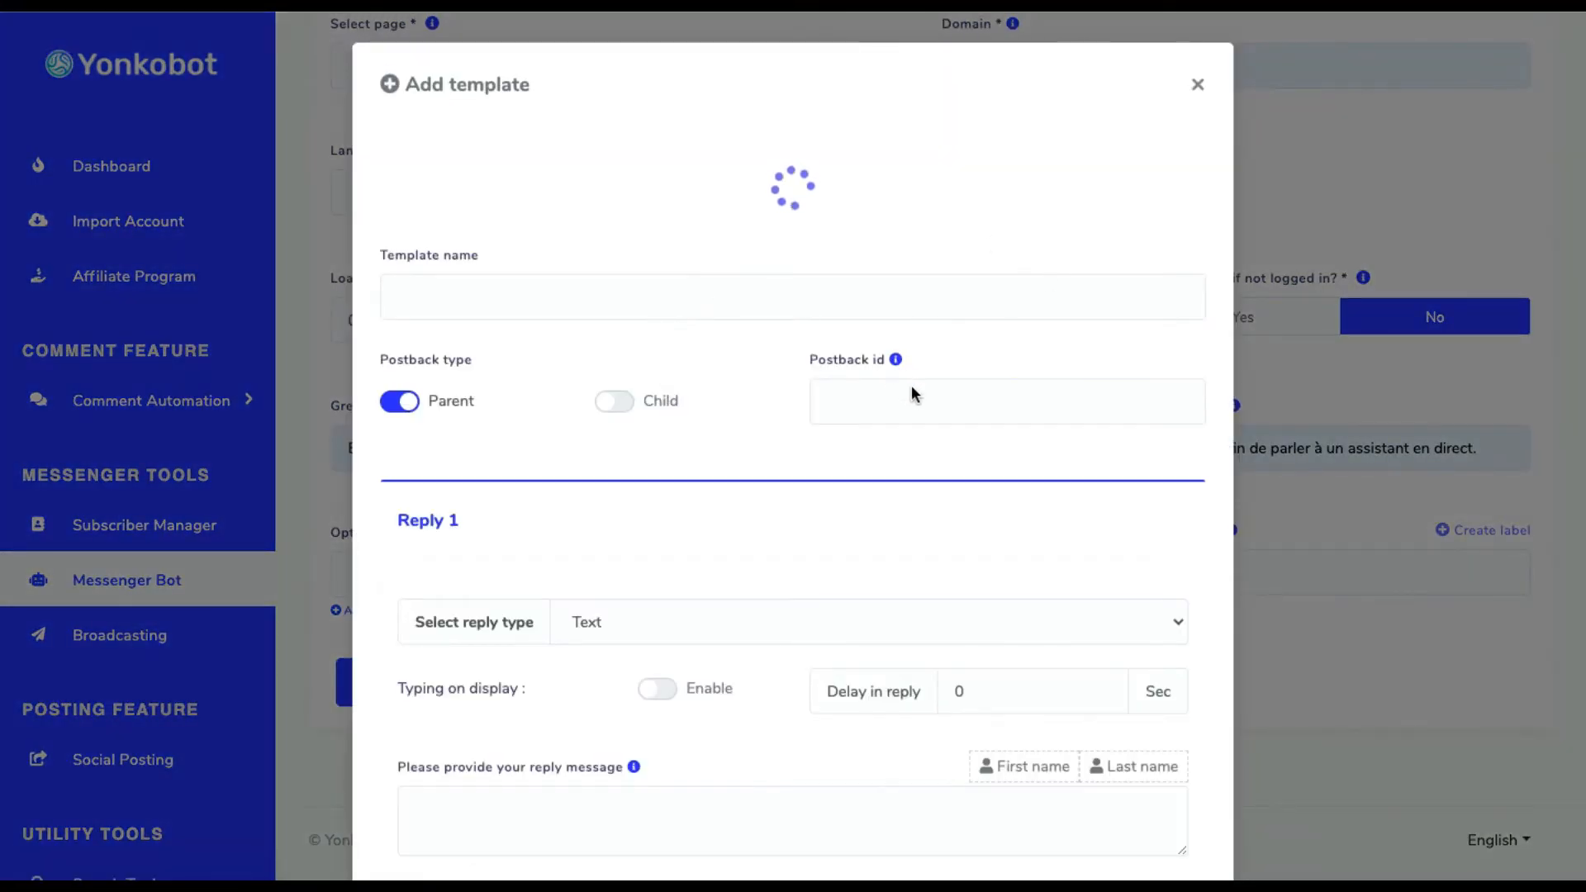
scroll(1013, 356, down, 3)
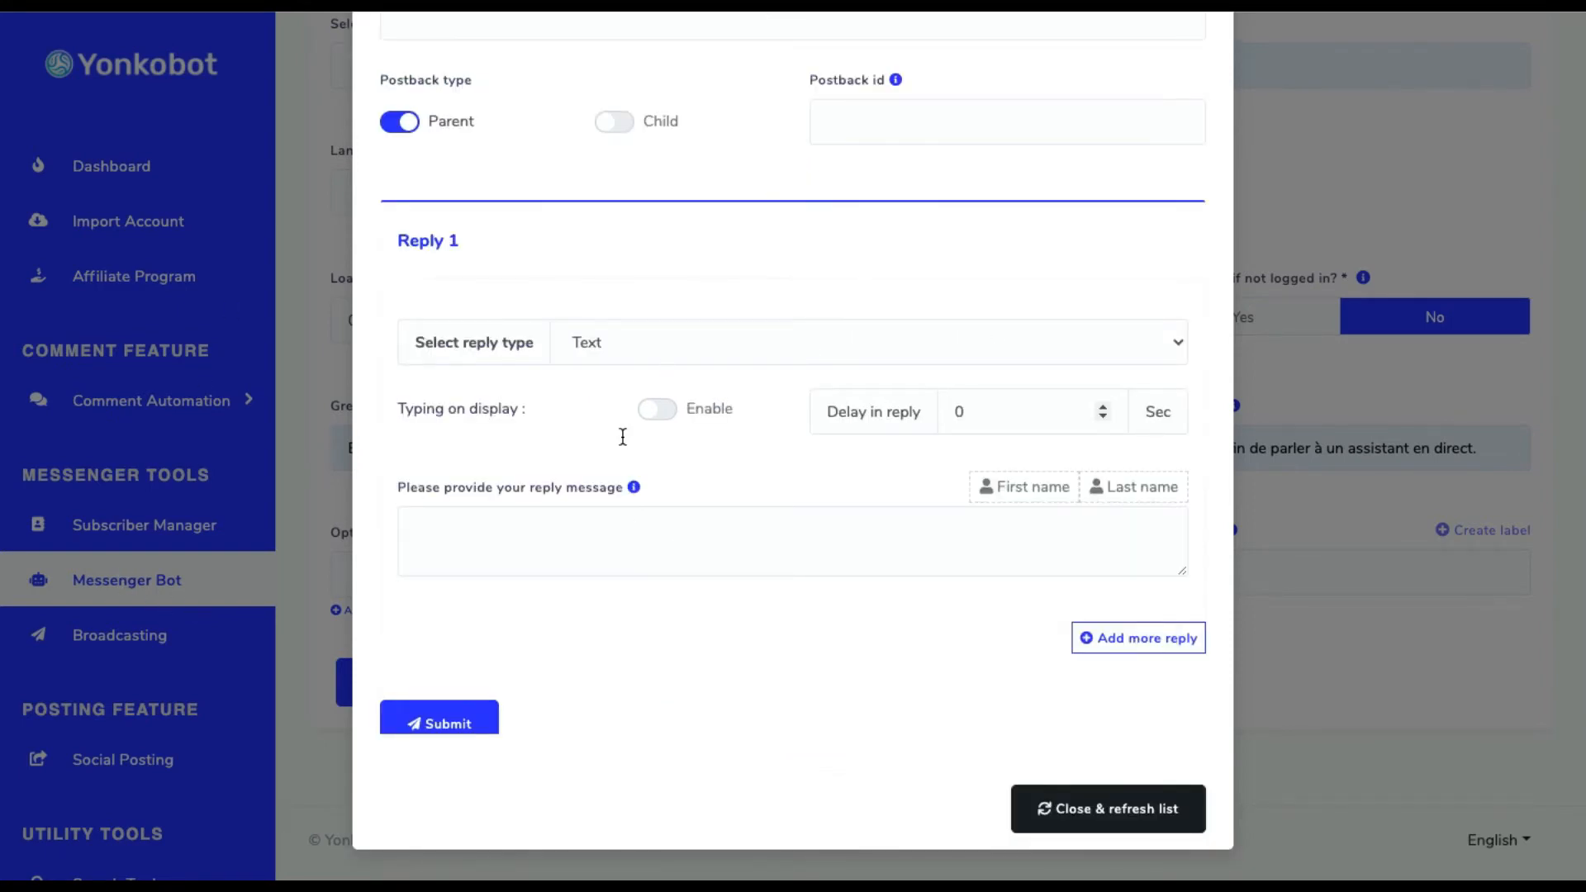
scroll(623, 437, up, 5)
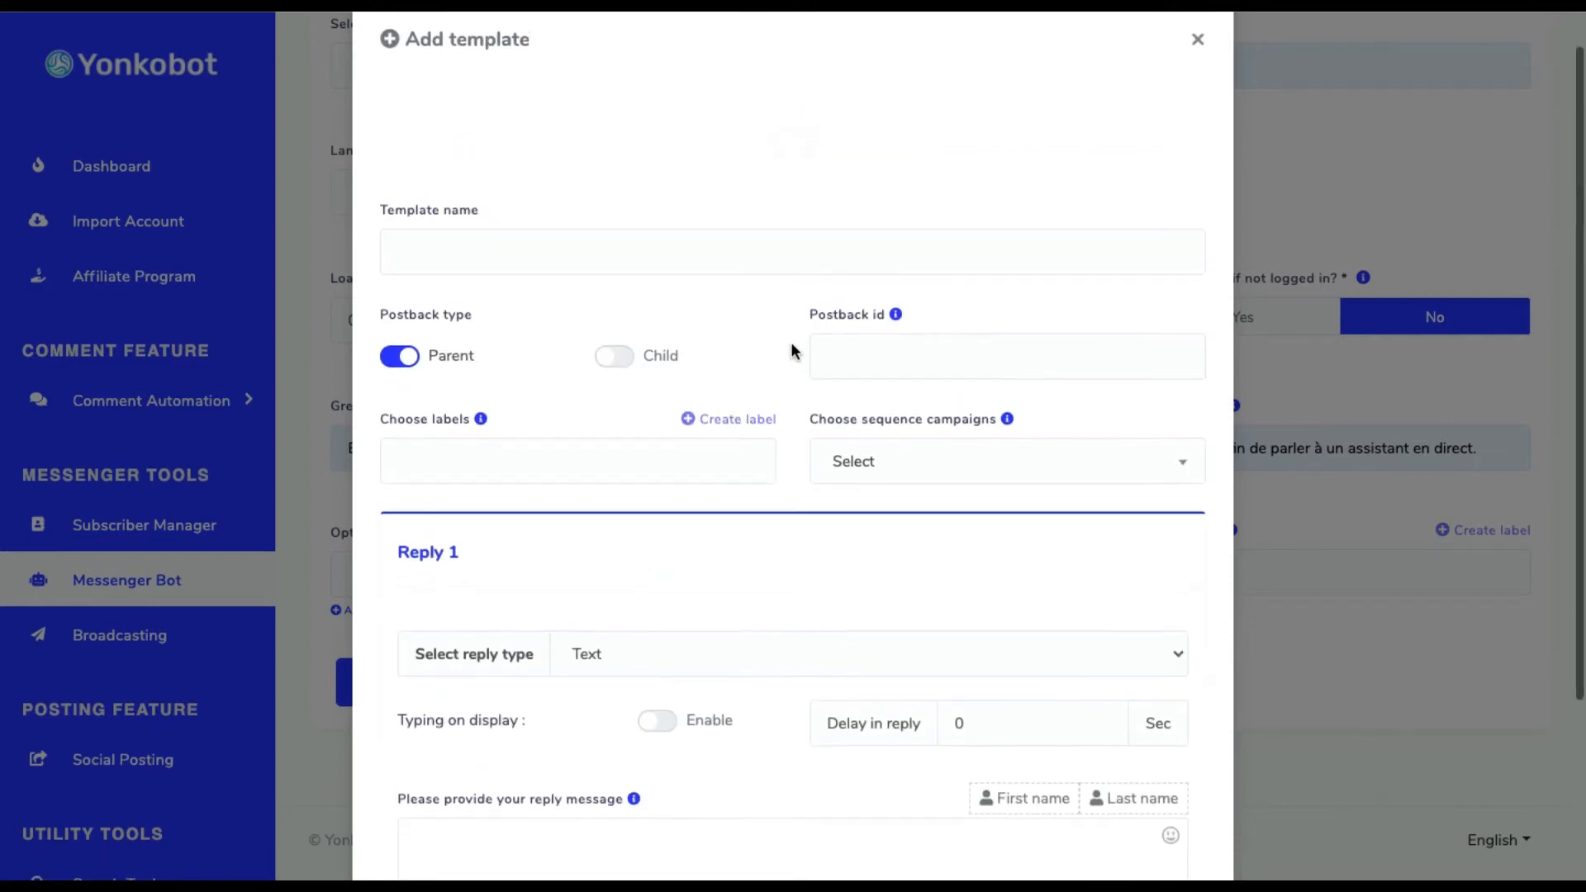
click(1199, 41)
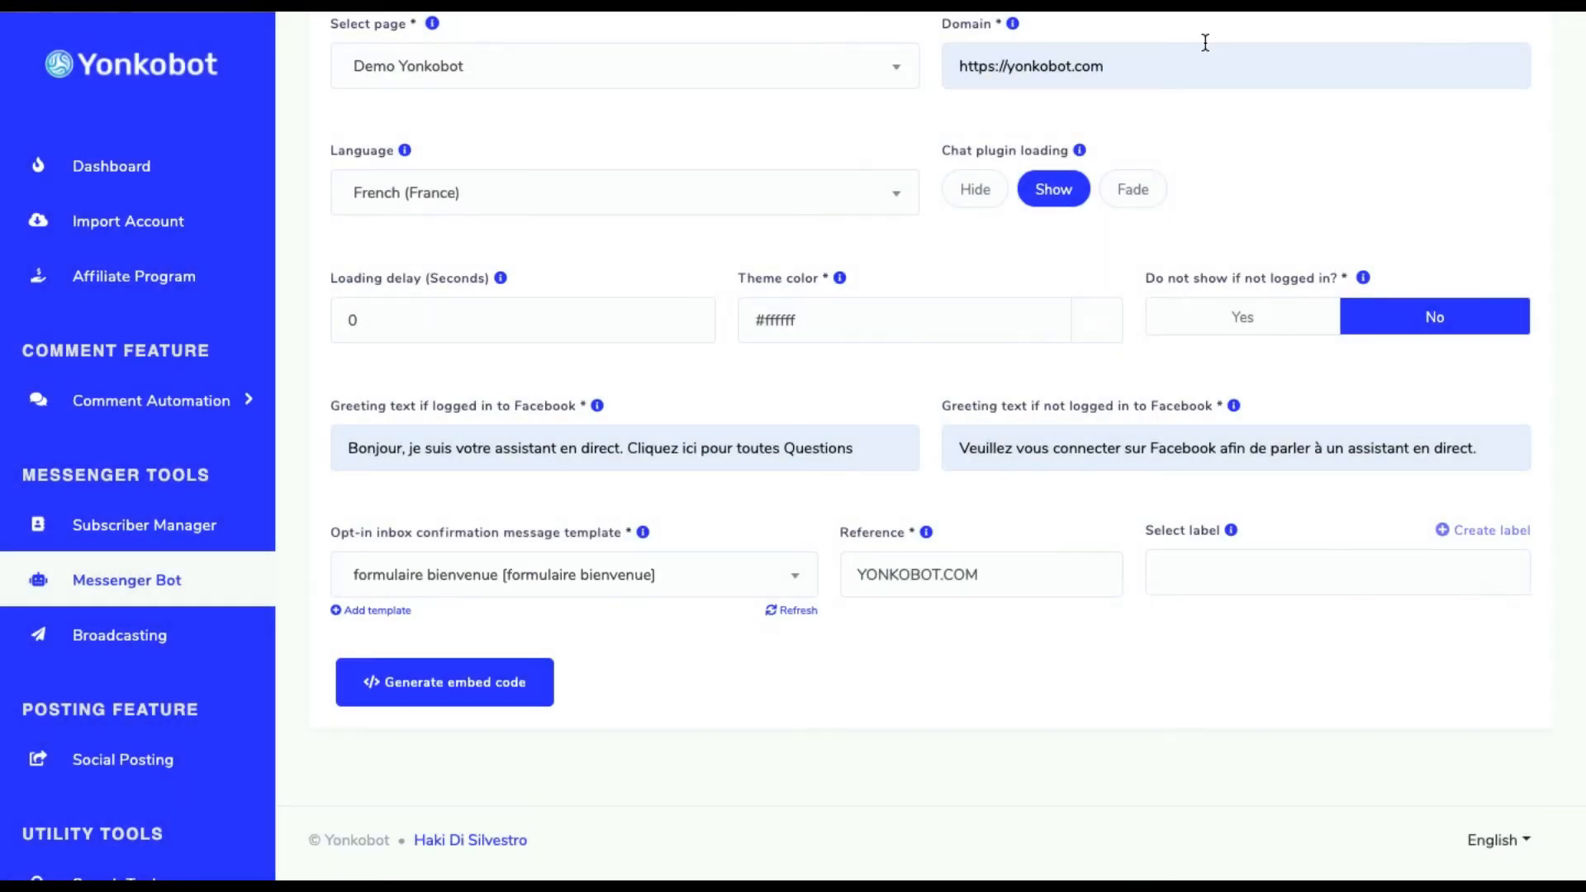
- Select the Demo Video Réponse opt-in confirmation template and set the reference to yonkobot24
click(505, 575)
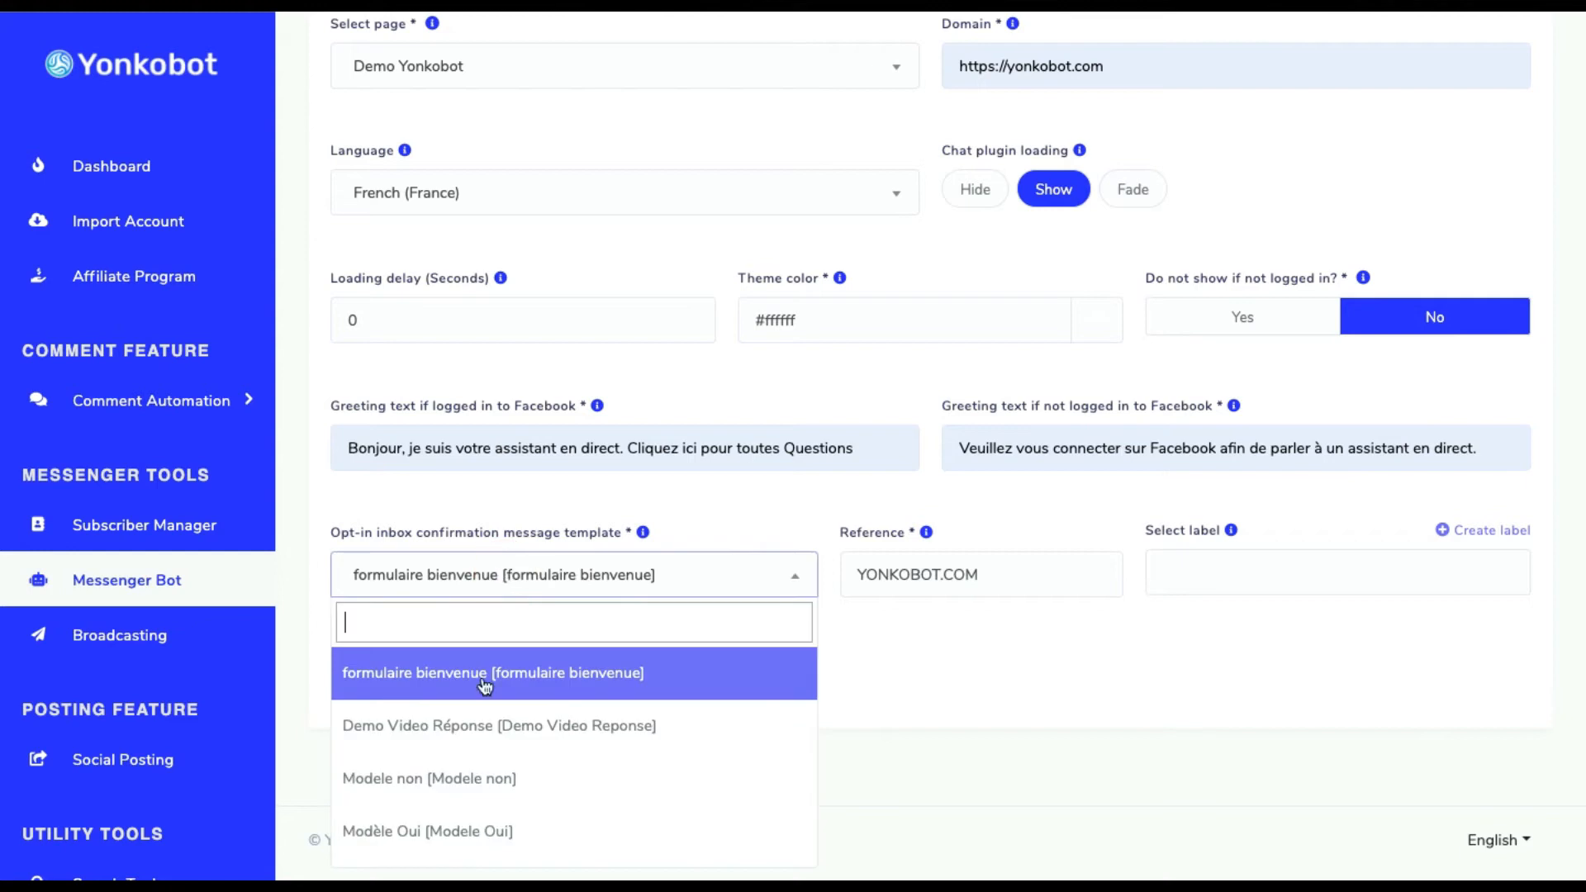
click(530, 735)
click(959, 578)
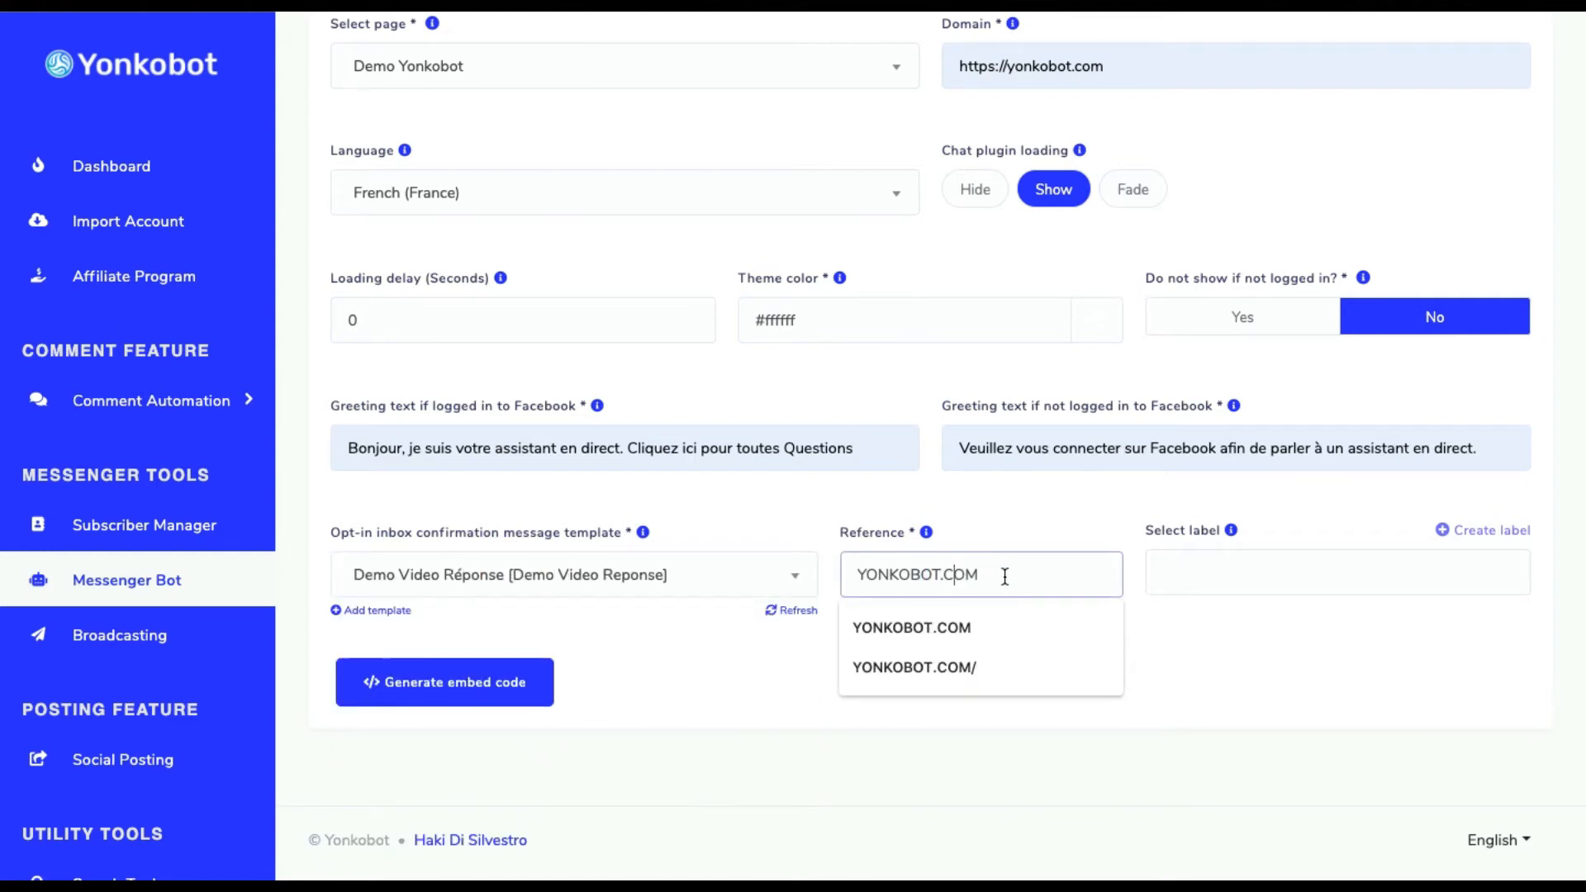
drag(1006, 574, 712, 573)
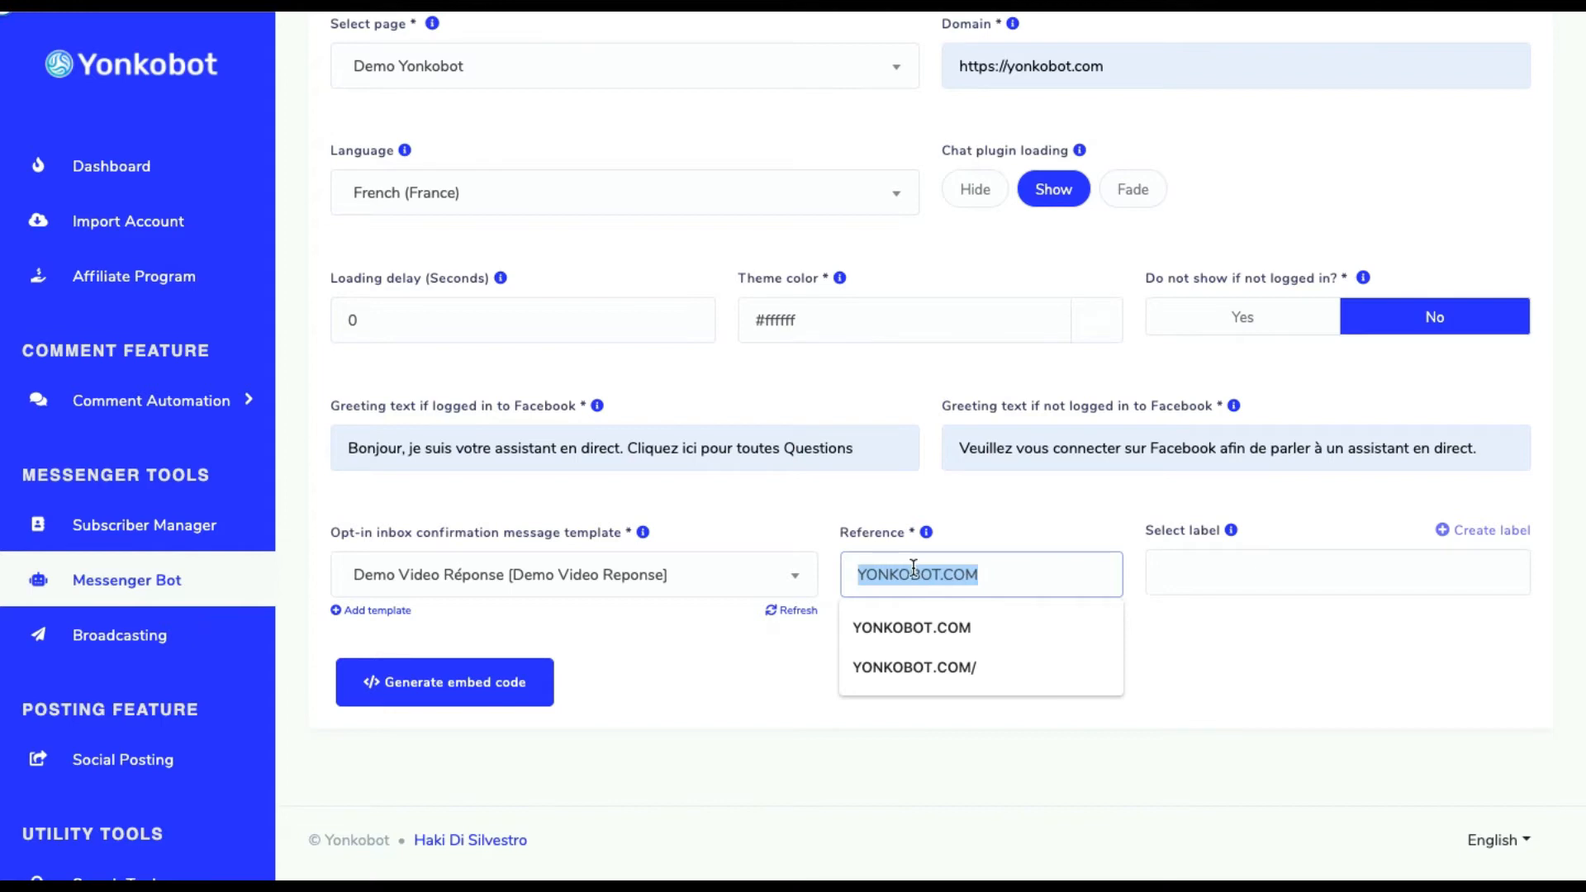
text(yonko)
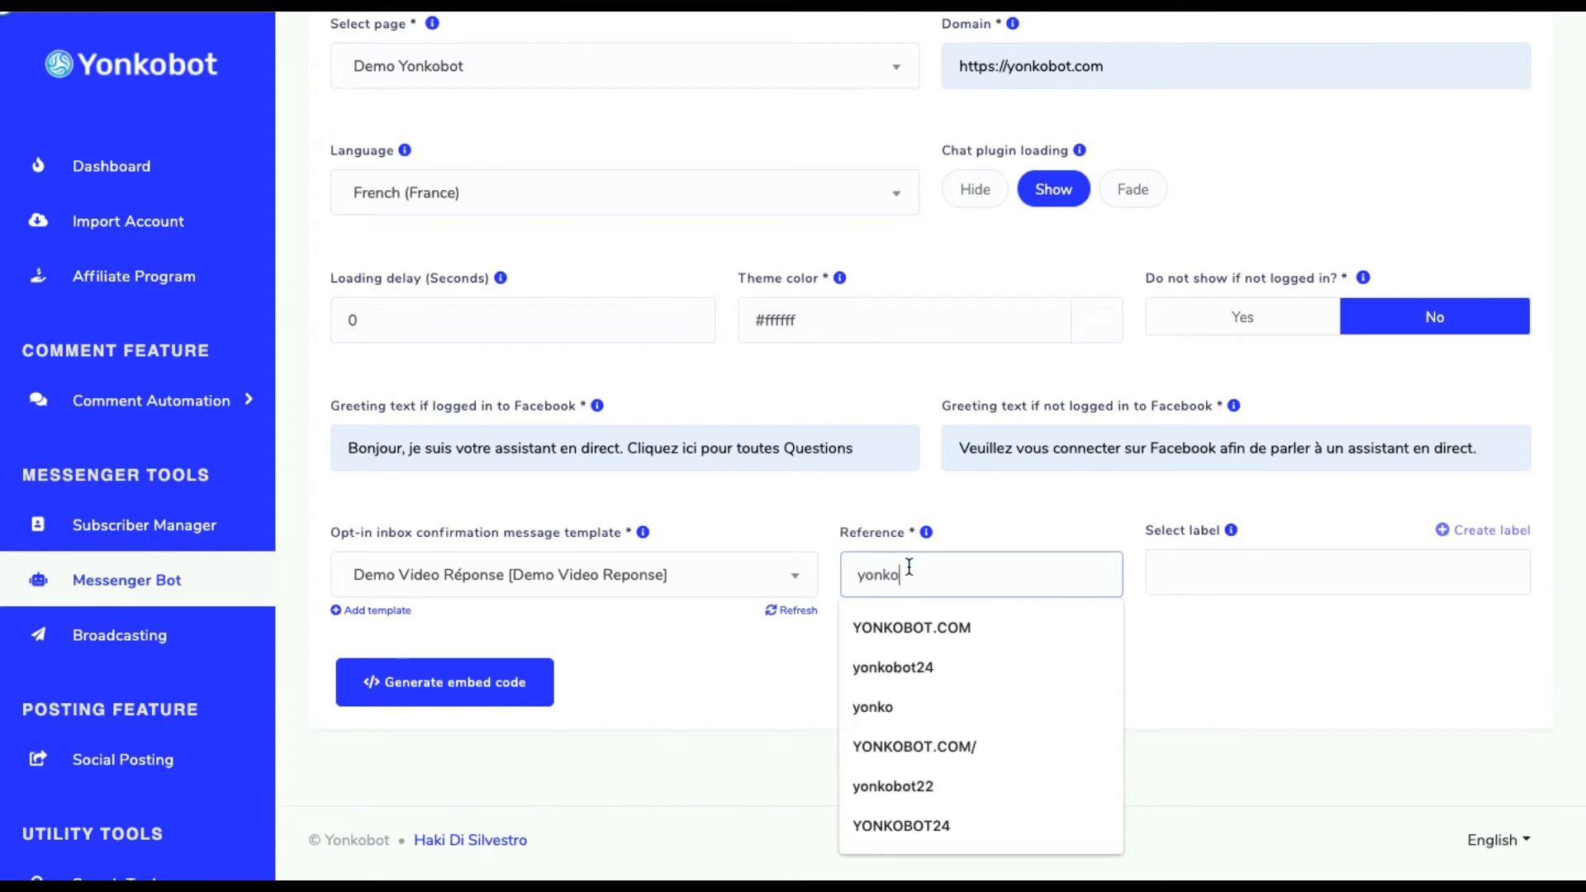
text(bot24)
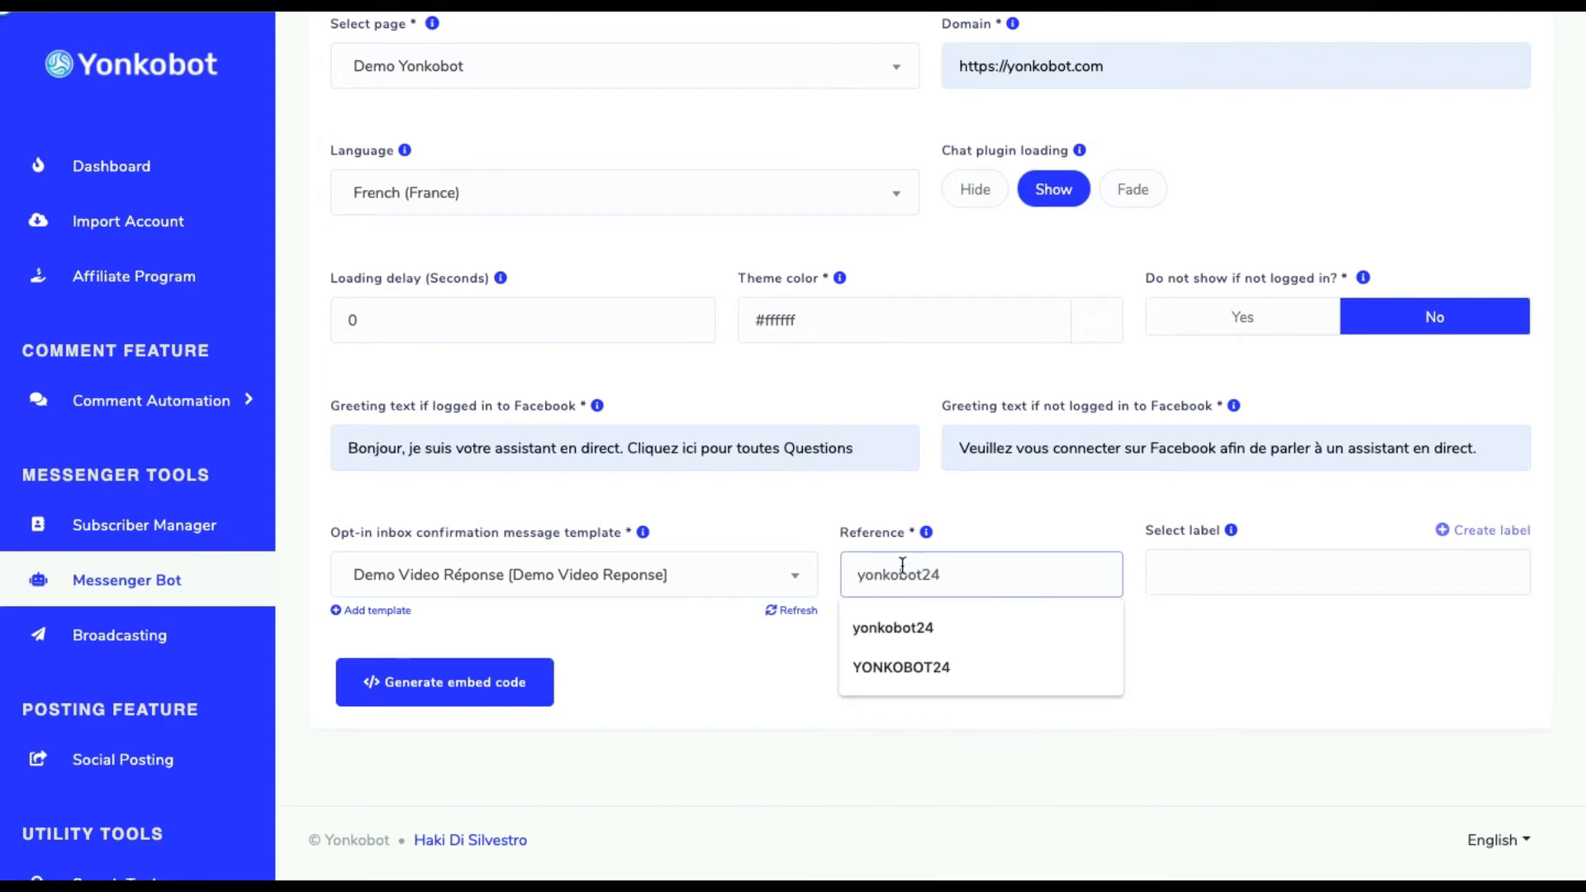
- Look through the labels available for the plugin without assigning one, and review the filled-in form
click(1172, 588)
click(1263, 533)
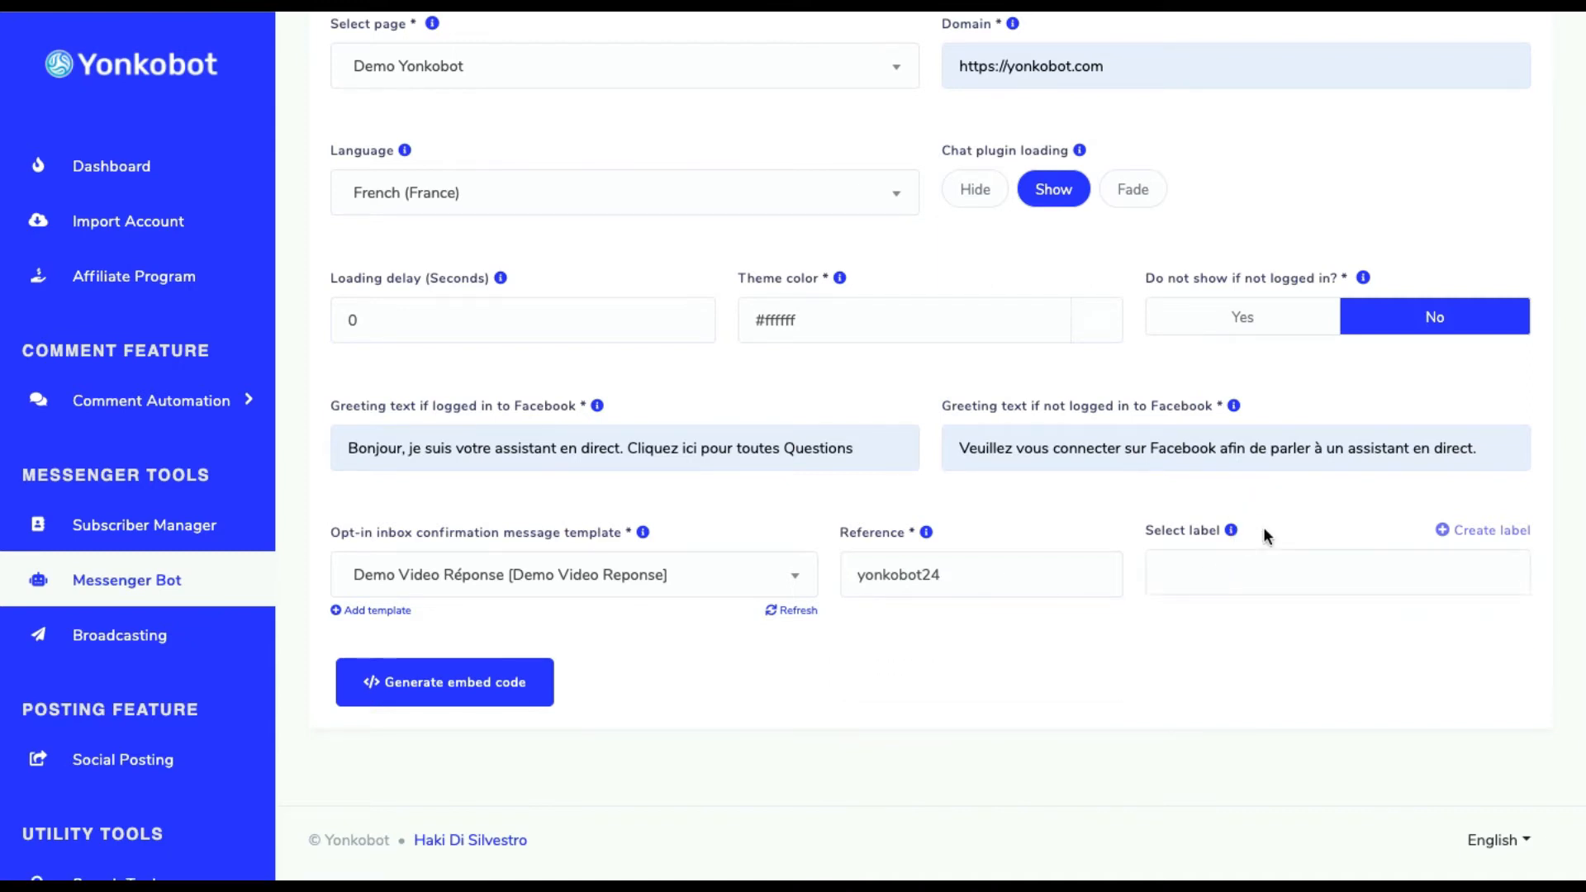
click(1268, 574)
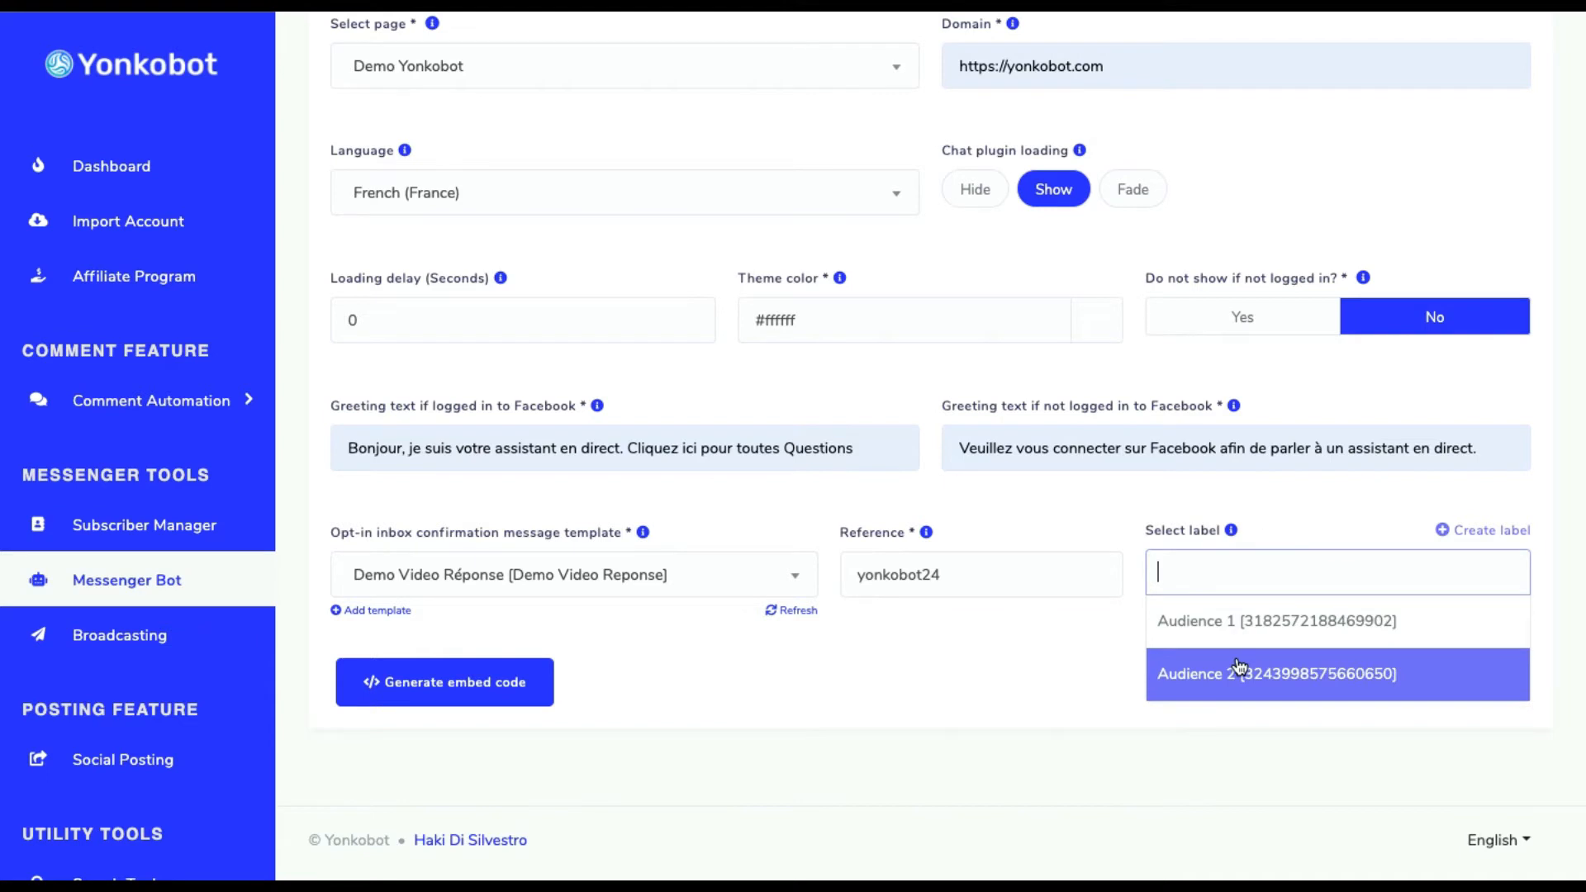
click(1302, 507)
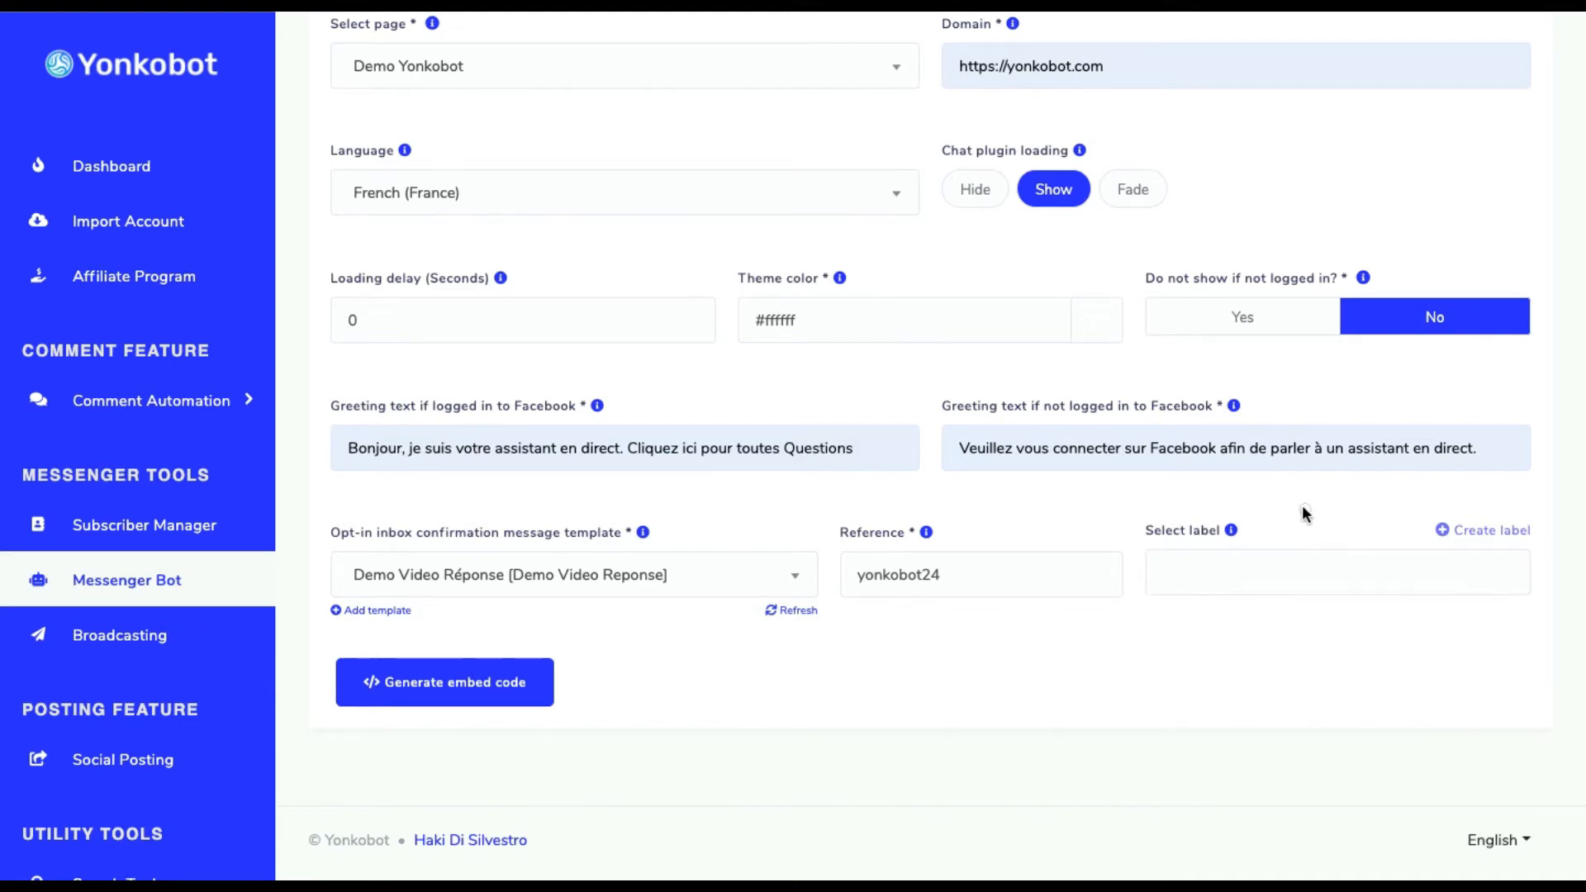
scroll(1296, 509, up, 3)
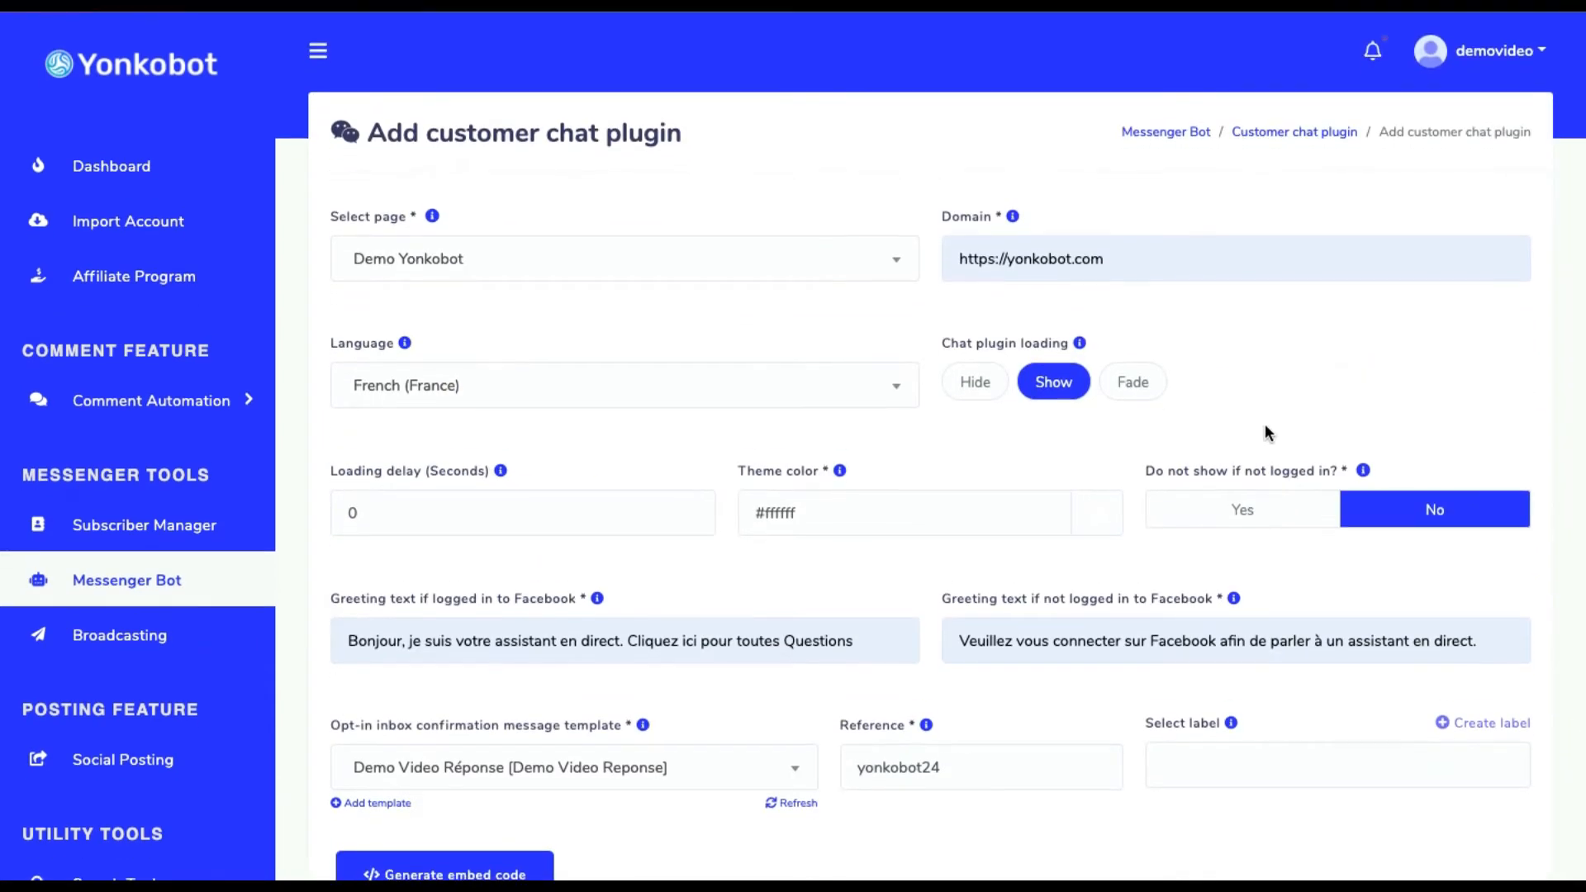
- Review the completed customer chat plugin form and compare its domain and greeting with the live chat widget on the yonkobot.com home page
scroll(1265, 424, down, 3)
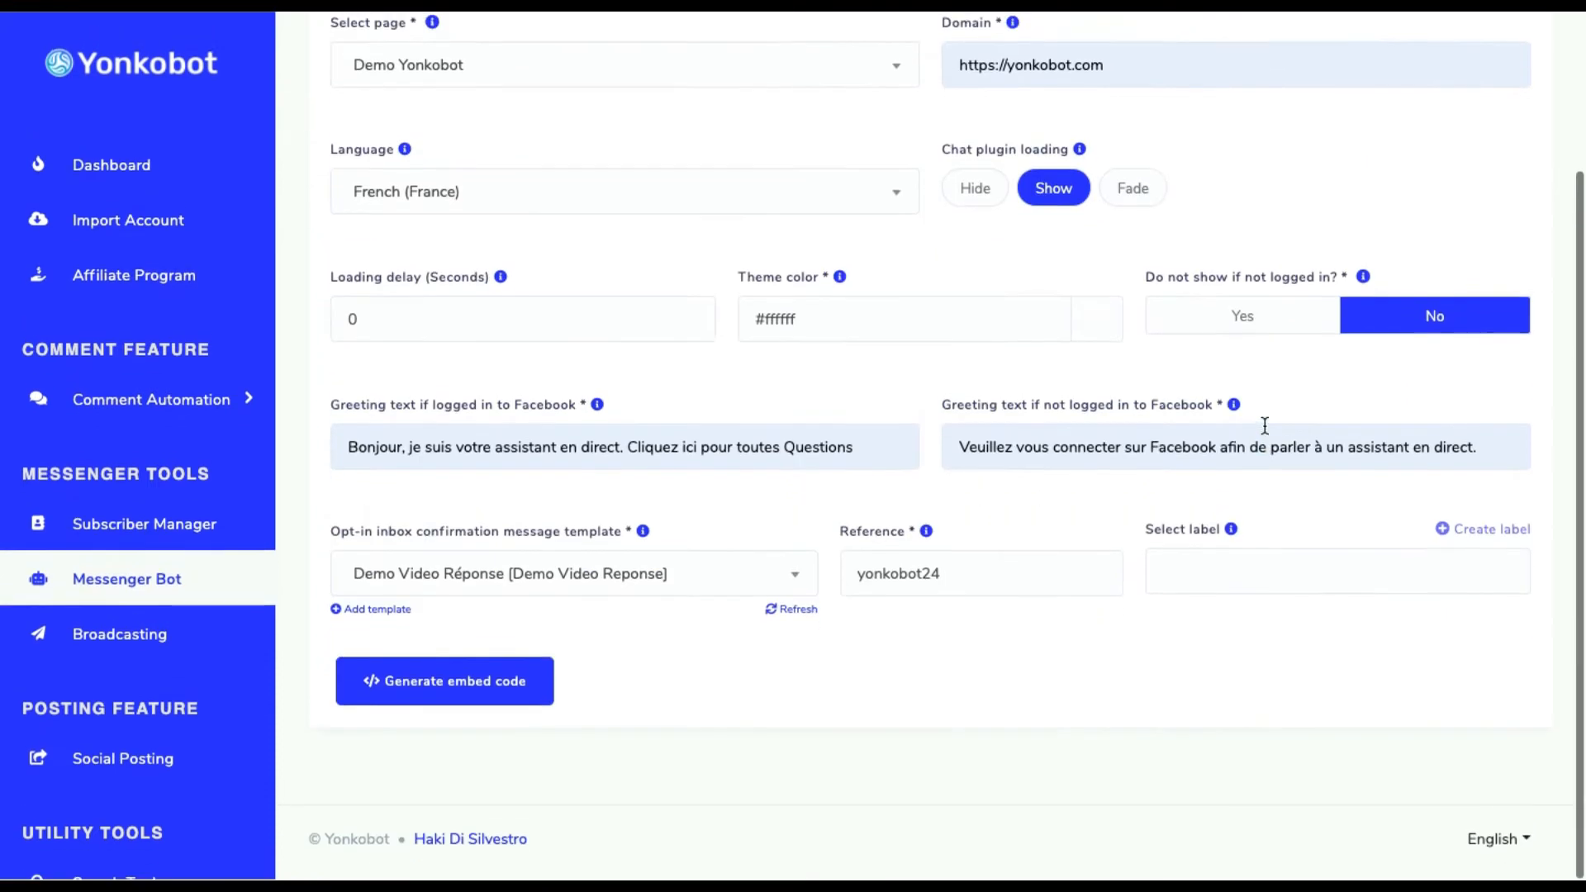
scroll(1266, 424, up, 3)
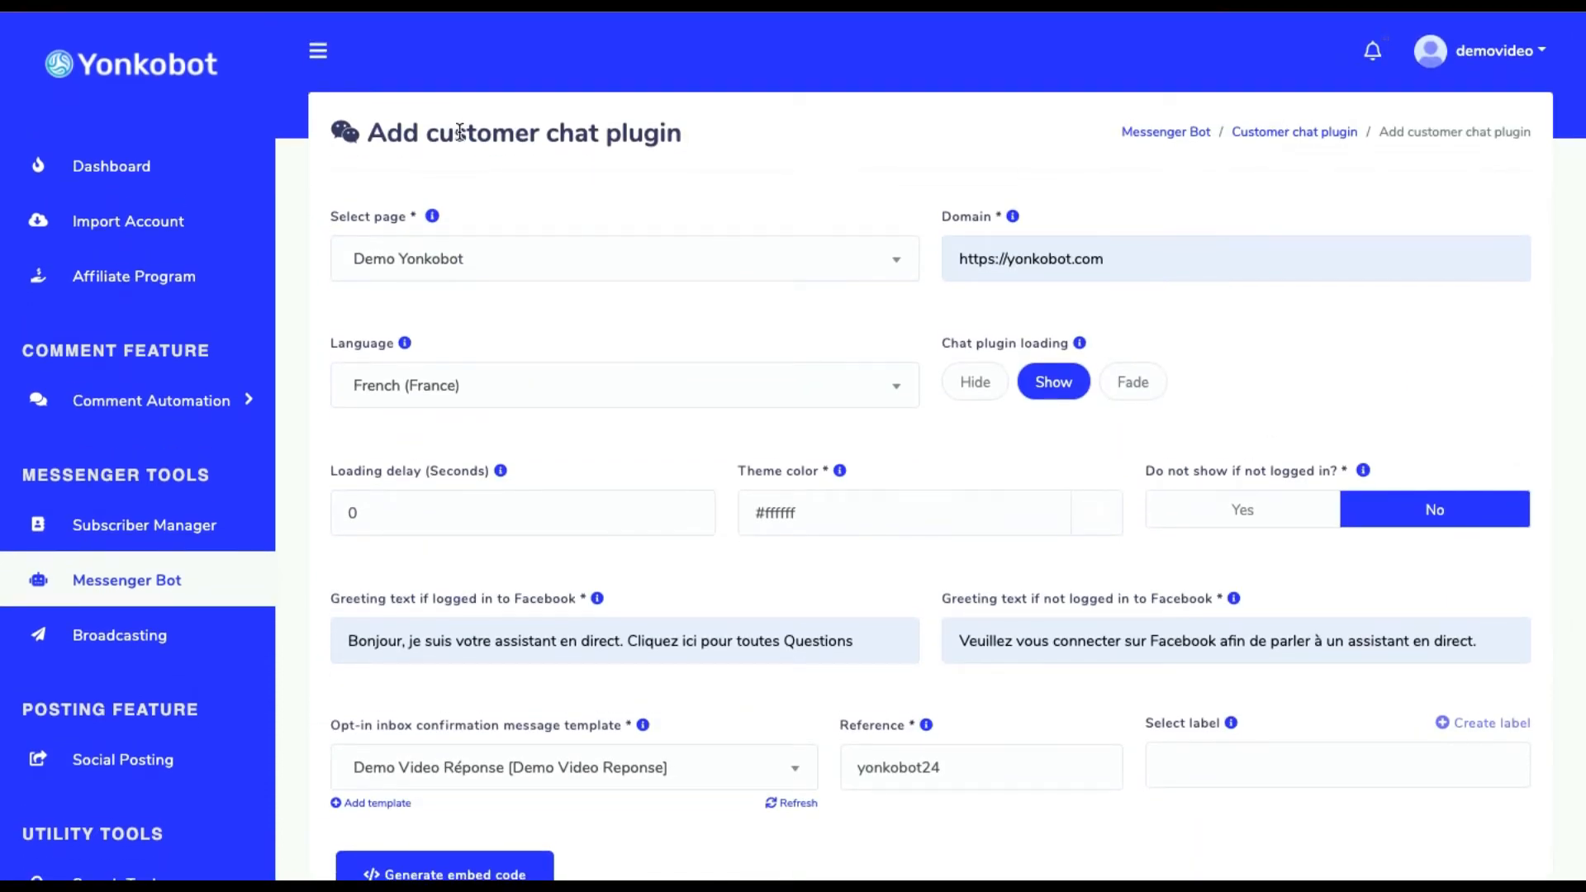
scroll(460, 132, down, 3)
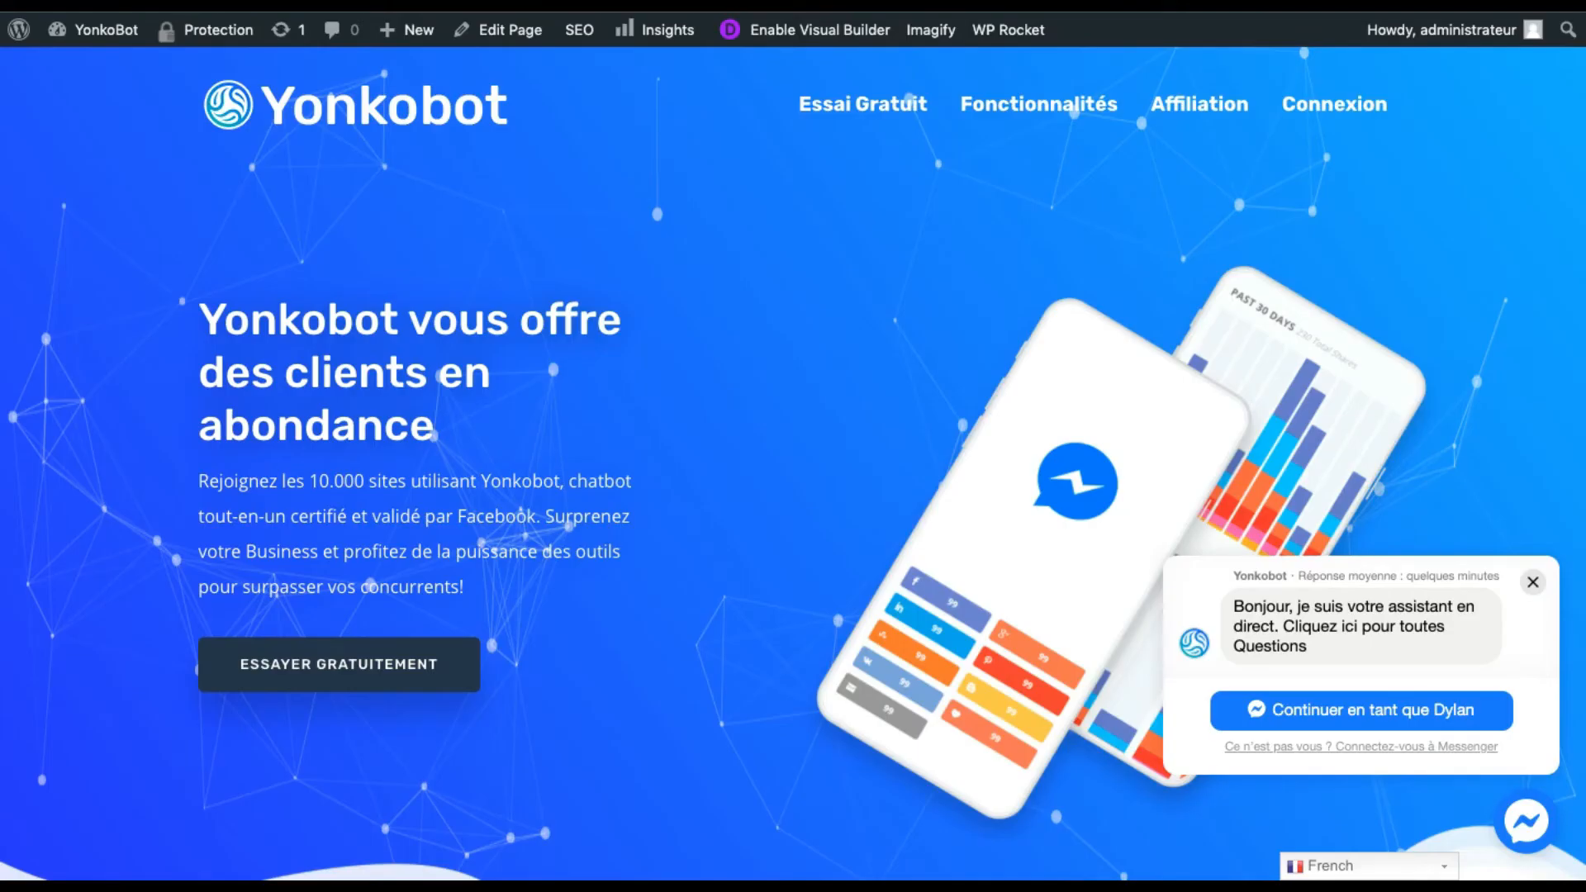
scroll(777, 572, down, 2)
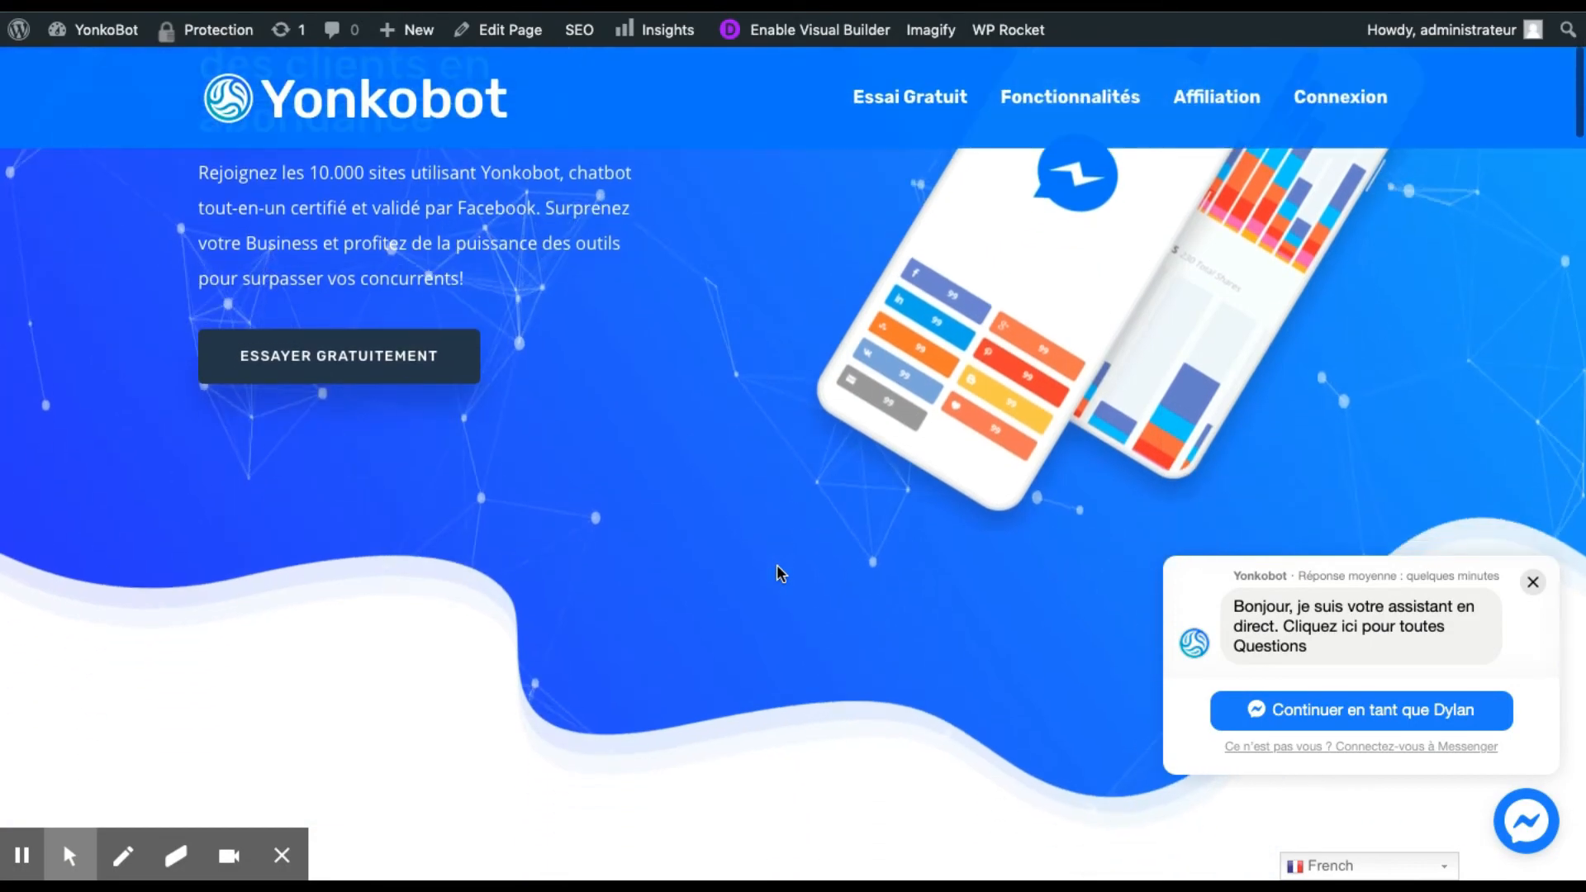
scroll(779, 575, up, 4)
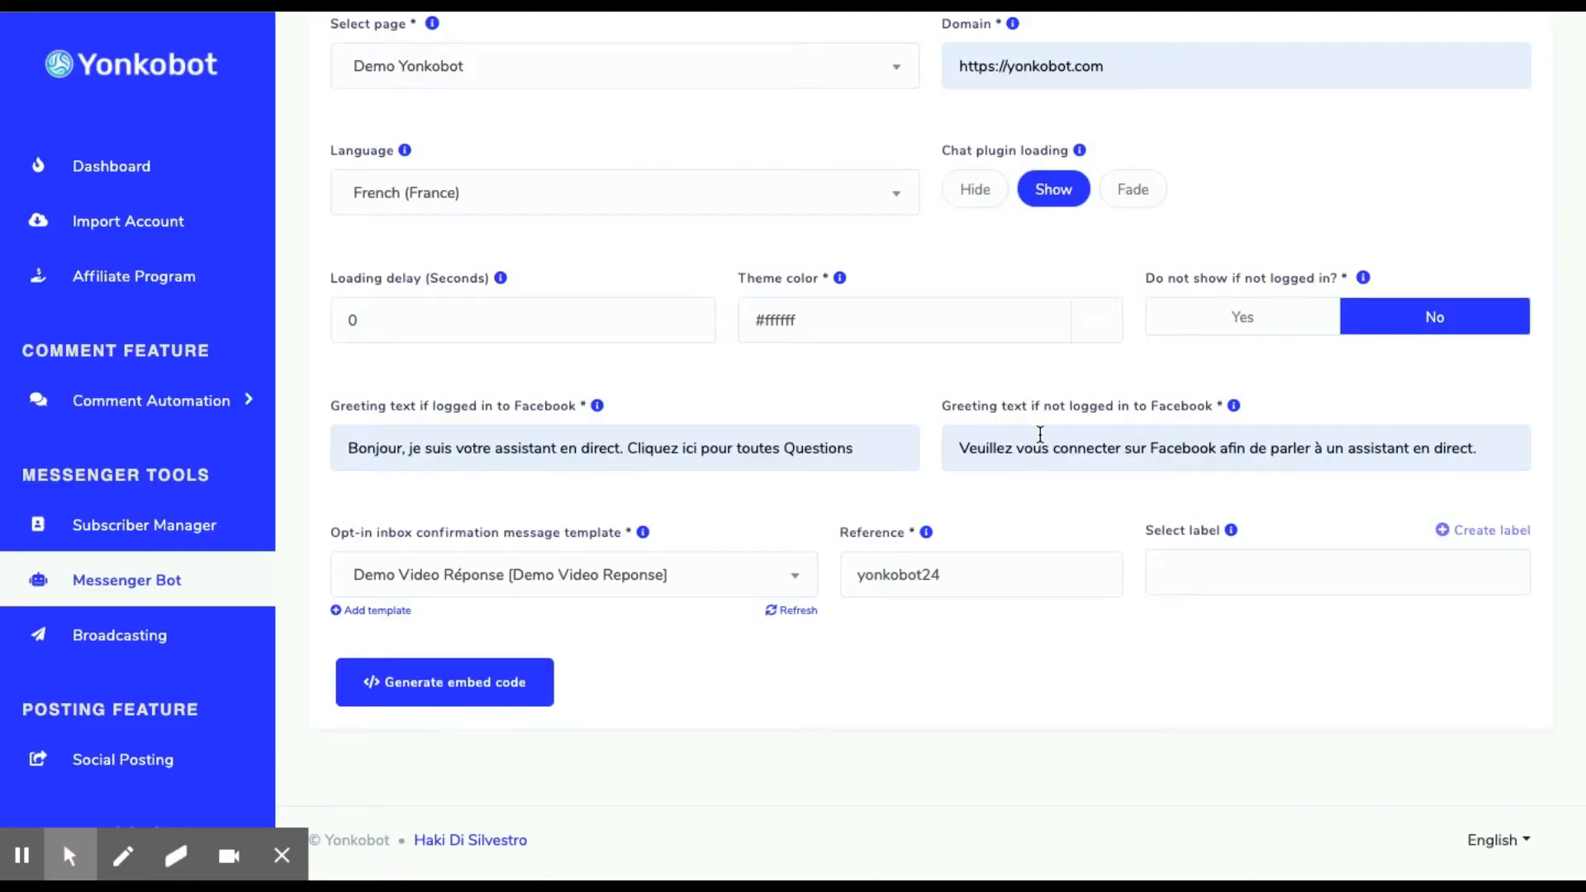
scroll(1040, 433, up, 3)
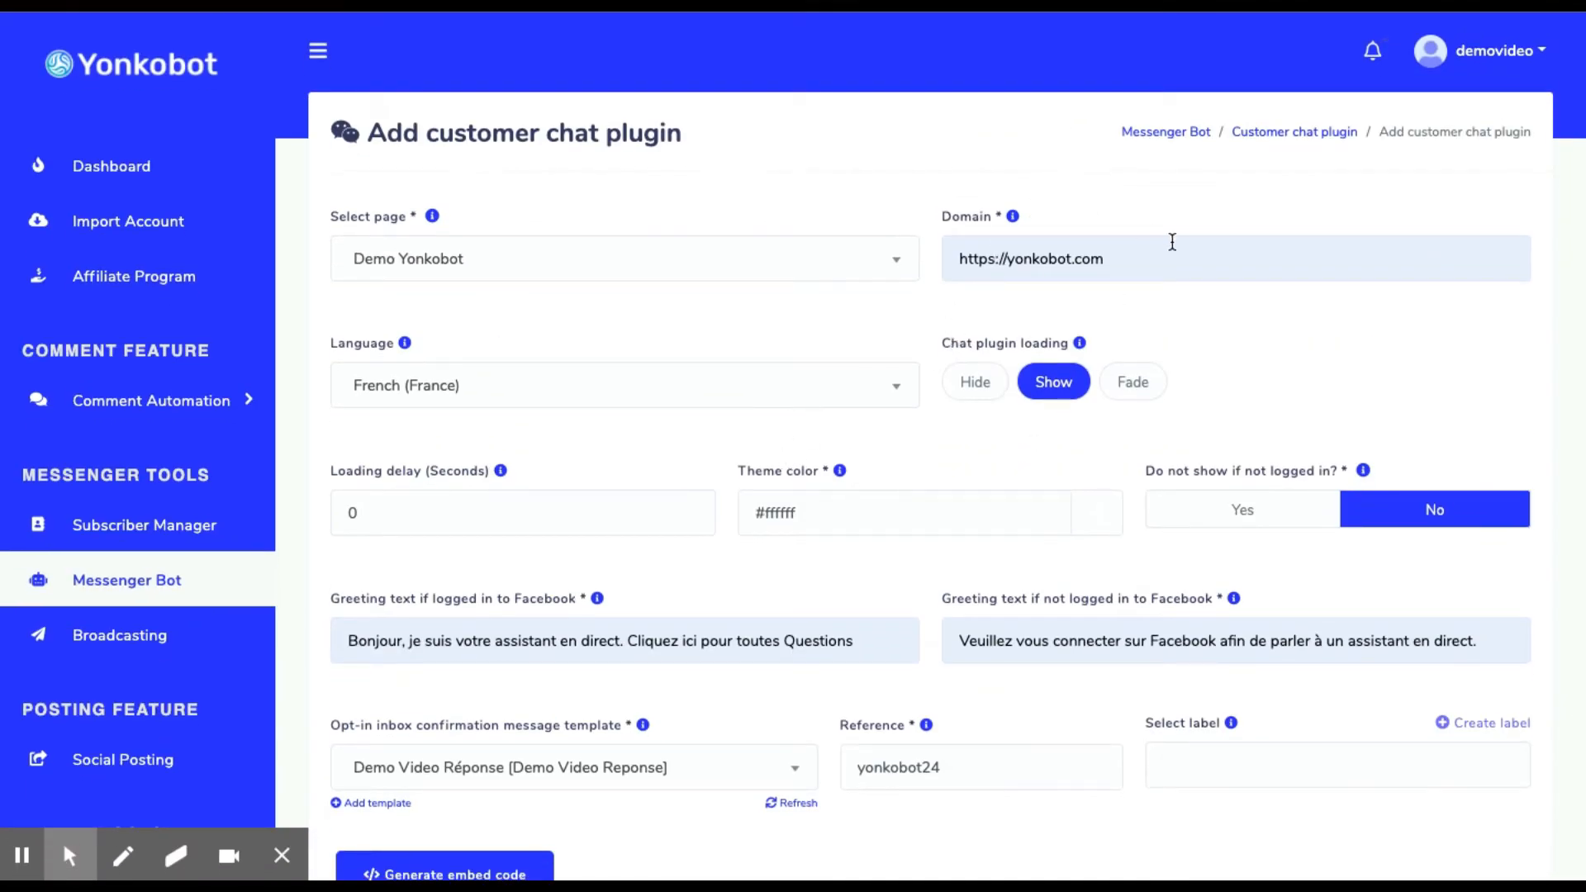
drag(1173, 243, 989, 255)
scroll(889, 356, down, 3)
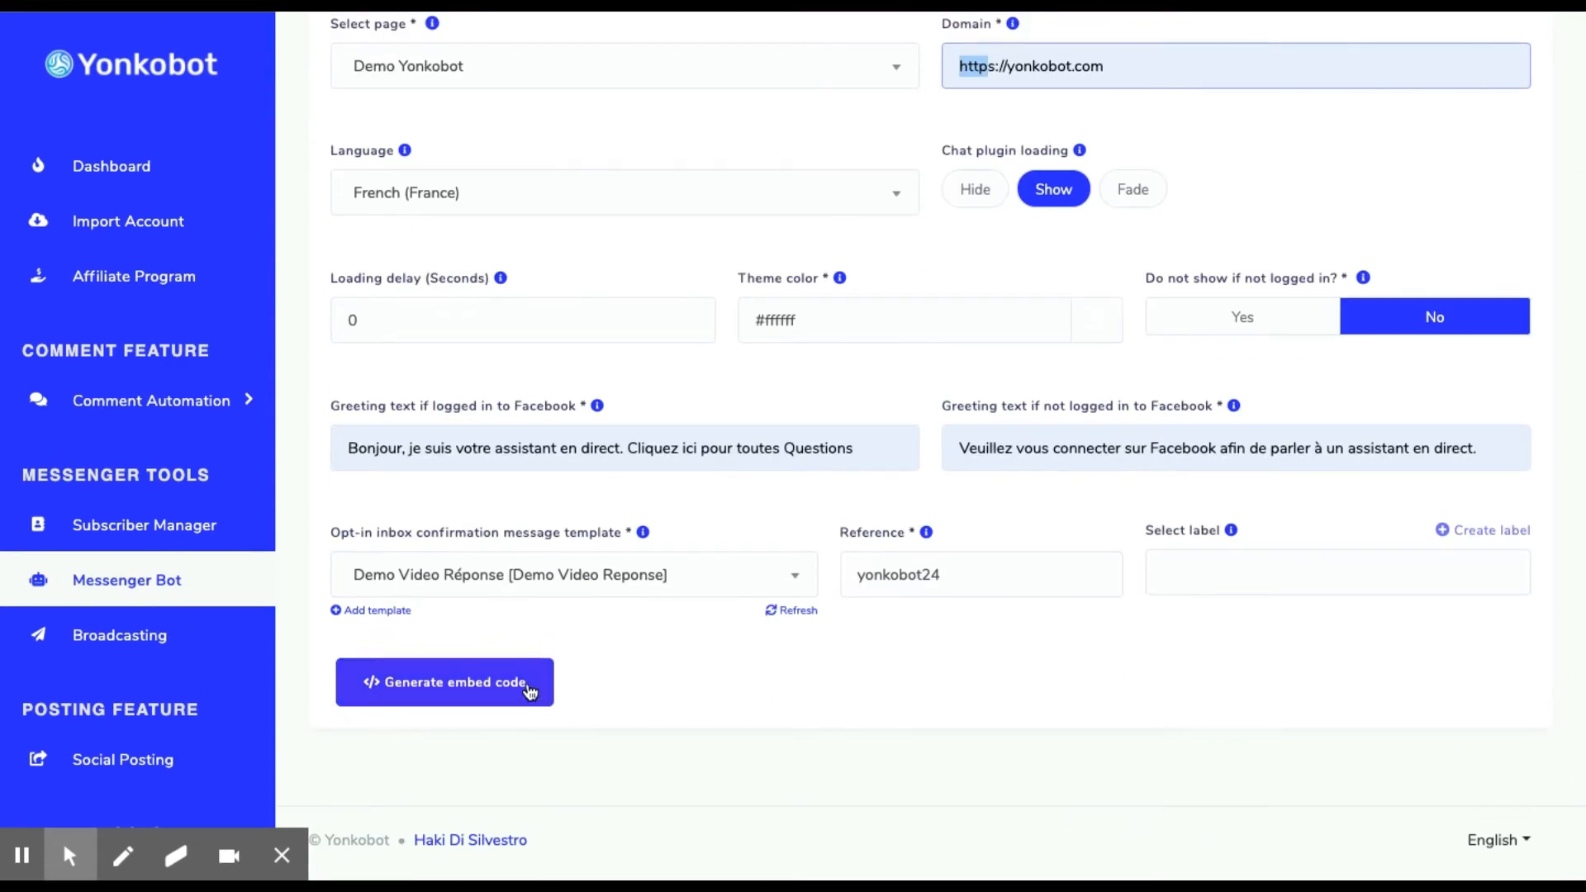
scroll(1017, 438, up, 3)
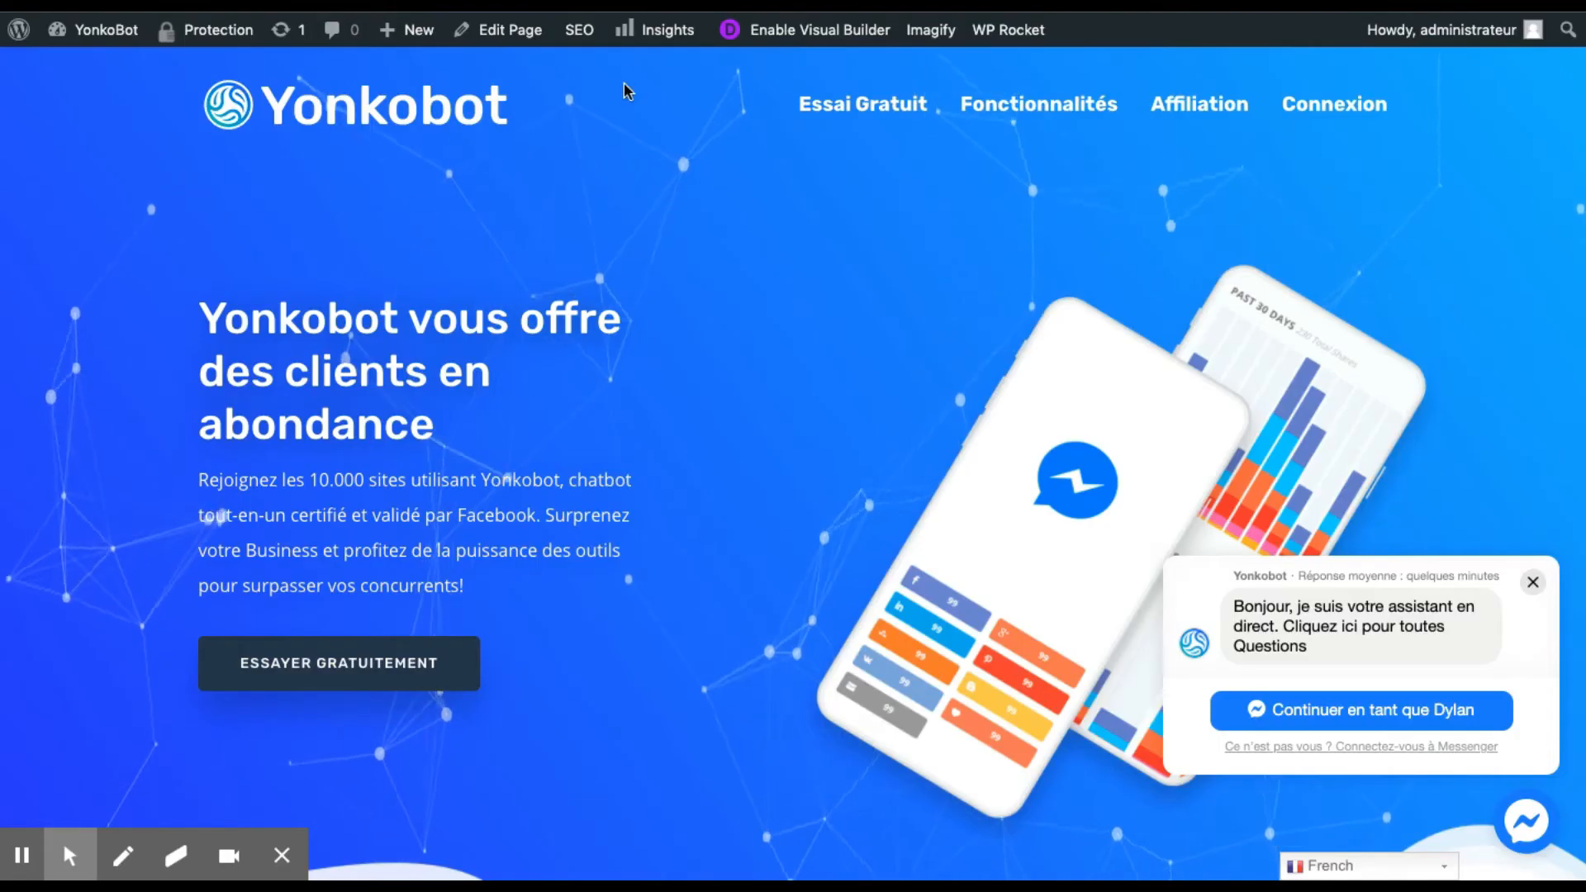
scroll(613, 255, down, 5)
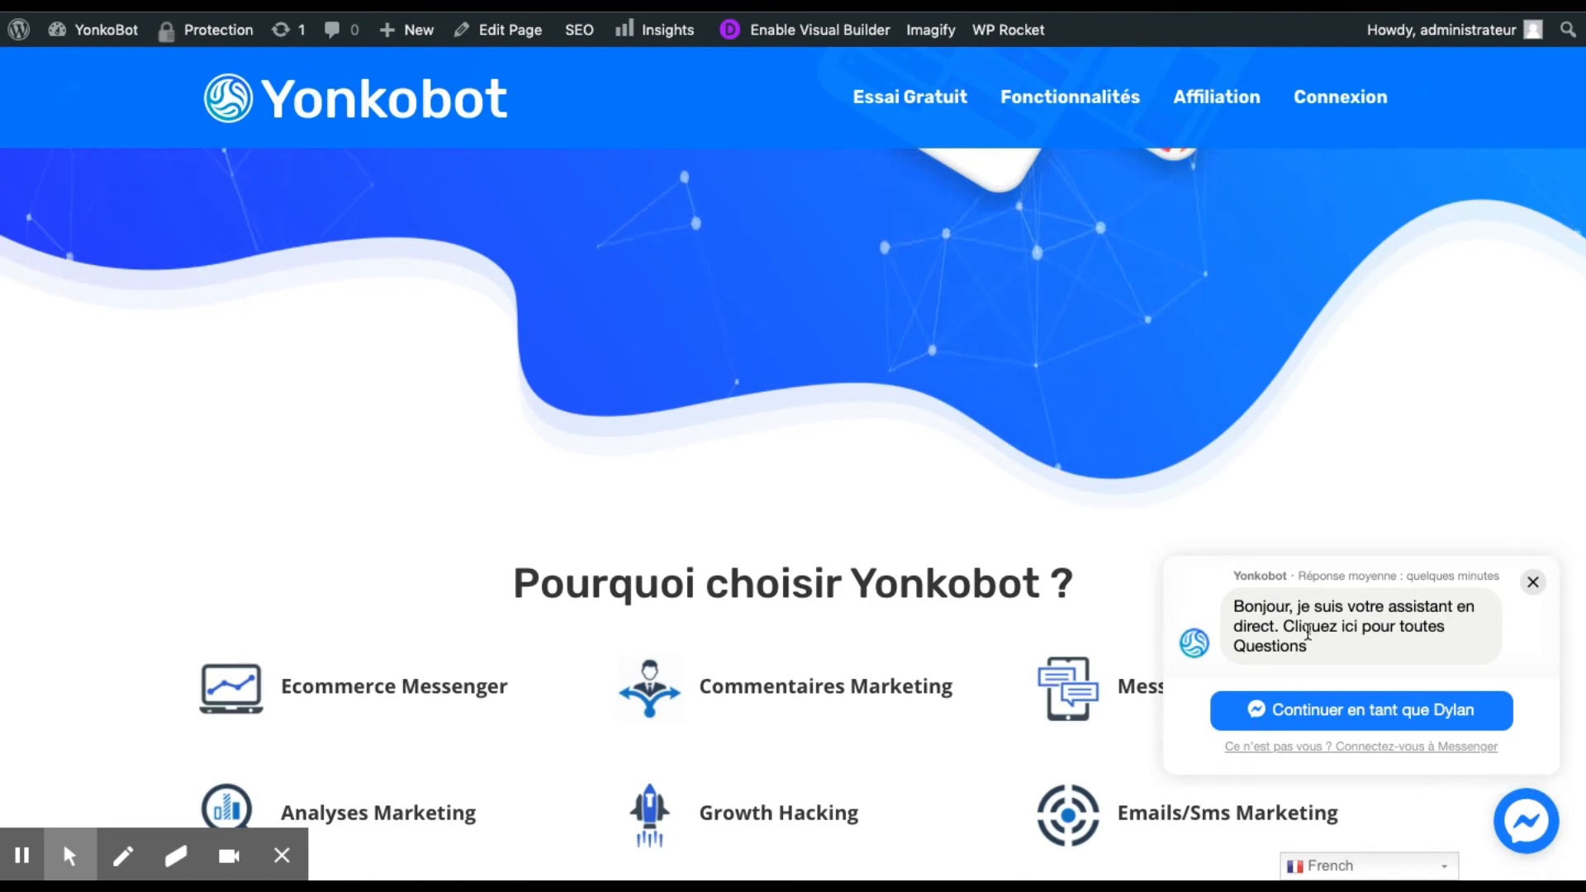
mouse_move(1239, 604)
mouse_down()
mouse_move(1499, 611)
mouse_move(1413, 638)
mouse_move(1225, 642)
mouse_move(1406, 634)
mouse_up()
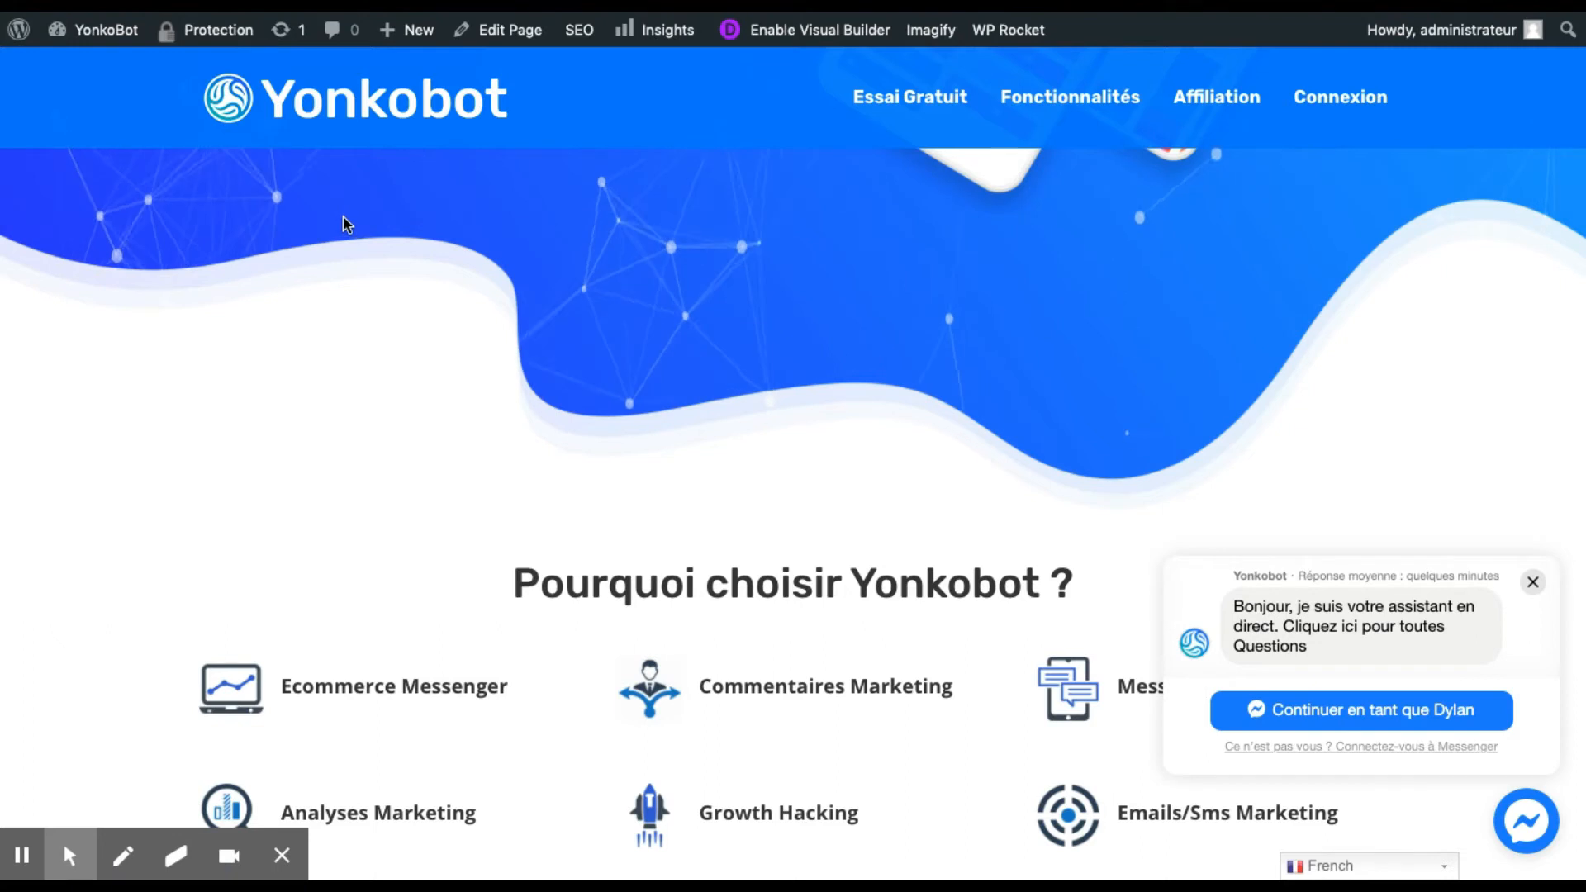
- Continue into the Messenger conversation from the site's chat widget and examine its message field and persistent menu
click(1344, 718)
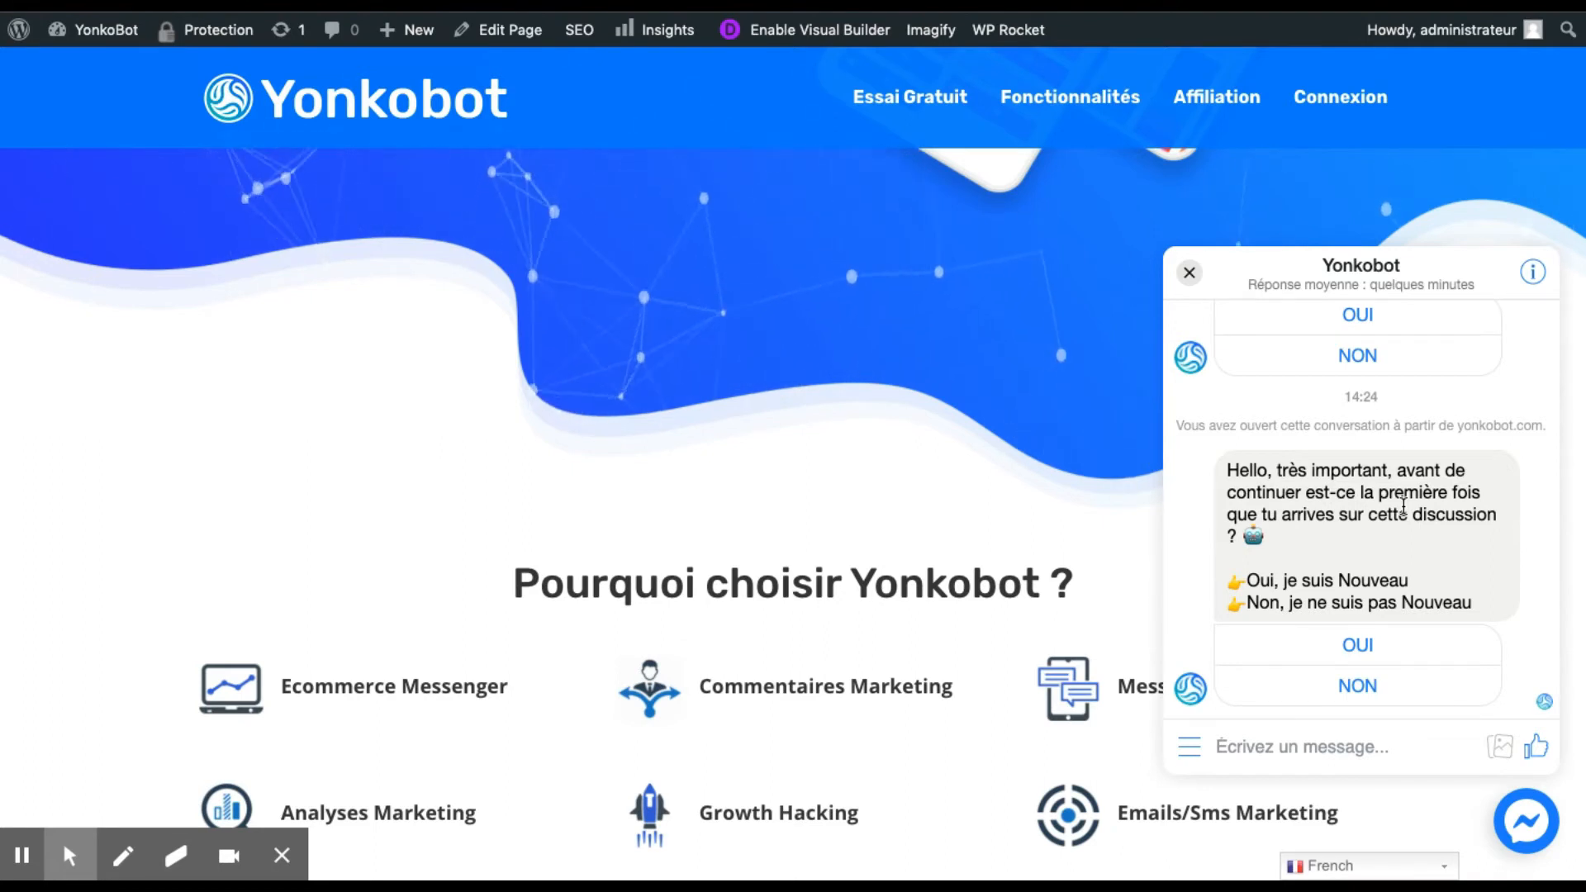
click(1281, 748)
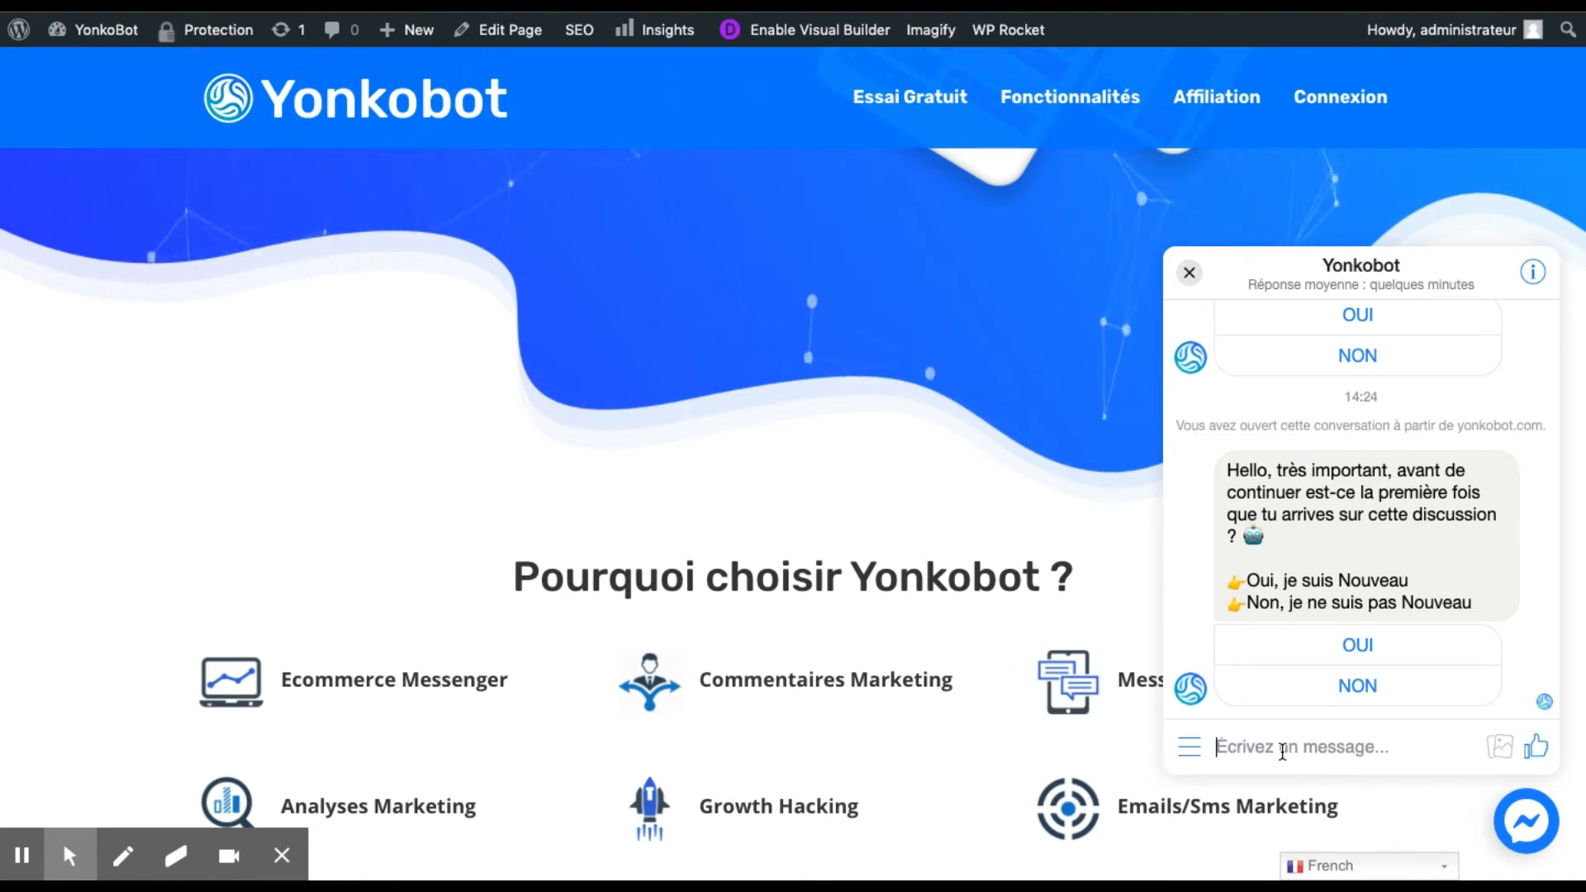
click(1196, 748)
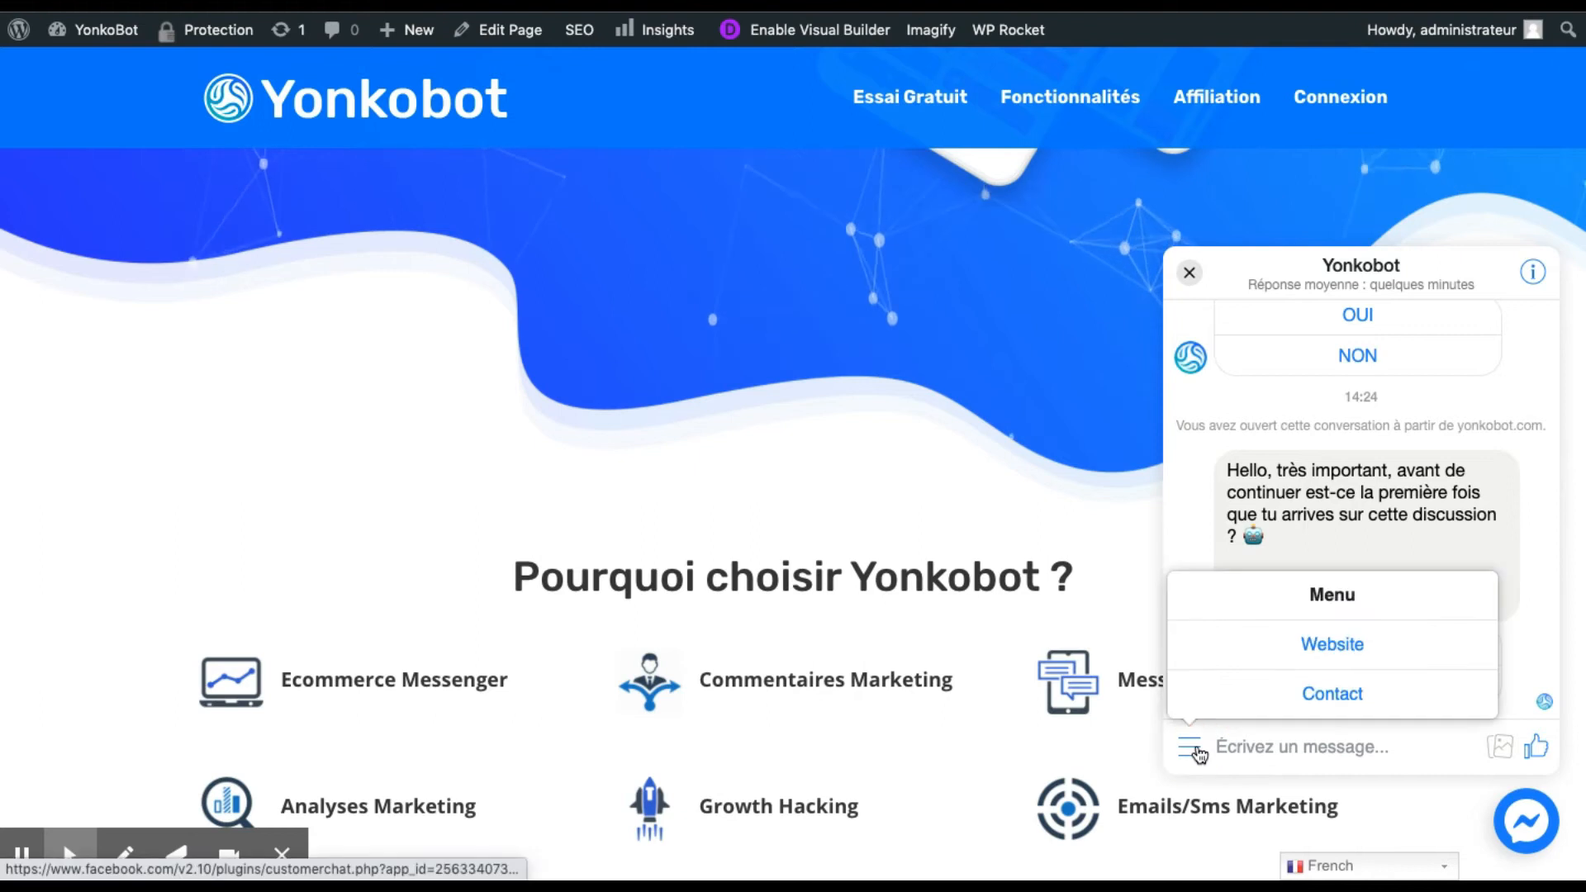
click(1279, 749)
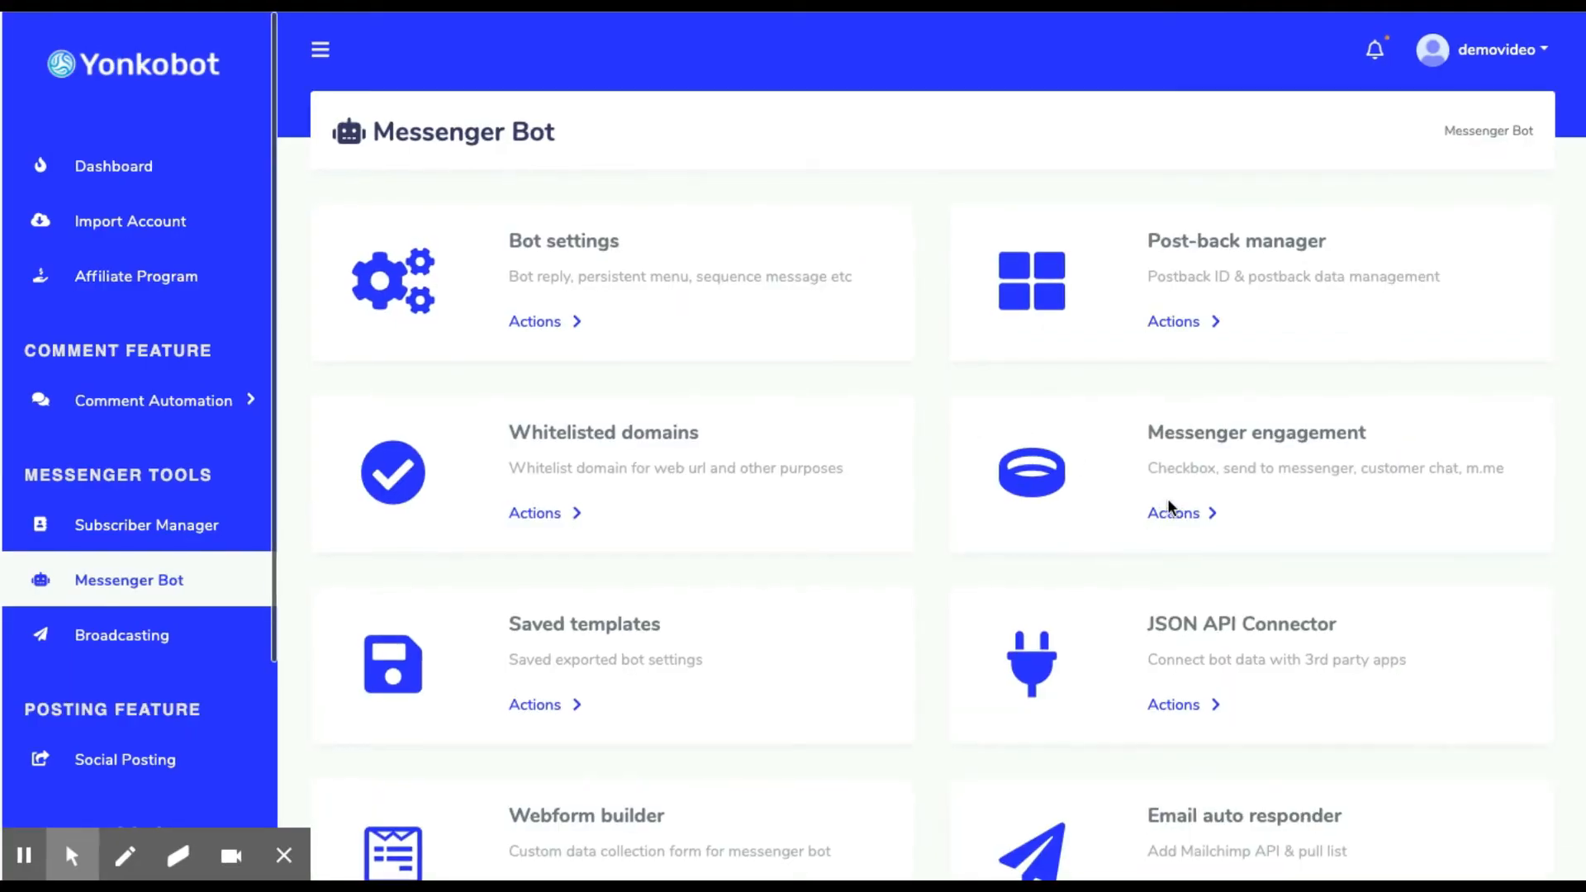
- Open the Checkbox plugin manager from the Messenger engagement options of the Messenger Bot section
scroll(1168, 504, down, 2)
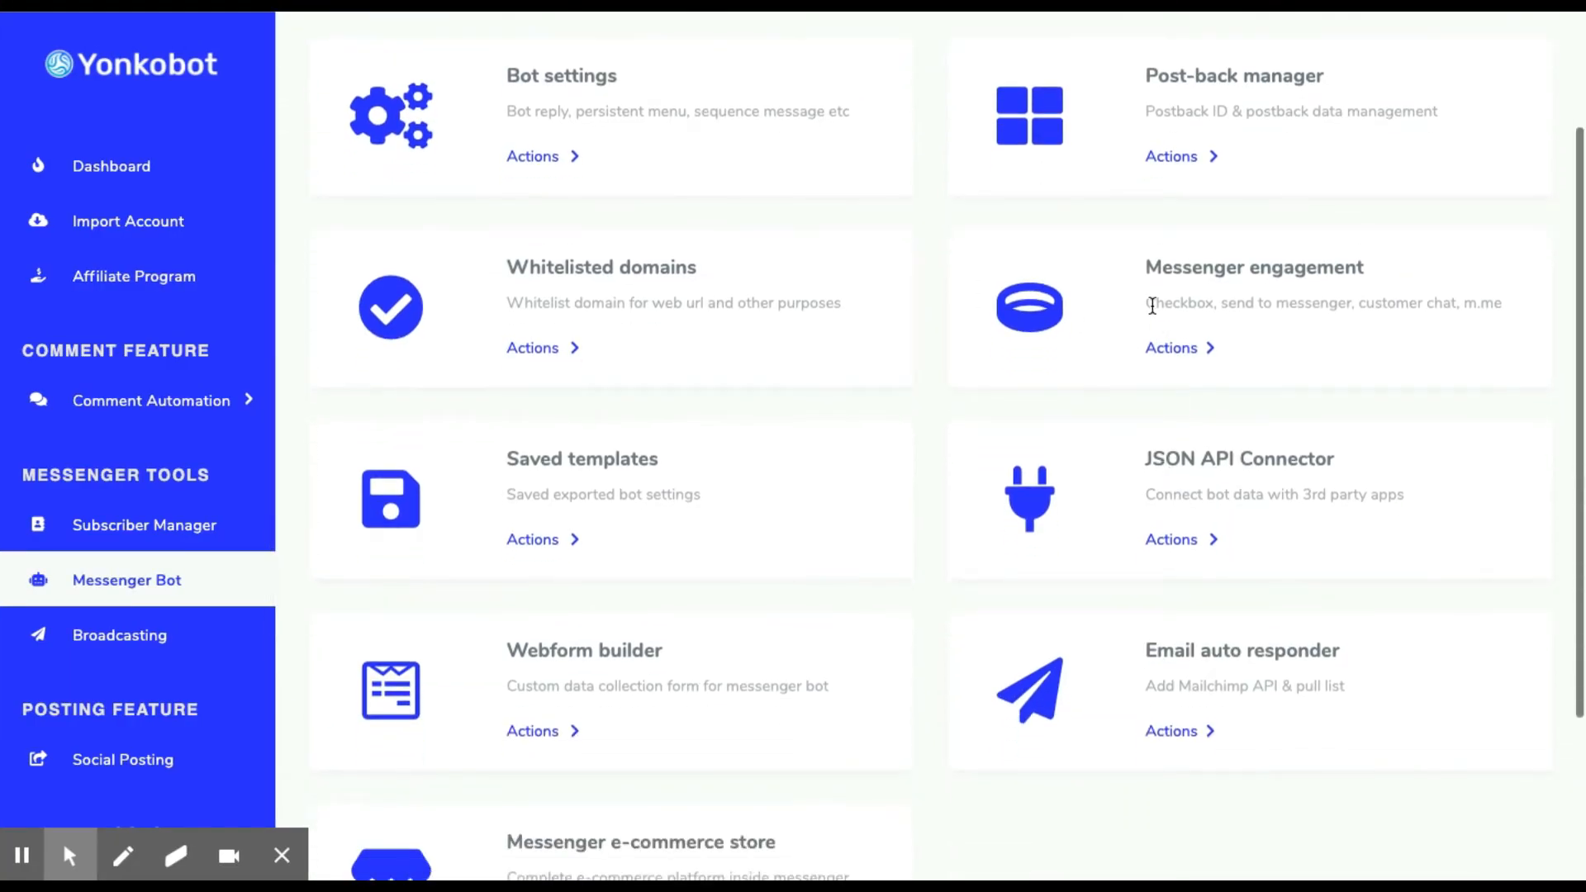
click(1170, 346)
click(1248, 436)
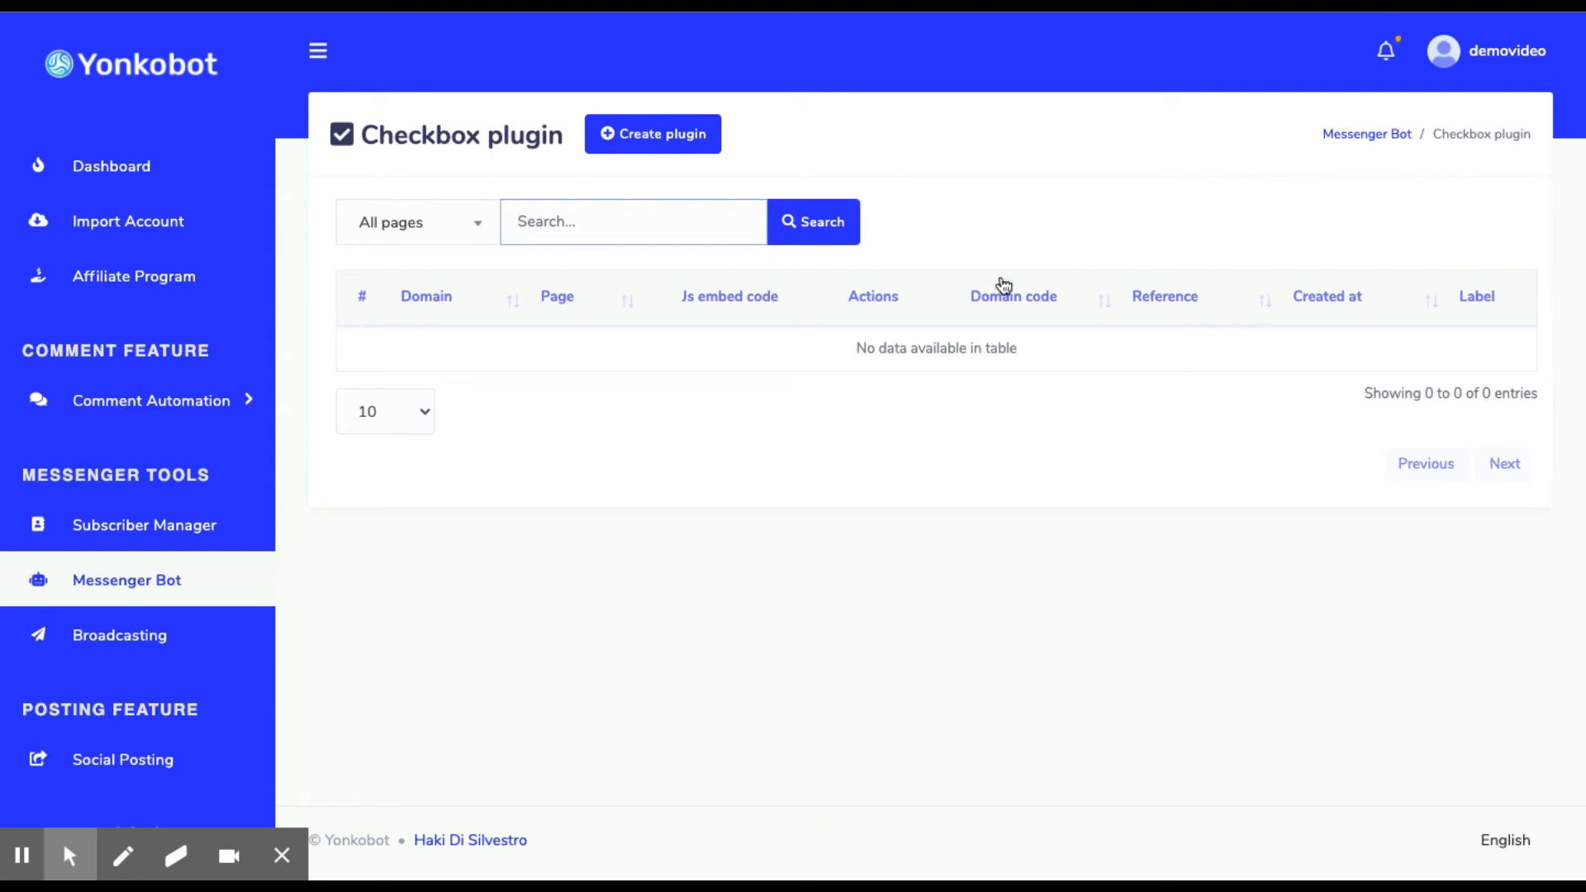
click(324, 138)
drag(325, 138, 367, 139)
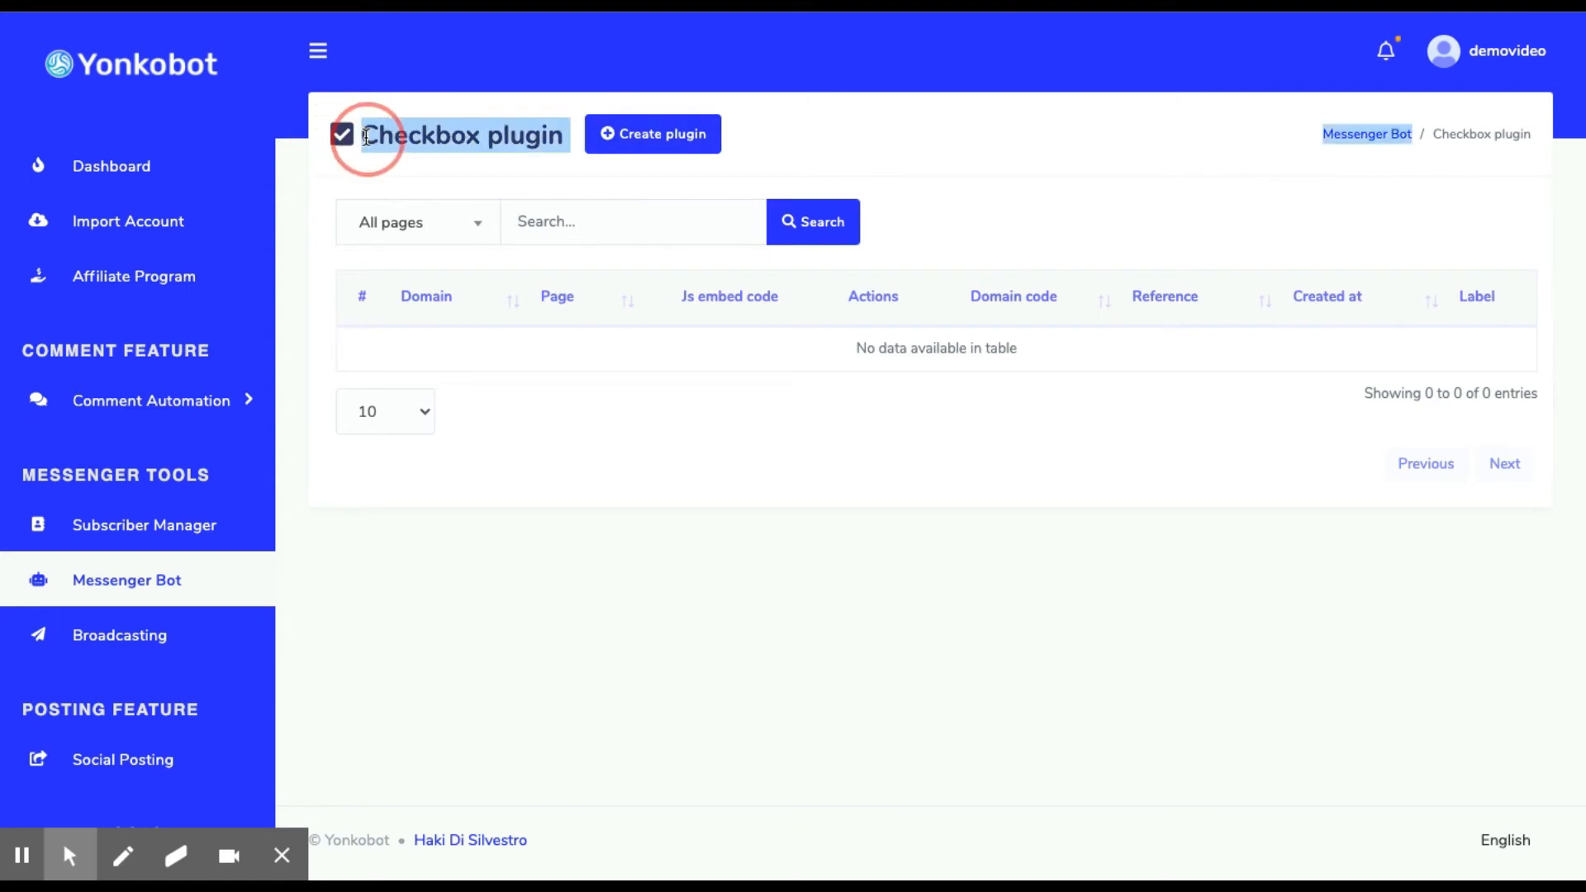
click(377, 151)
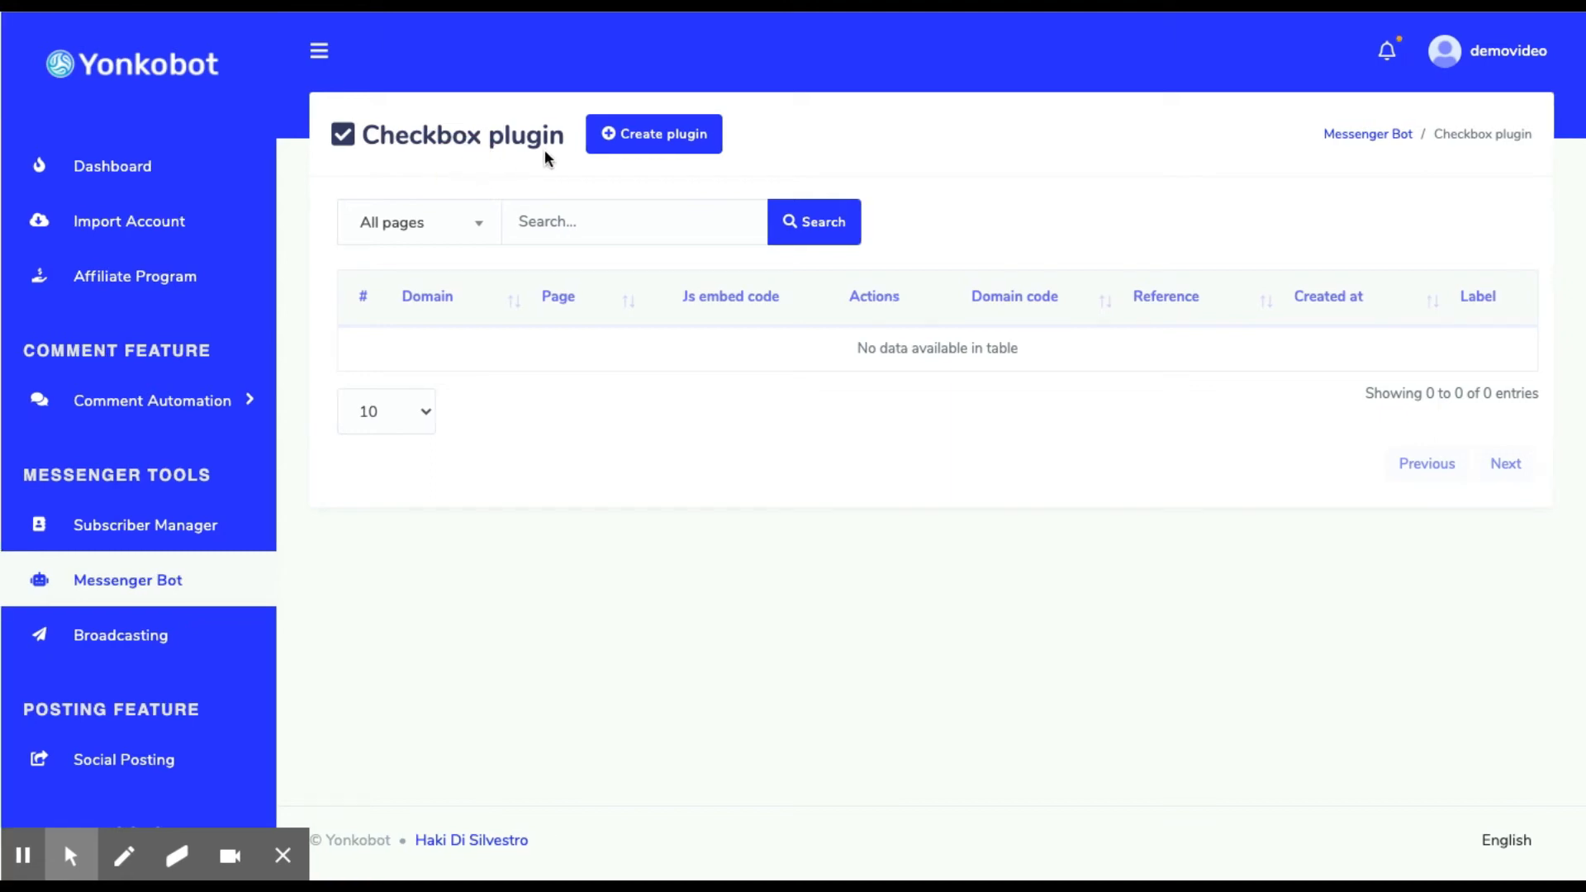
click(608, 157)
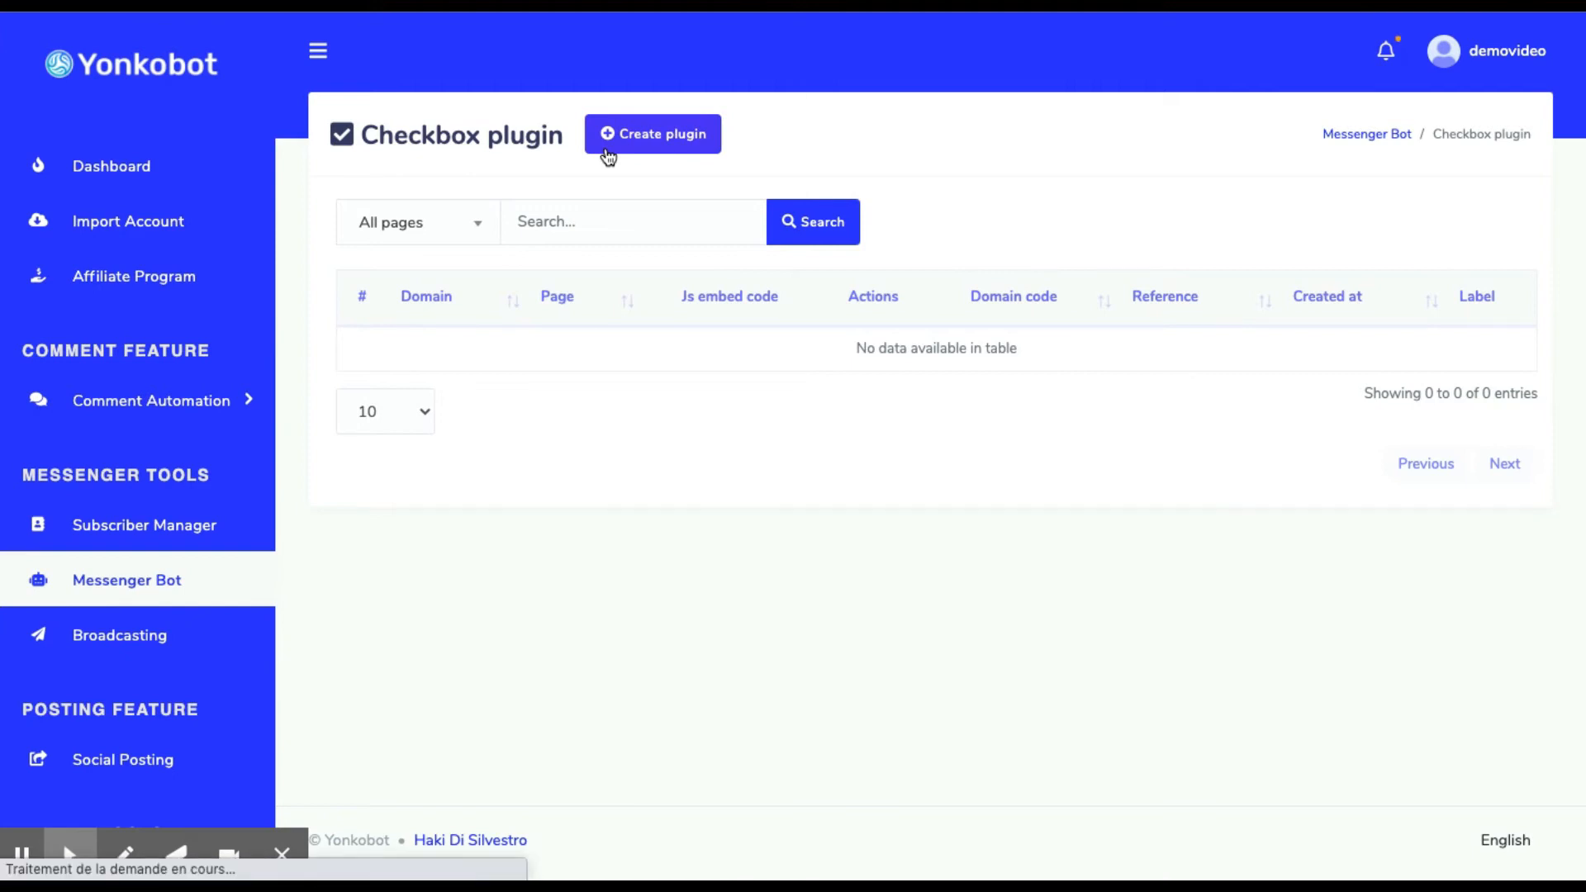
scroll(607, 148, down, 3)
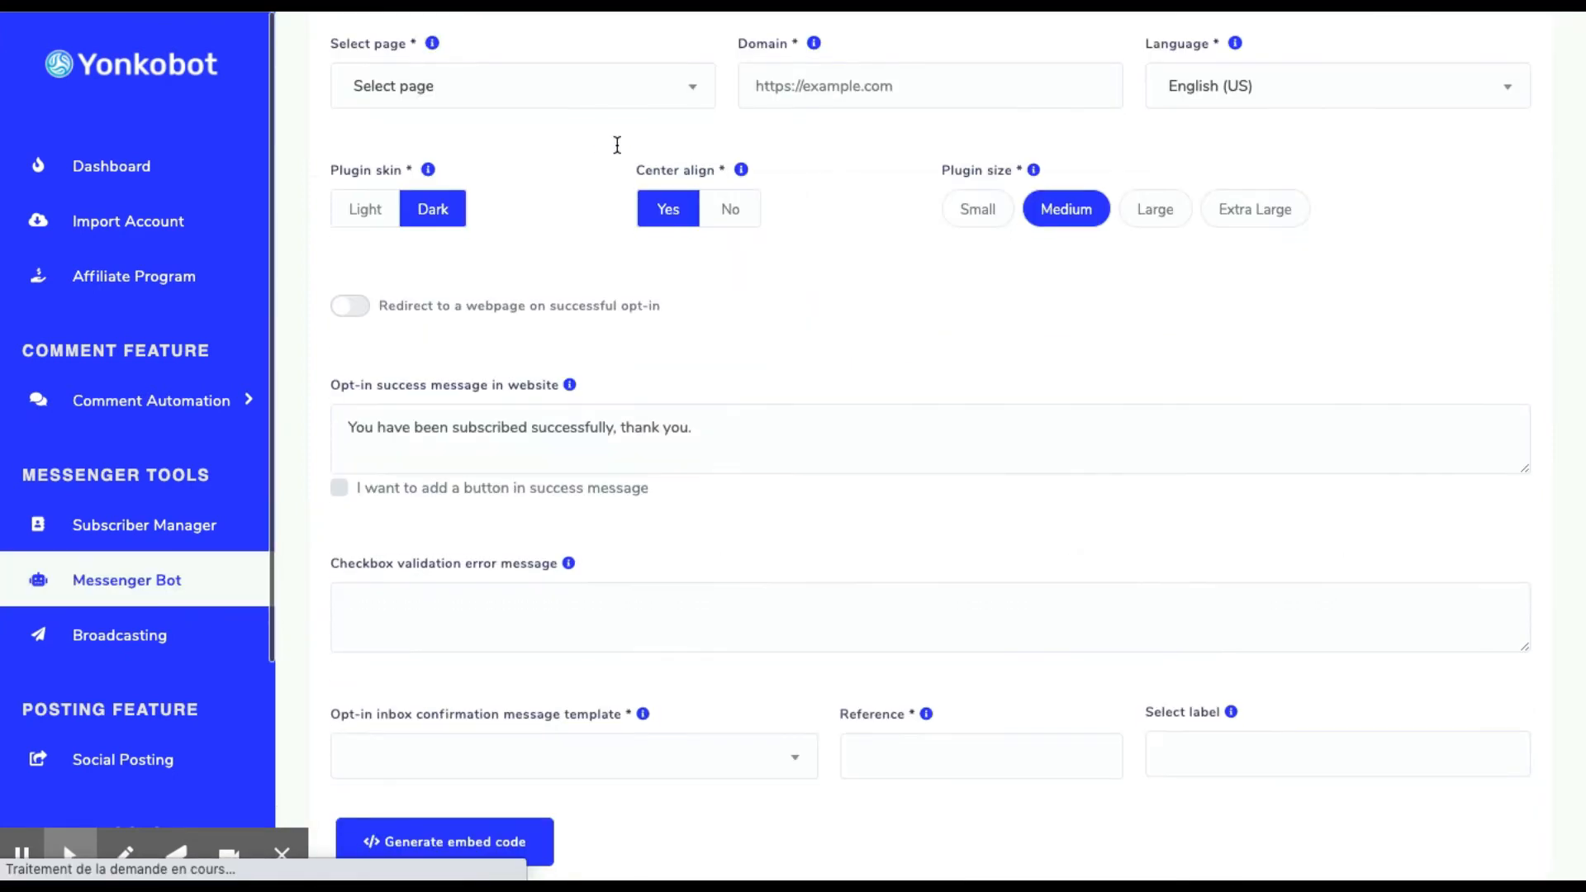
click(637, 69)
click(881, 95)
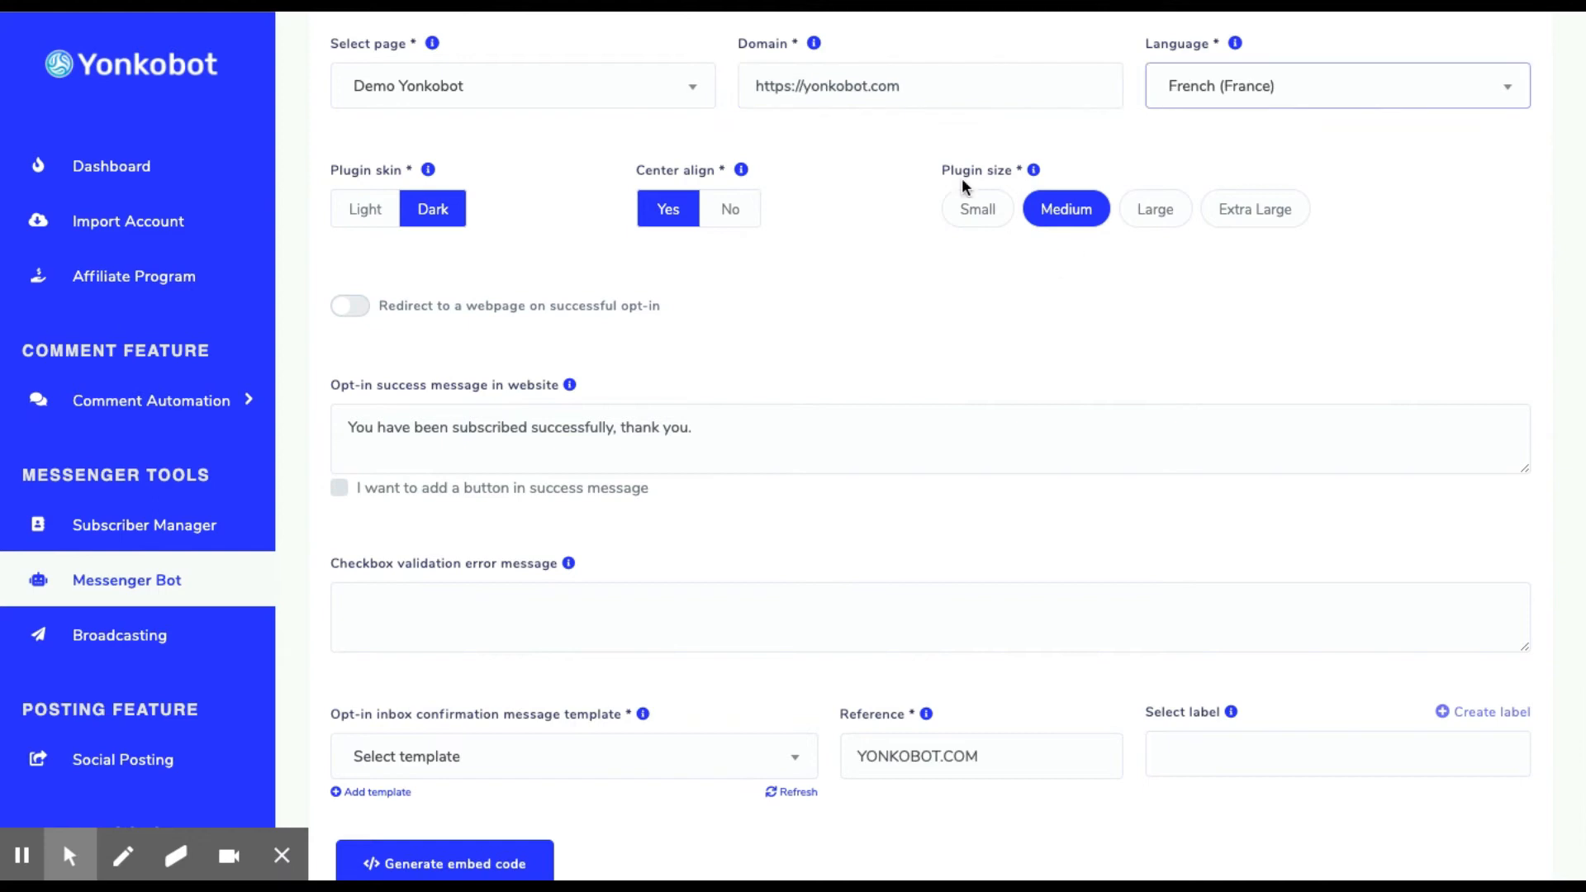
- Set the checkbox plugin's size to Large, center alignment to Yes and skin to Dark
drag(944, 170, 1029, 168)
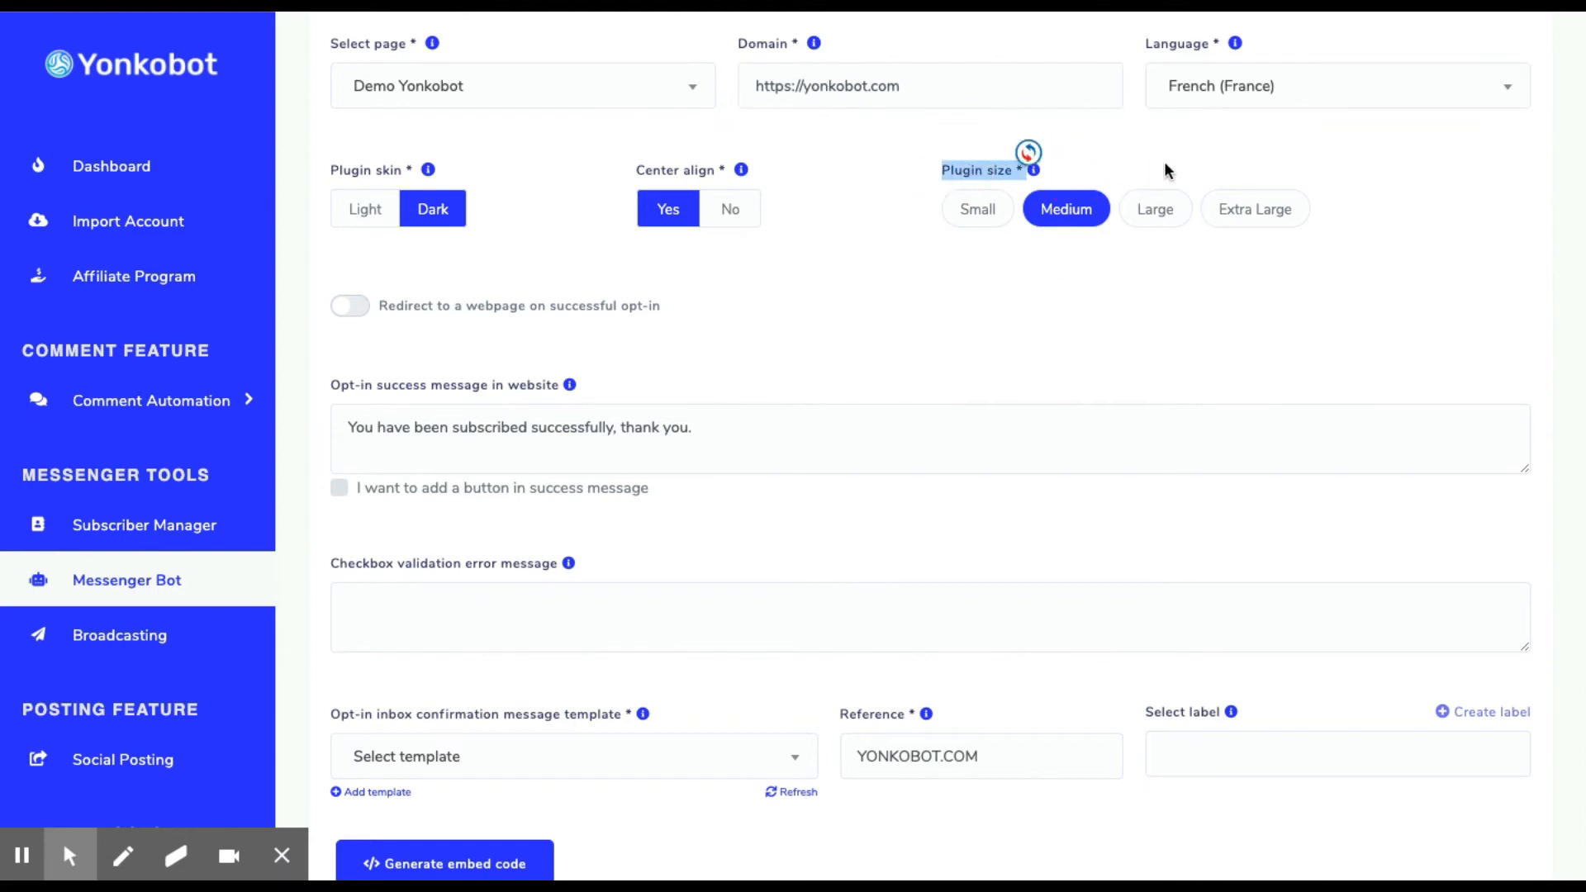
click(1155, 209)
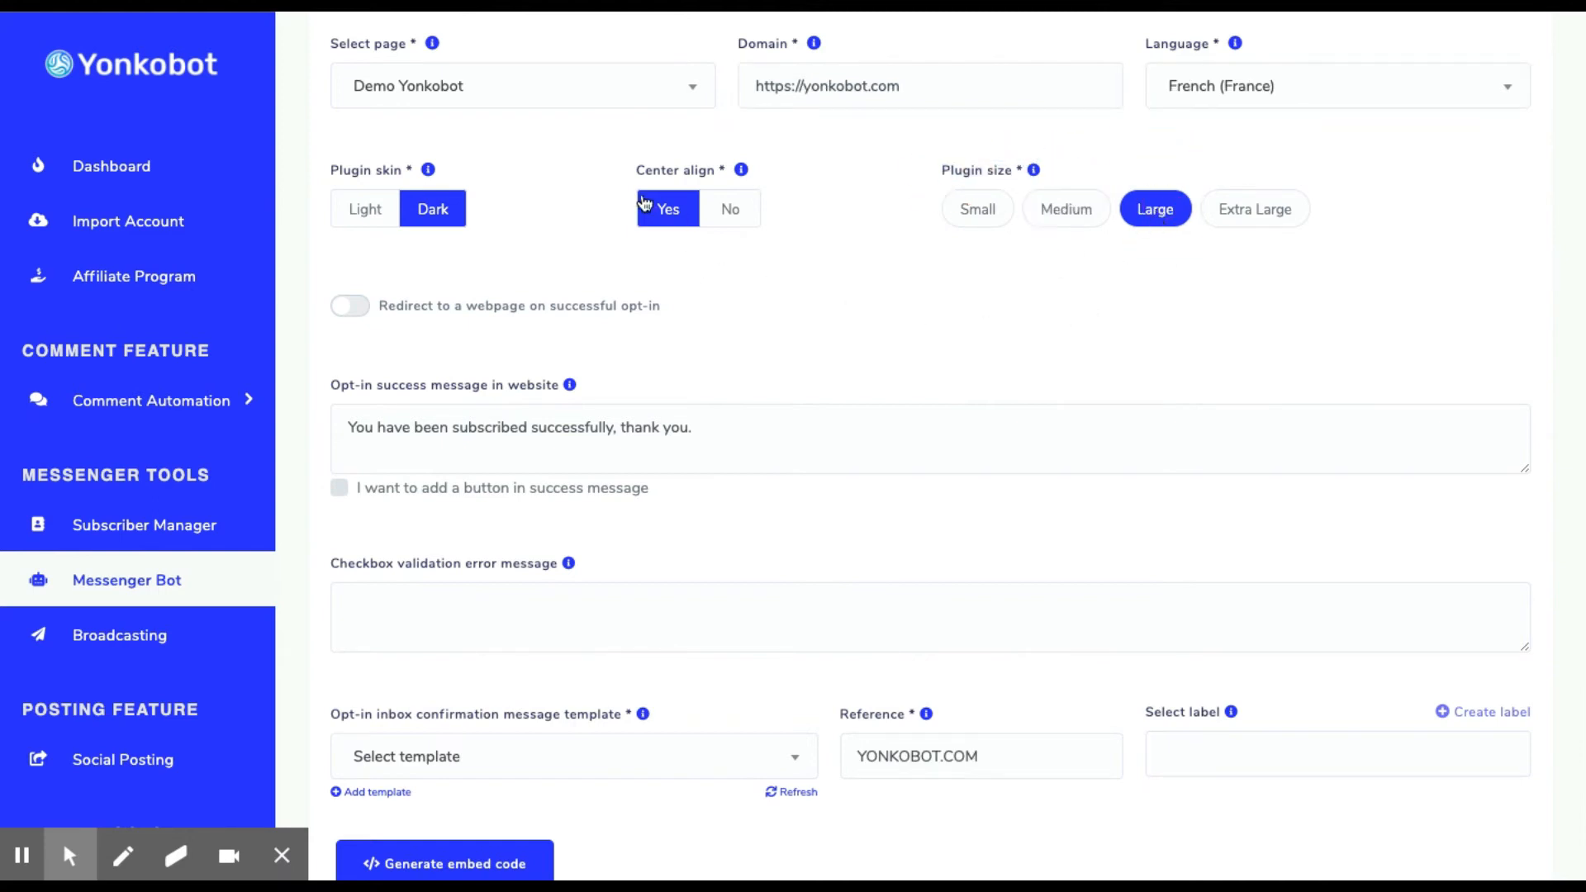
click(729, 219)
click(680, 219)
click(365, 223)
click(336, 212)
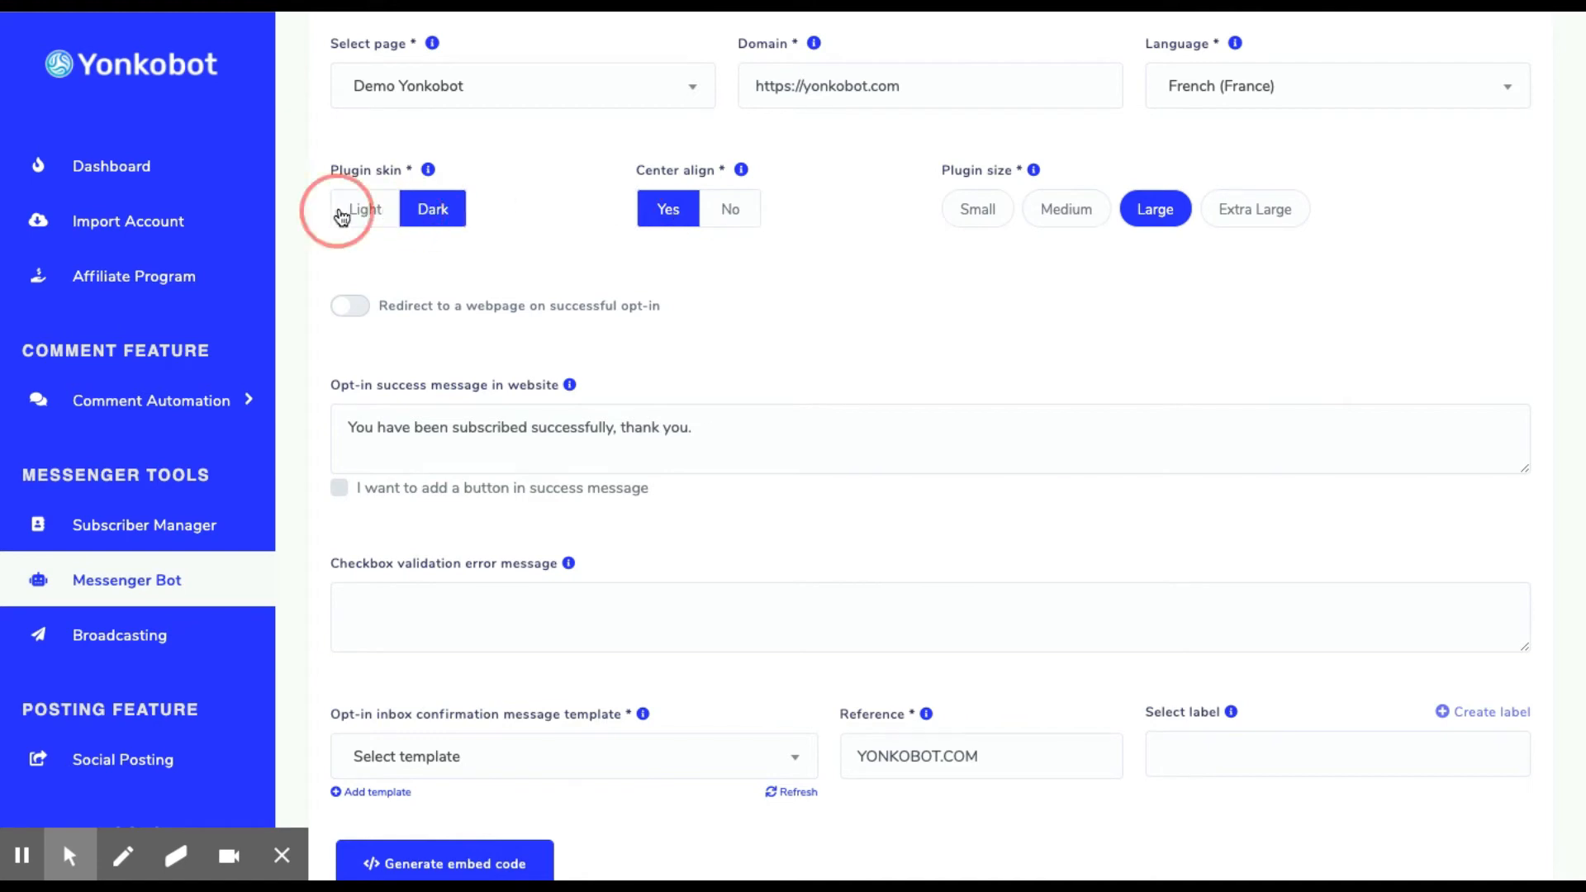
click(533, 205)
- Inspect the fields offered when redirecting to a webpage on successful opt-in is enabled, leaving the redirect switched off
scroll(546, 239, down, 1)
scroll(547, 248, down, 1)
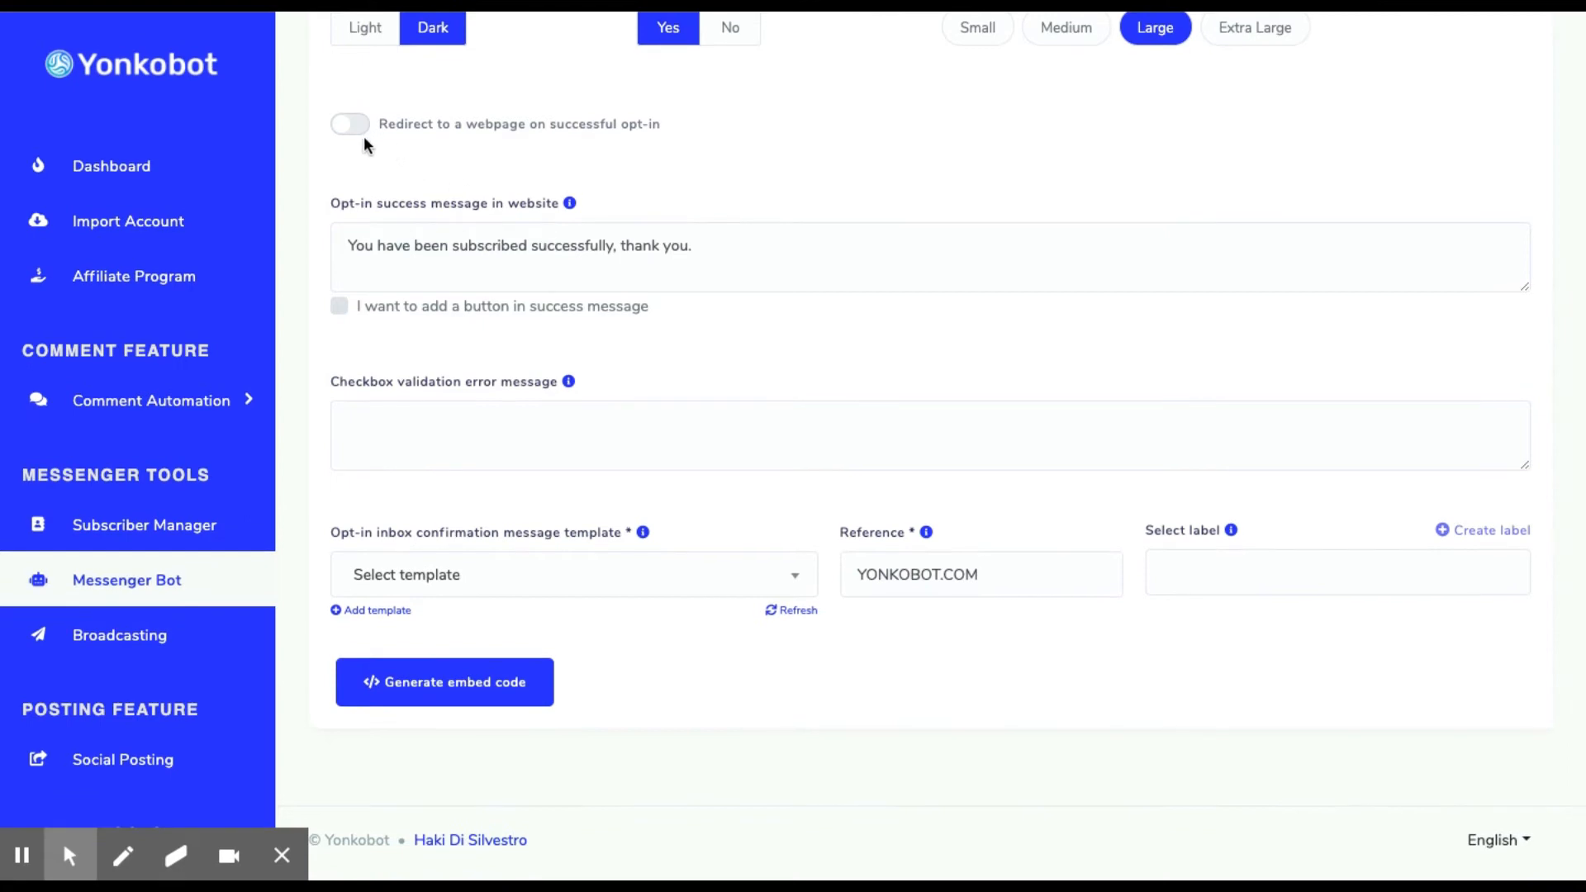
scroll(364, 135, up, 1)
scroll(435, 156, up, 1)
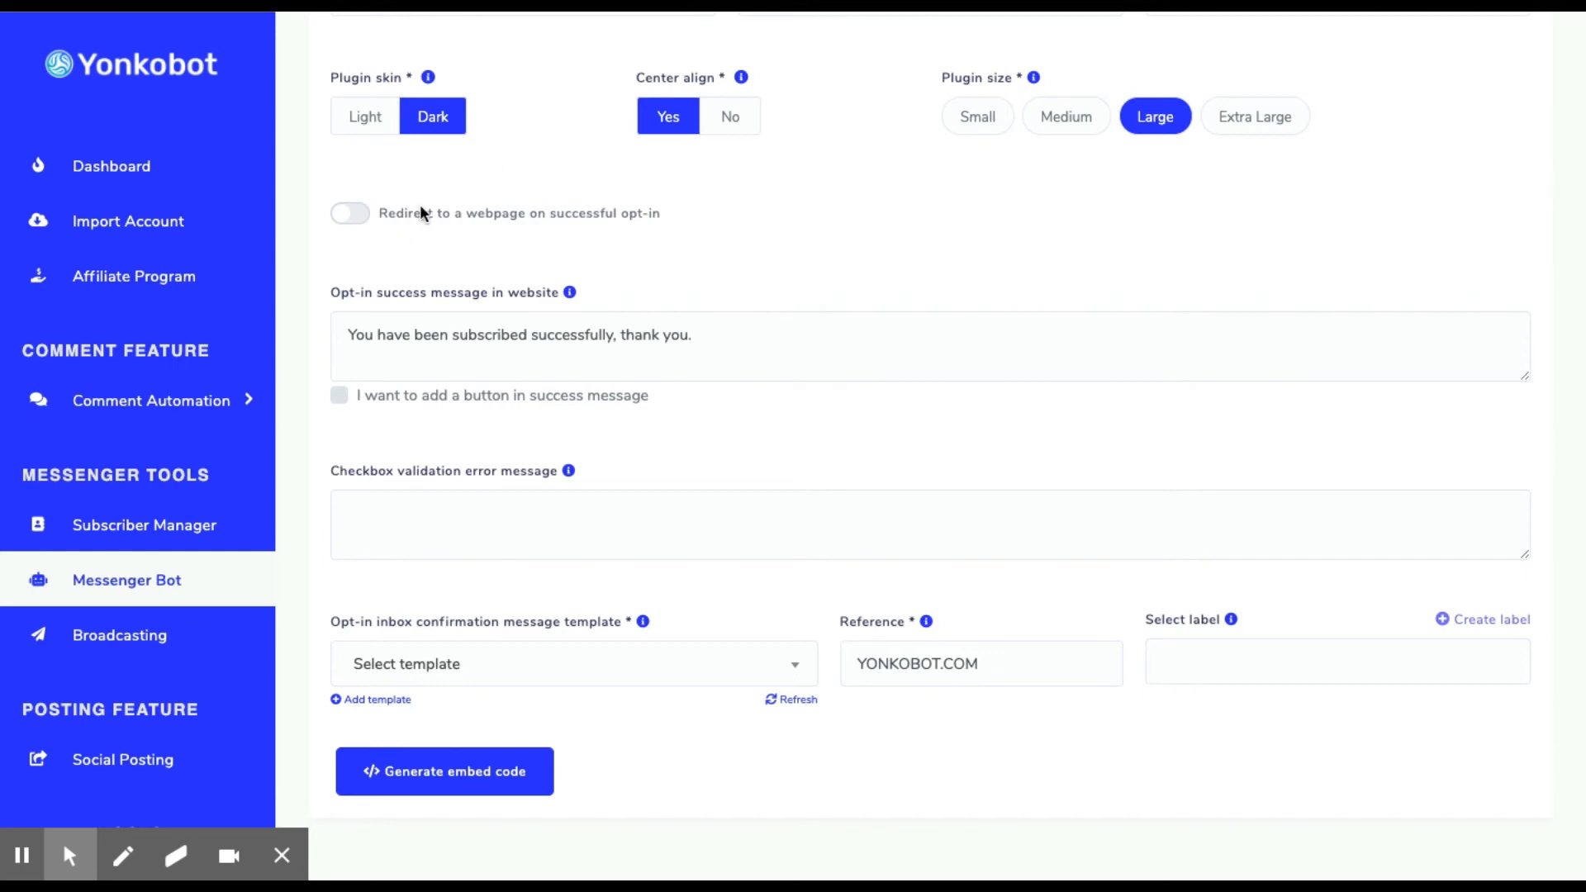
scroll(421, 208, up, 3)
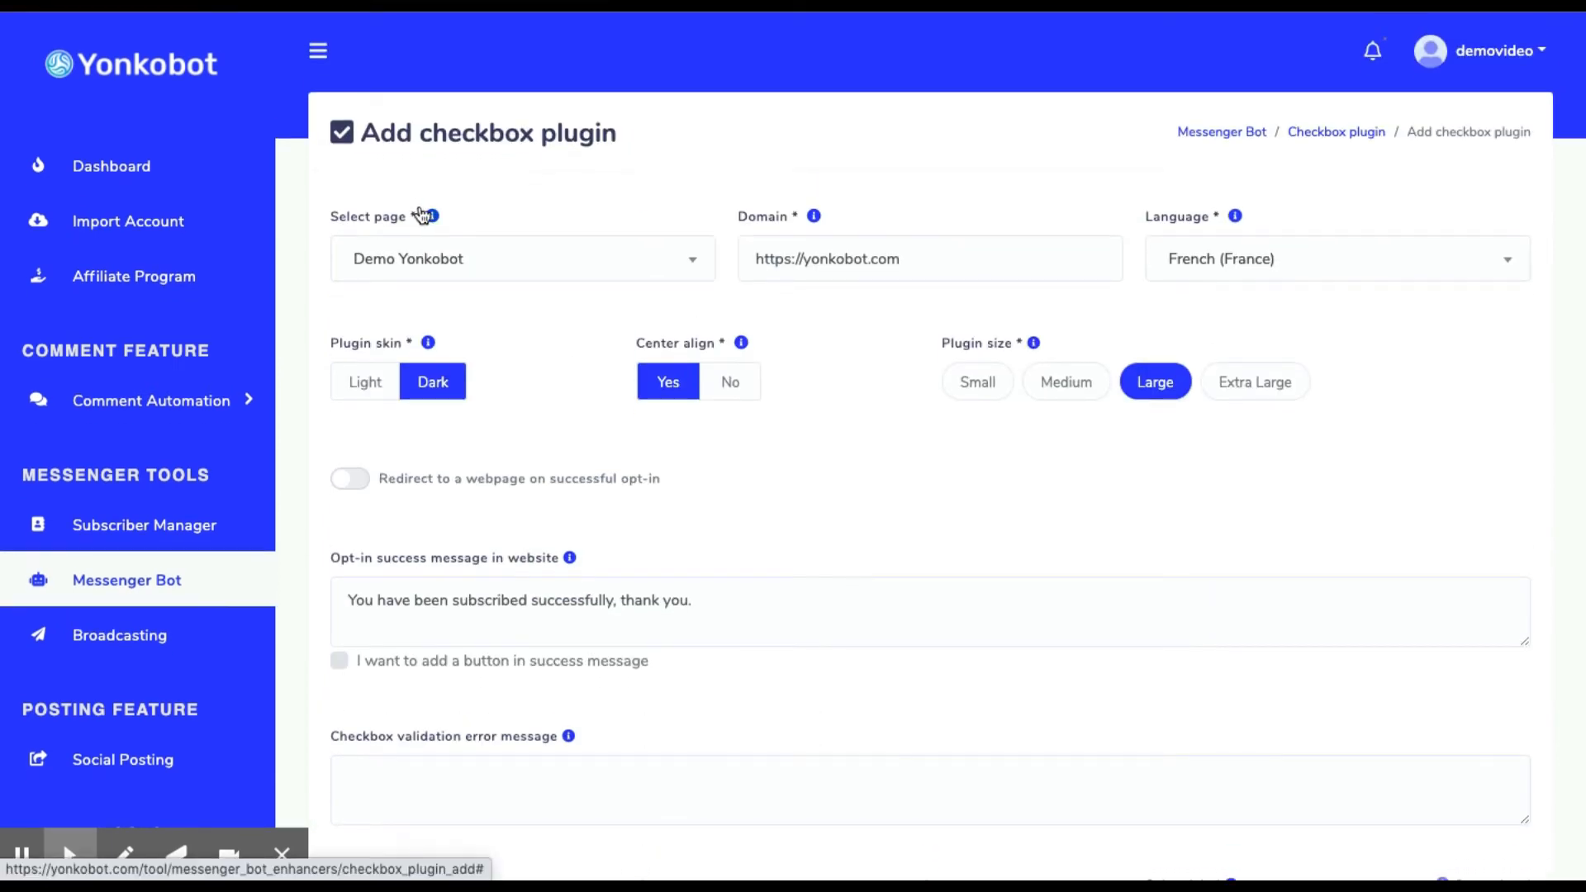
scroll(557, 230, down, 3)
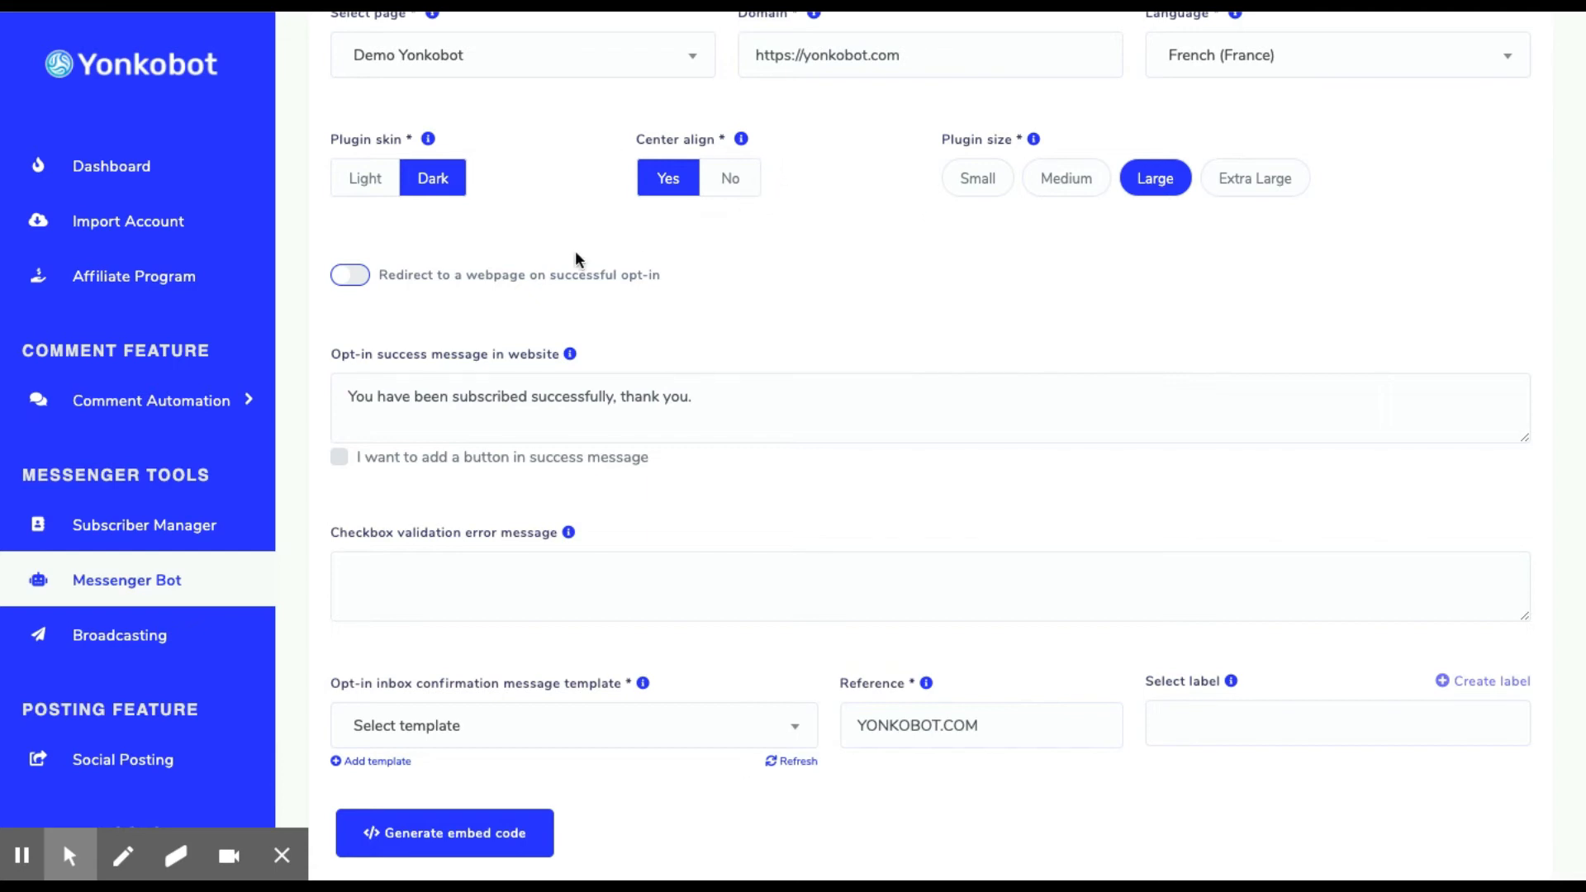
click(353, 276)
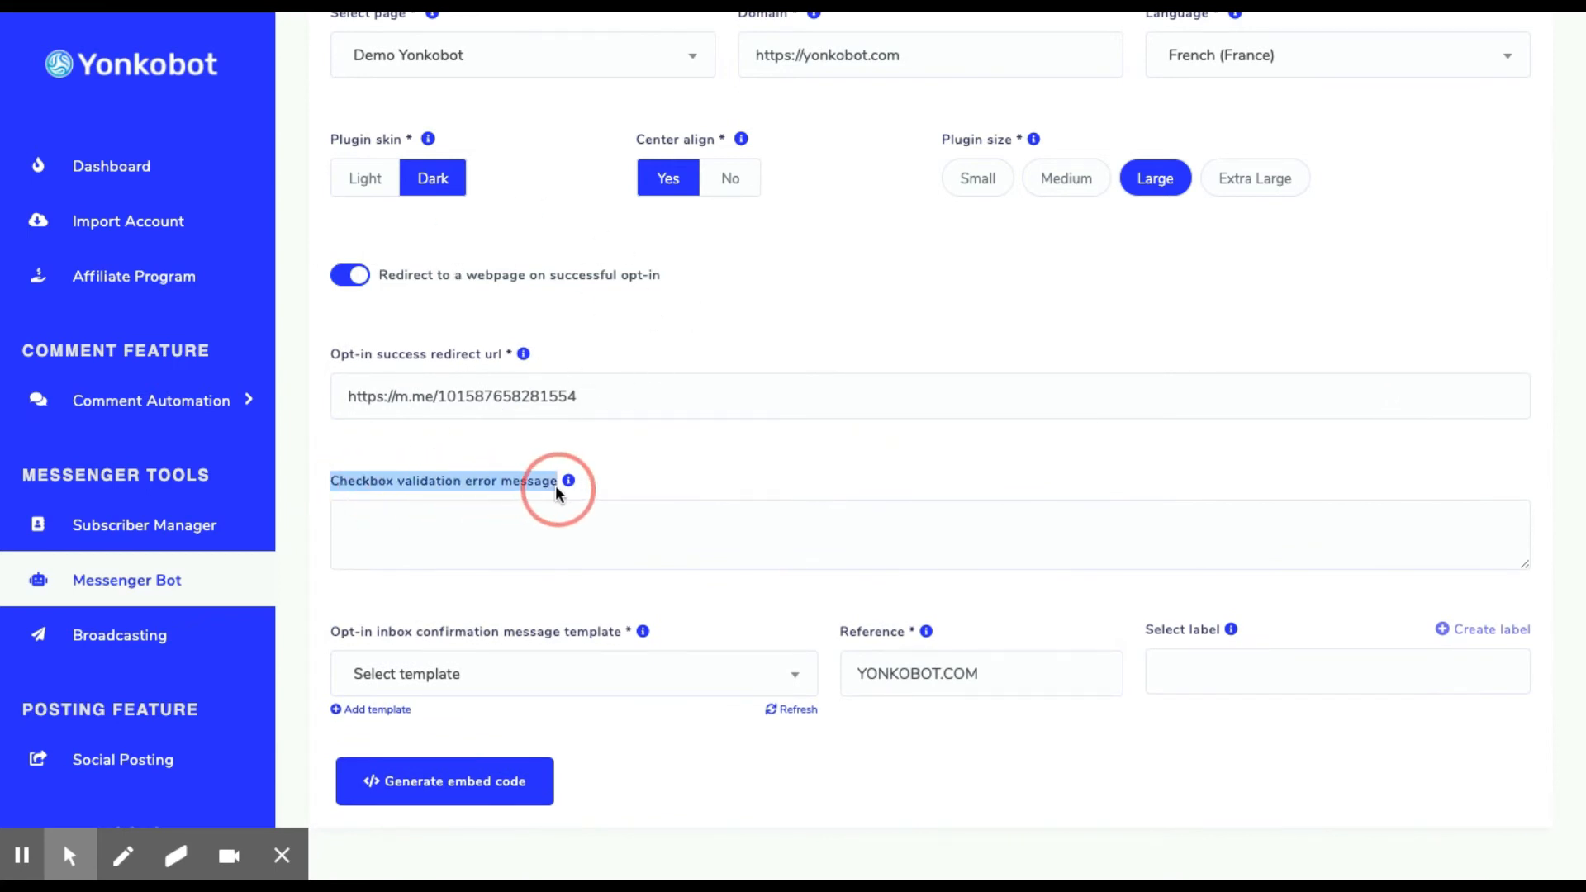
click(540, 505)
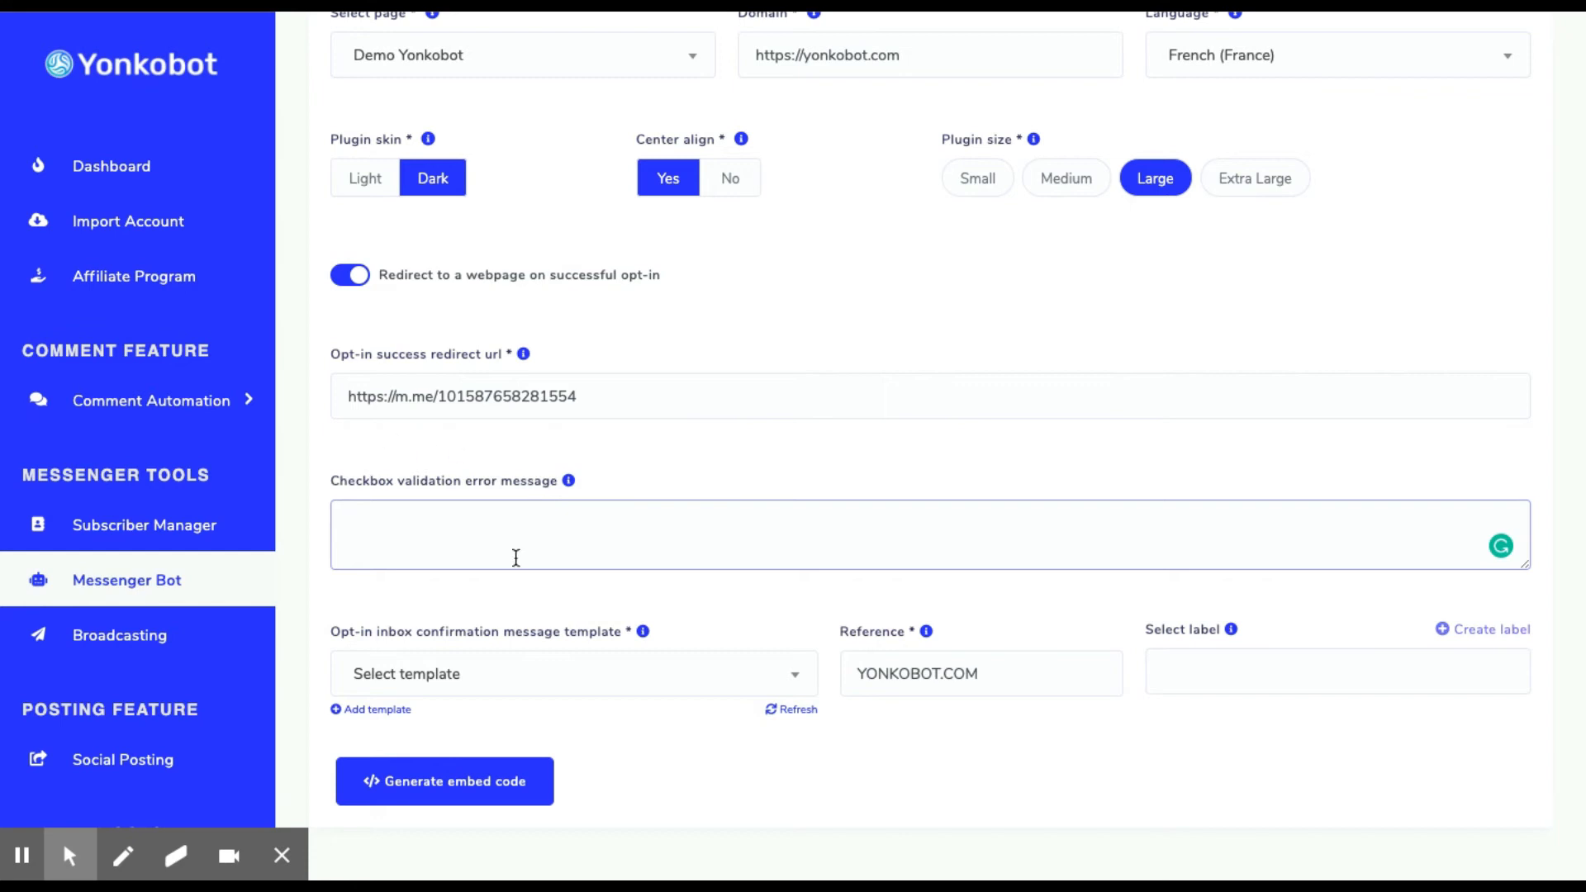
click(355, 272)
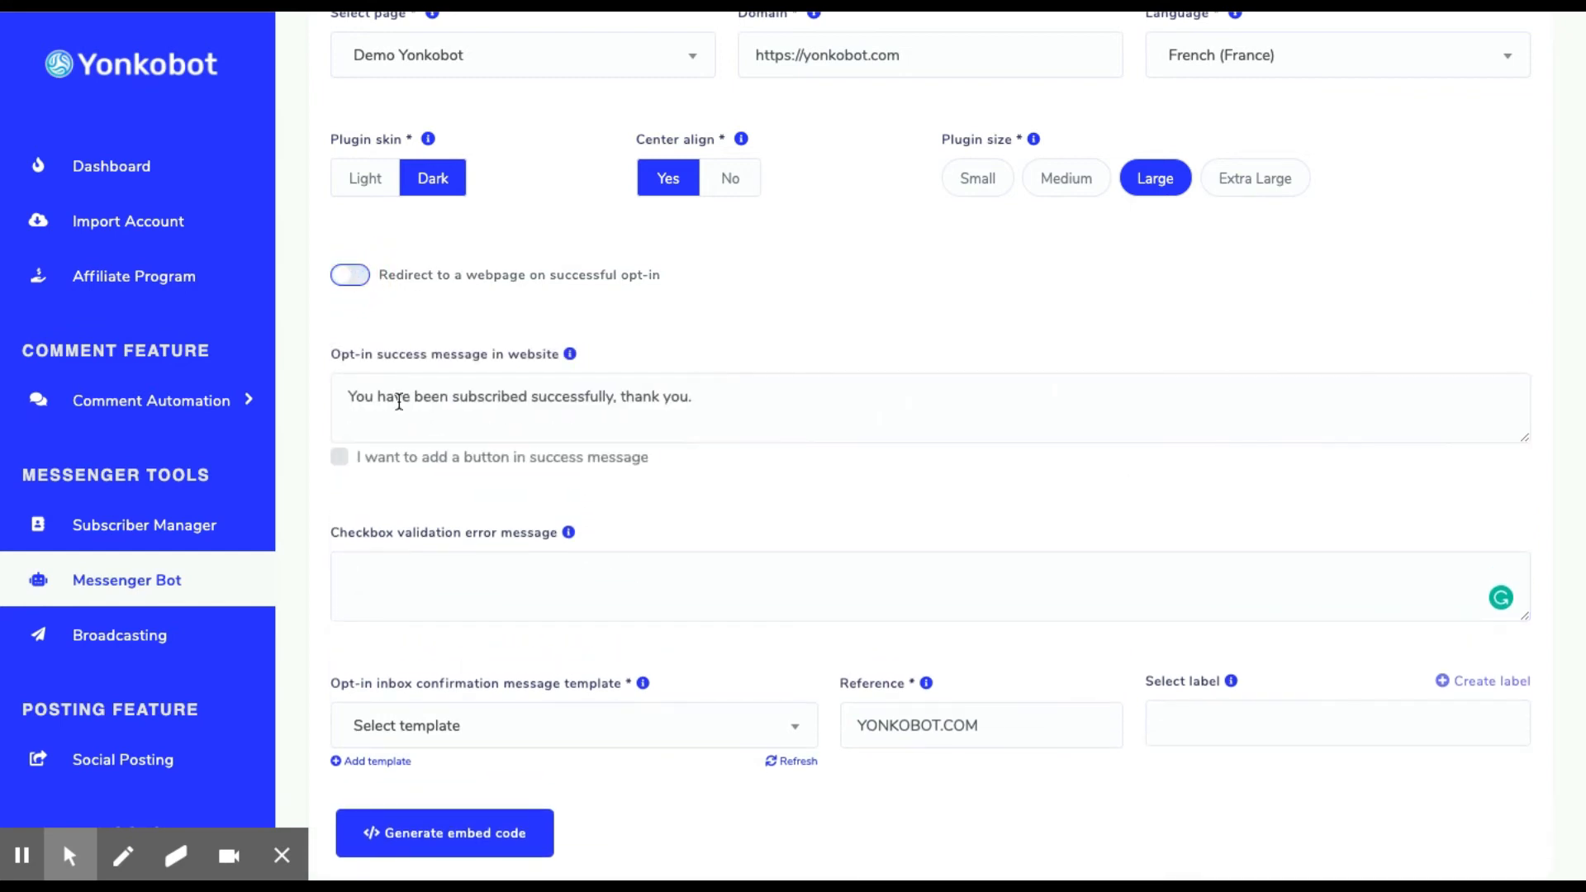
- Examine the opt-in success message displayed on the website for the checkbox plugin
drag(337, 357, 373, 357)
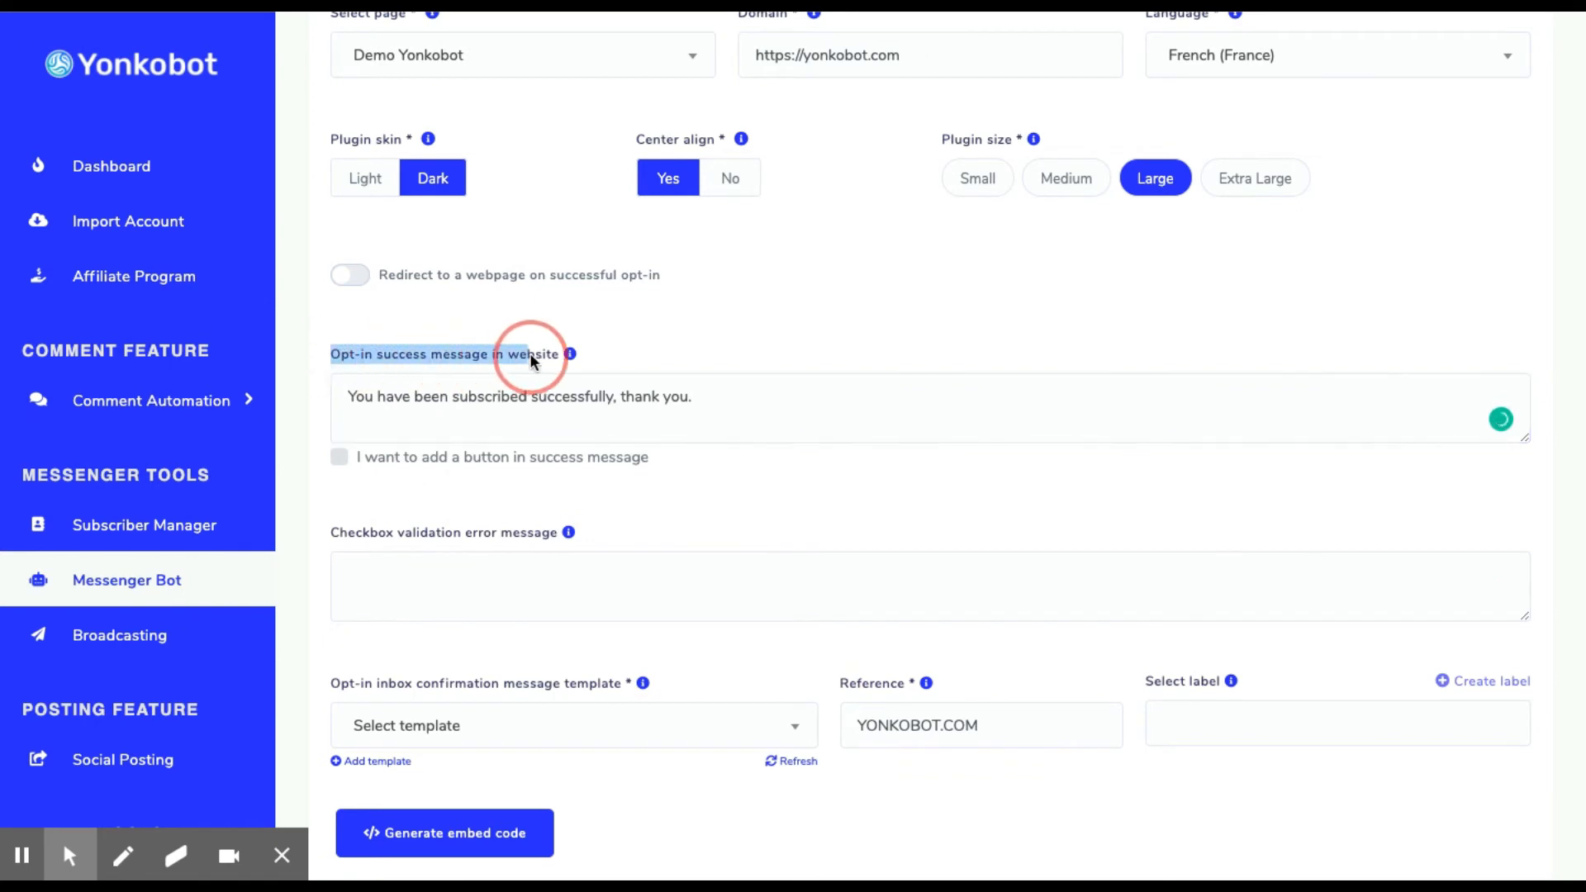
drag(532, 355, 569, 357)
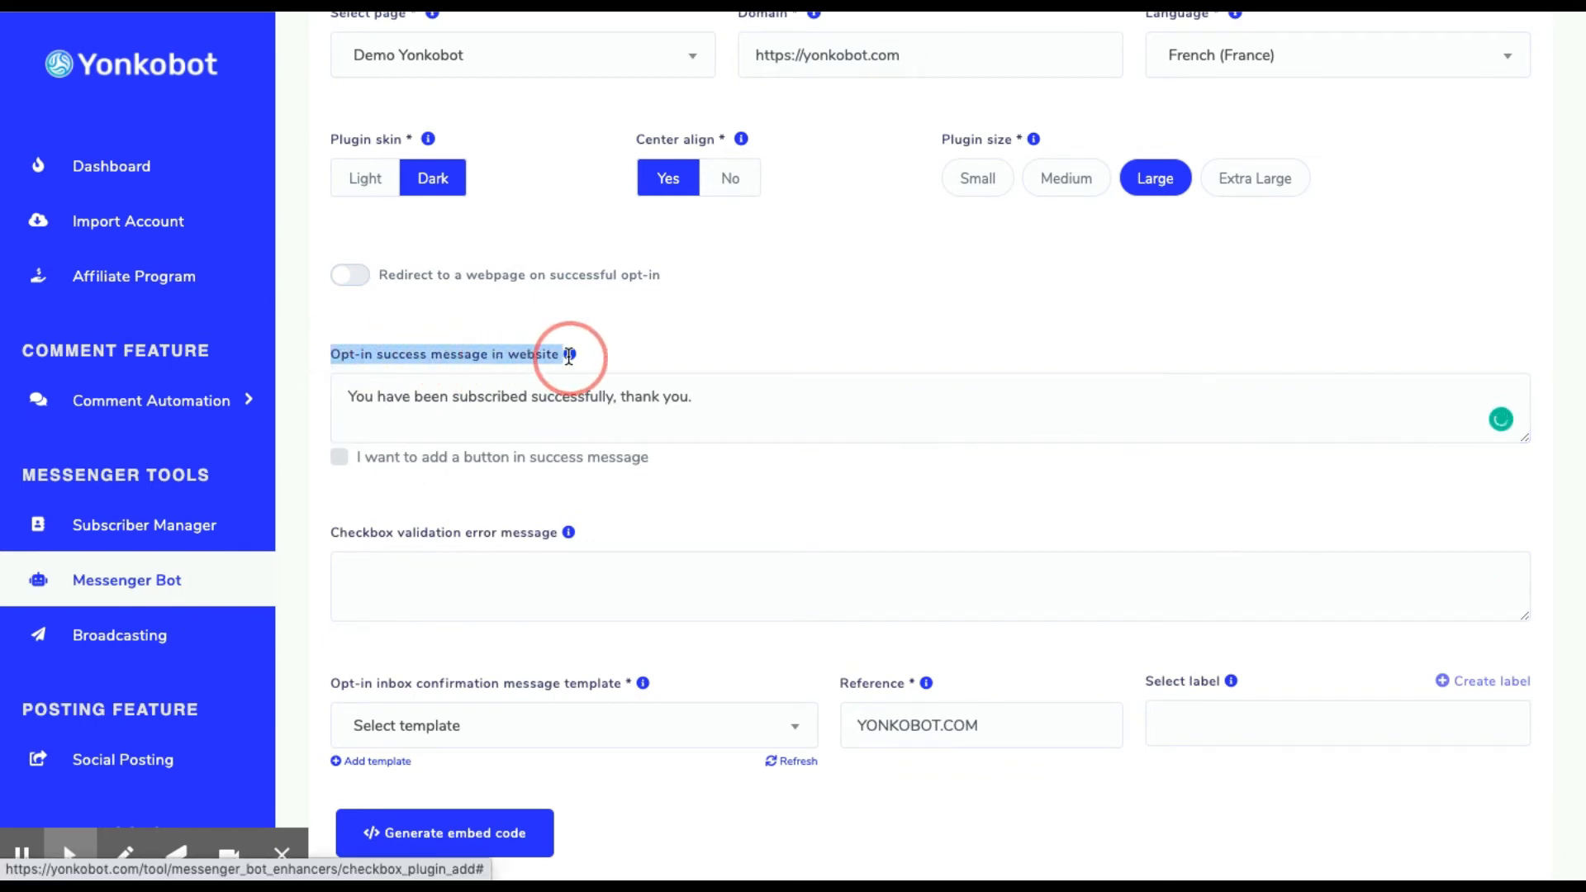
click(570, 401)
drag(694, 397, 217, 395)
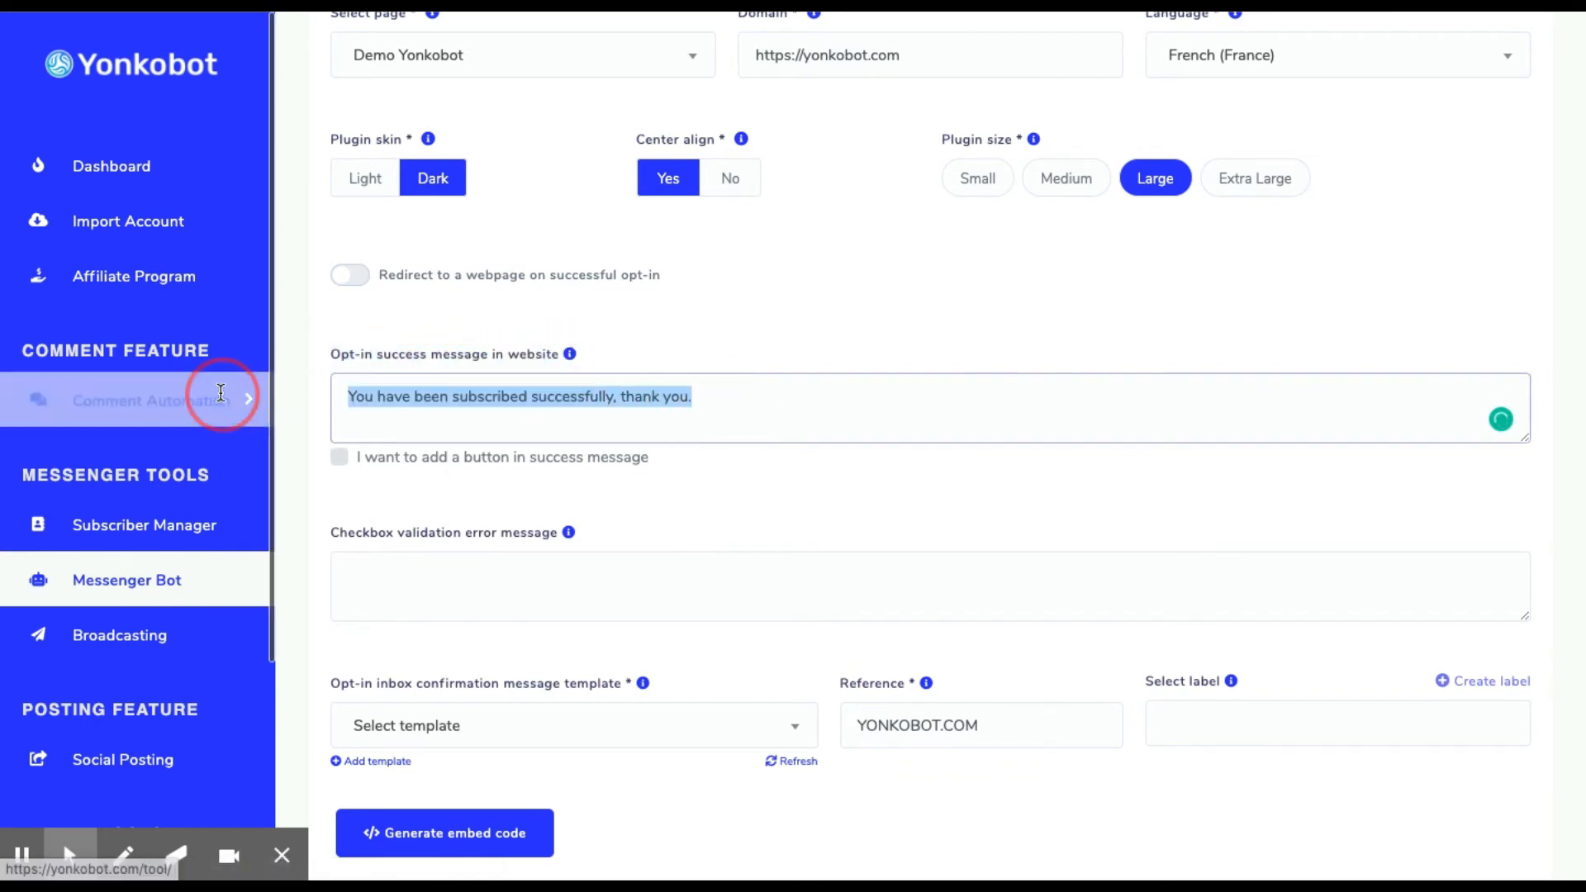
click(402, 399)
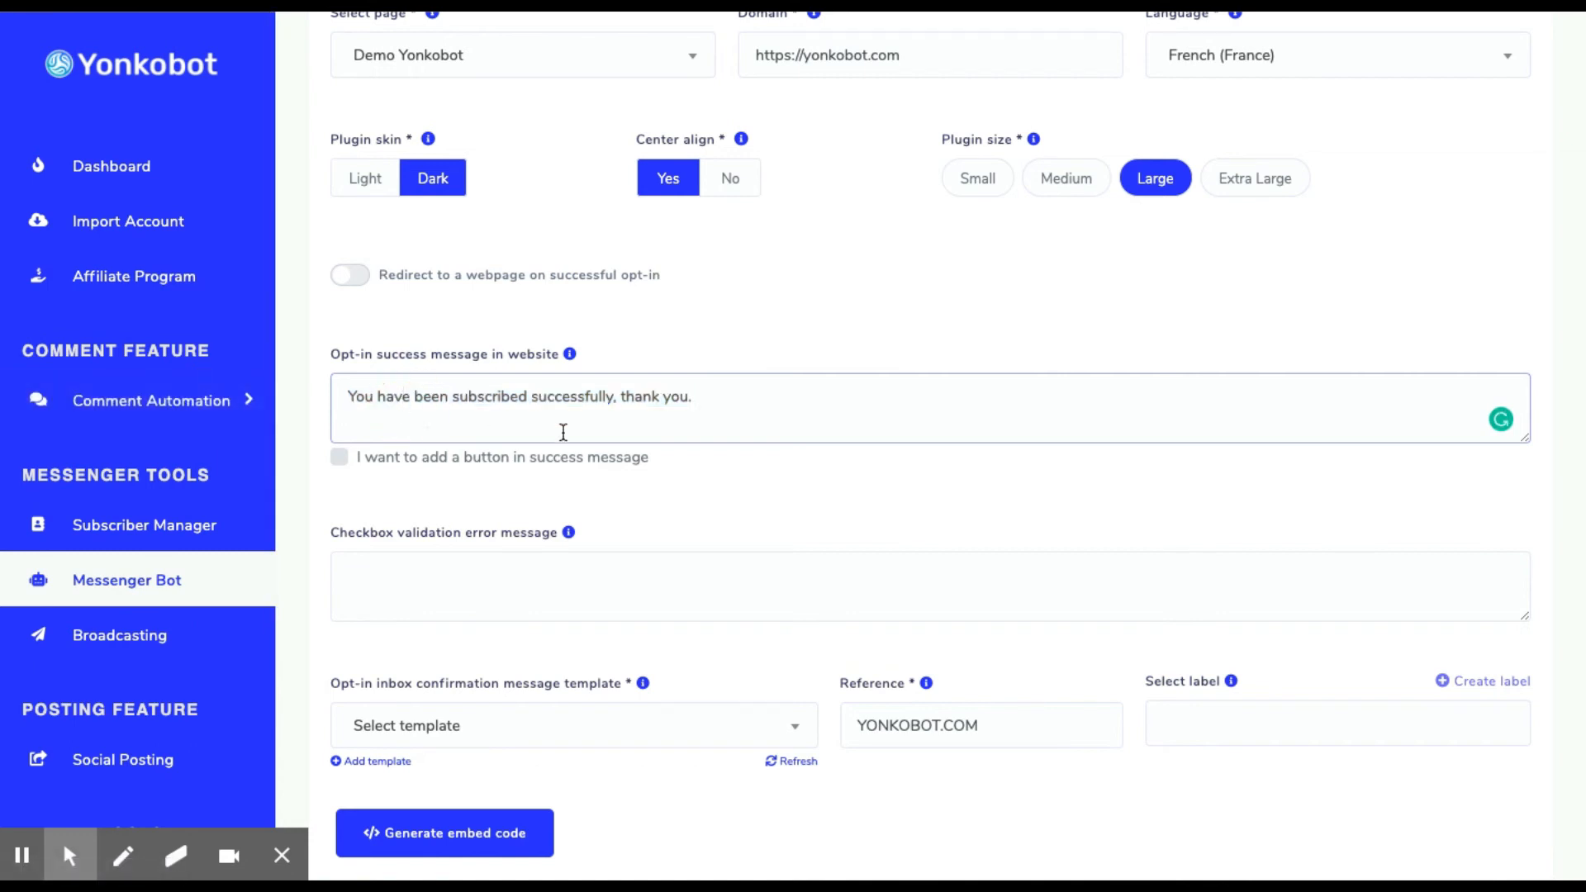
- Review the default wording of the checkbox plugin's opt-in success message for the website
click(702, 408)
drag(702, 408, 294, 407)
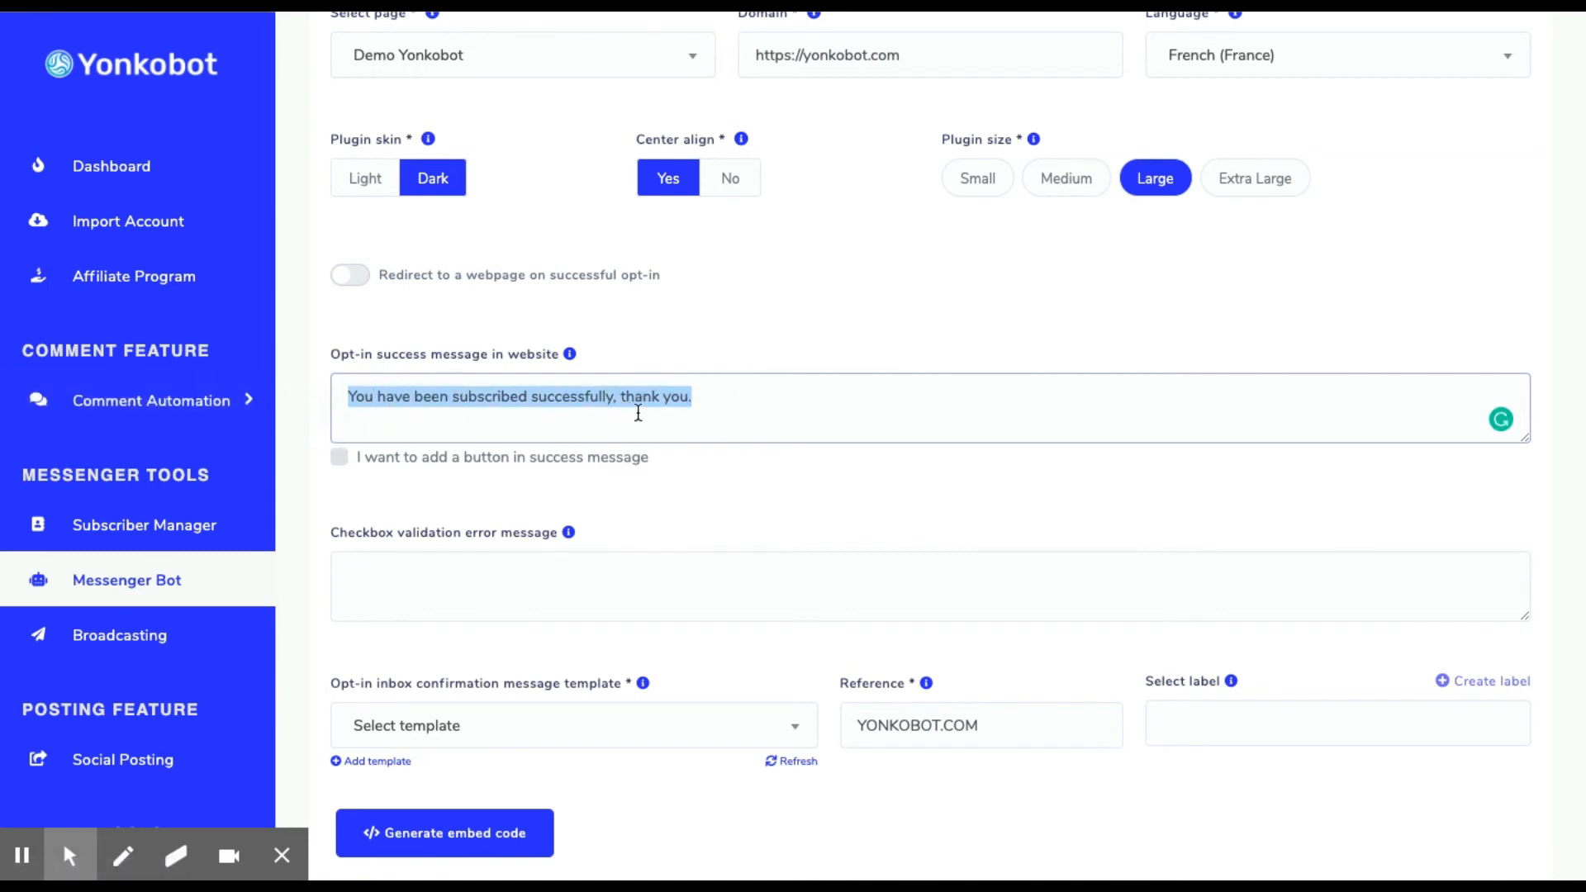
click(710, 409)
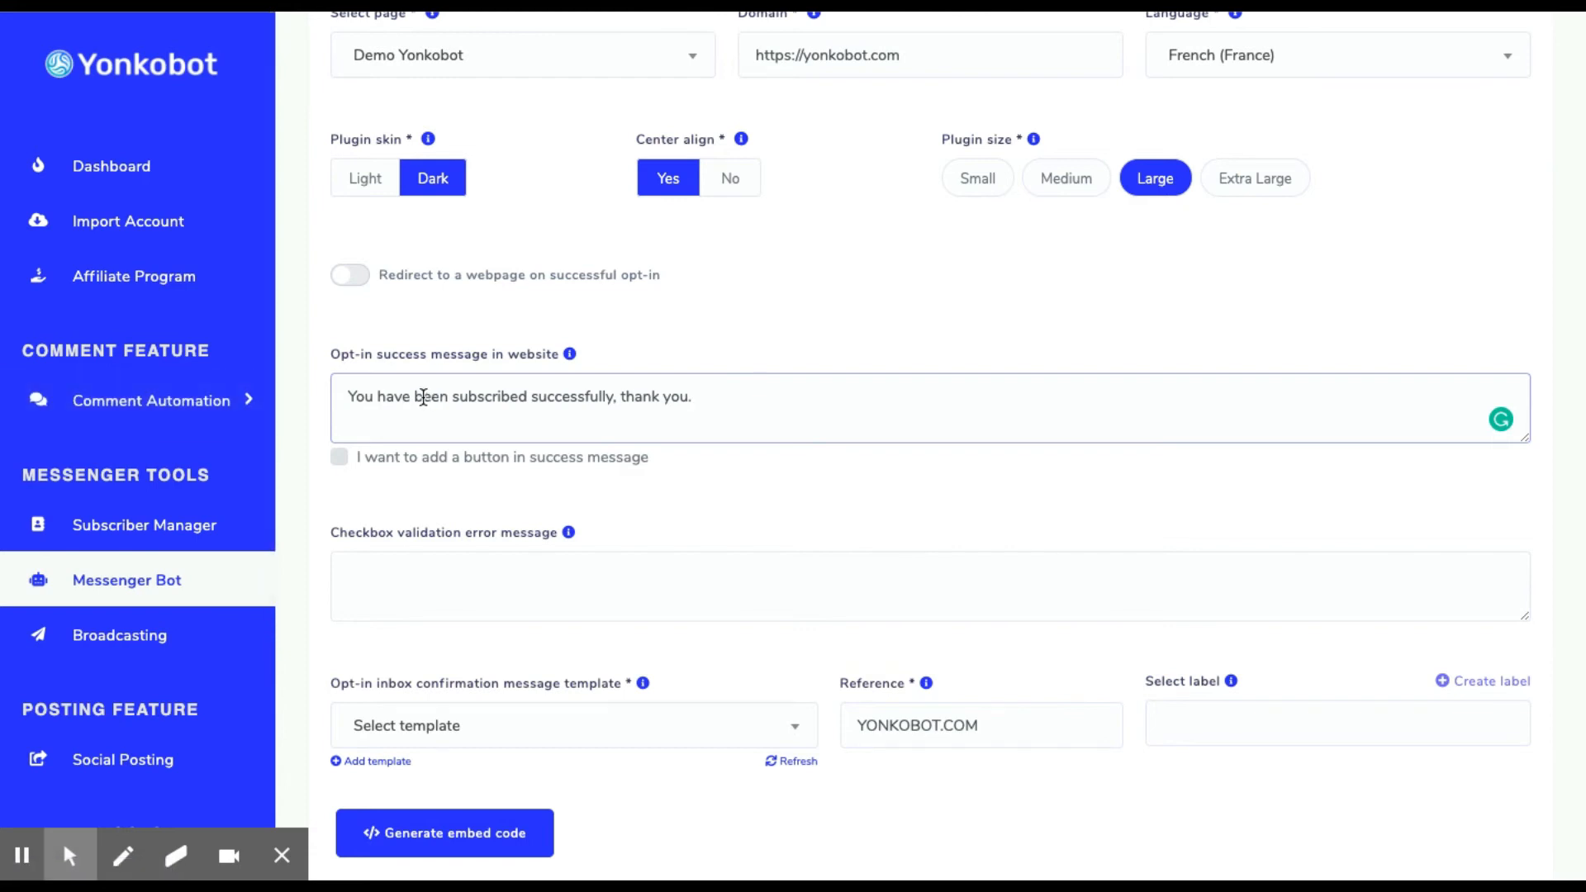
key(ctrl+a)
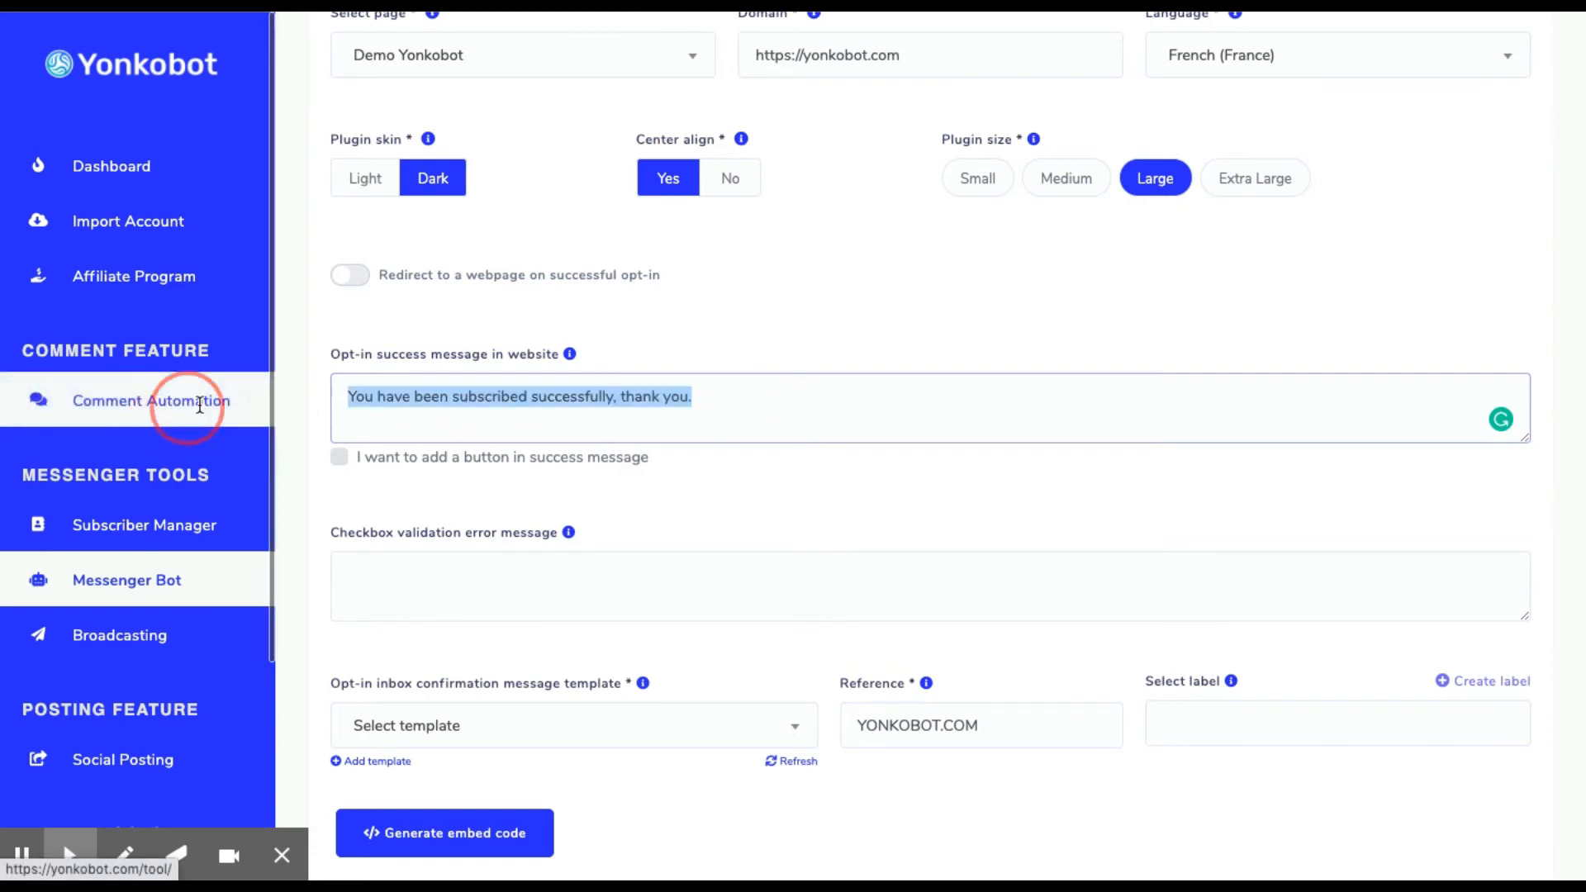
- Inspect the text, URL and color fields offered for a button in the success message, leaving the button option off
click(338, 457)
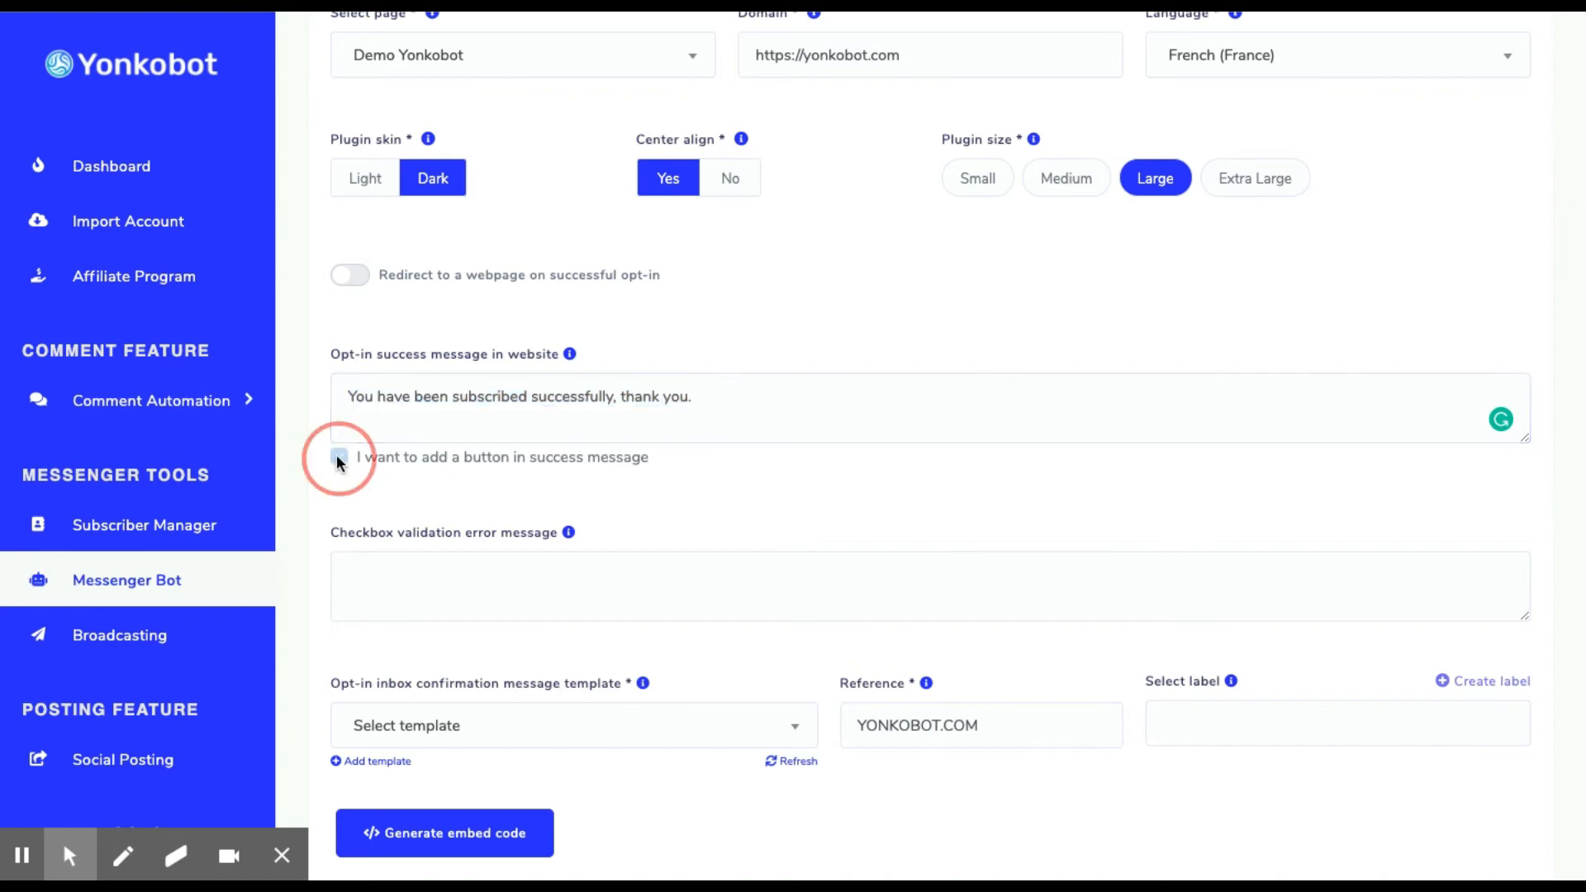
scroll(462, 447, down, 1)
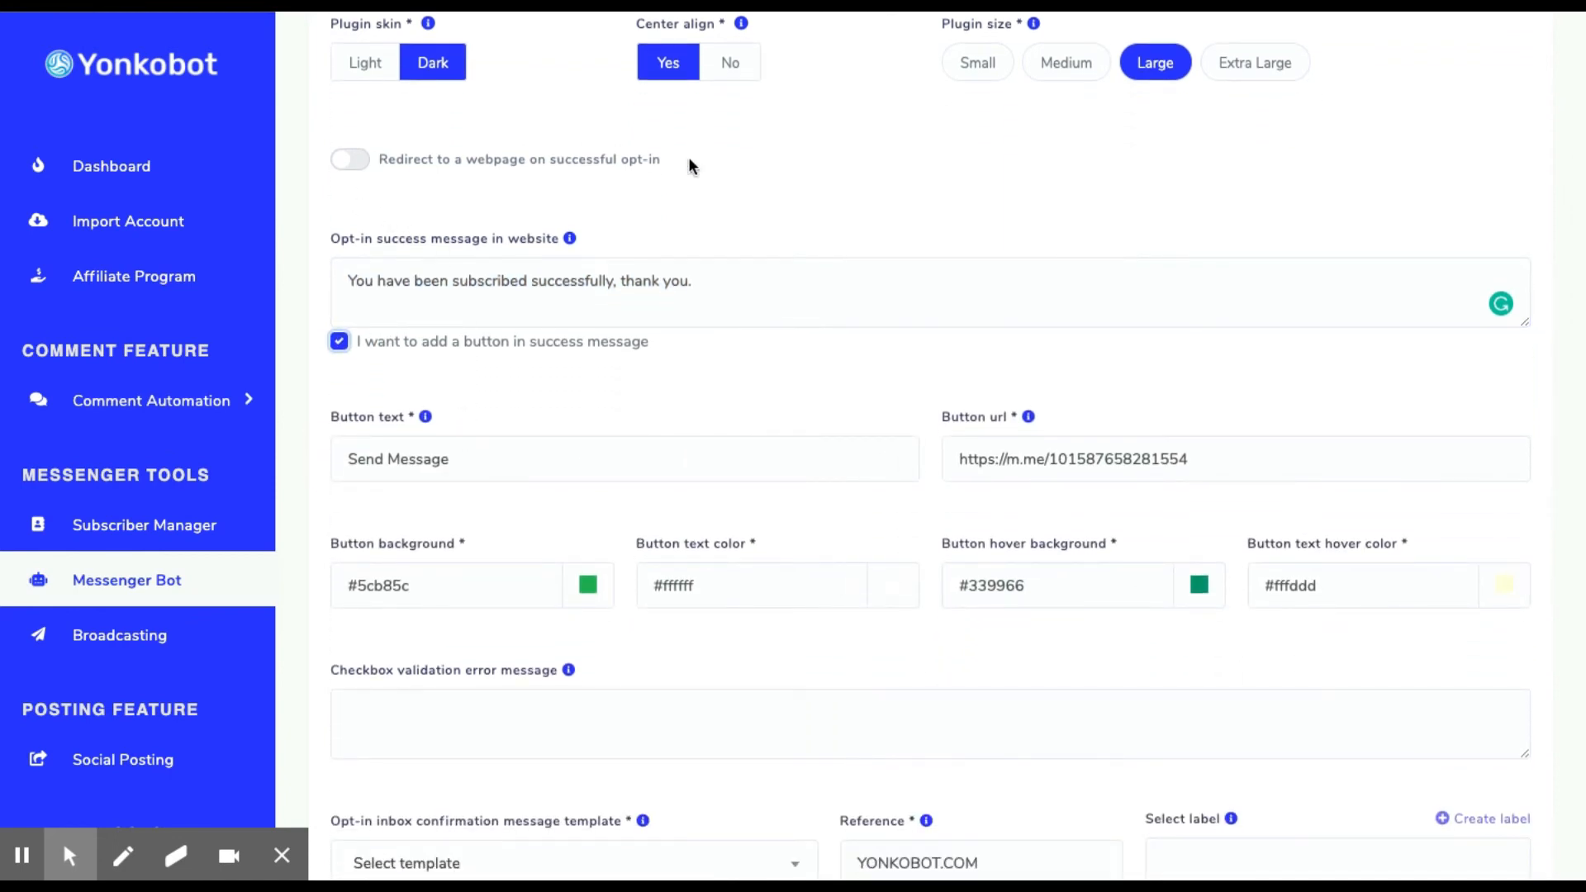
scroll(463, 207, down, 1)
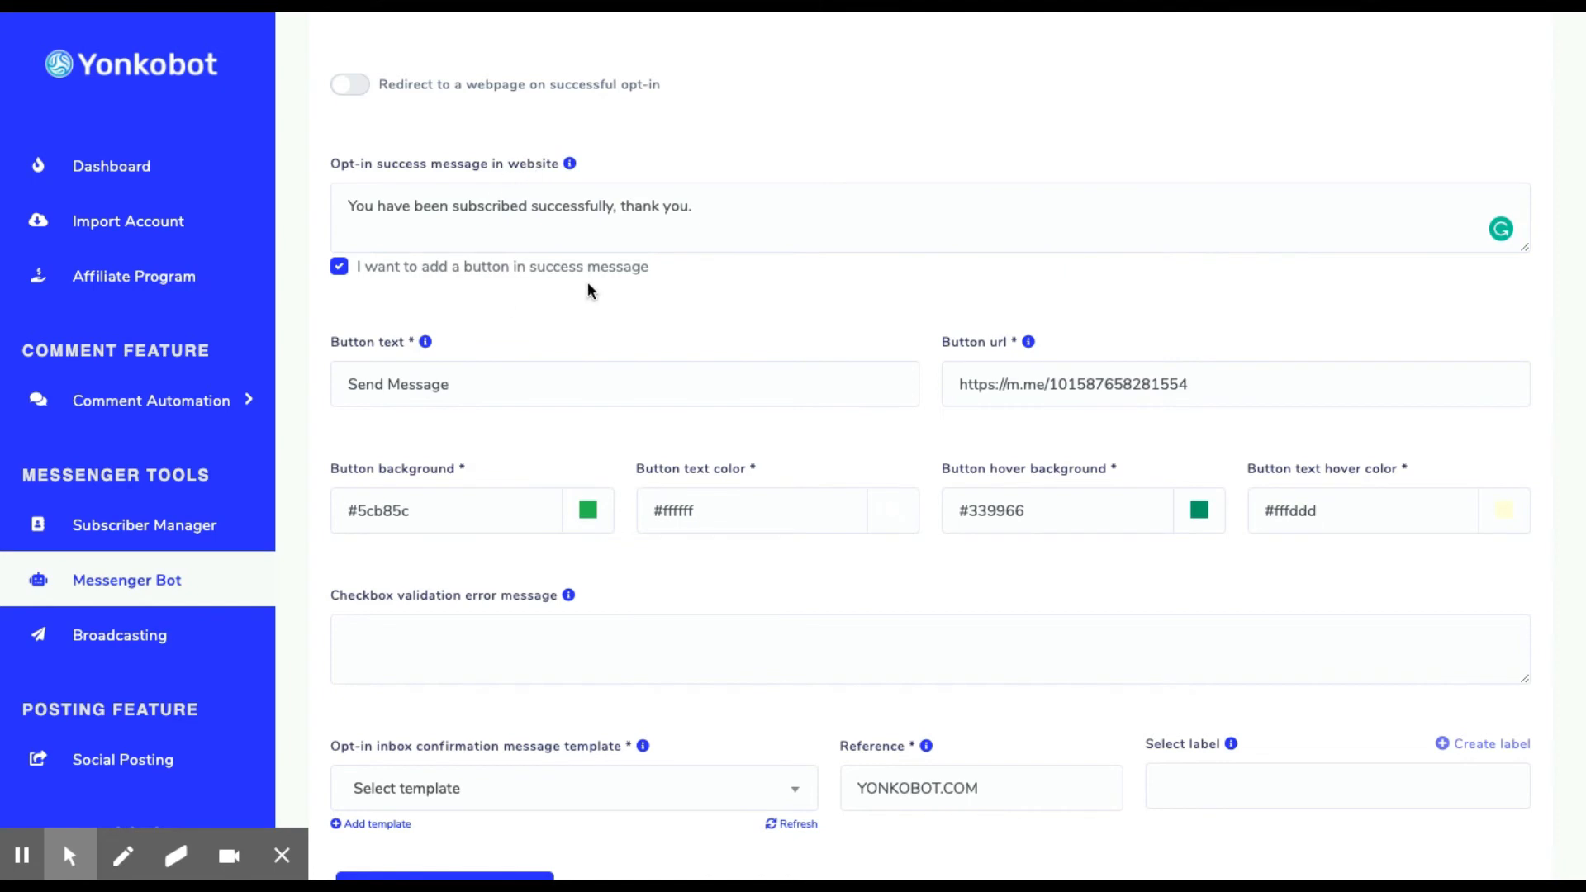
scroll(572, 270, down, 1)
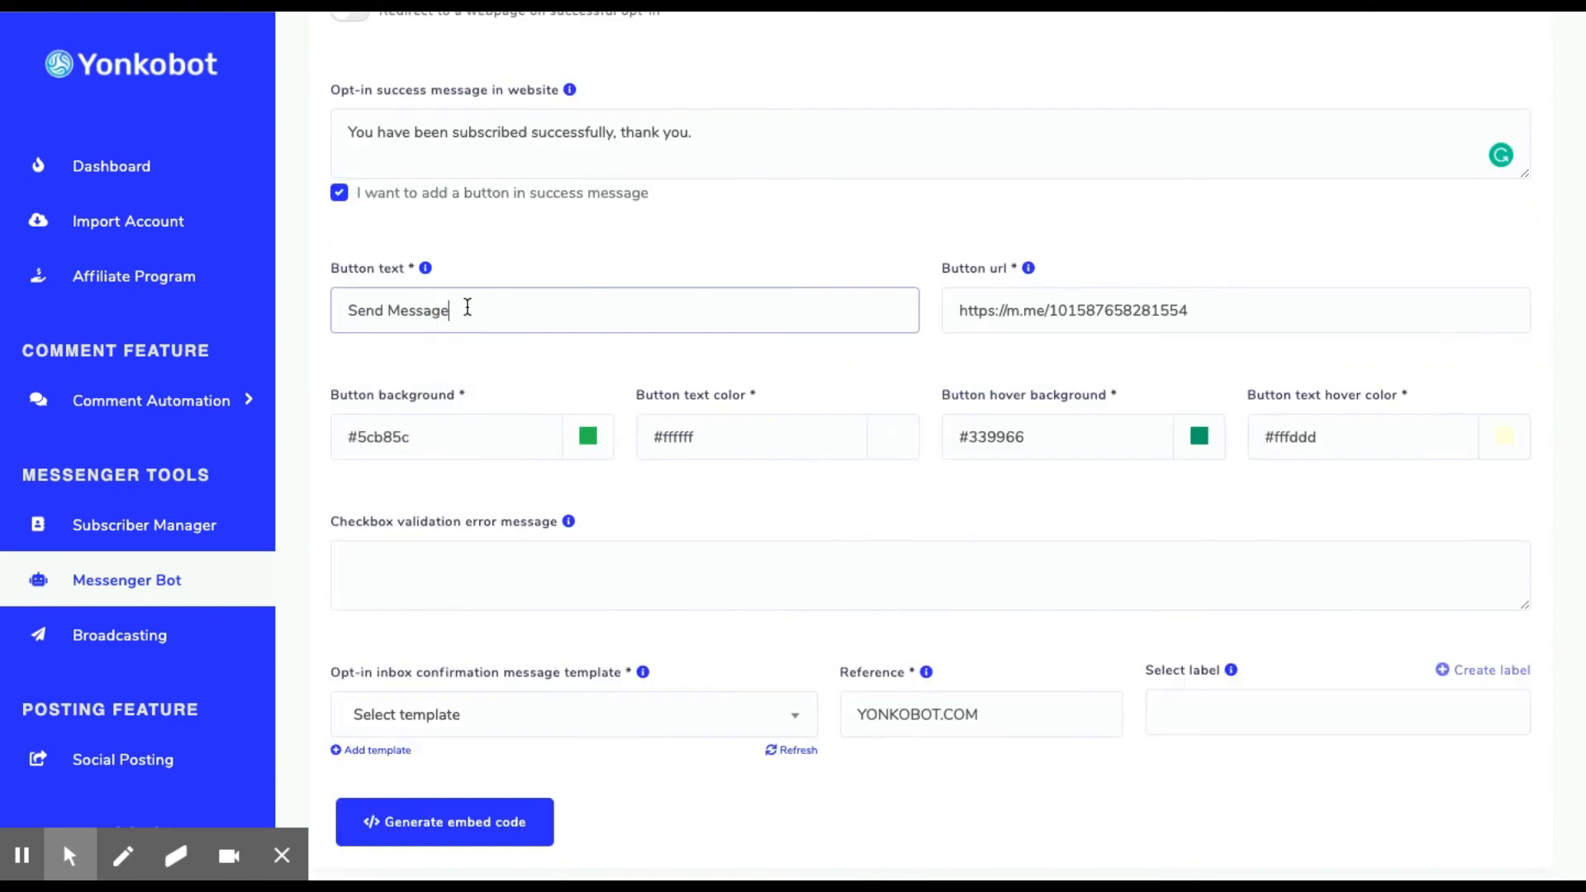
drag(463, 307, 363, 308)
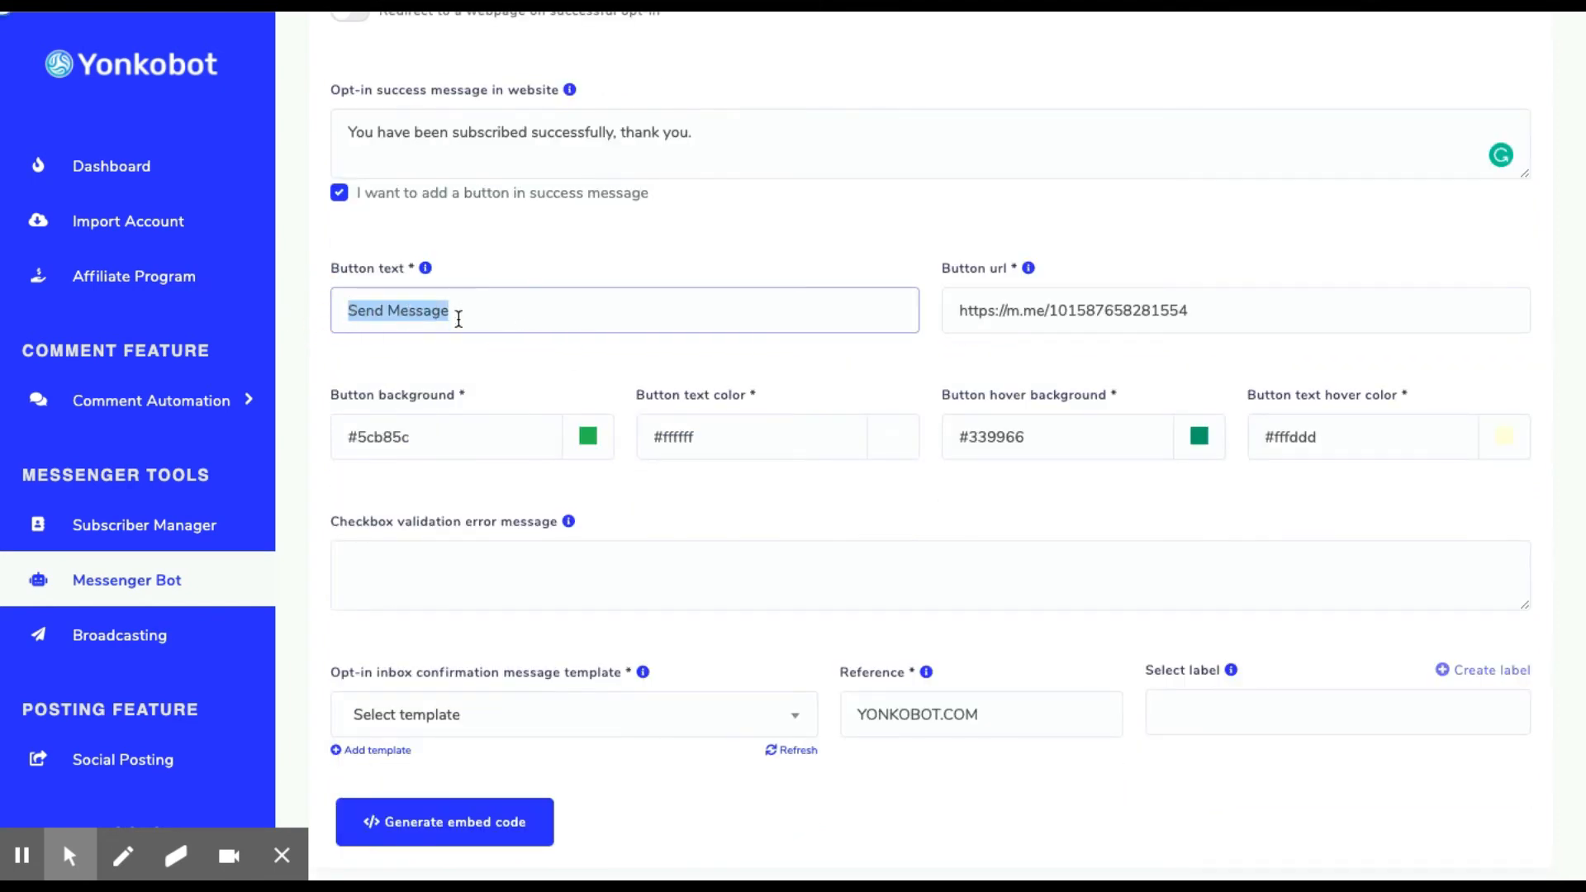
click(1202, 302)
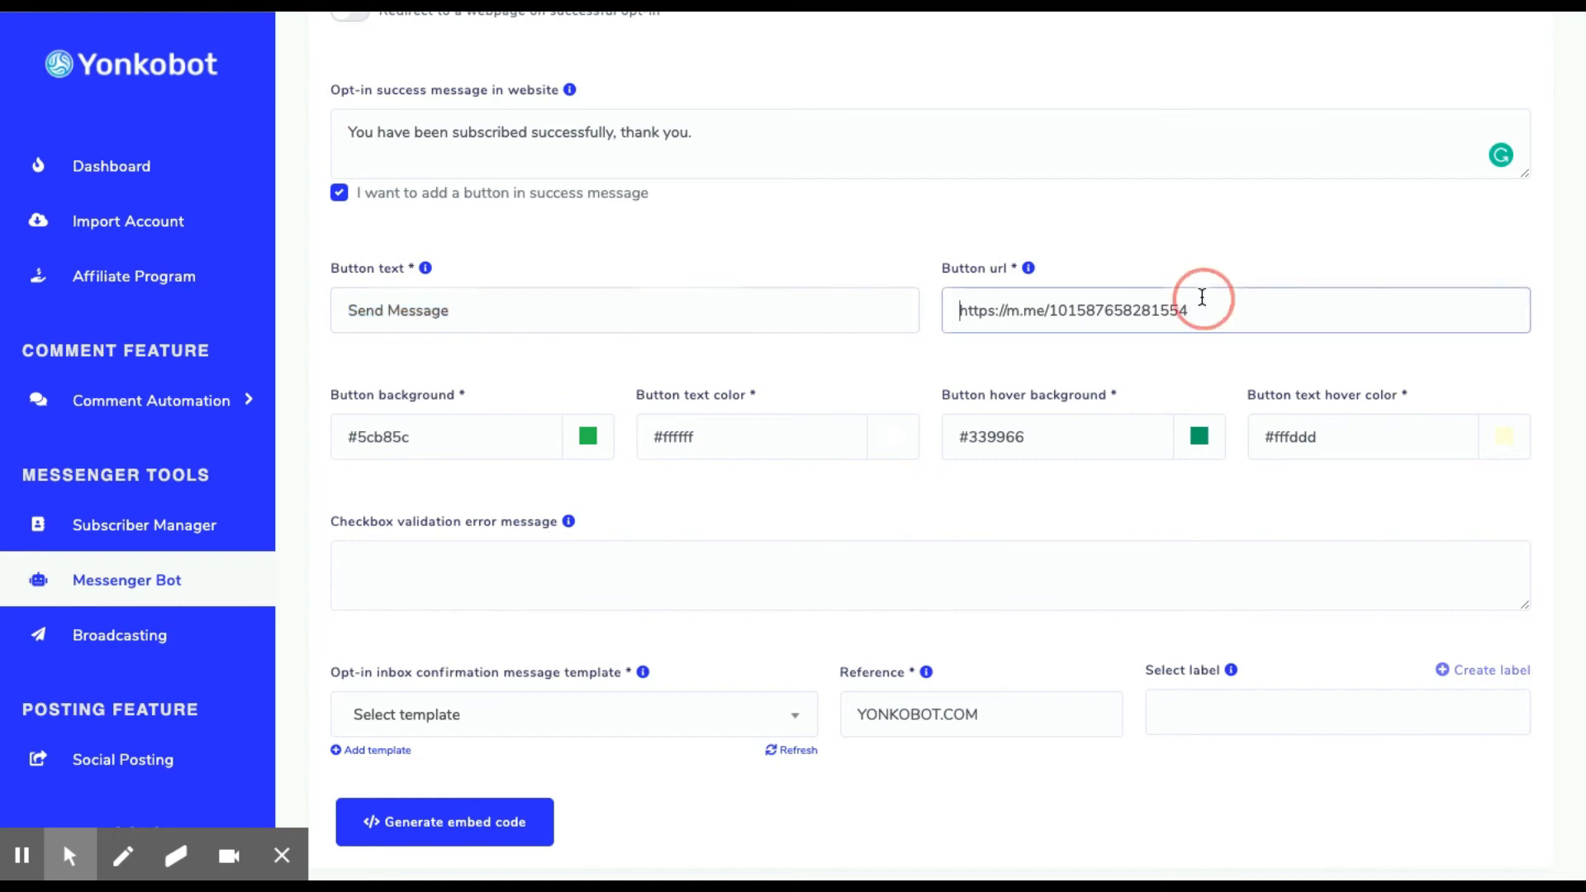
drag(1222, 305, 899, 308)
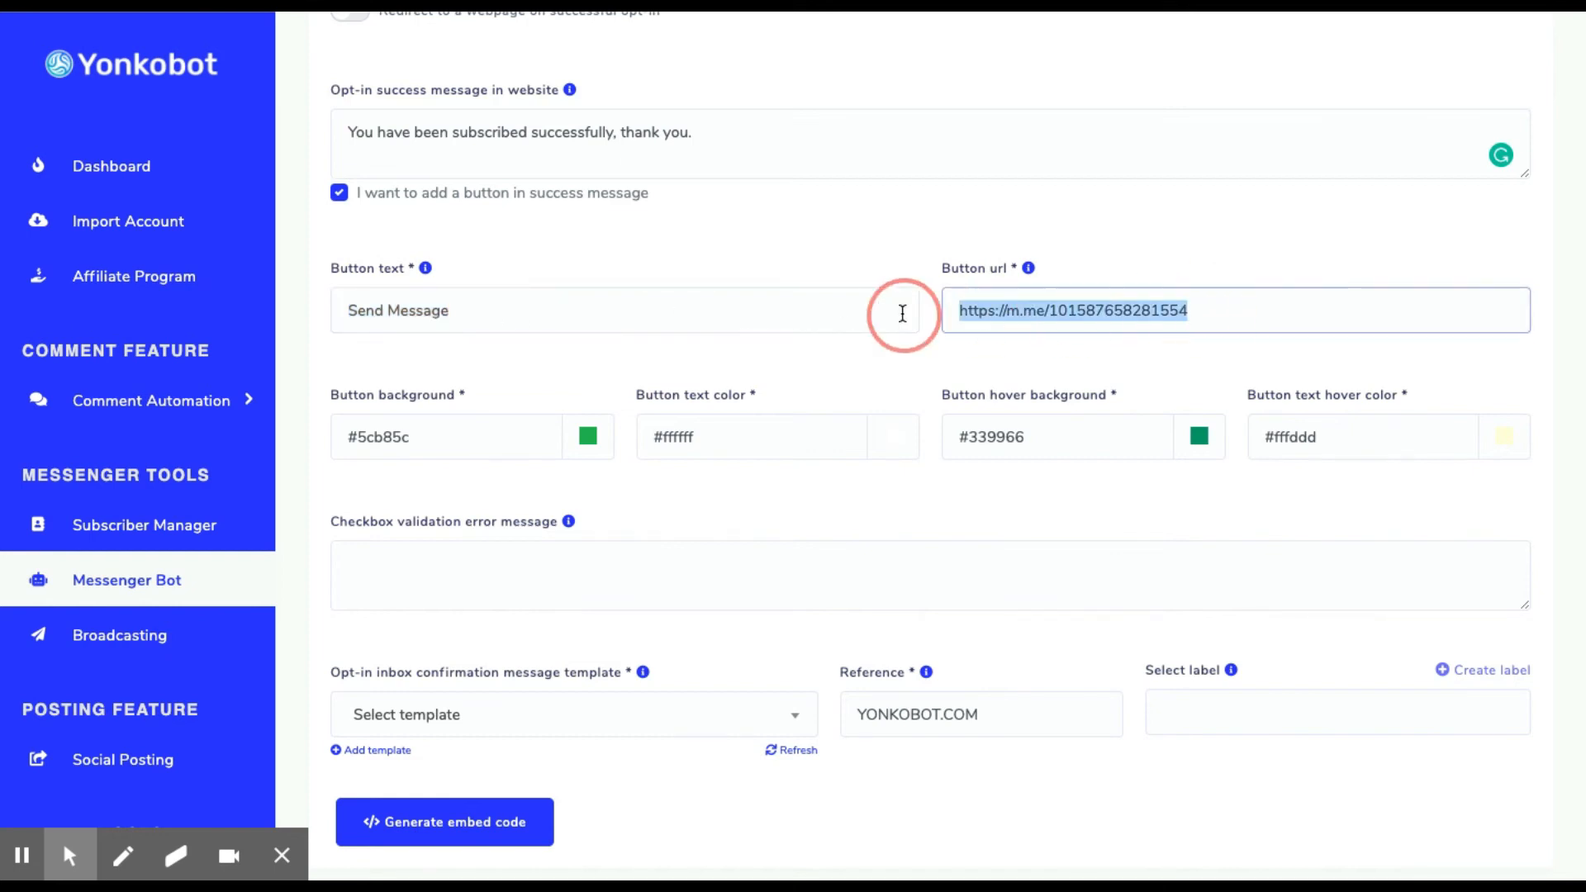
drag(1292, 314, 876, 284)
drag(1145, 295, 1123, 304)
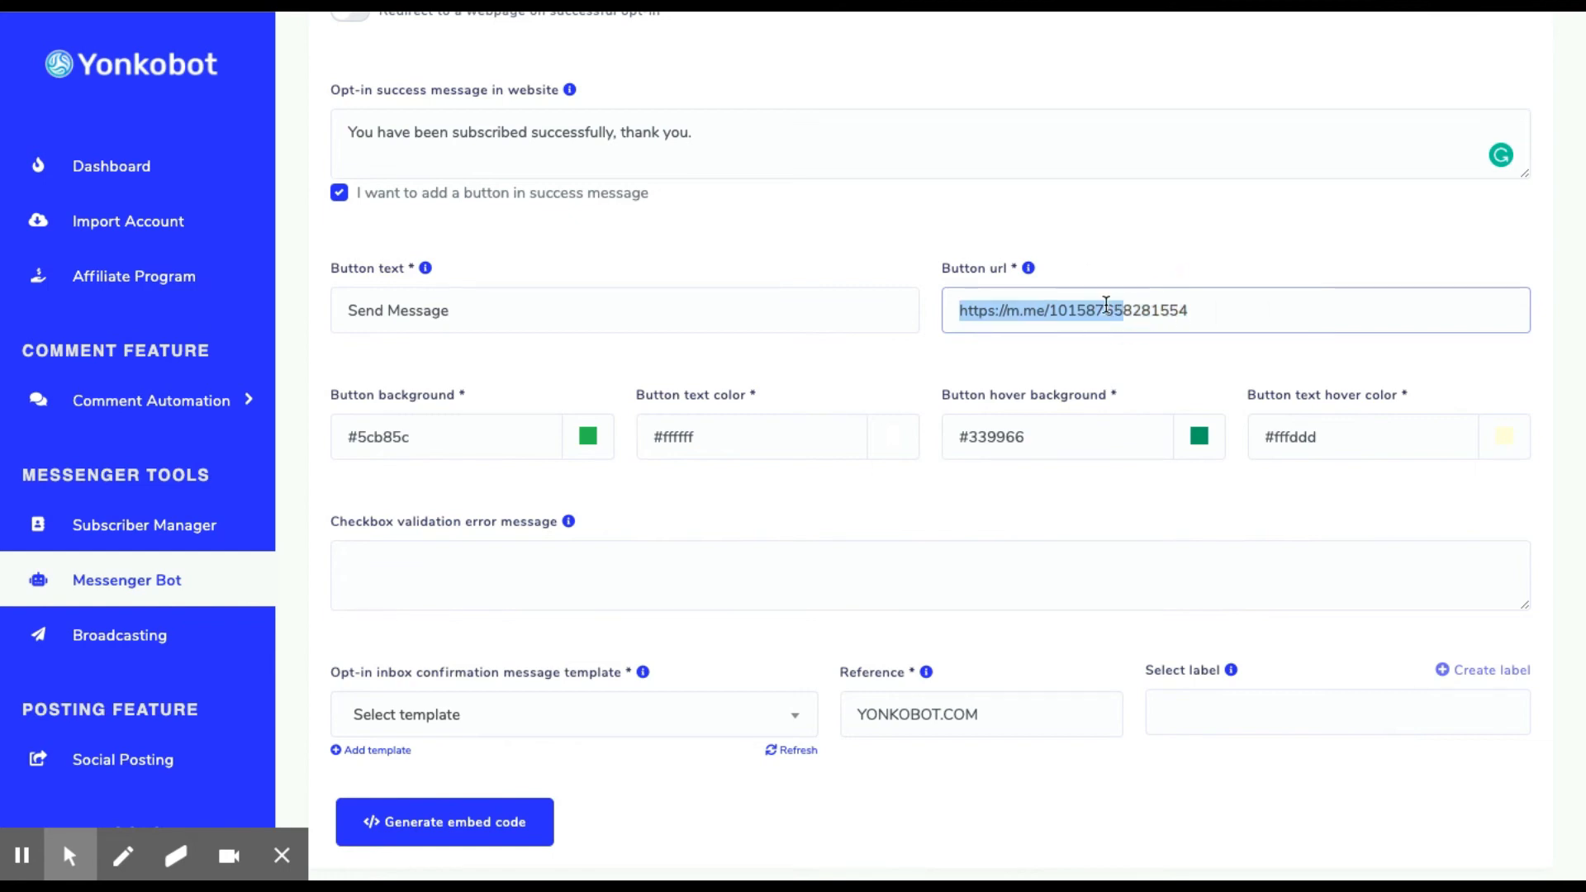
scroll(345, 151, up, 2)
scroll(611, 198, down, 3)
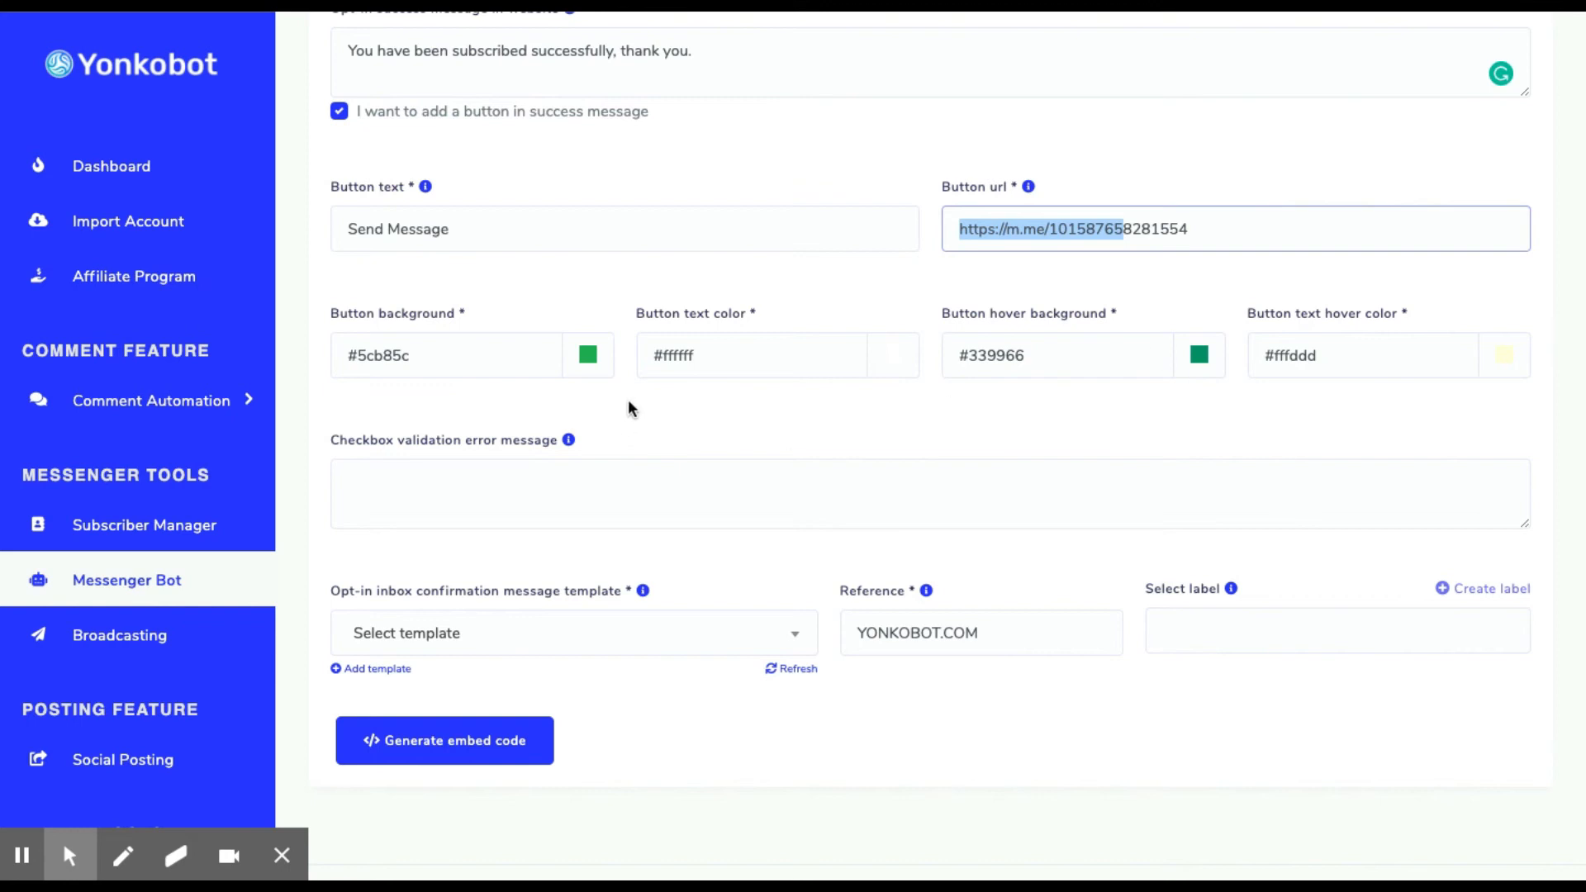
scroll(628, 400, up, 4)
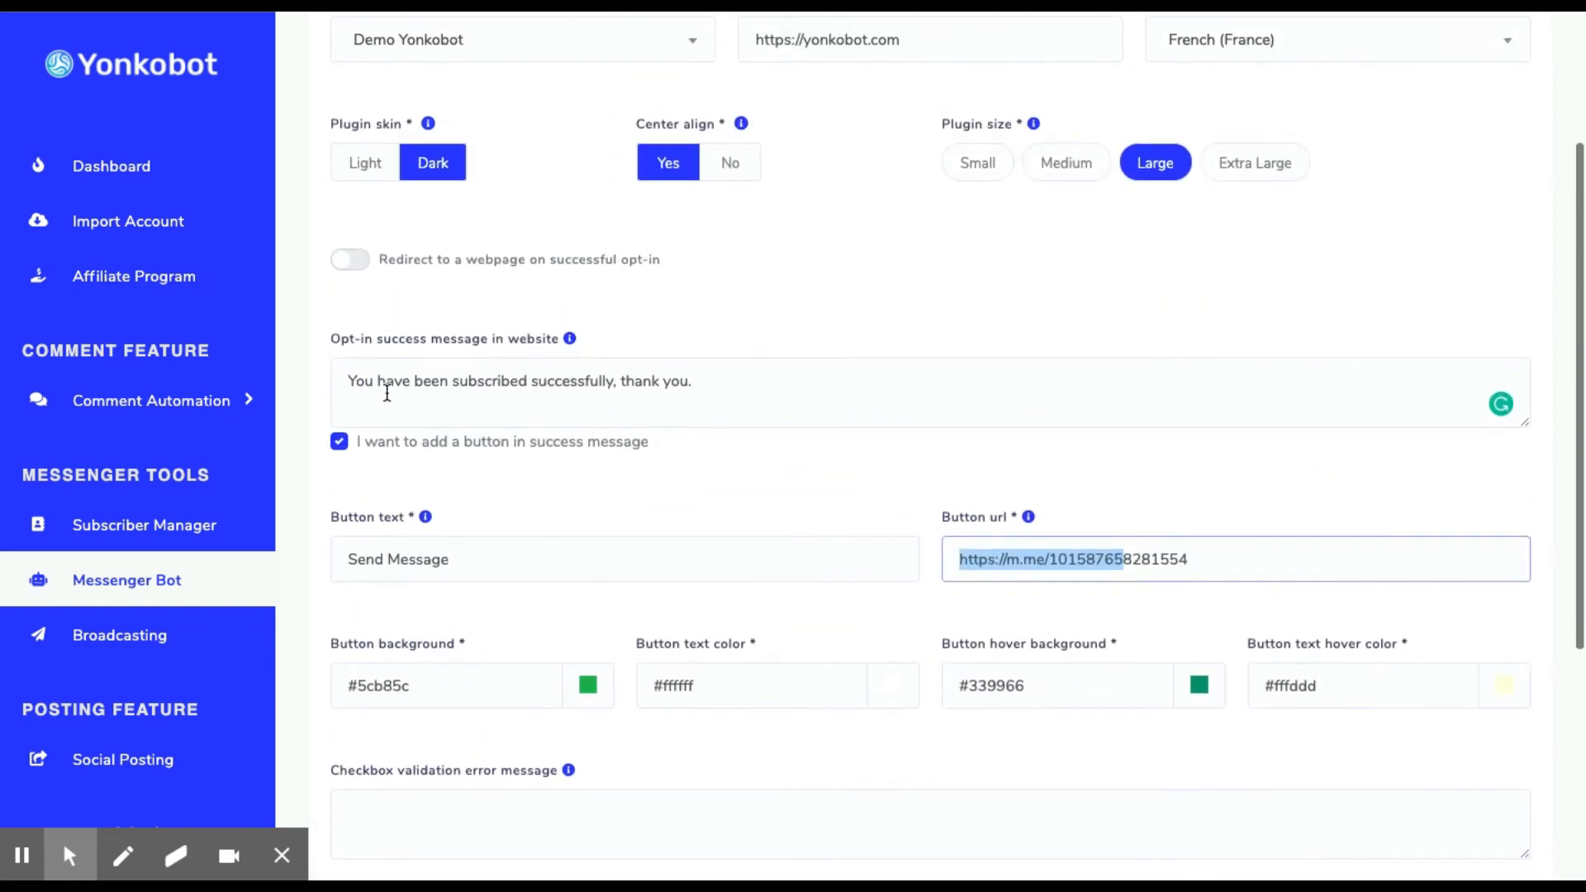
click(338, 442)
- Compare redirecting to a webpage on successful opt-in with showing the website success message, leaving the redirect off
click(343, 258)
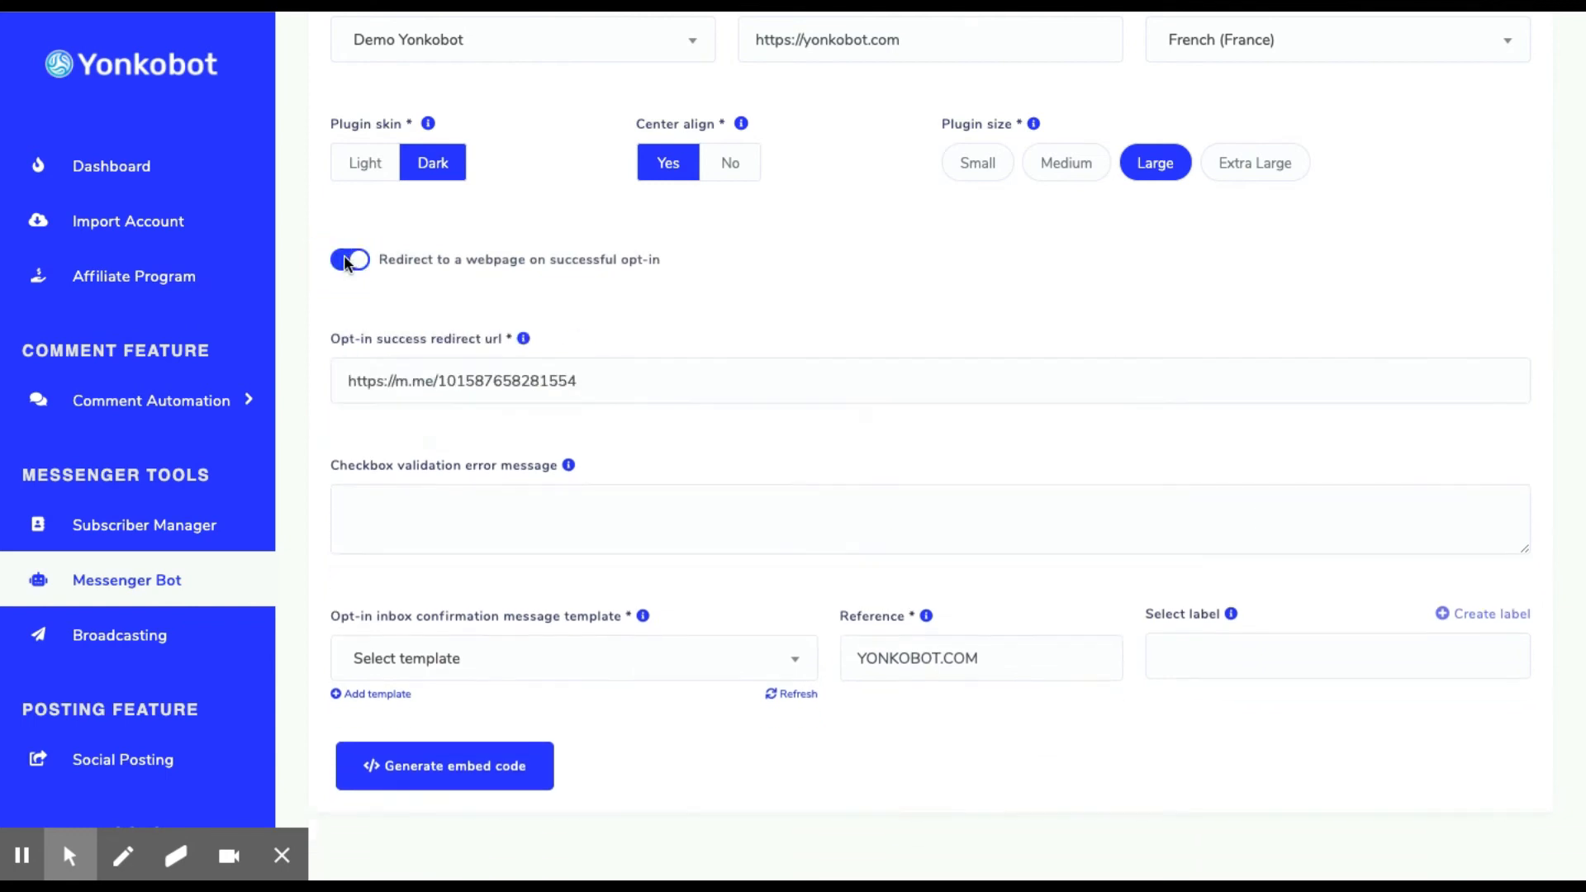
click(343, 256)
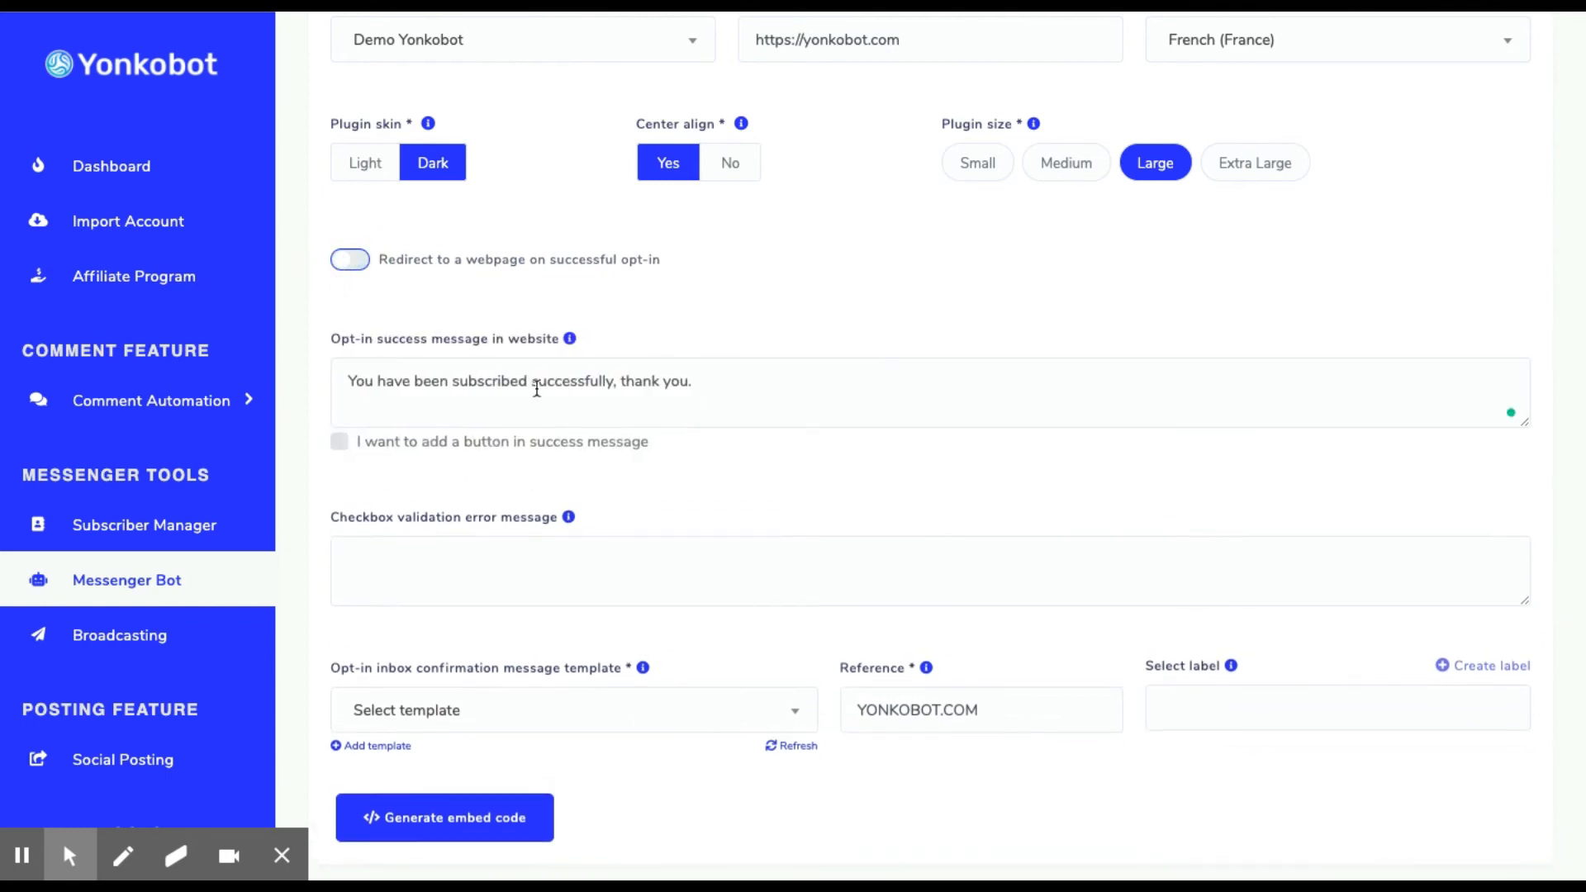
drag(715, 380, 310, 334)
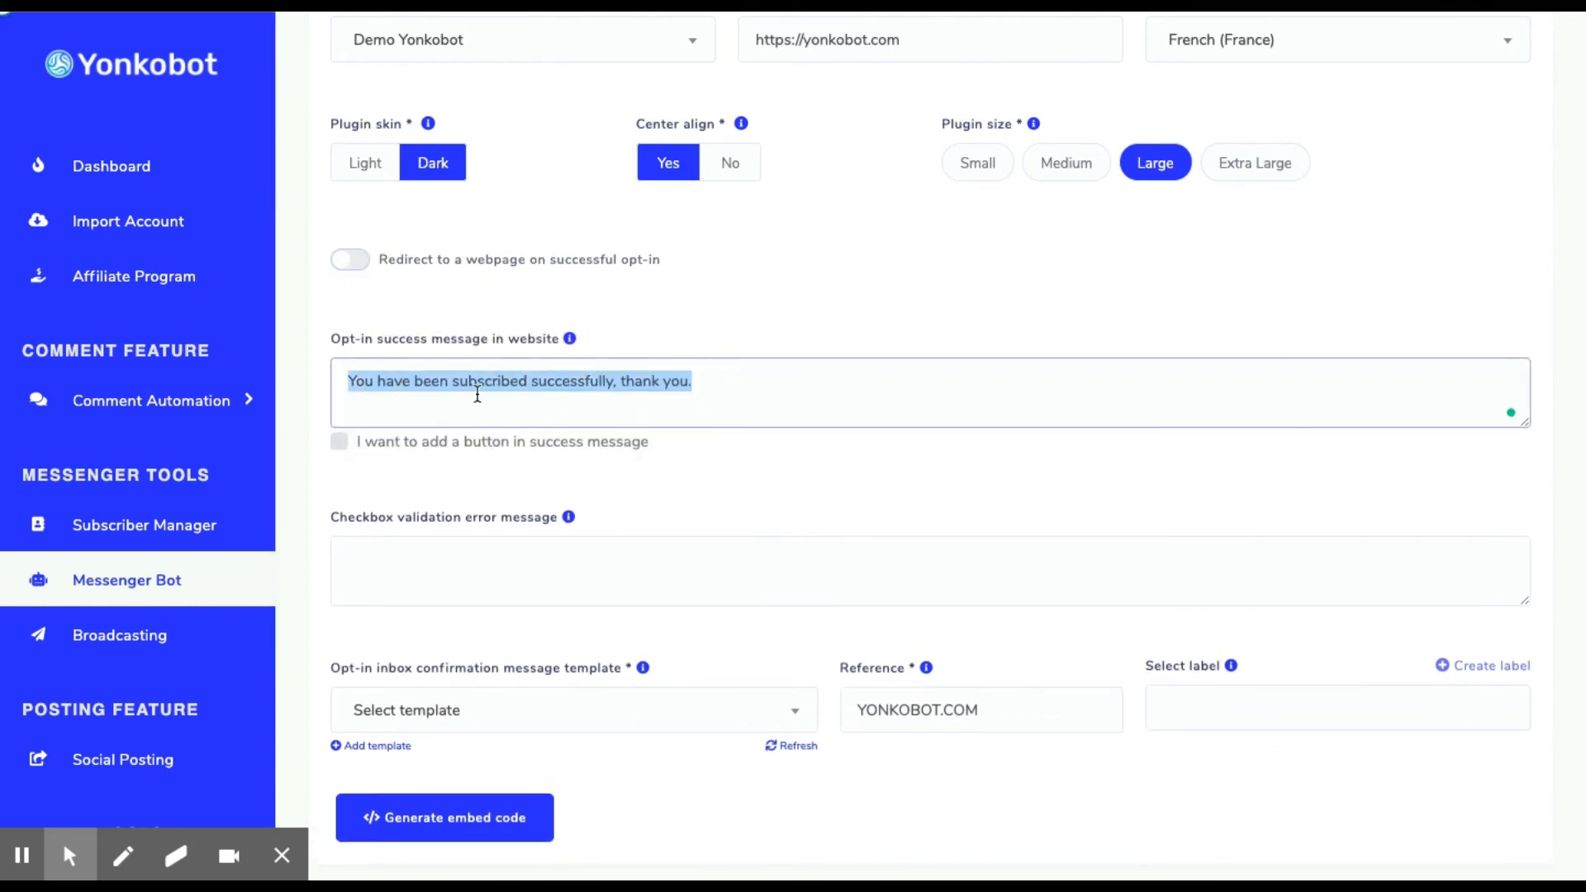
click(714, 376)
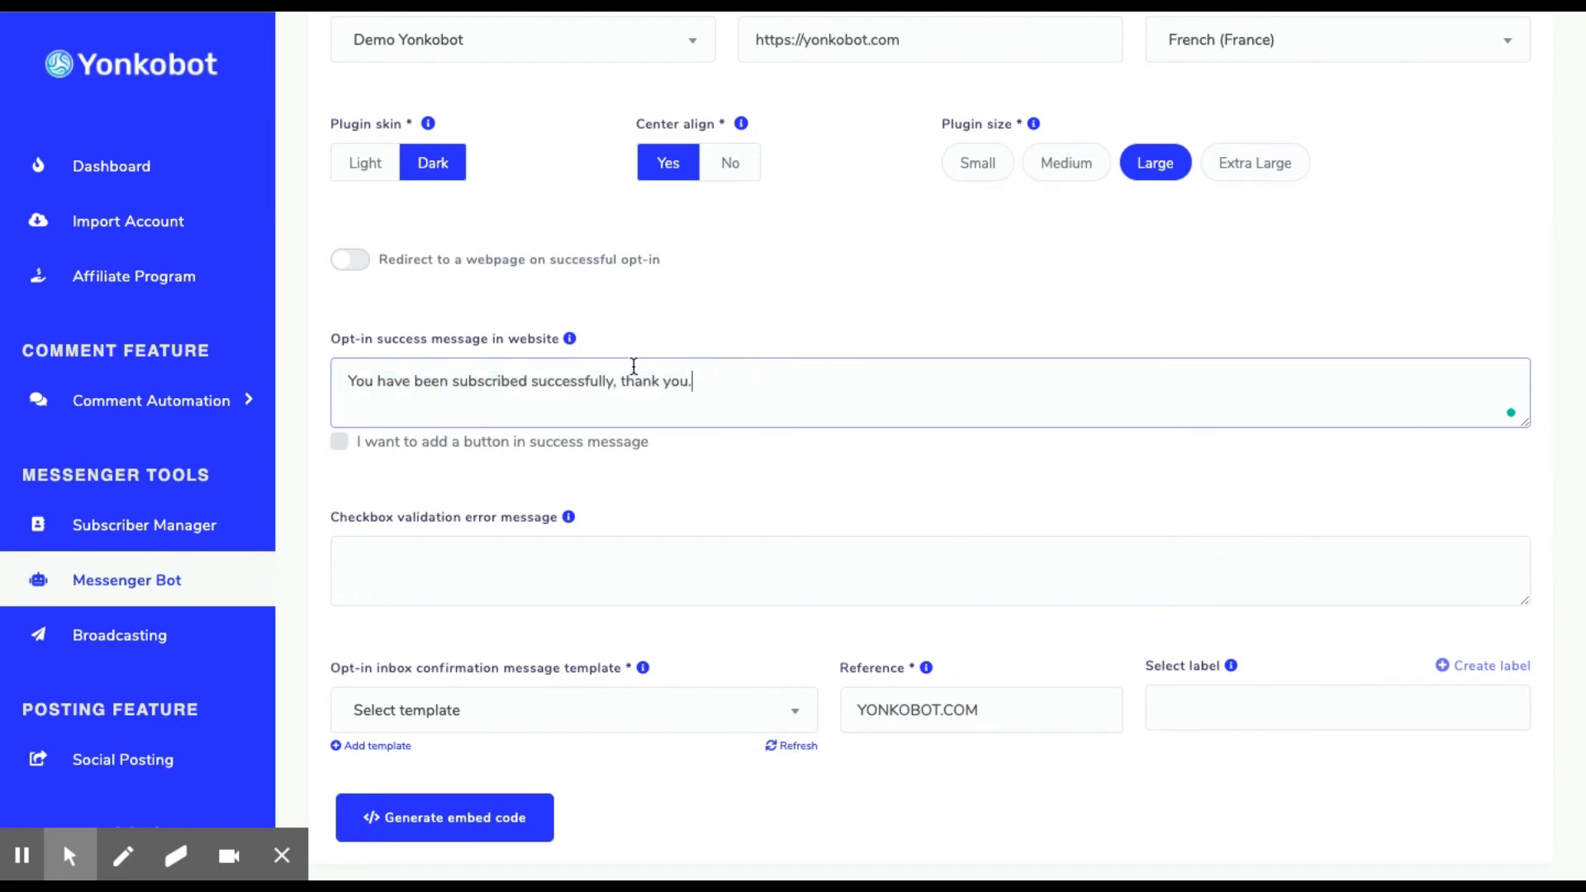
scroll(677, 236, down, 1)
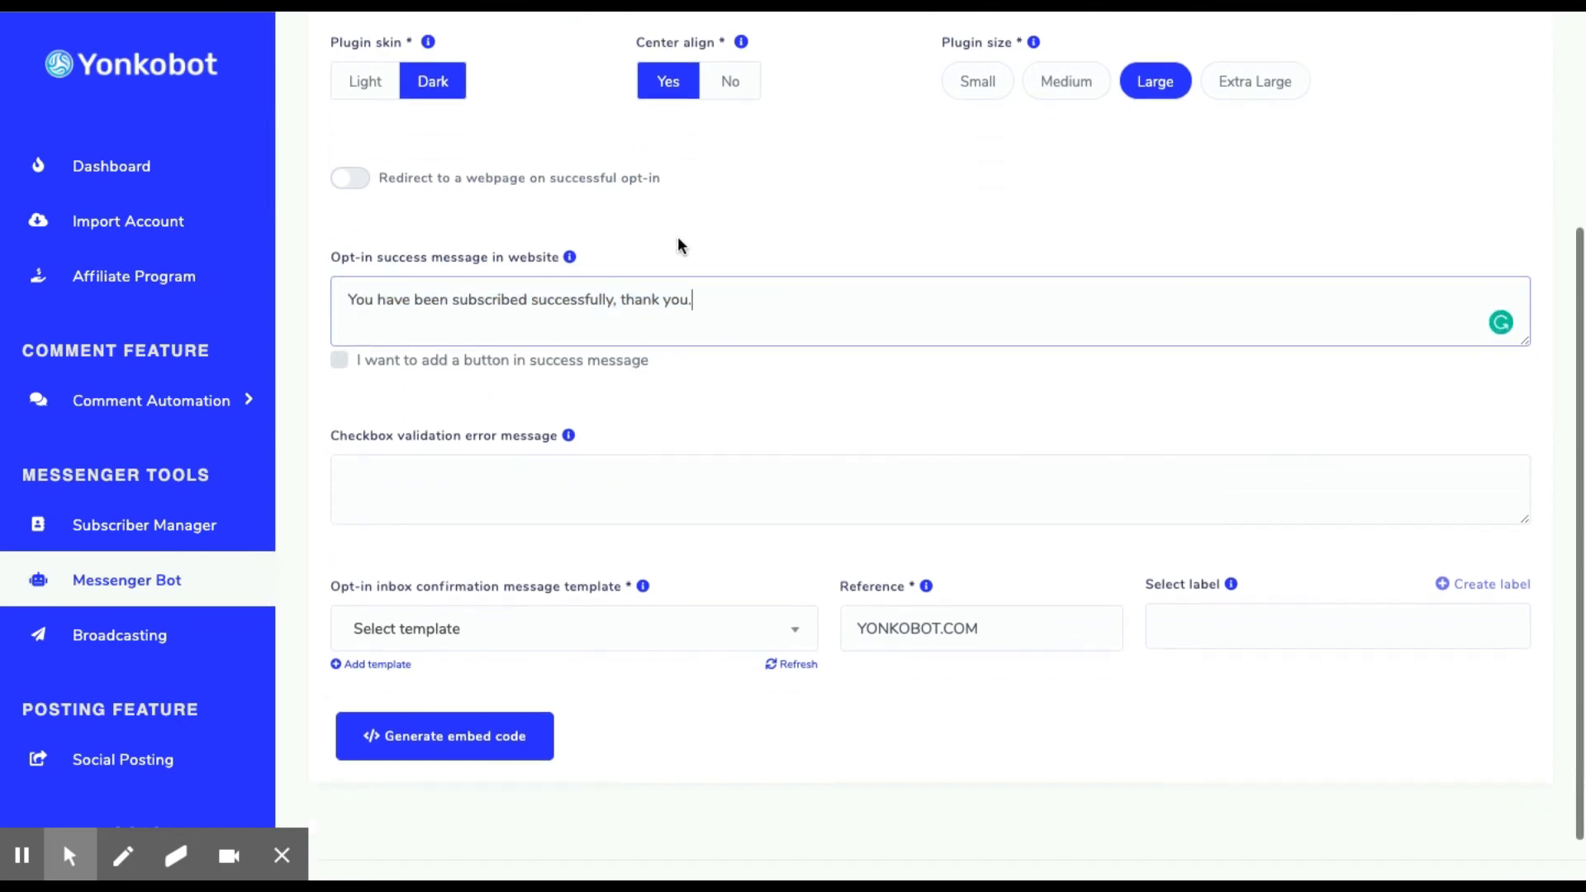
drag(807, 319, 216, 248)
click(608, 216)
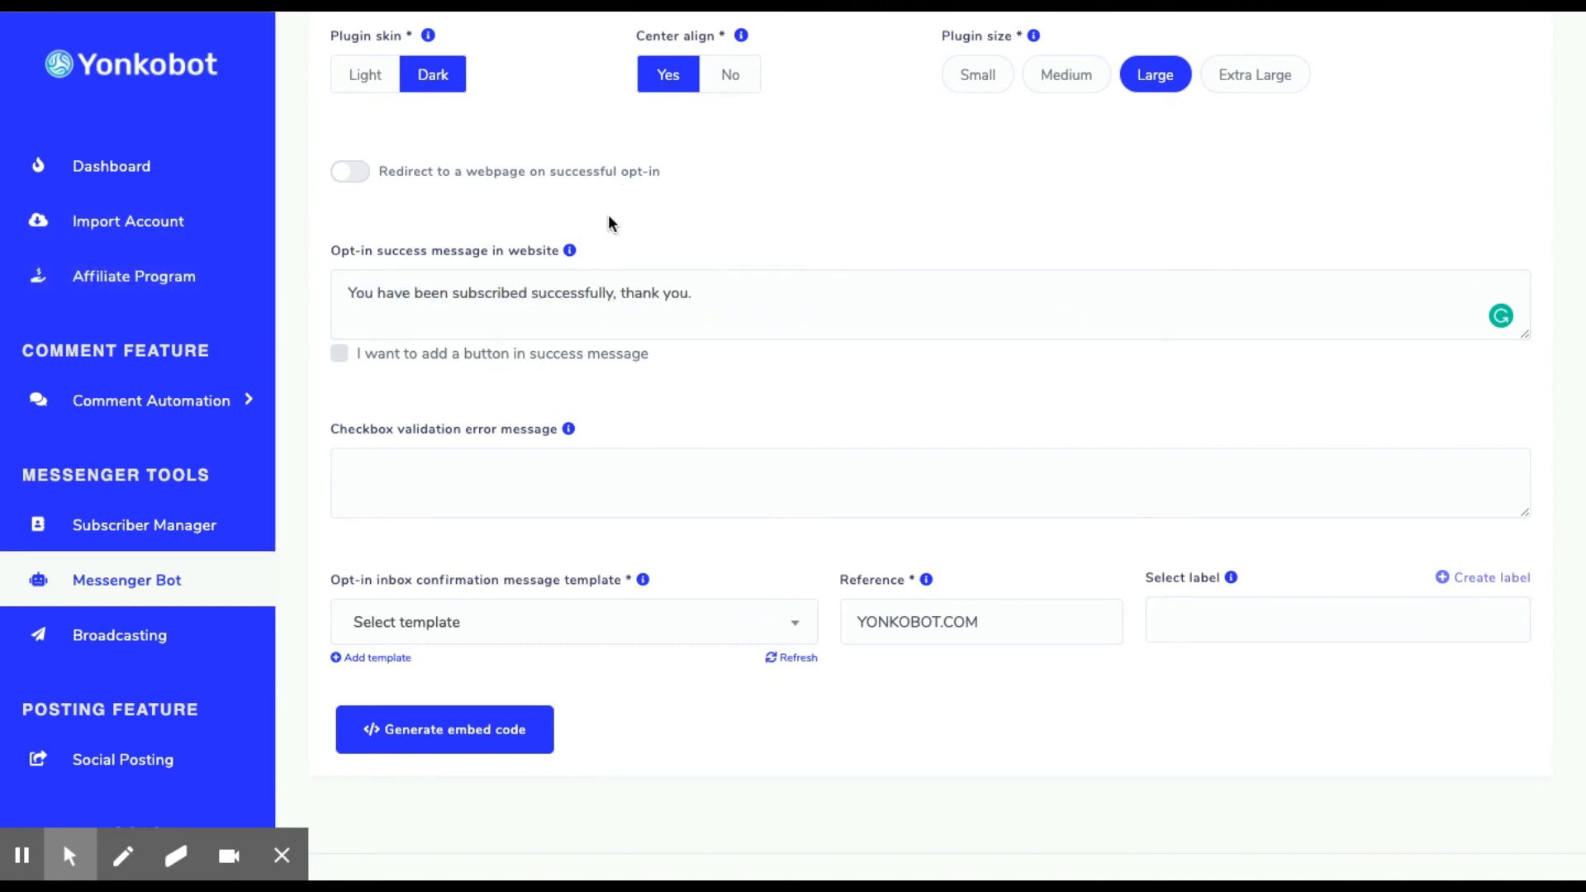
- Recheck the redirect and success-message button options against the success message text, leaving both options off
click(353, 170)
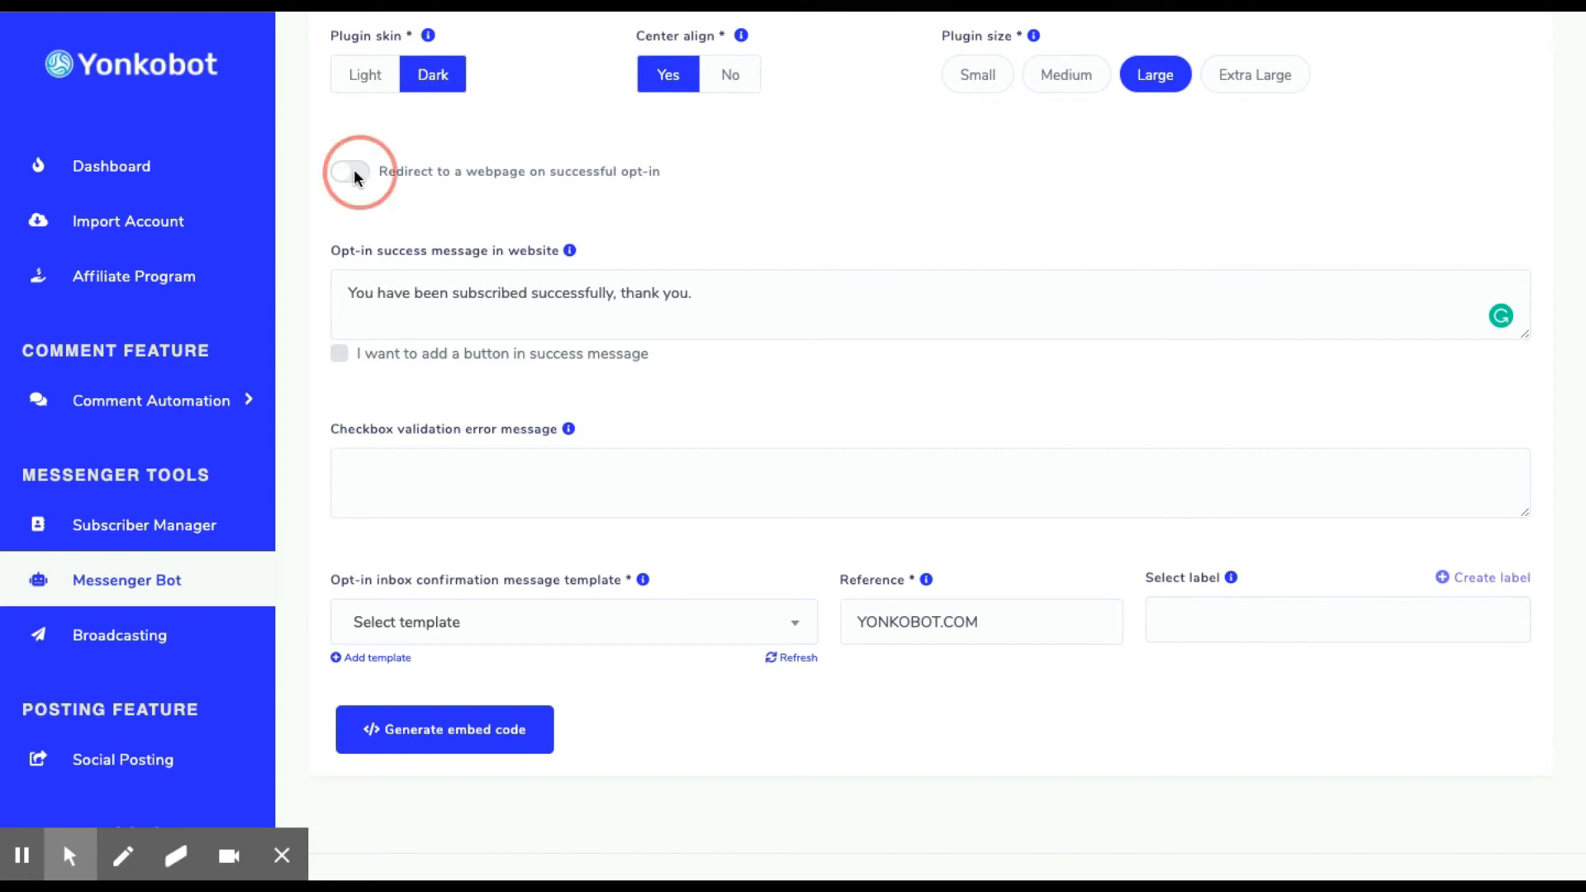
click(353, 176)
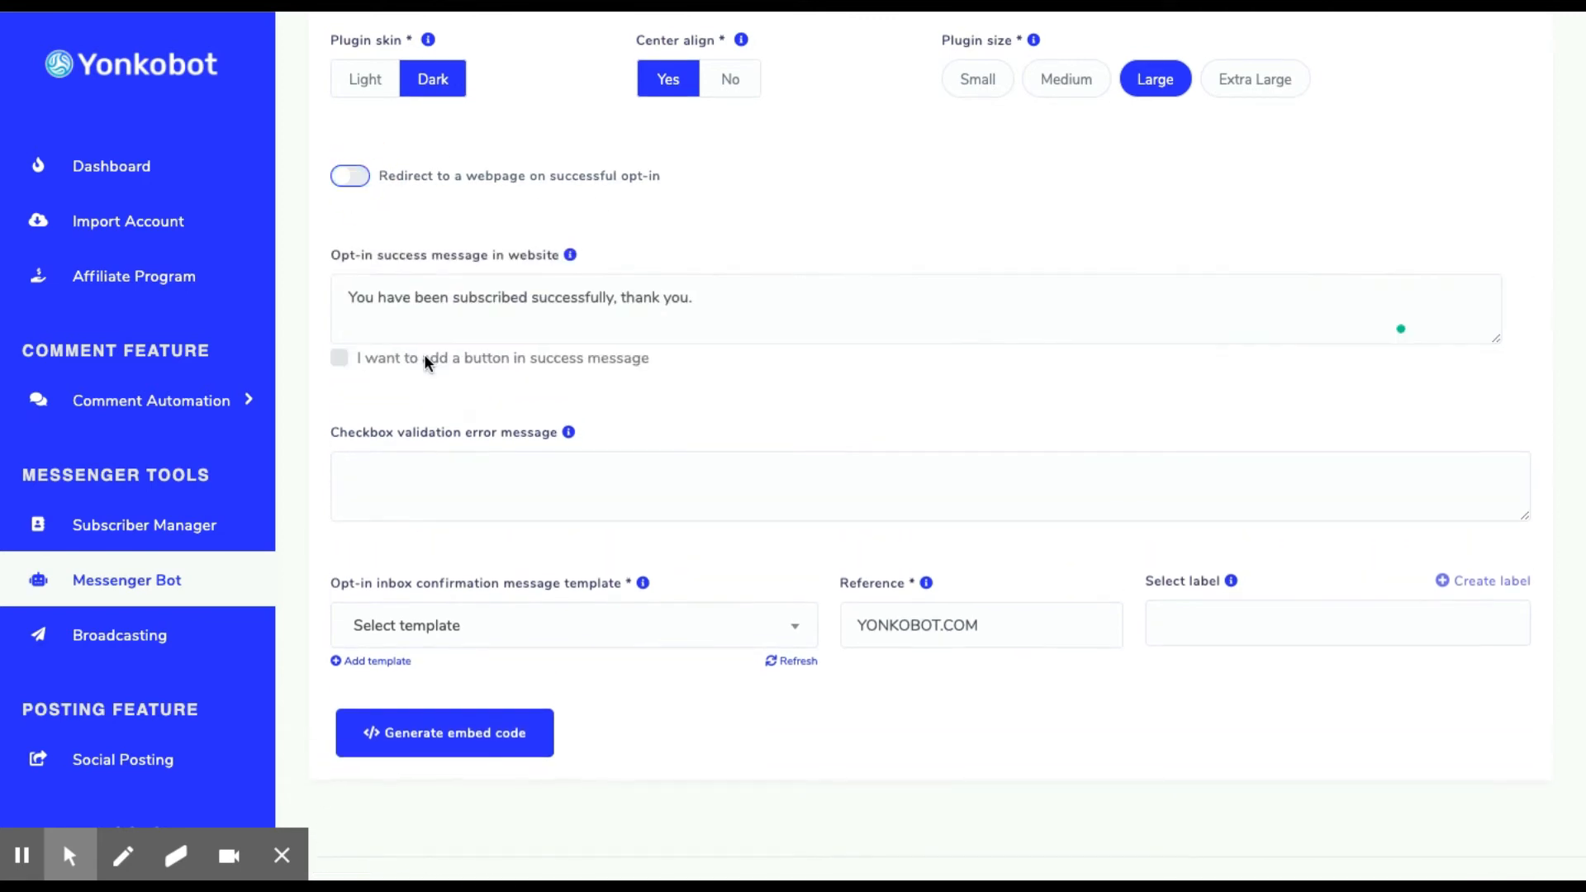
click(342, 358)
click(342, 357)
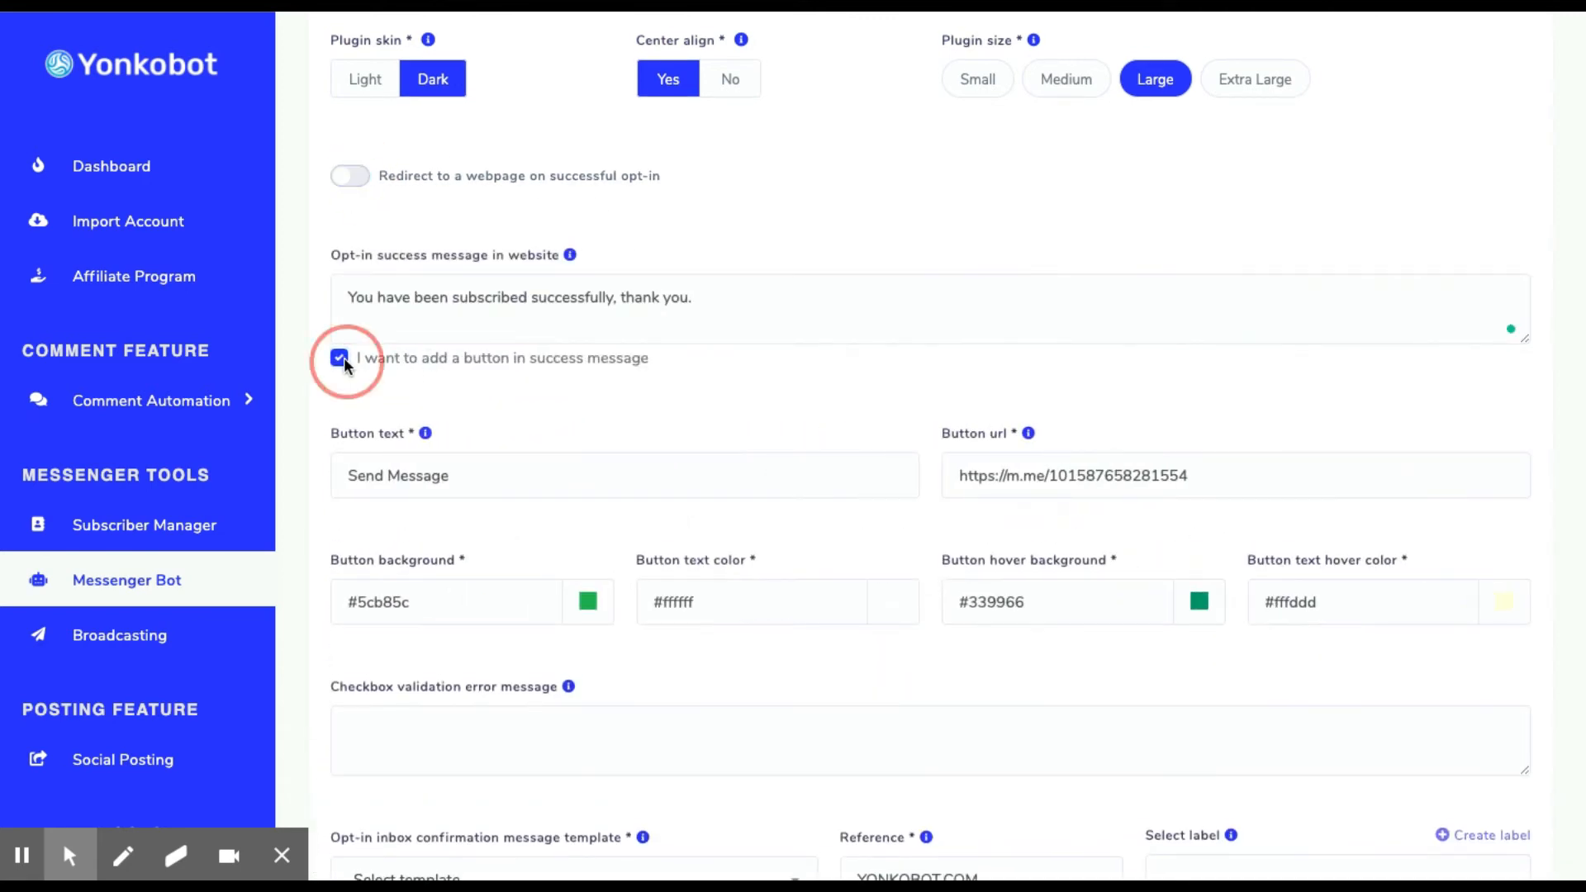
click(484, 285)
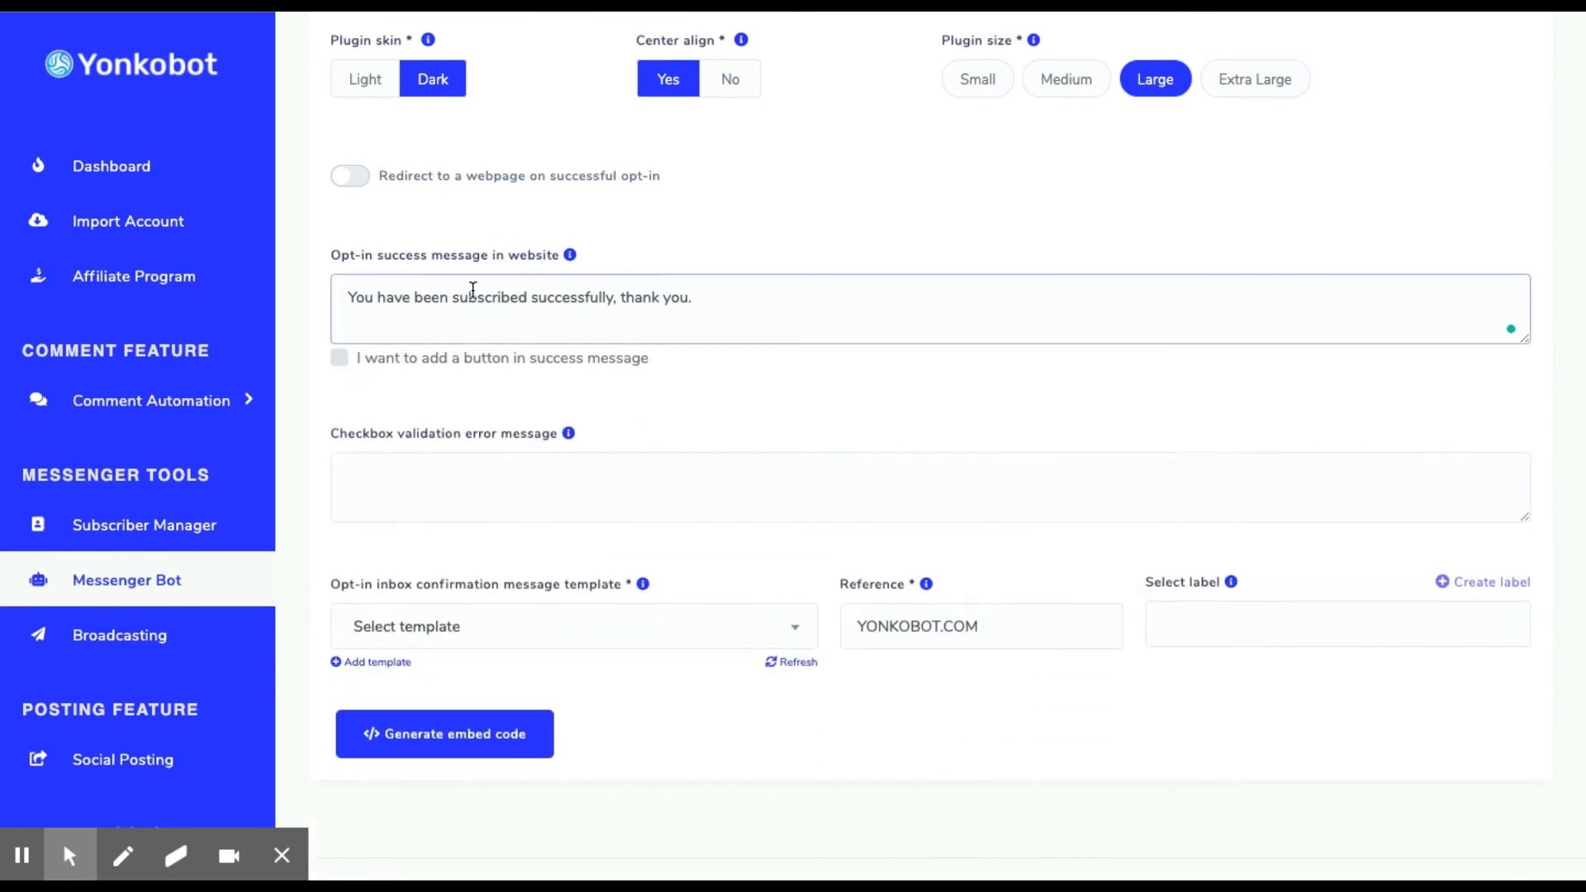
drag(468, 303, 736, 304)
click(736, 301)
- Enter "erreur, veuillez cocher,etc etc" as the checkbox validation error message
scroll(736, 306, down, 1)
click(536, 424)
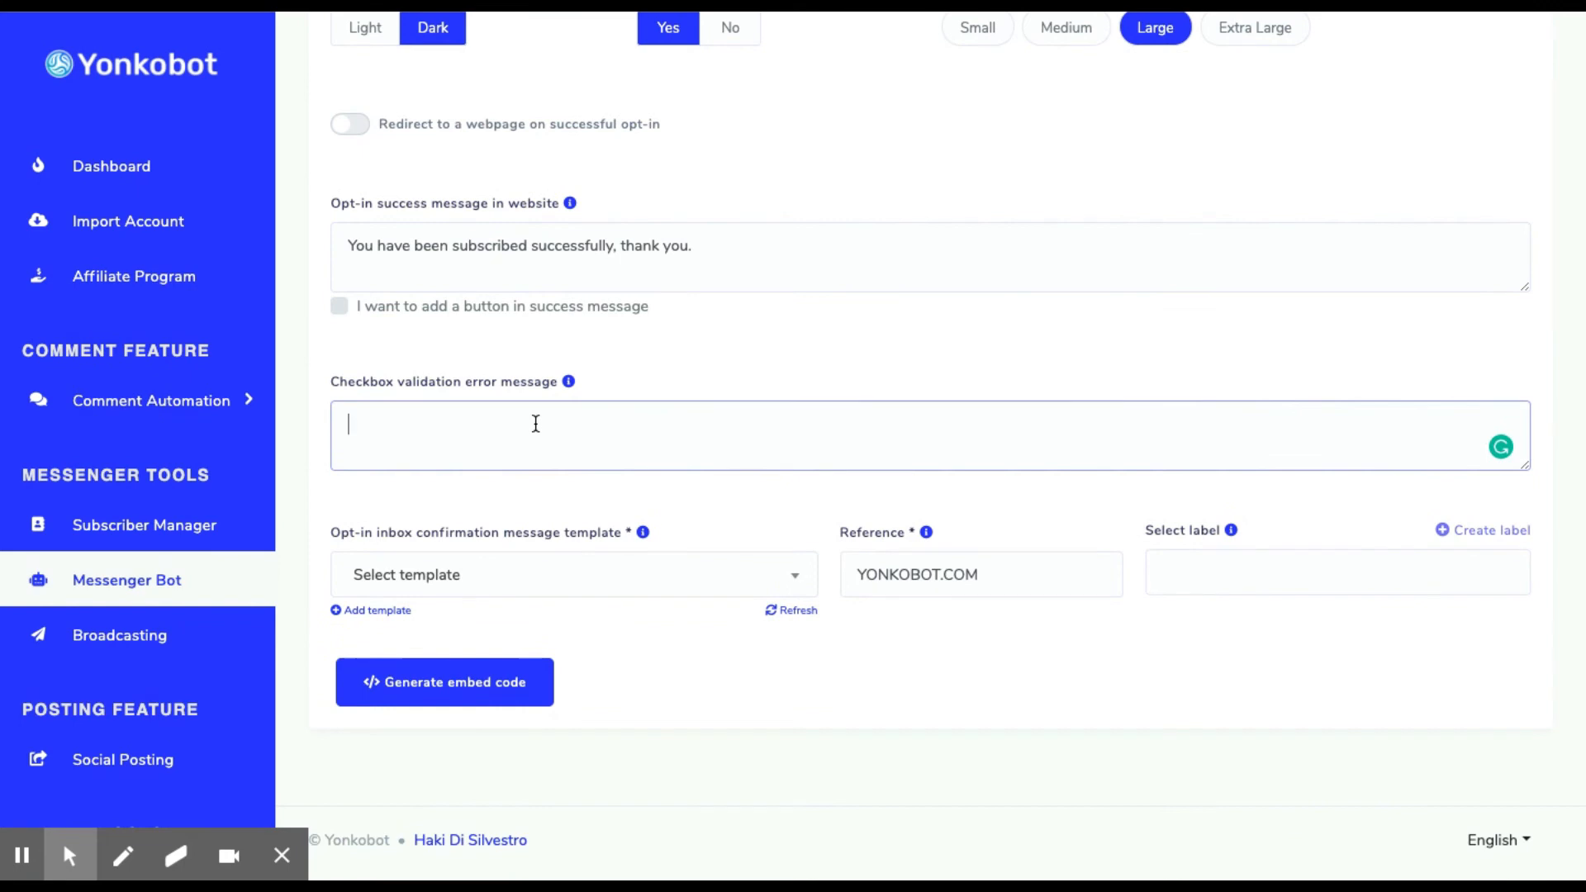
text(erreur, veuillez cocher,e t)
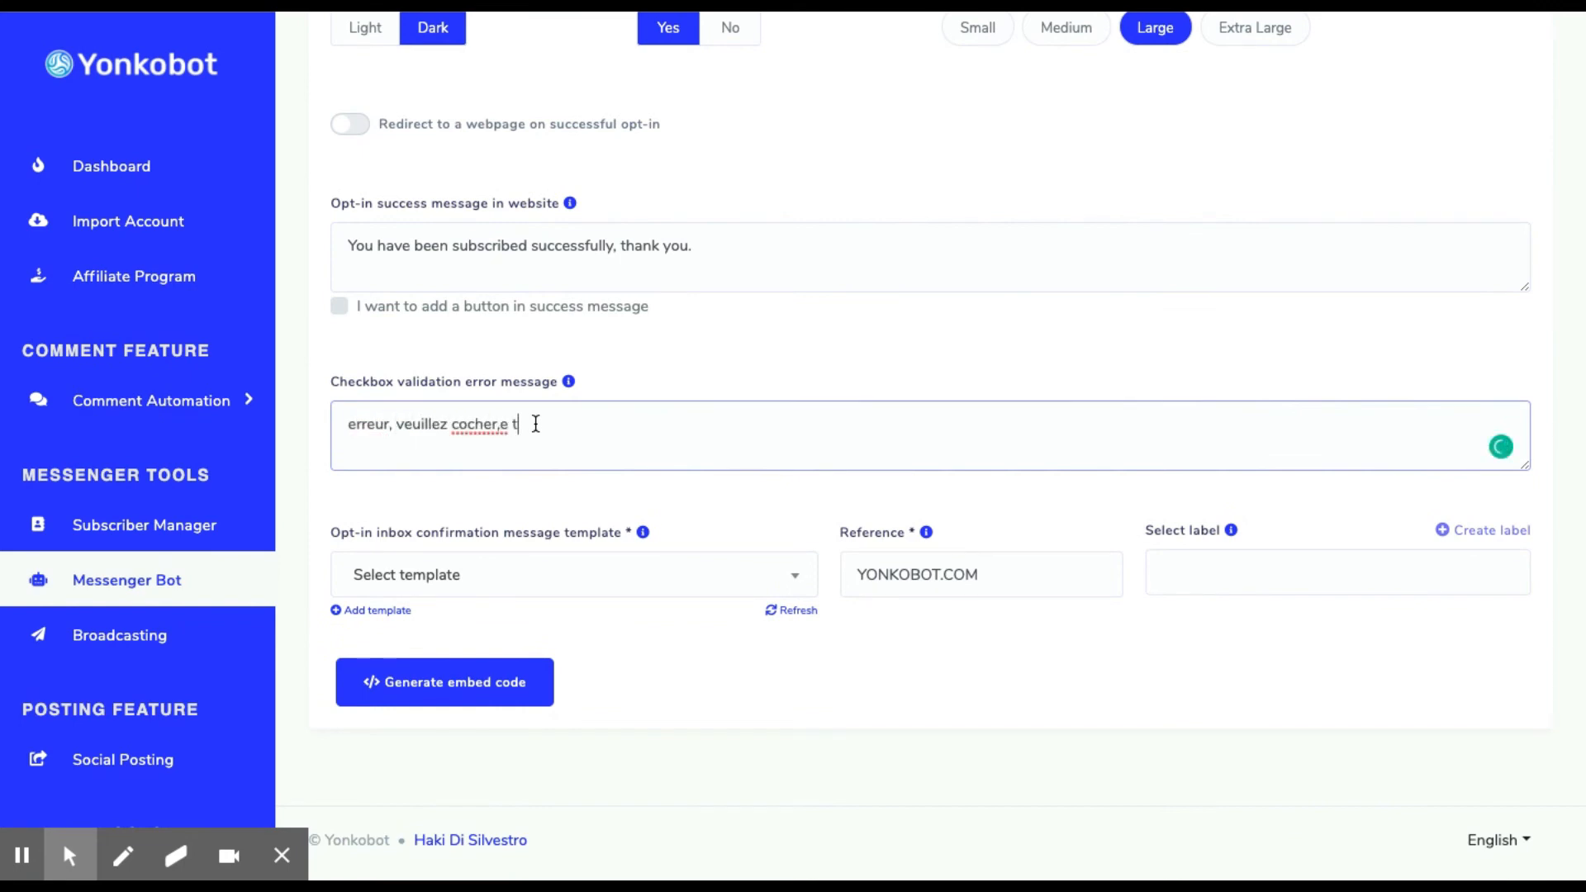
text(c..)
key(BackSpace)
key(BackSpace)
text(tc etc)
- Compare the website success message with the opt-in inbox confirmation message setting and view the templates available for it, without choosing one
drag(332, 534, 595, 536)
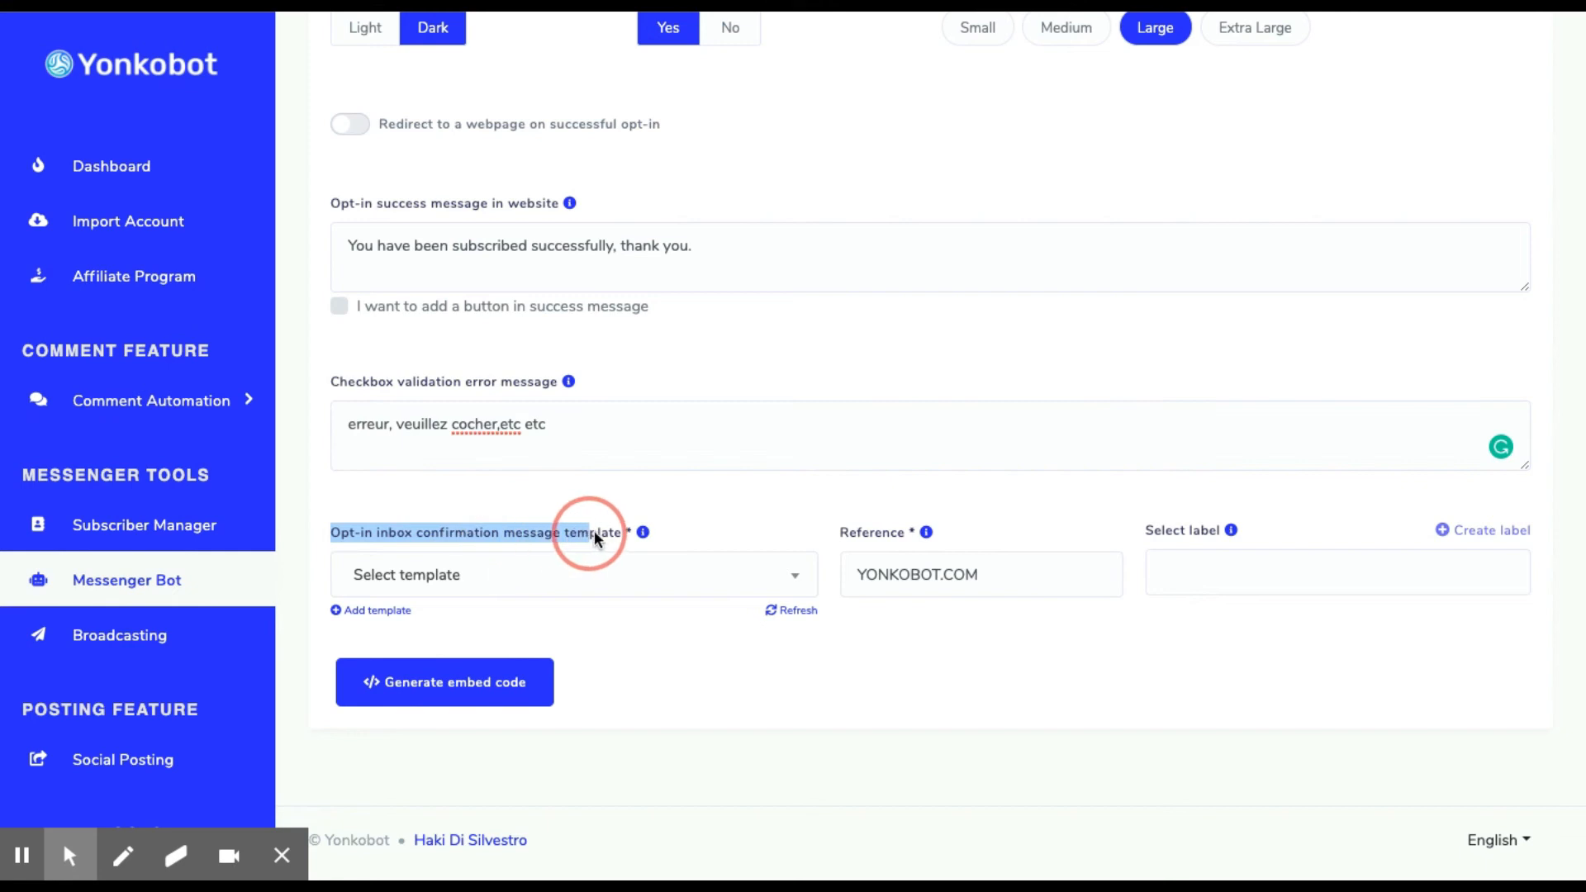
click(673, 530)
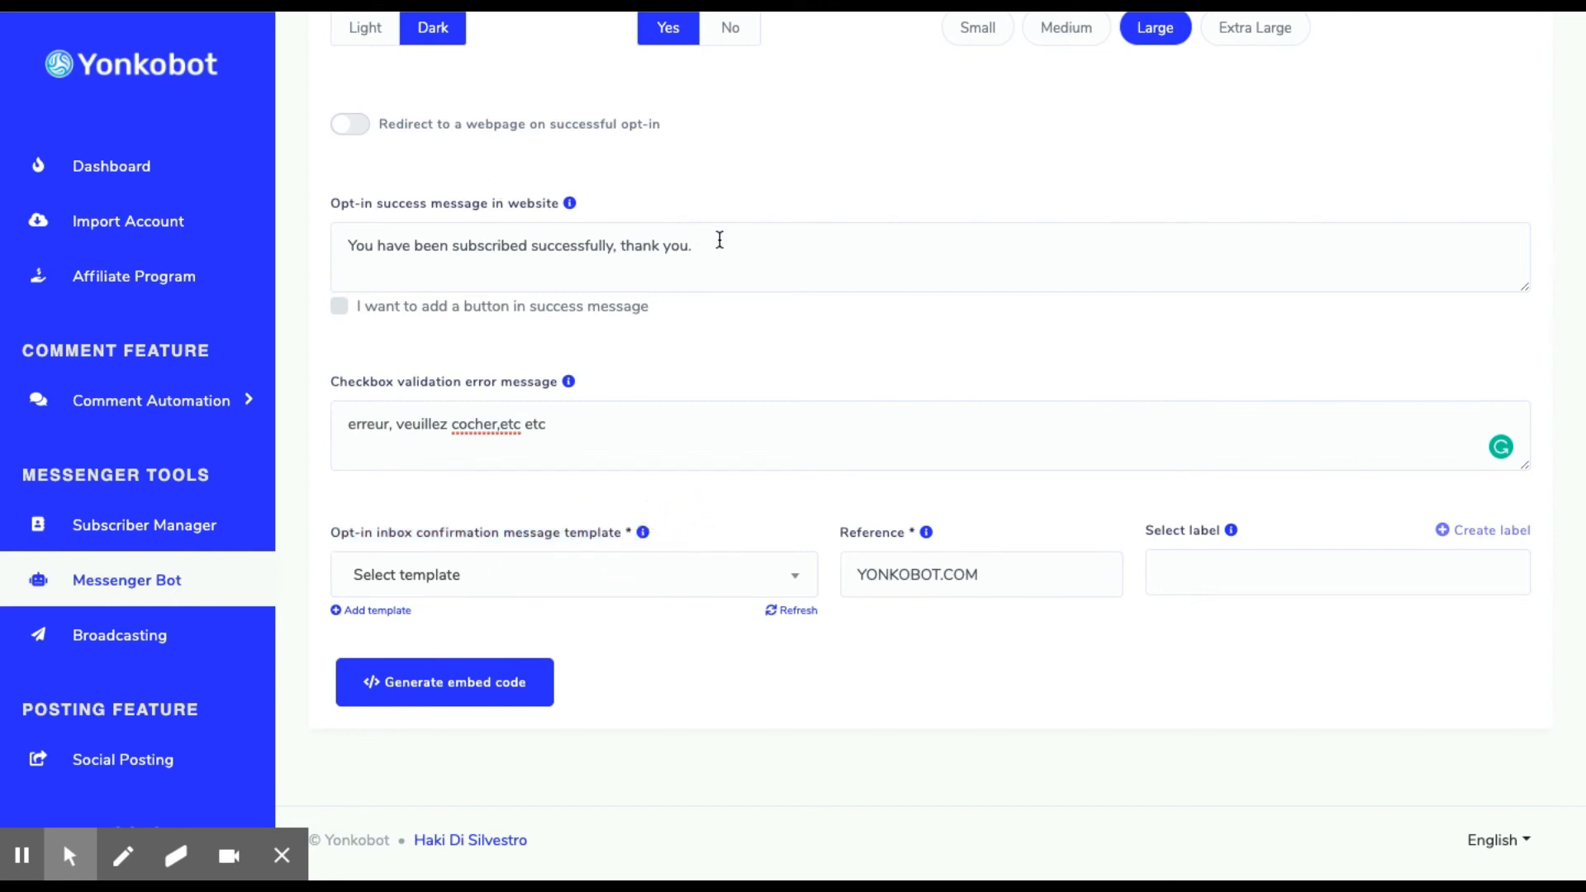
drag(720, 240, 169, 226)
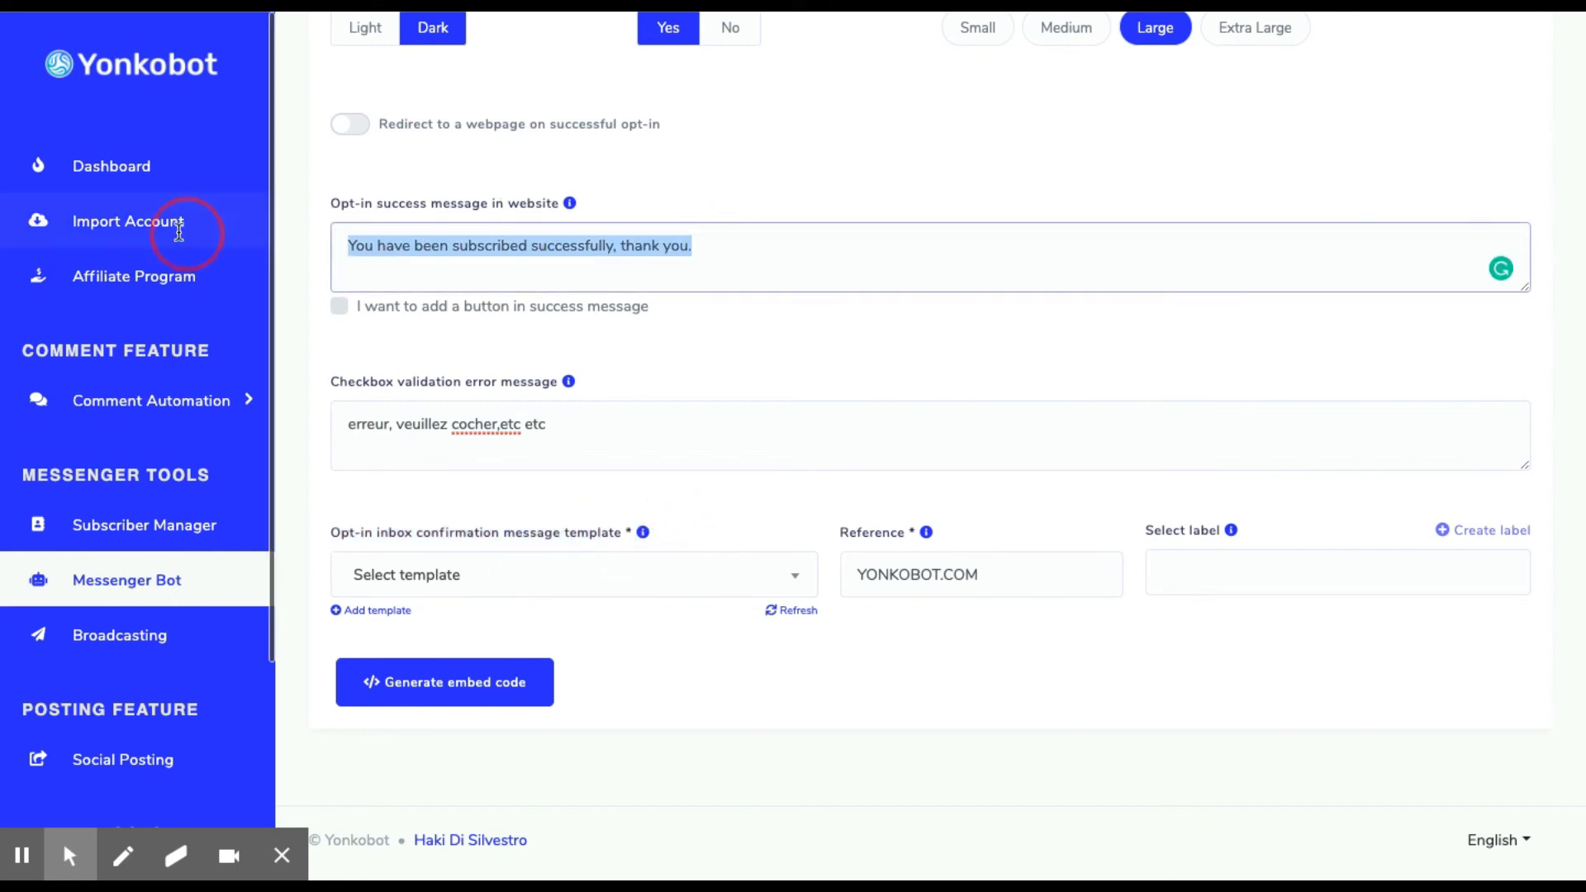
click(458, 268)
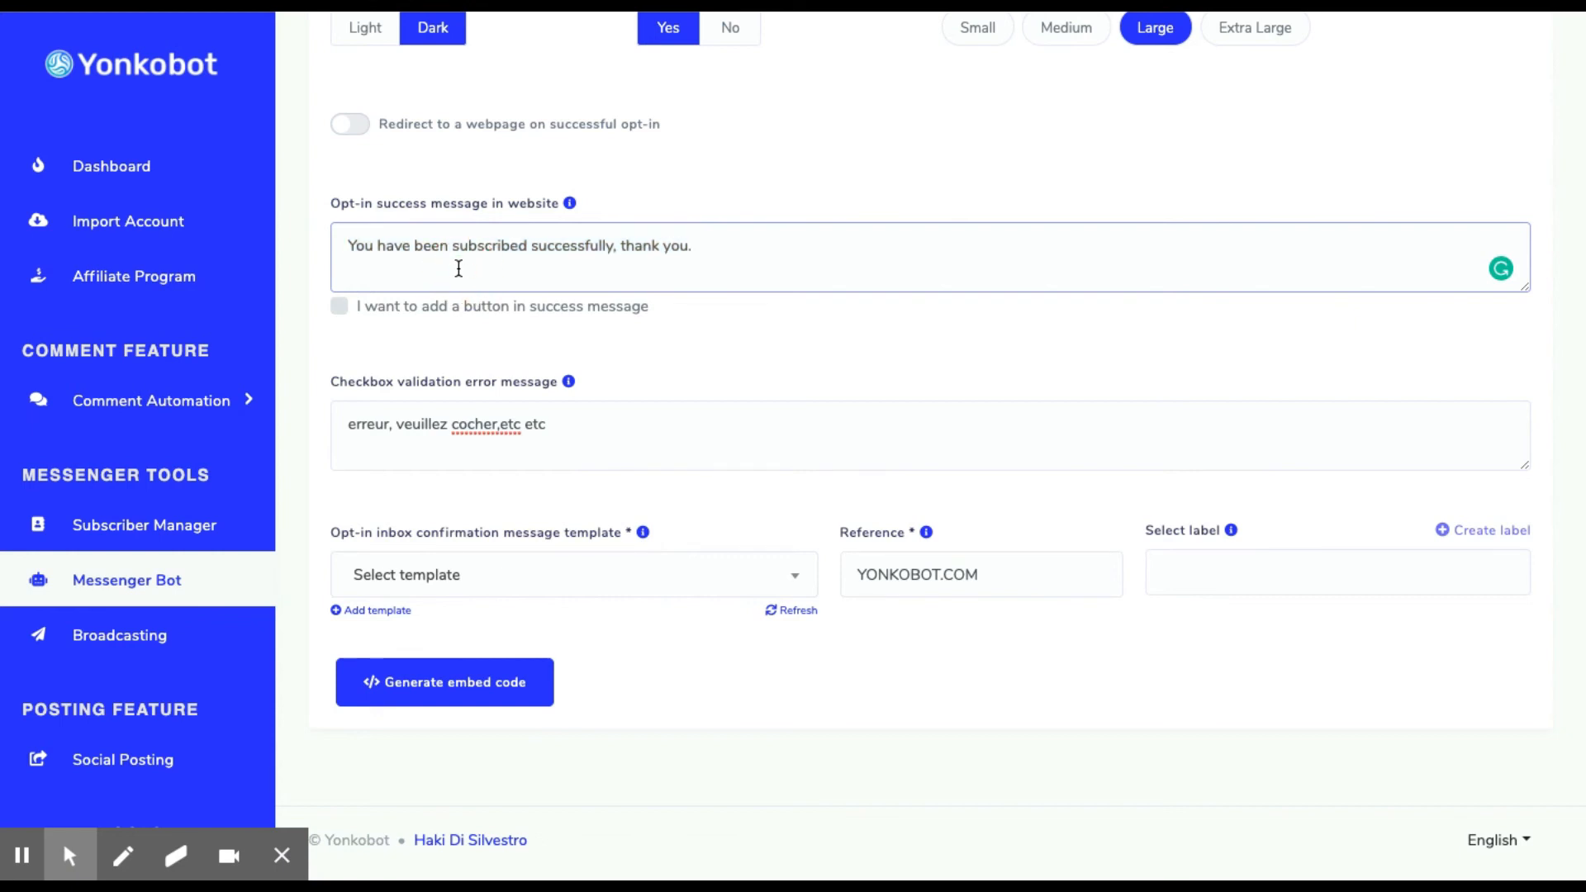
click(653, 586)
click(696, 483)
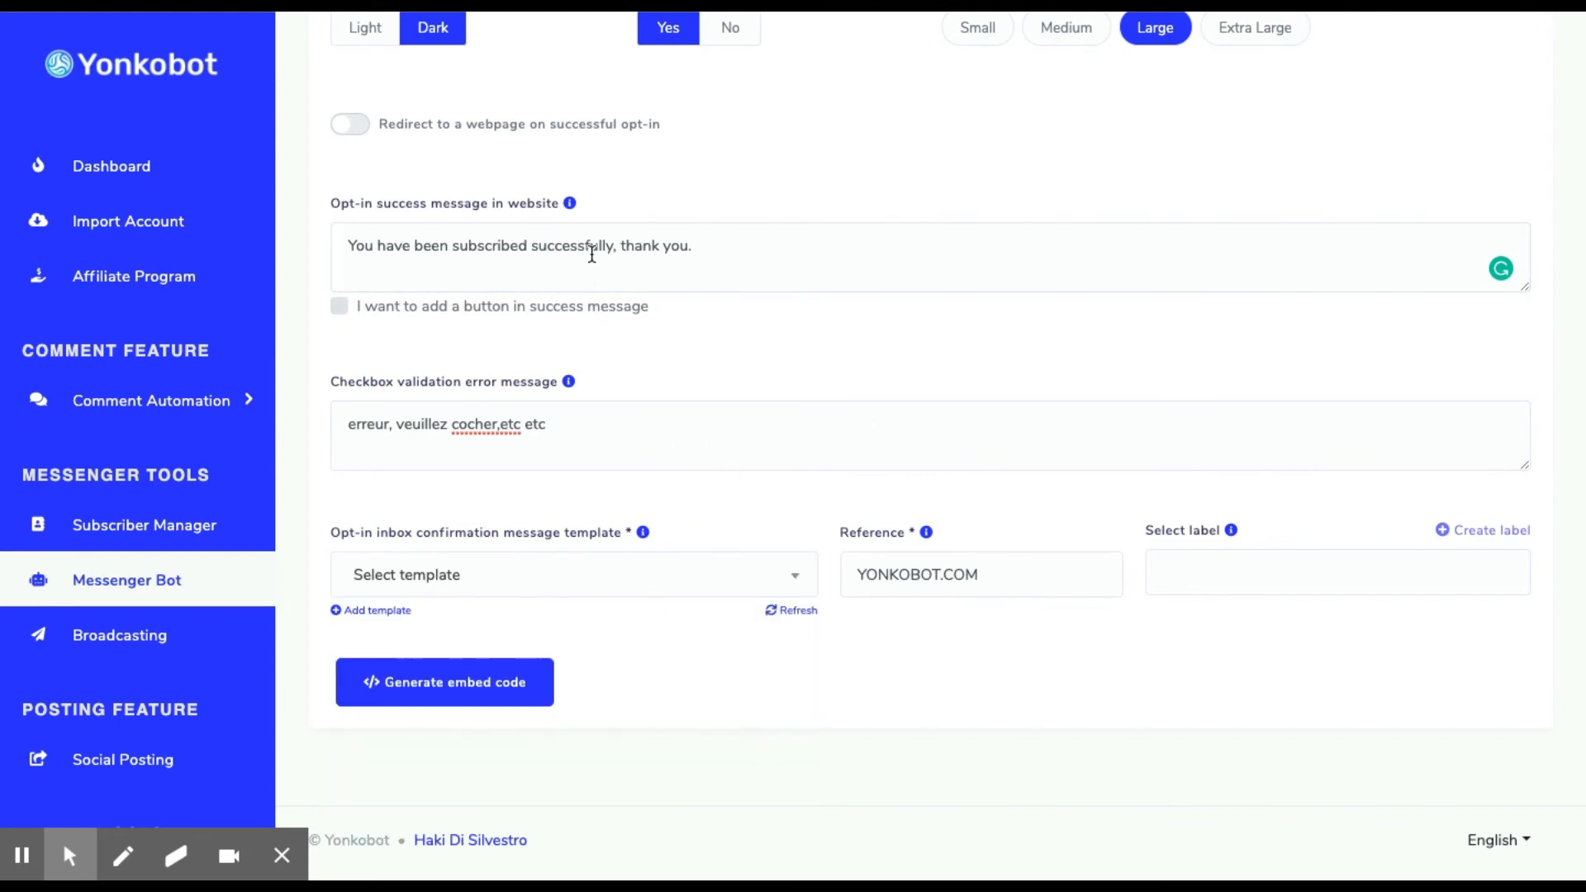
triple_click(599, 246)
click(618, 568)
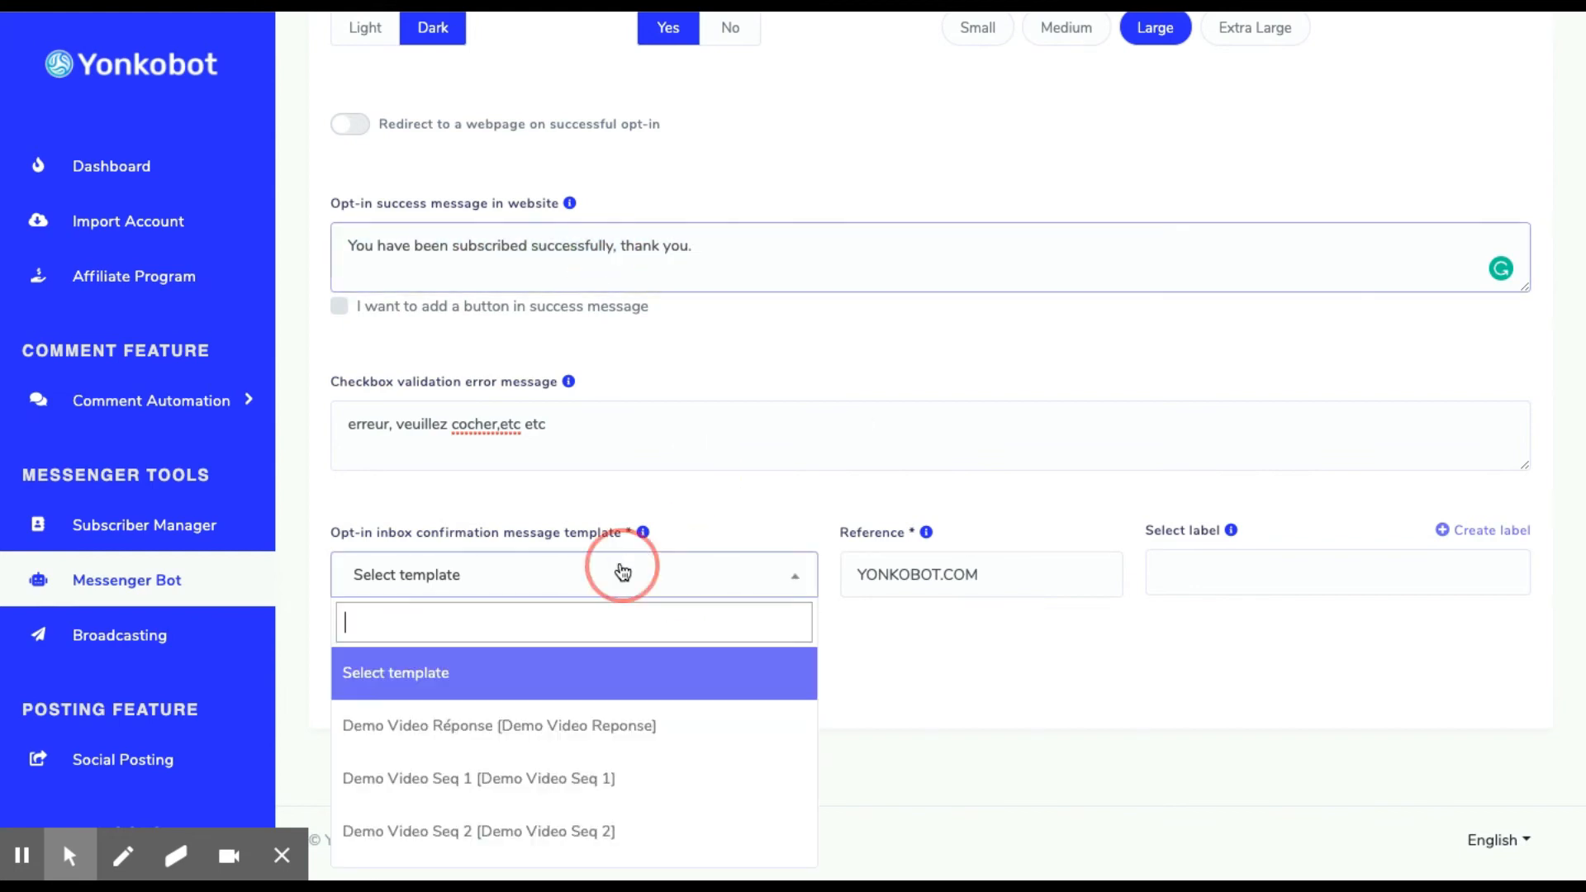
click(662, 535)
- Start a new template for the opt-in inbox confirmation message and name it "Optin Checkbox"
click(363, 612)
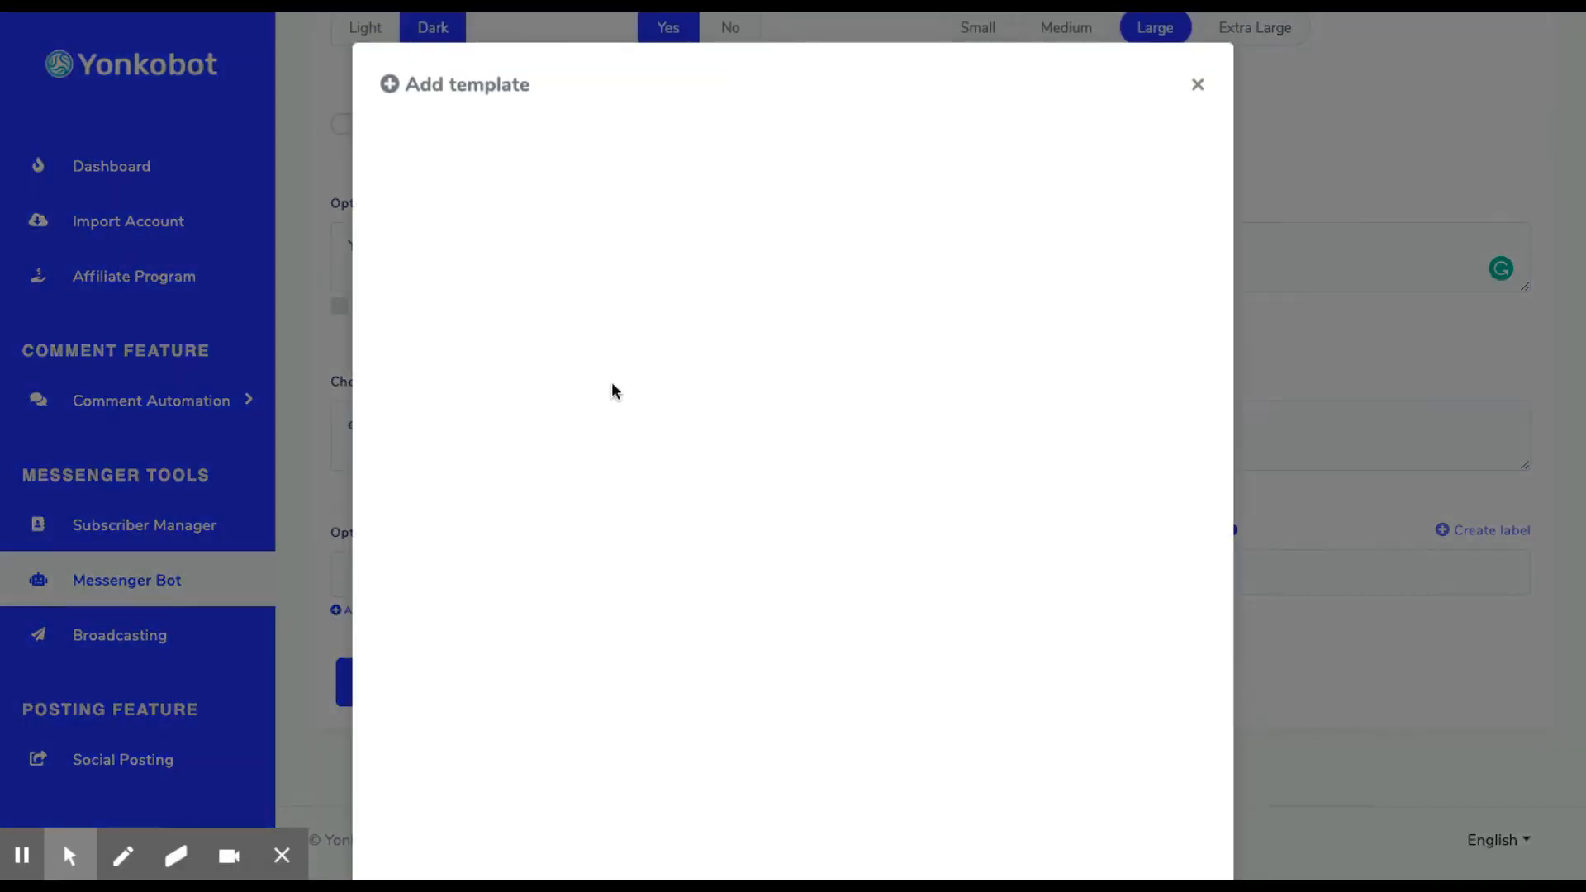
text(Optiin)
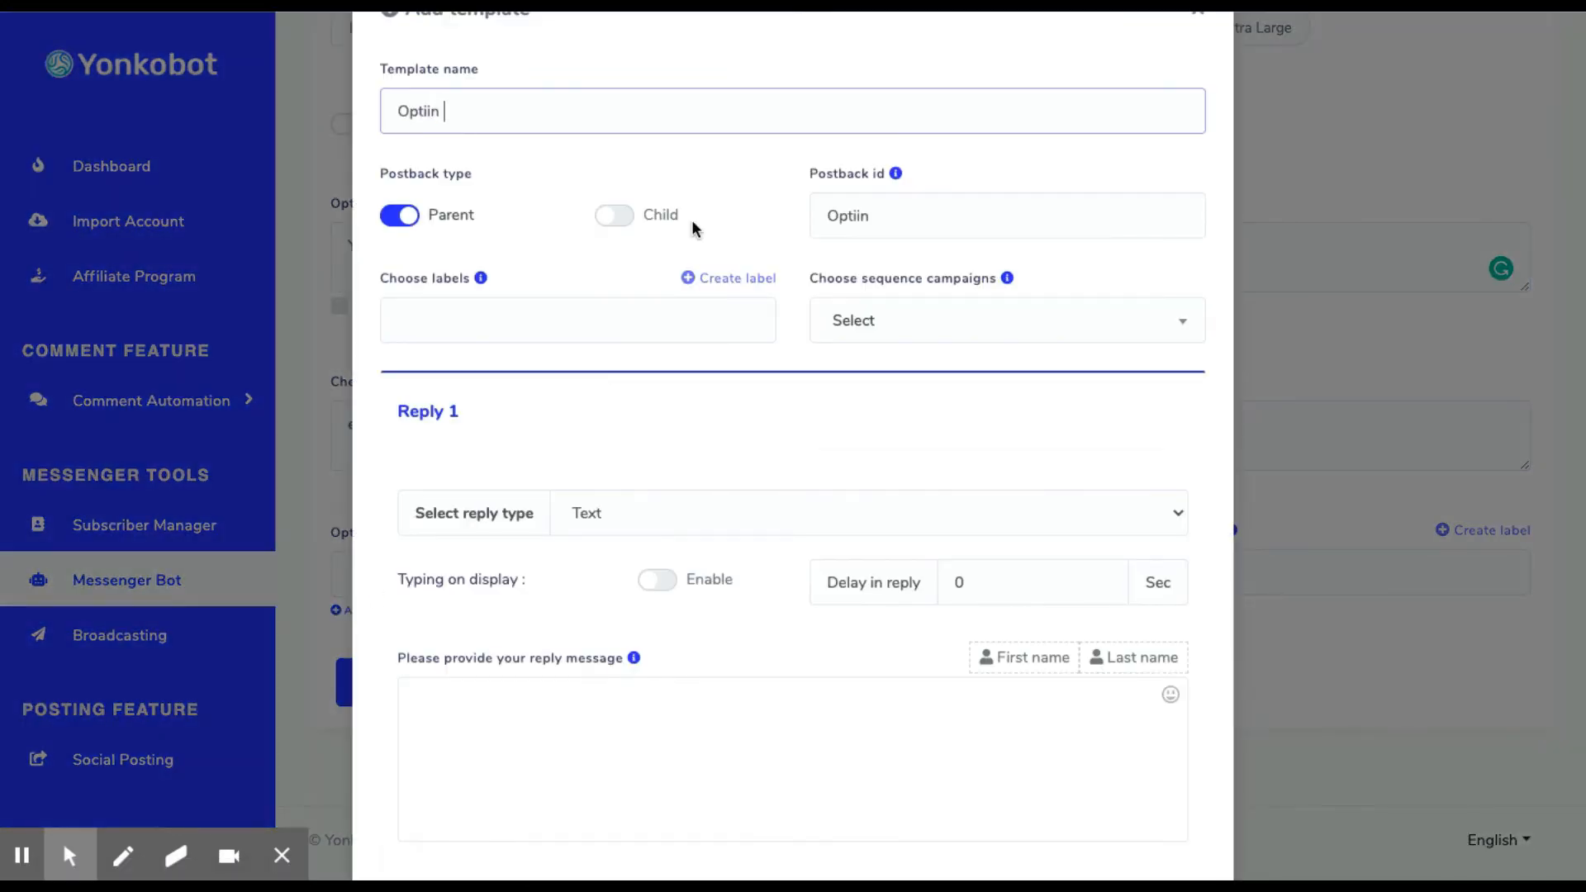
key(BackSpace)
key(BackSpace)
key(BackSpace)
text(n Checkbox)
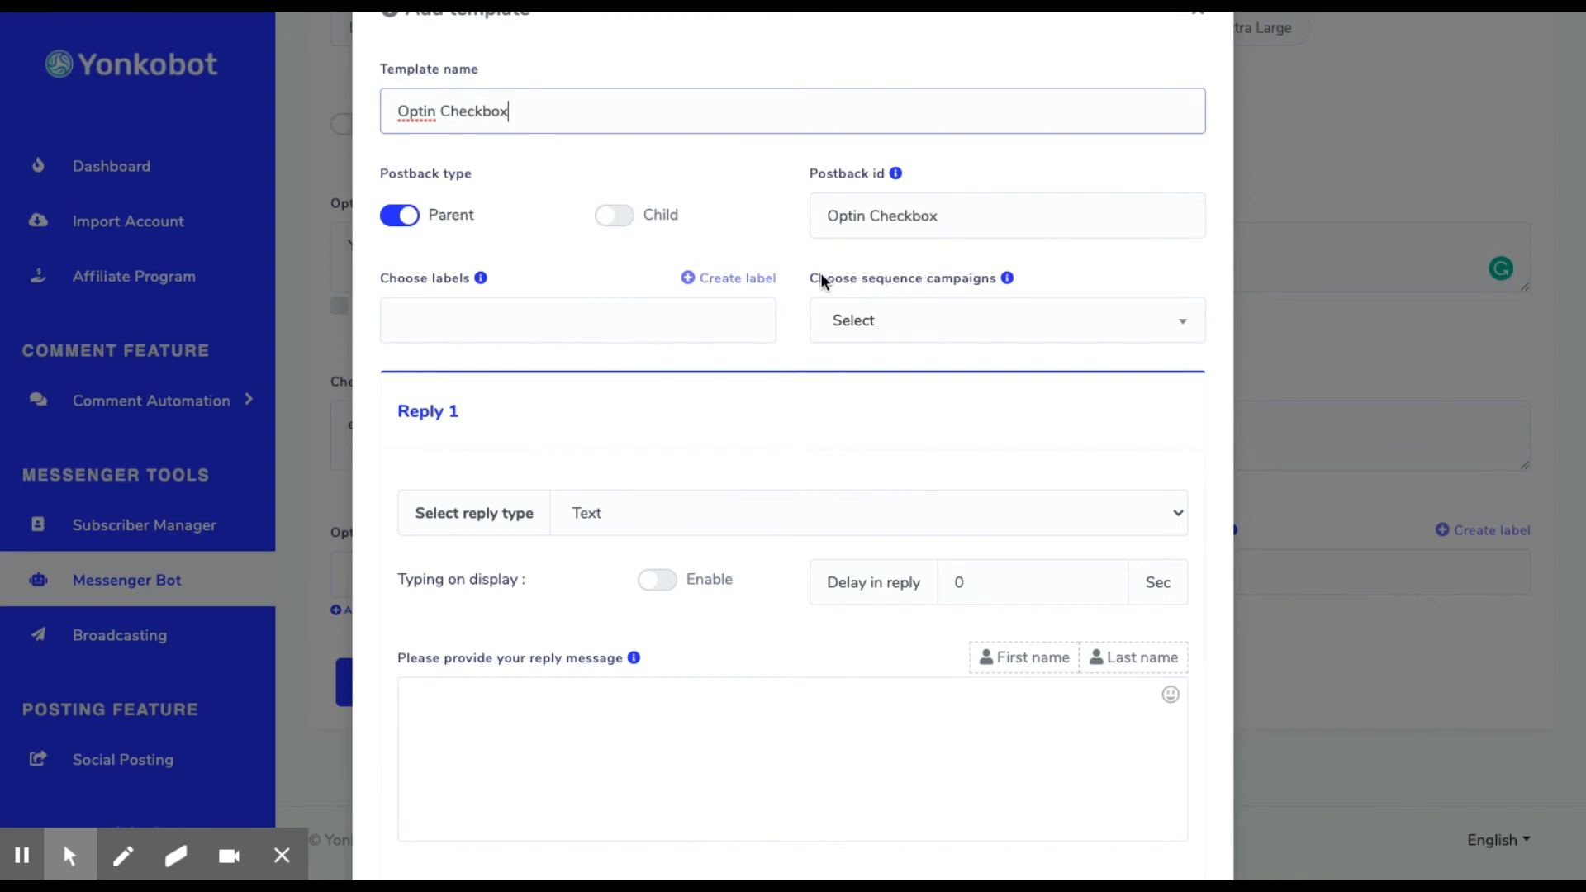
drag(827, 279, 1087, 283)
drag(420, 278, 496, 275)
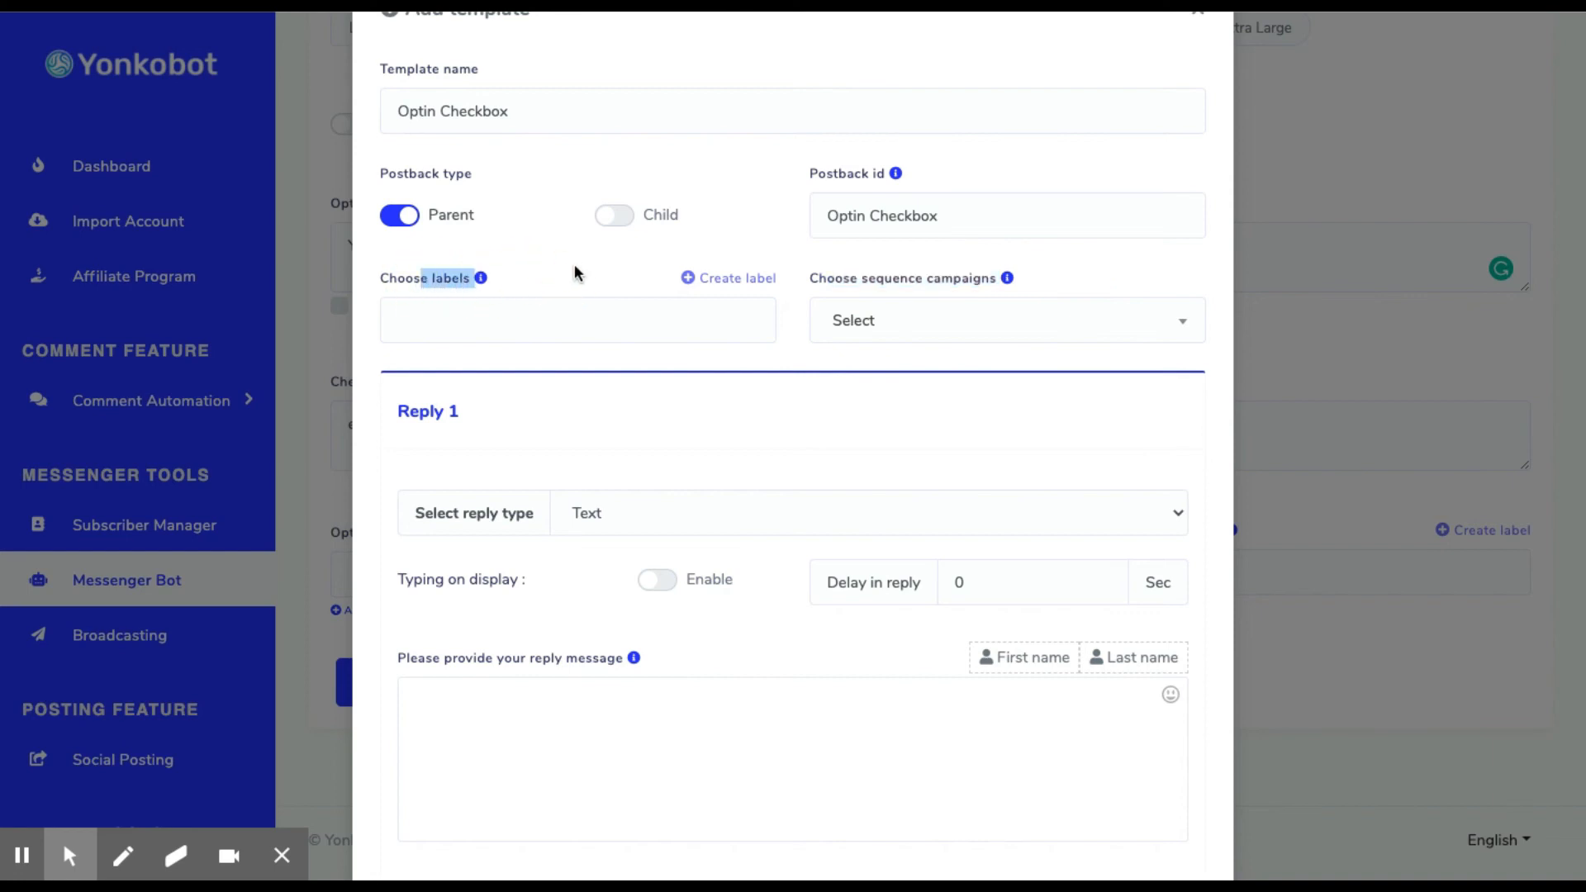
- Create a label named "Checkbox 1" and assign it to the Optin Checkbox template
click(586, 265)
click(737, 281)
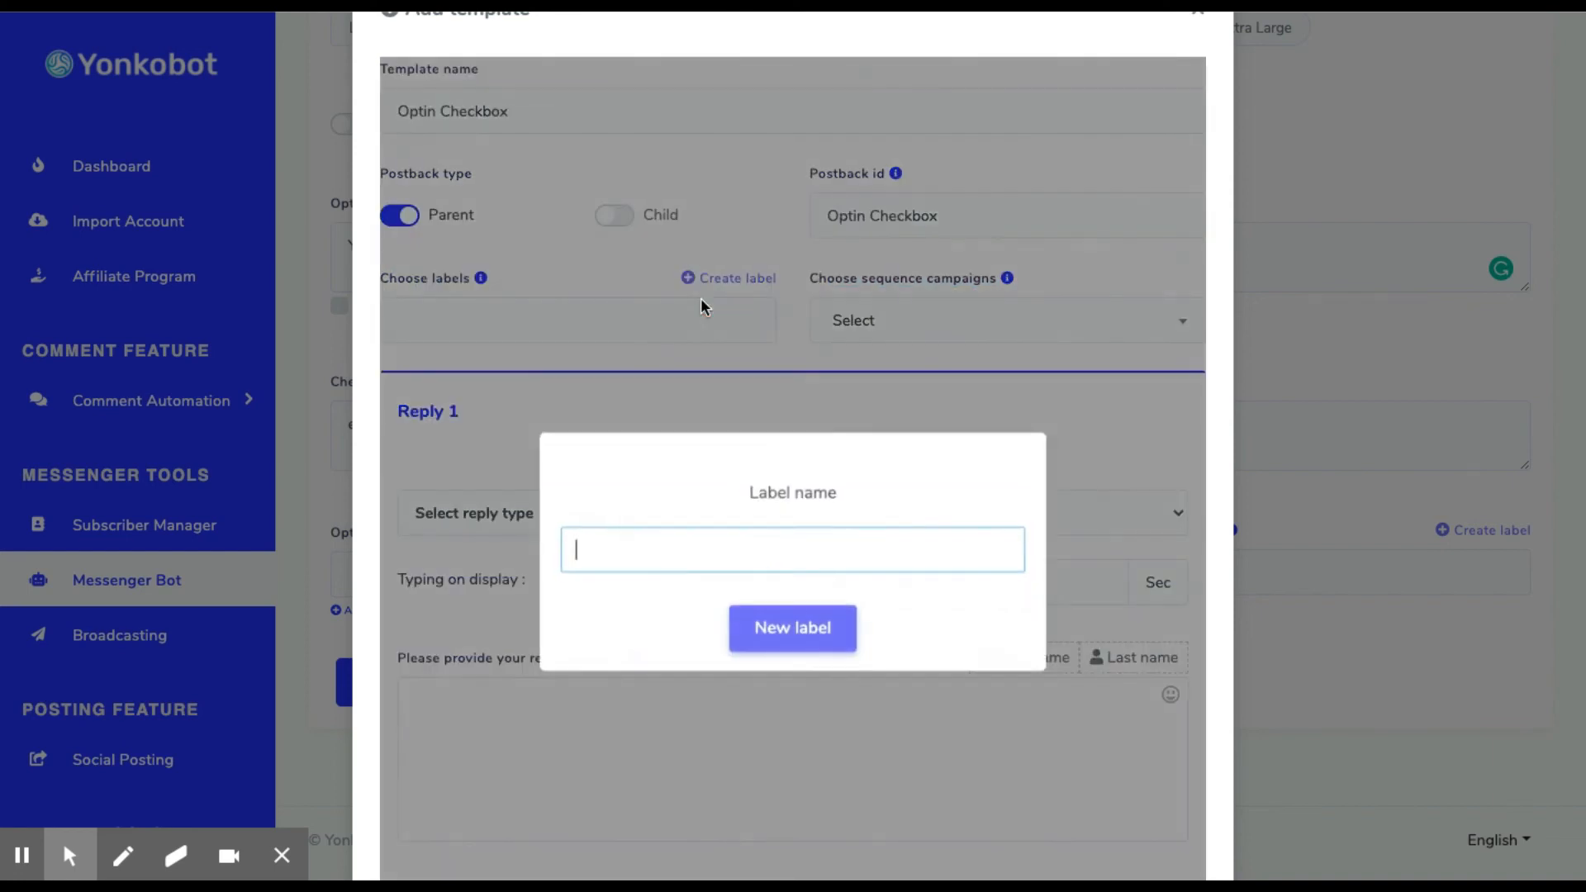
text(Checkbox 1)
click(779, 628)
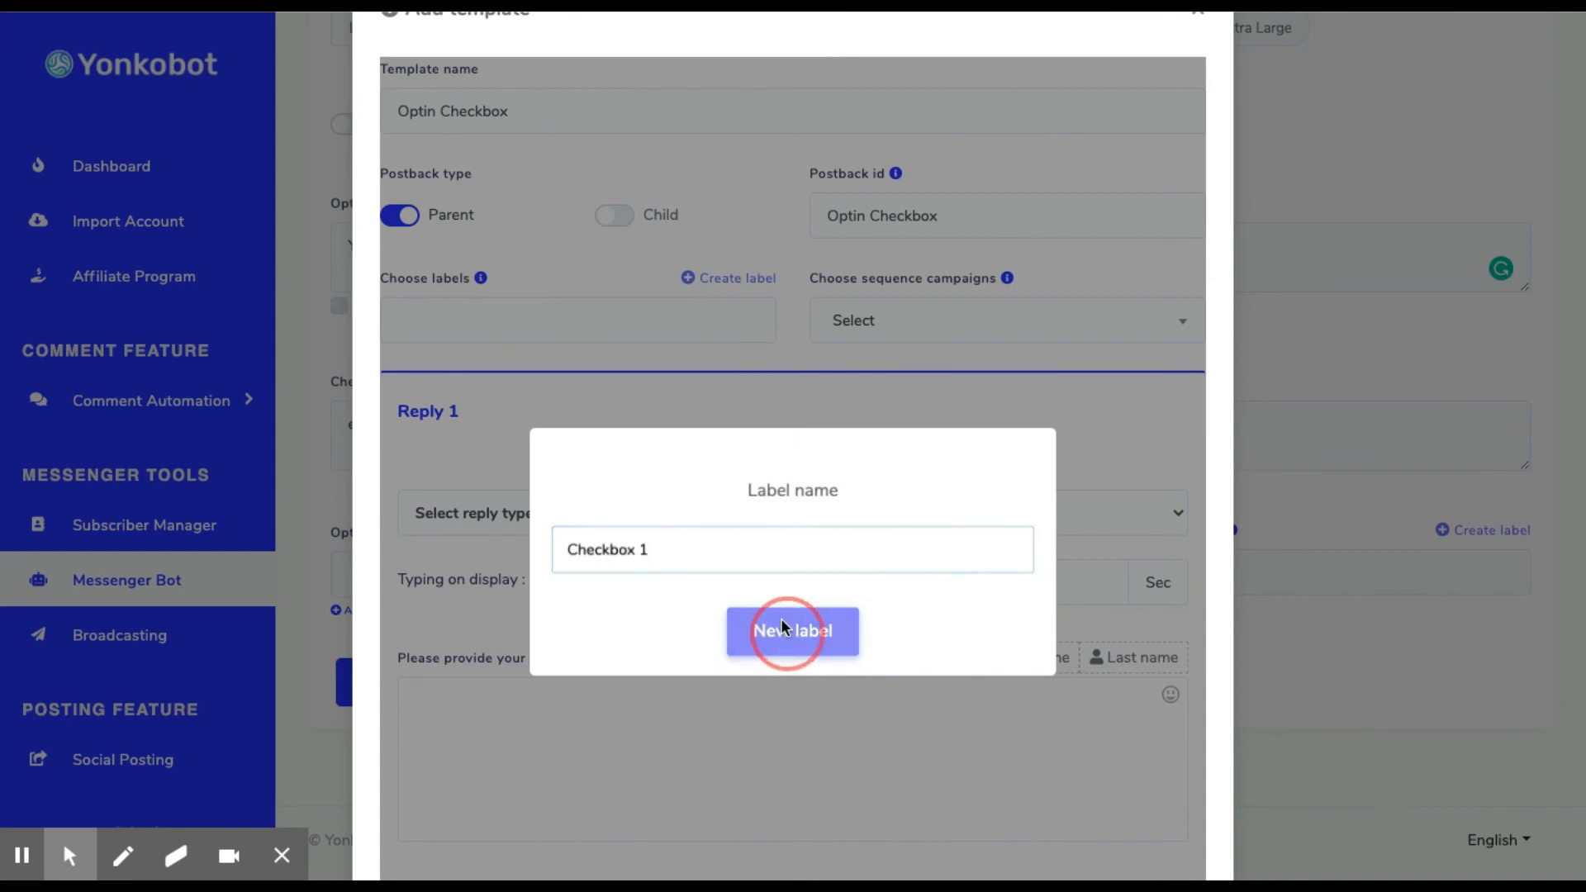
- Enable the typing display for Reply 1 and set its reply delay to 2 seconds
scroll(746, 397, down, 2)
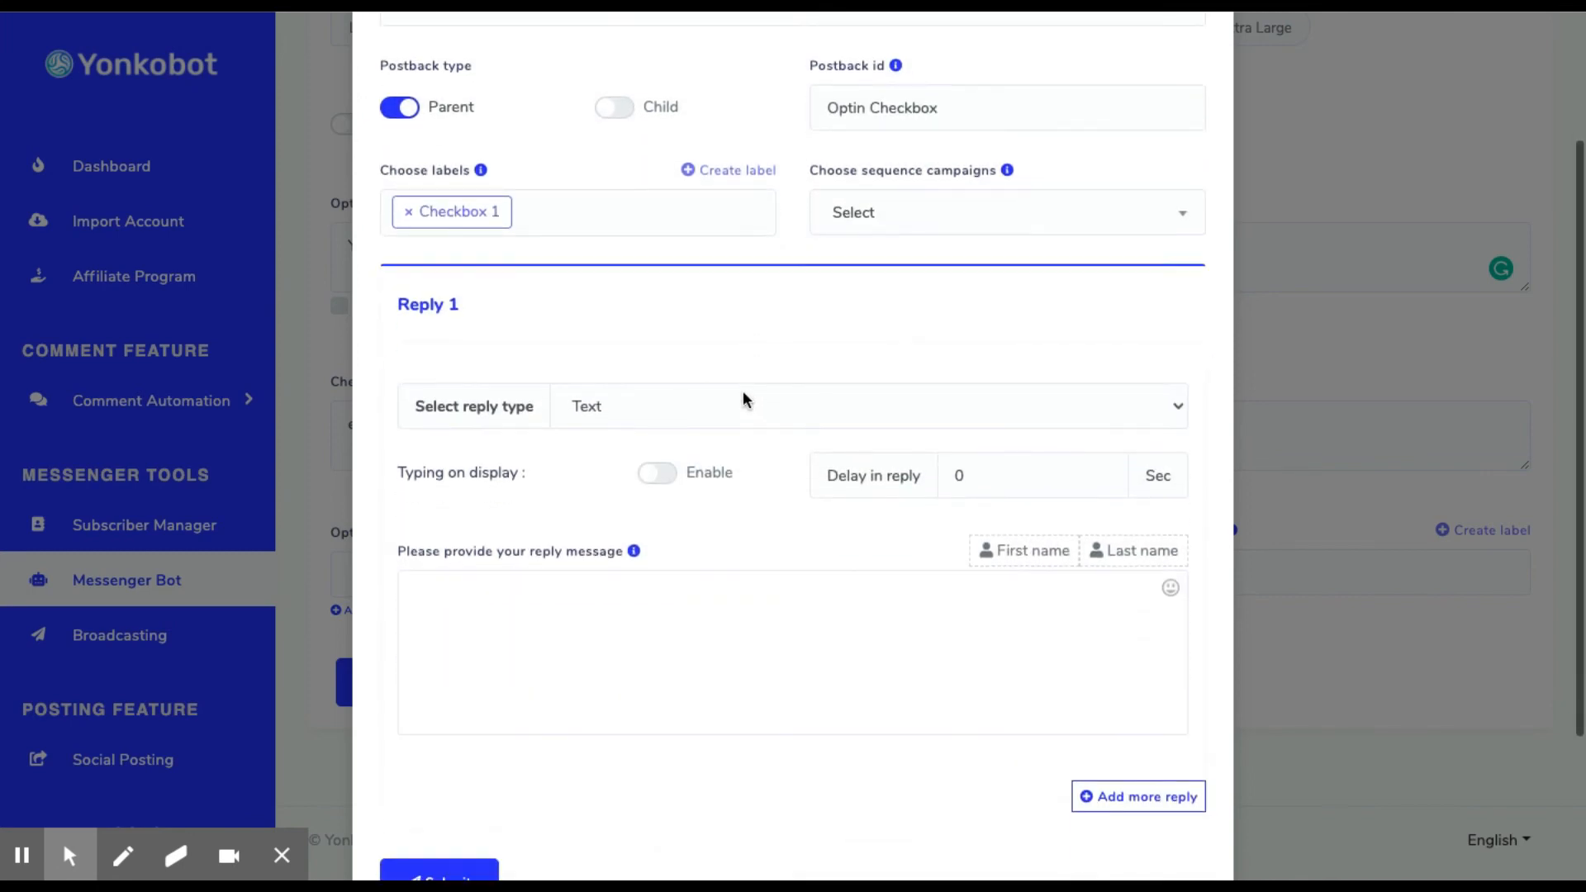
click(649, 473)
click(1104, 473)
click(1104, 472)
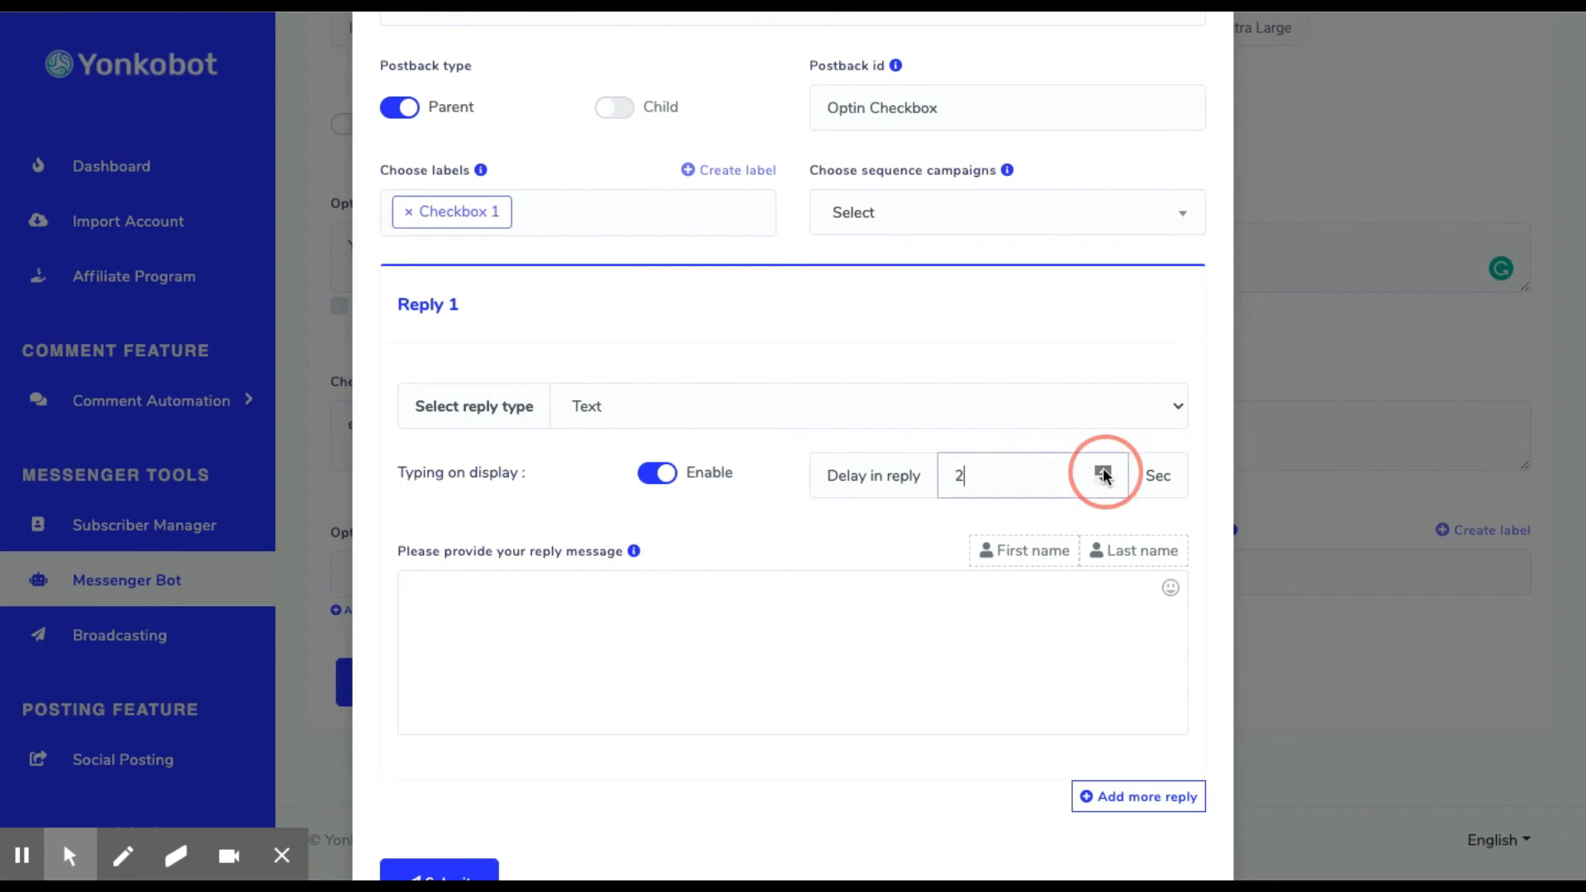
- Set Reply 1's type to Text with buttons after trying the Generic template type
scroll(981, 354, down, 5)
click(767, 208)
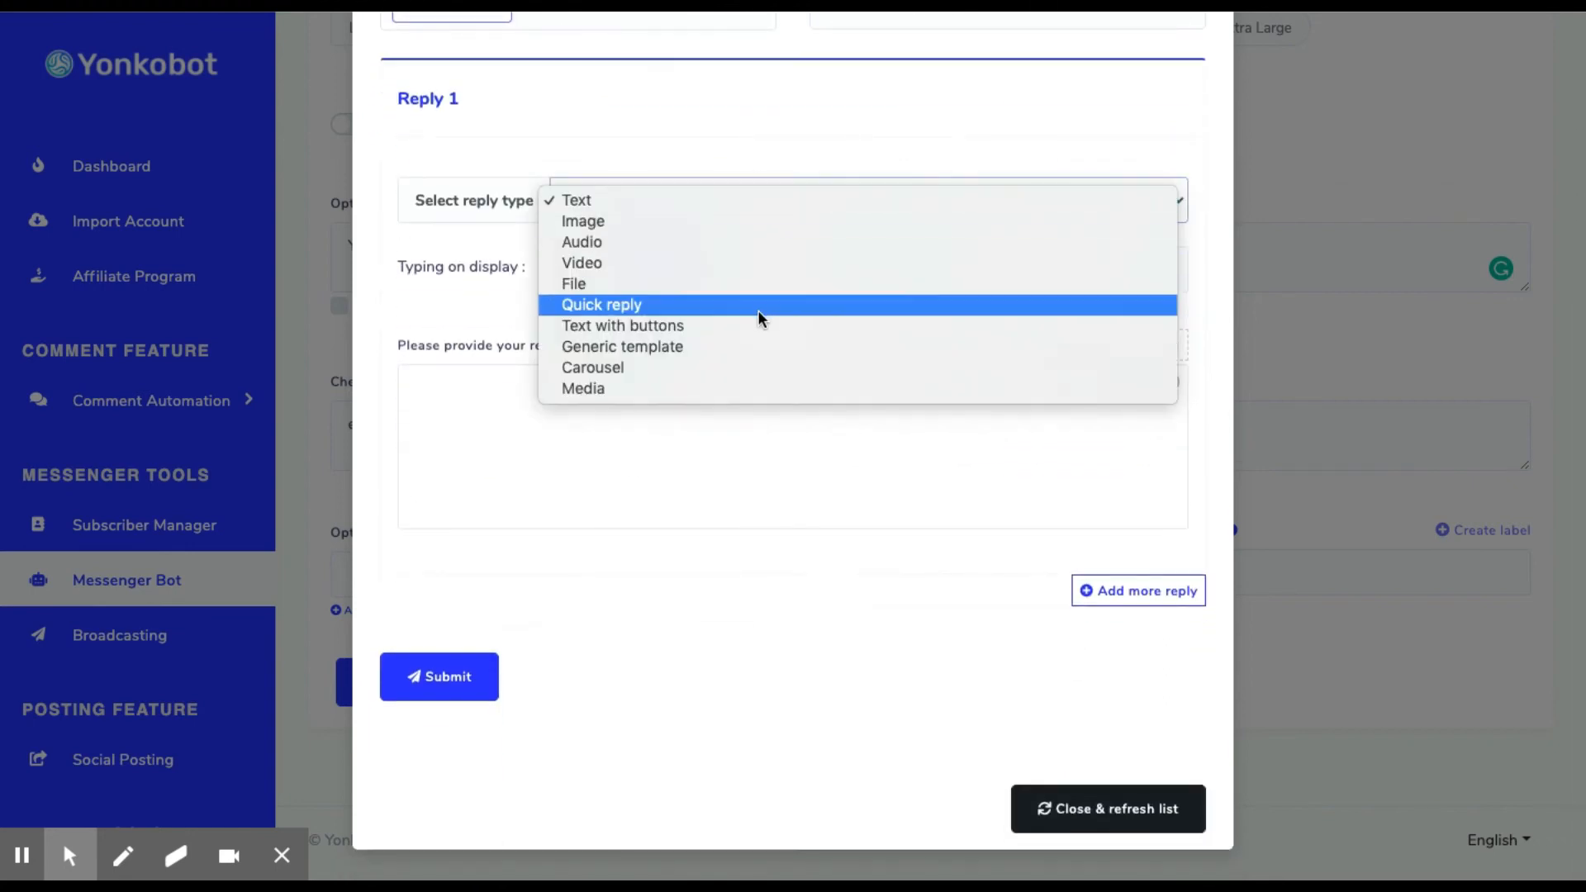
click(763, 346)
click(743, 201)
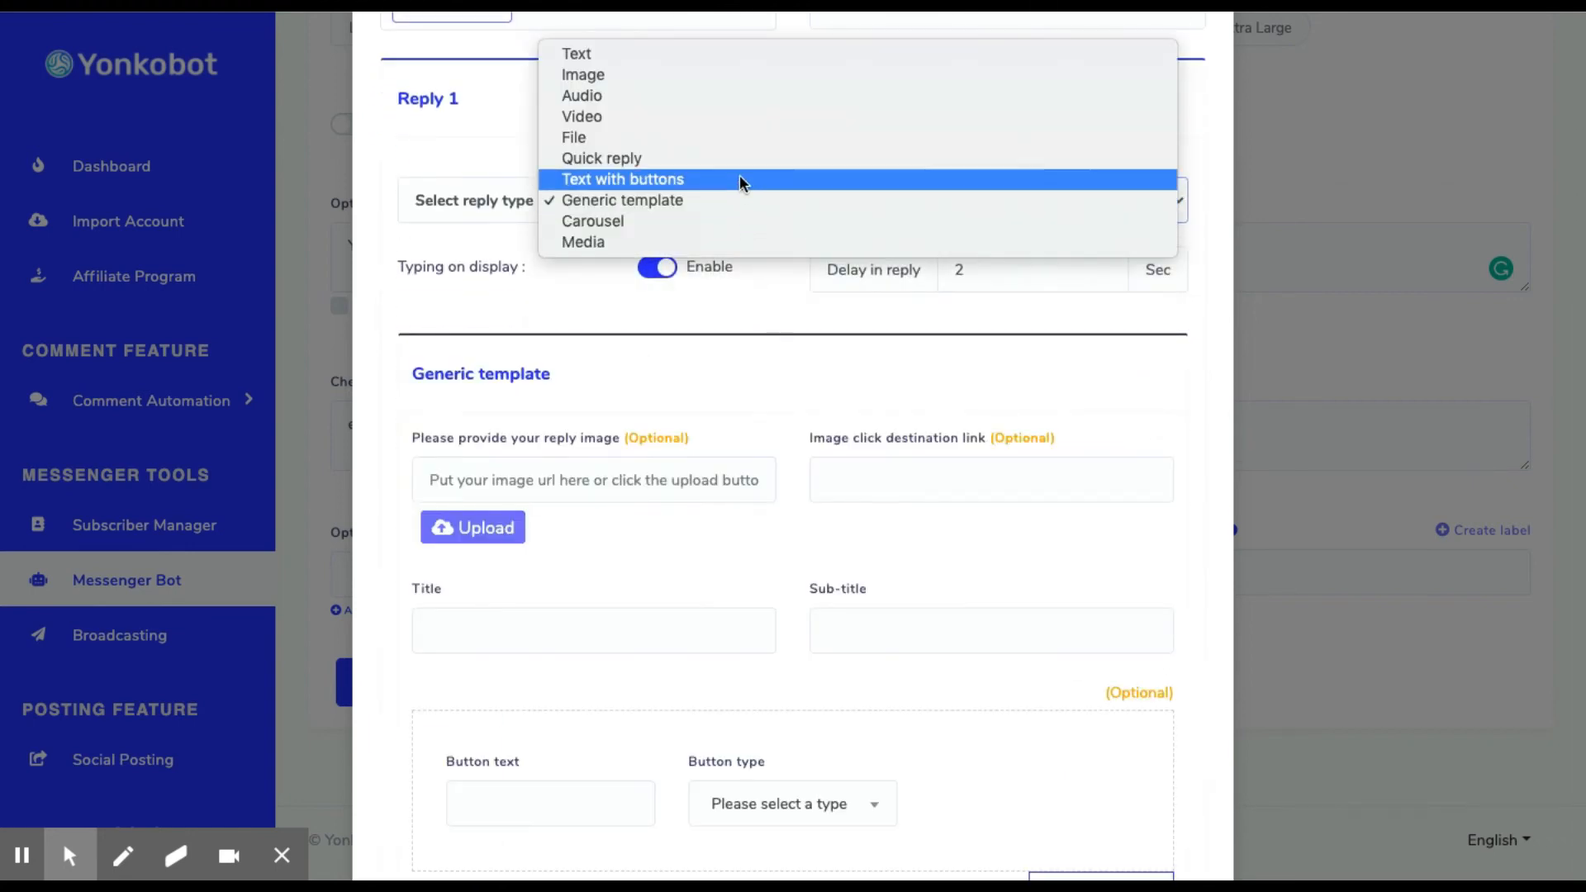
click(740, 179)
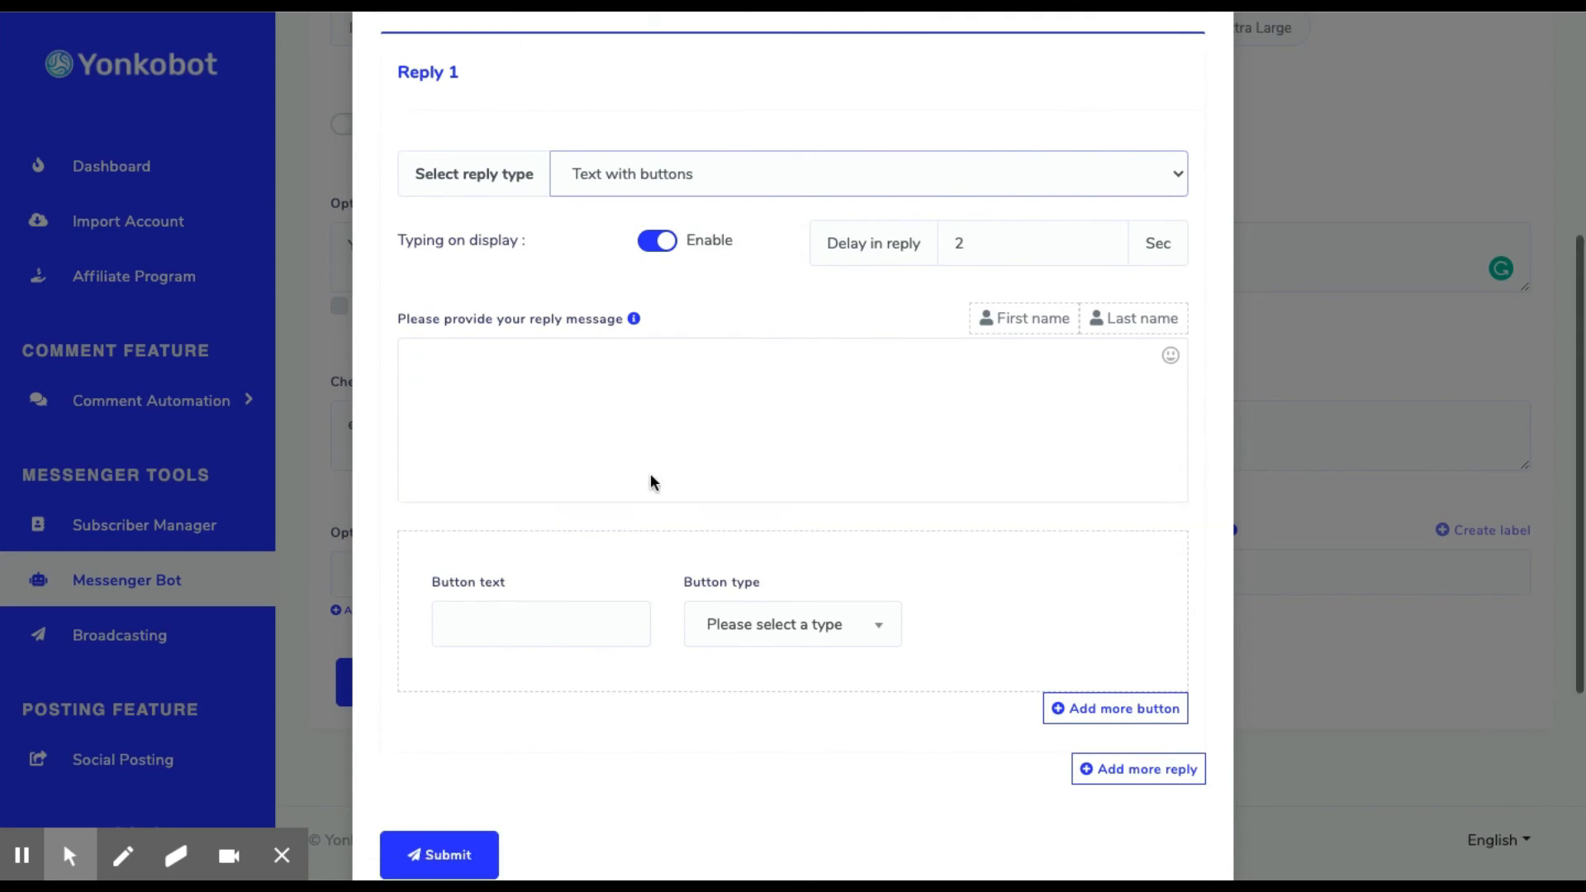
- Look through the button types available for Reply 1's button, without choosing one
click(723, 623)
click(789, 799)
click(801, 639)
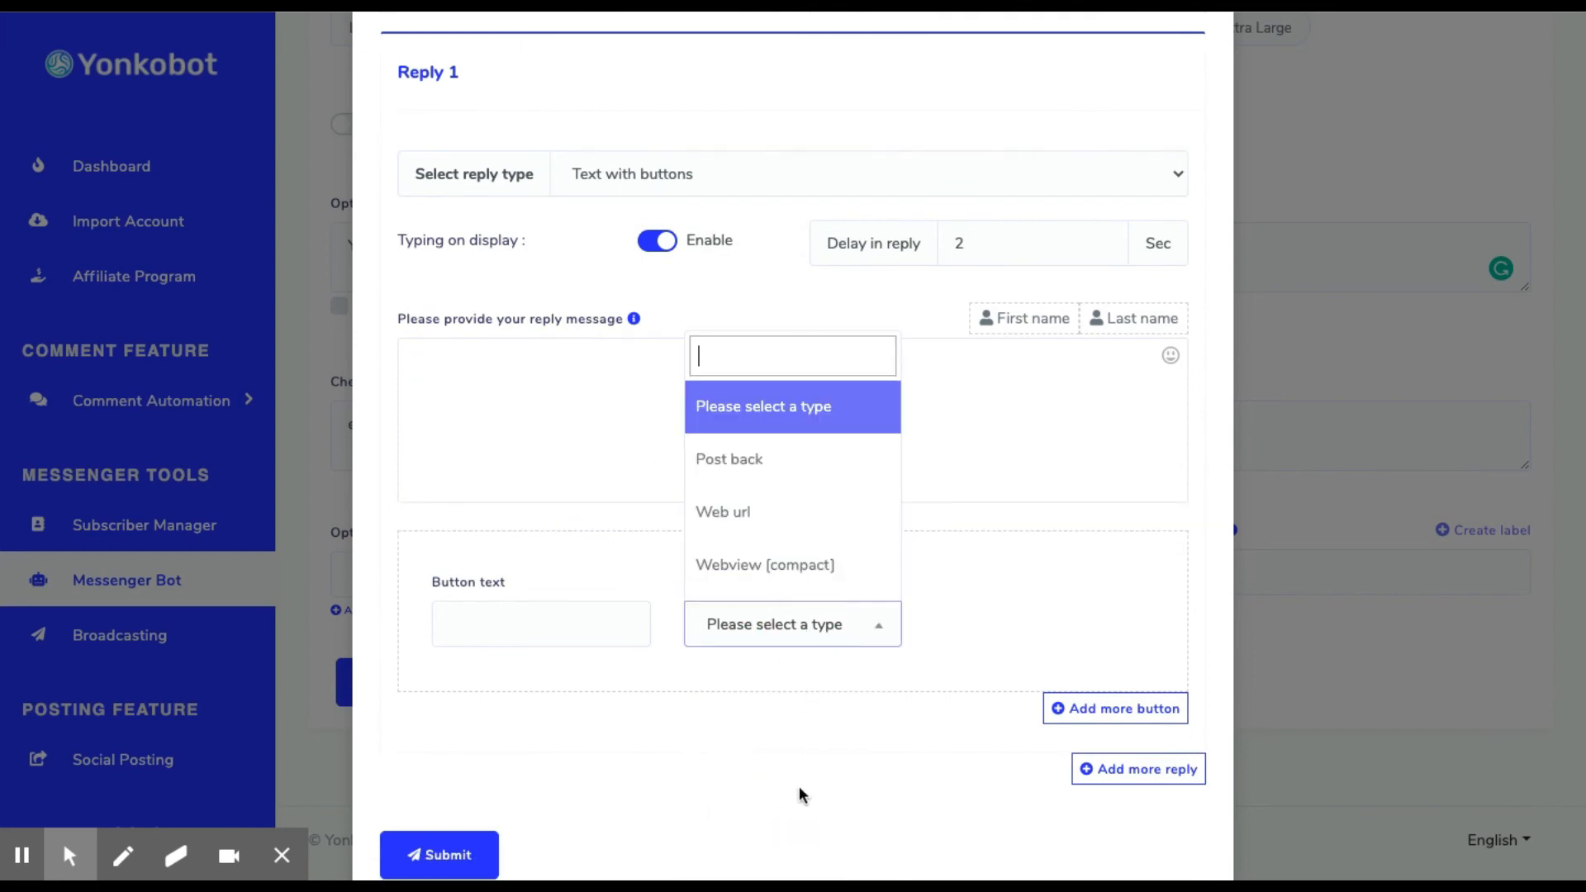
scroll(779, 507, down, 1)
scroll(779, 506, down, 5)
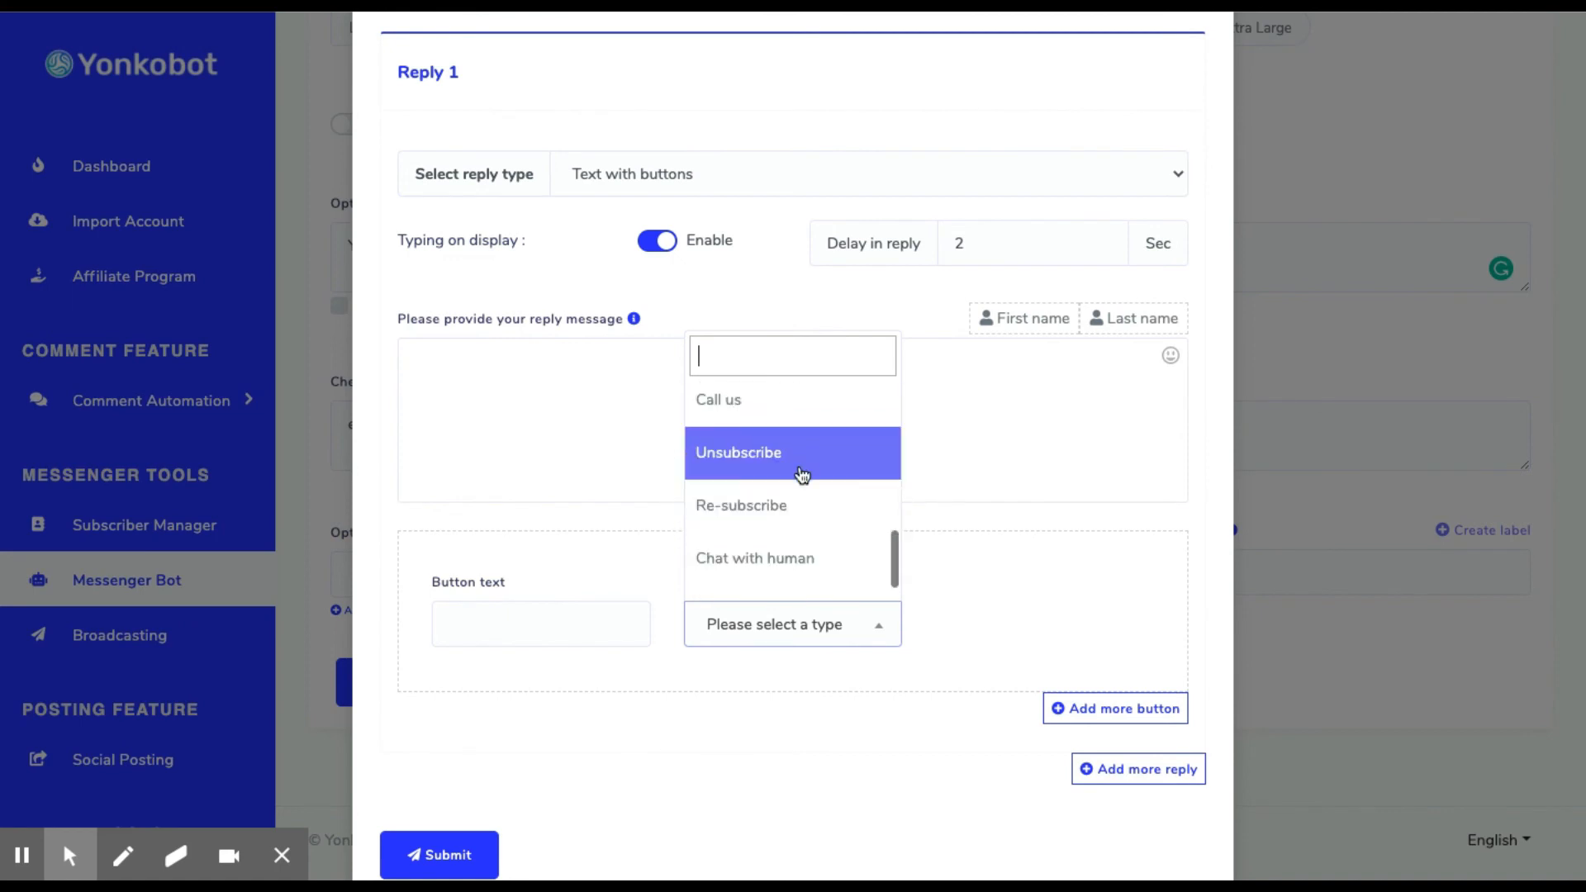
scroll(804, 537, down, 1)
- Enter "c'est très personnalisable" as the reply message of Reply 1
click(981, 442)
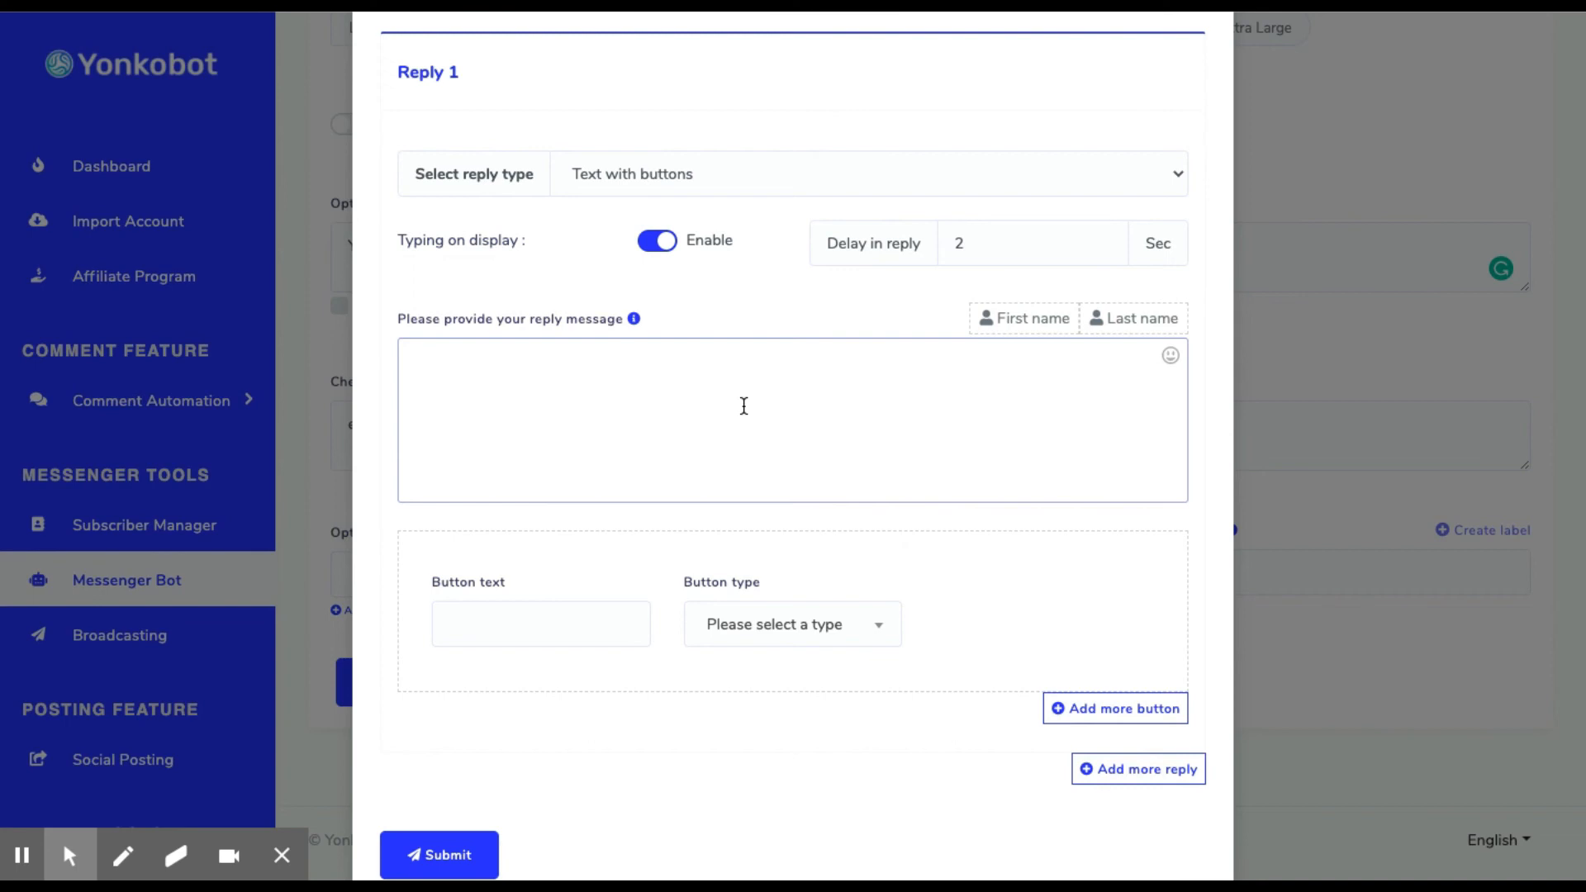
text(c'est très personnalisable)
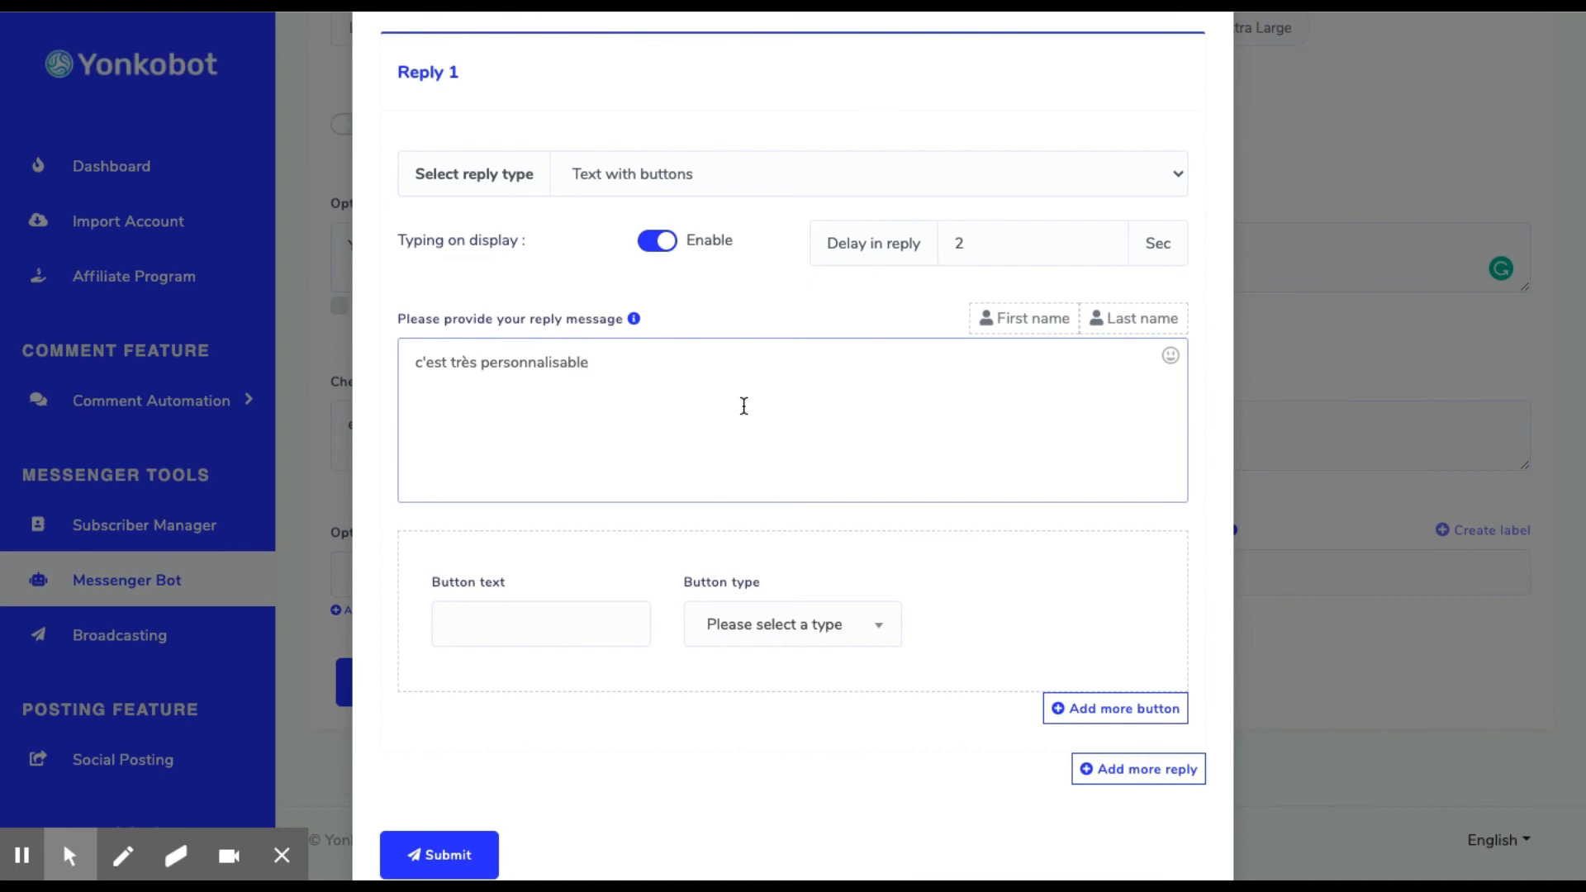
click(776, 438)
click(772, 630)
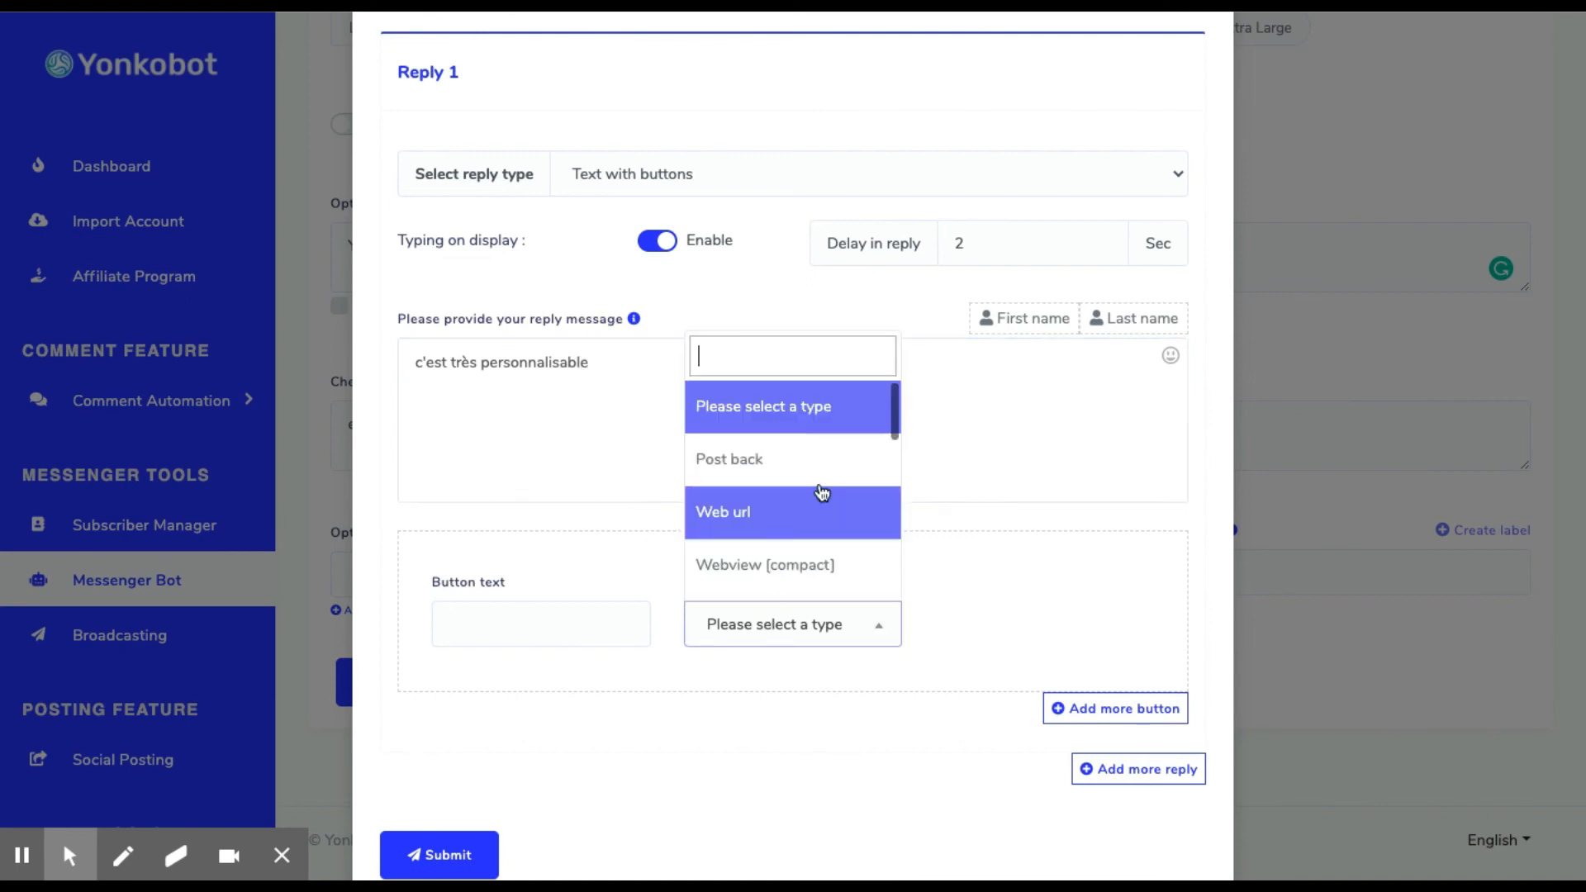
click(789, 509)
click(505, 621)
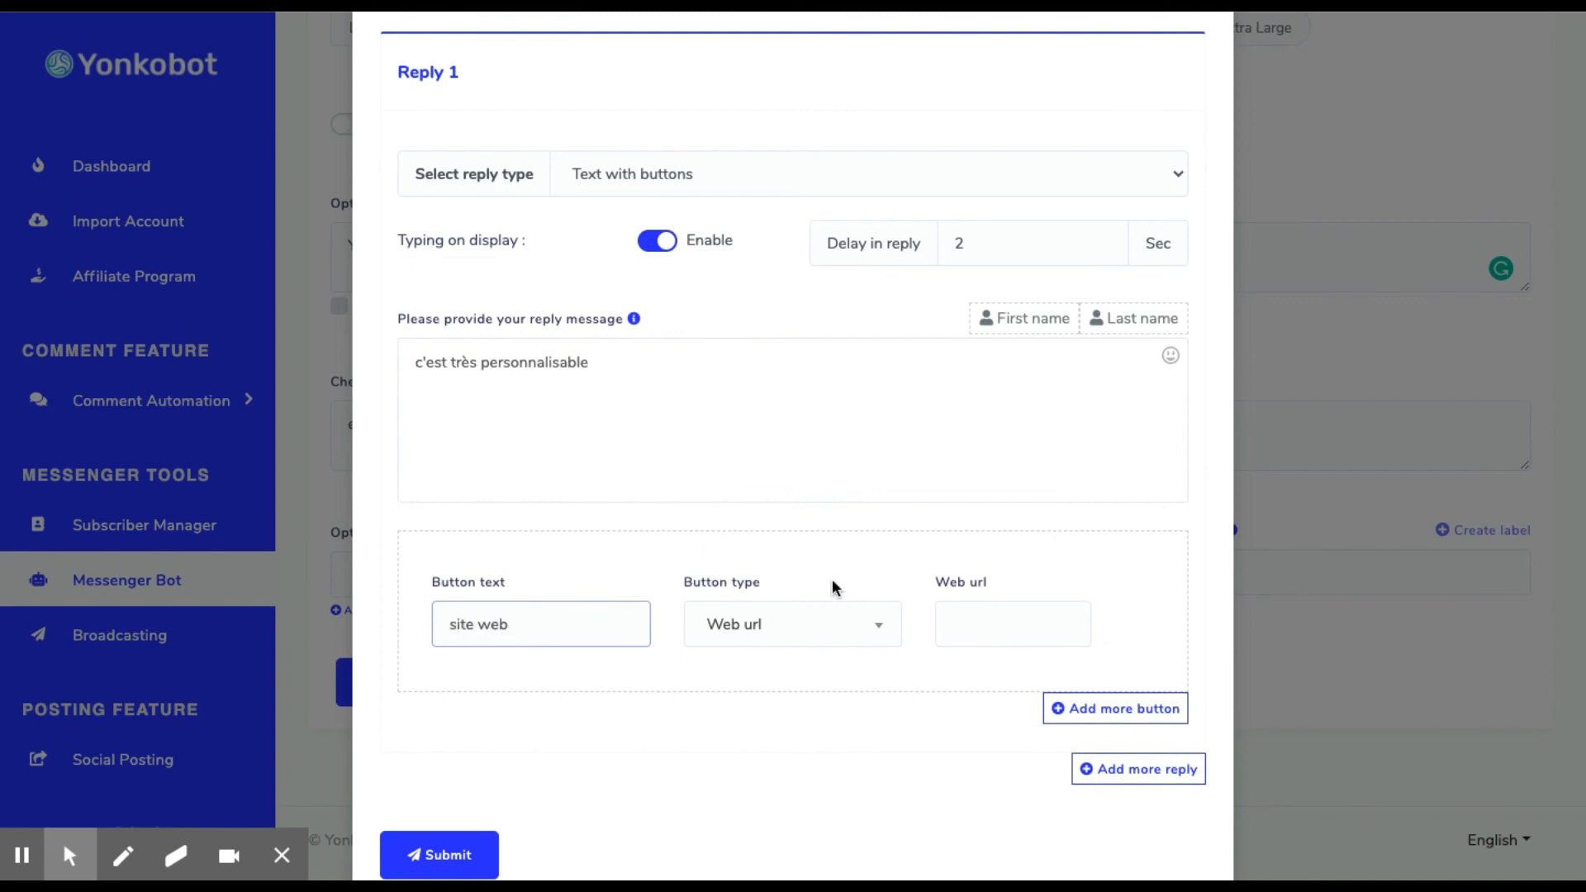
click(1038, 632)
text(https:/)
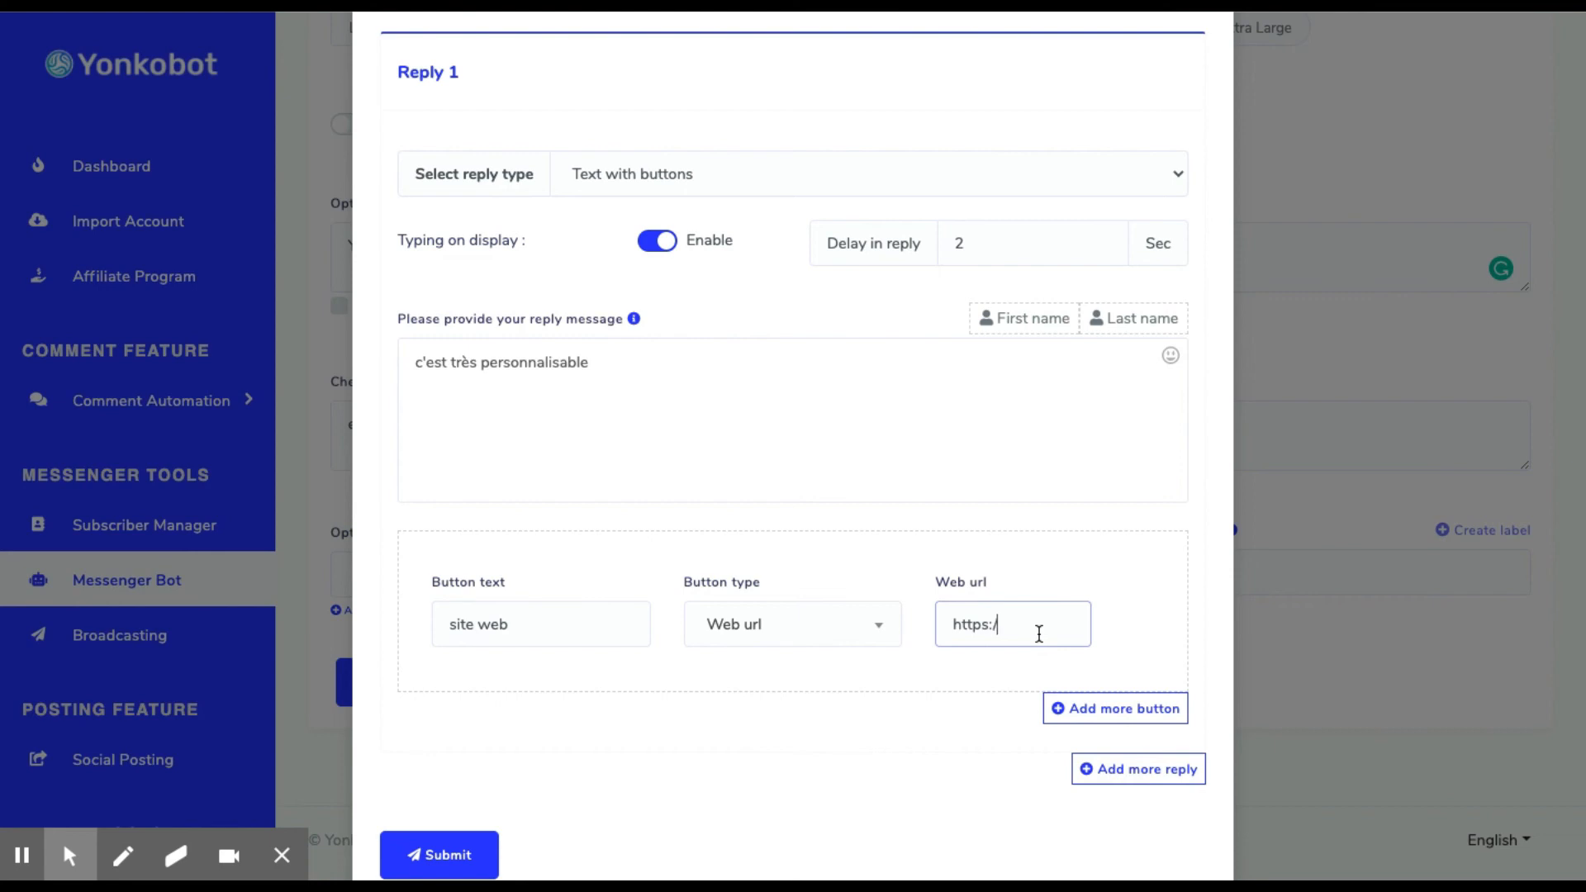
text(/yonkobot.com)
- Add a second Post back button labelled "Questions ?" that uses the Questions Affiliation postback
click(1117, 708)
scroll(777, 628, down, 2)
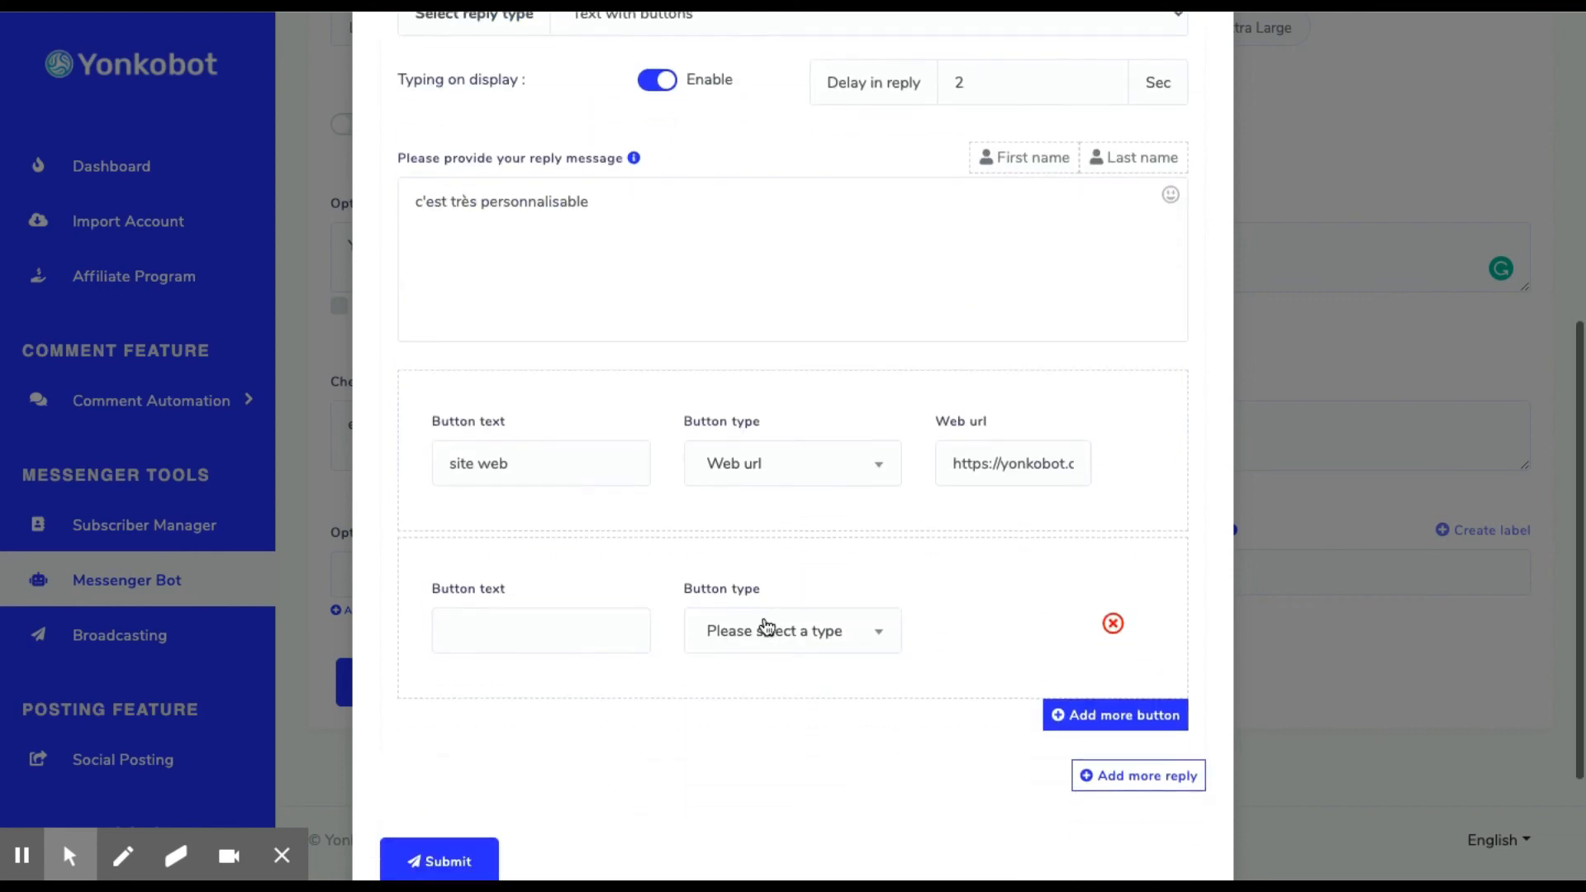
click(510, 625)
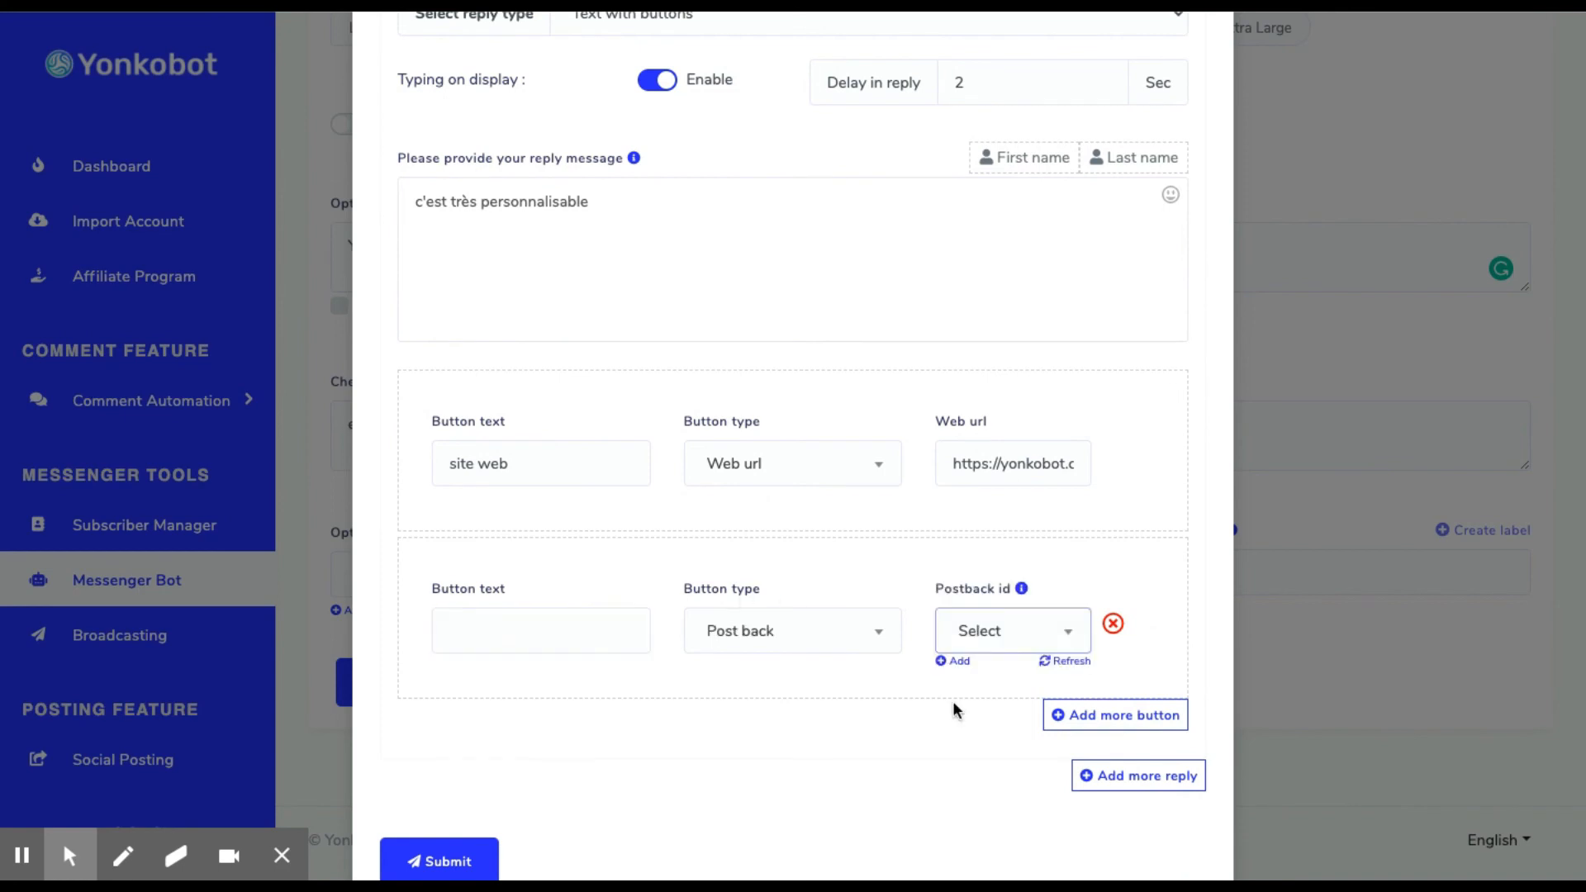
click(989, 635)
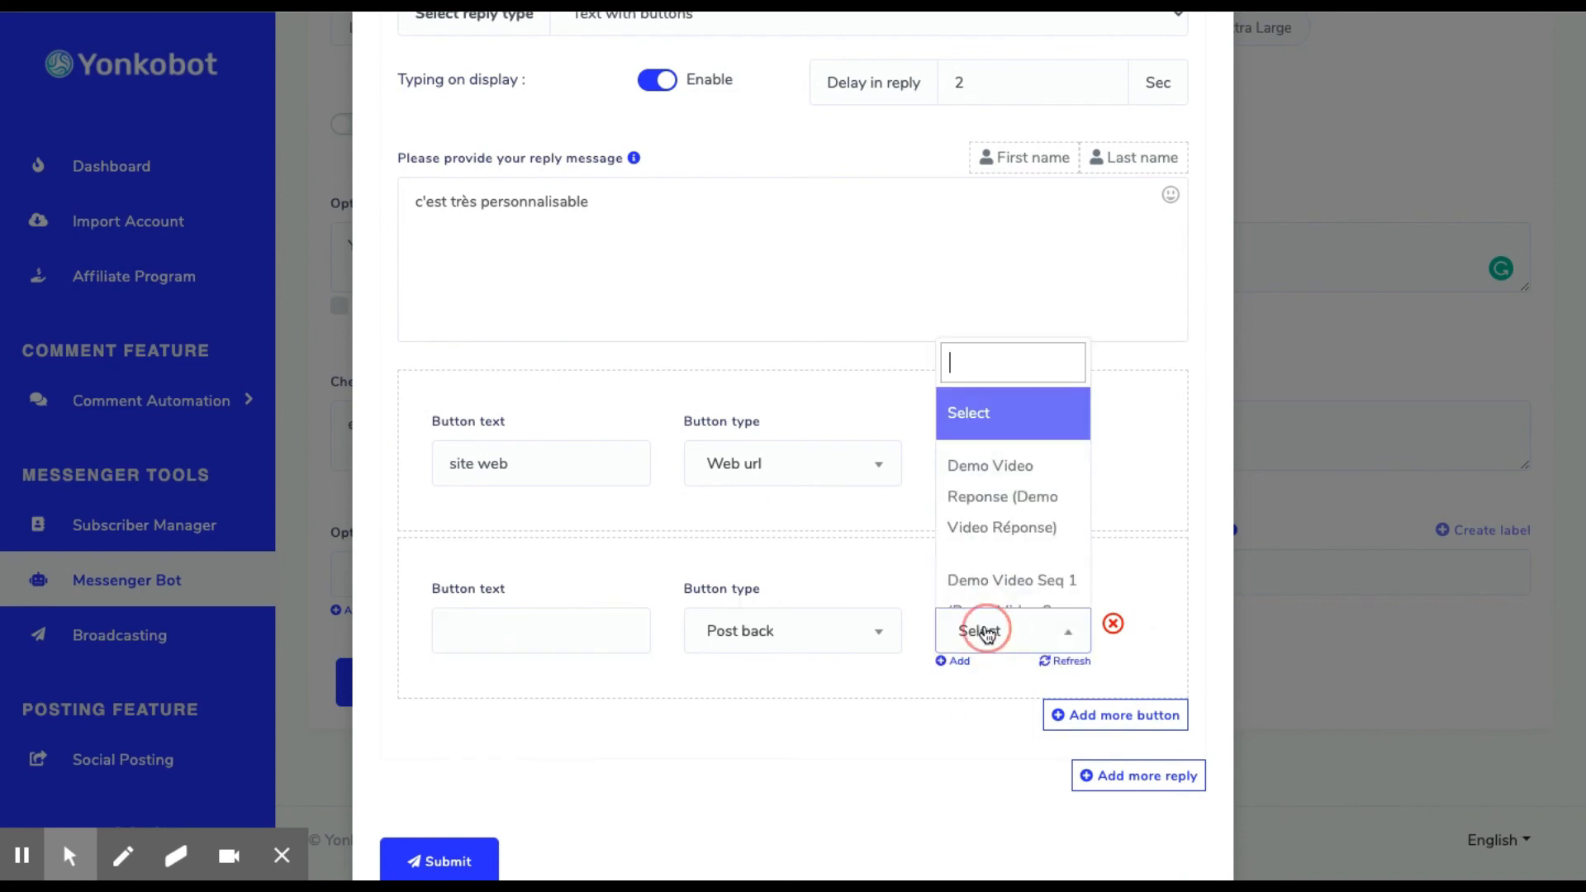
scroll(1038, 538, down, 5)
scroll(1039, 538, down, 3)
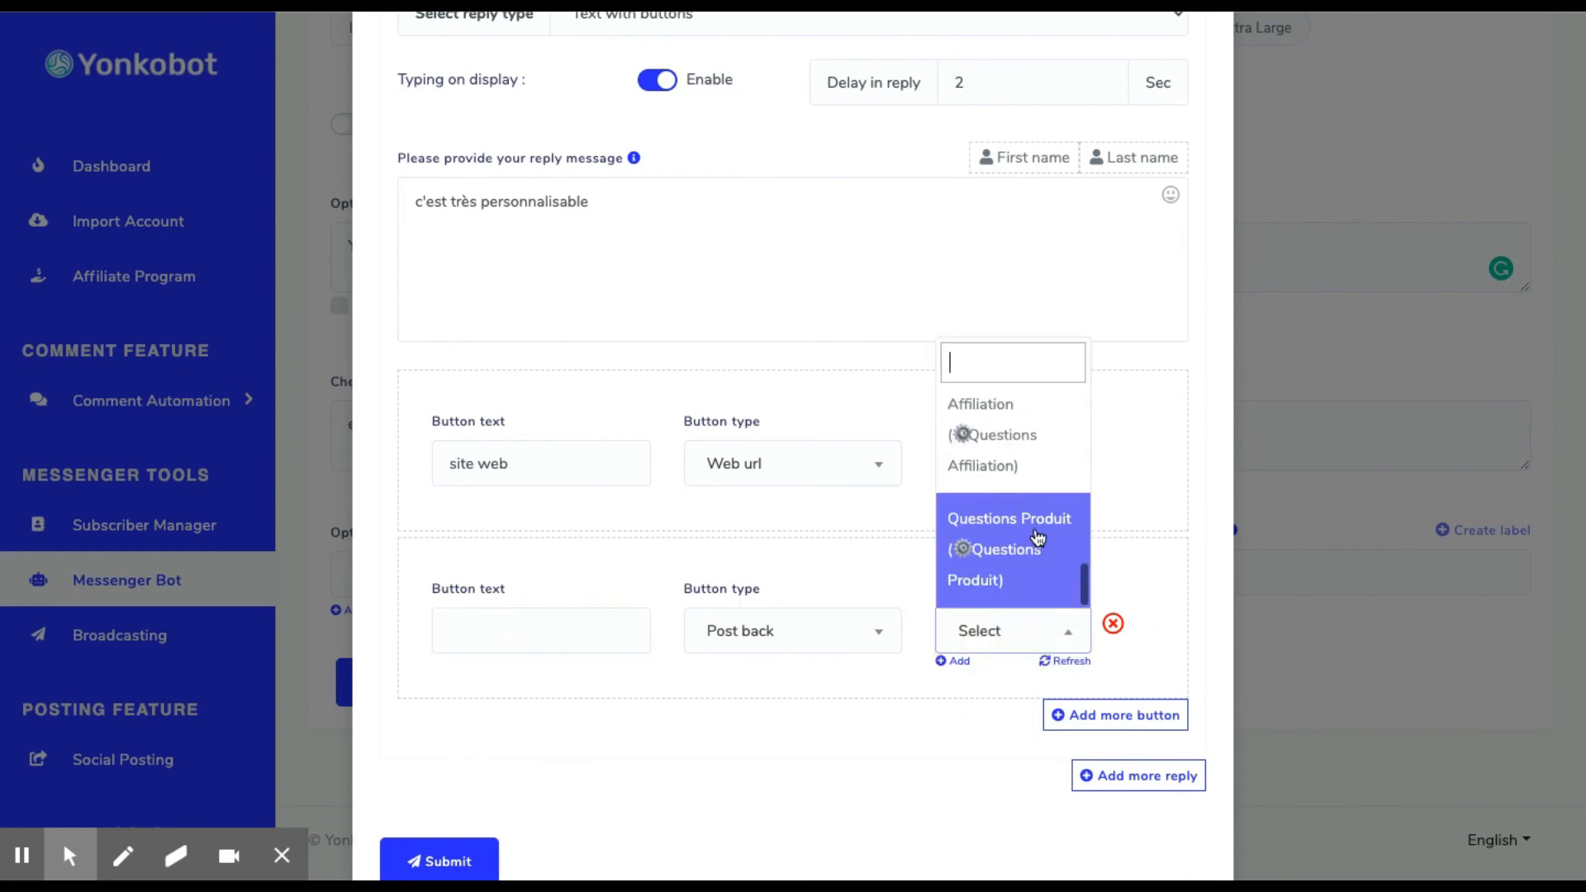
click(1029, 472)
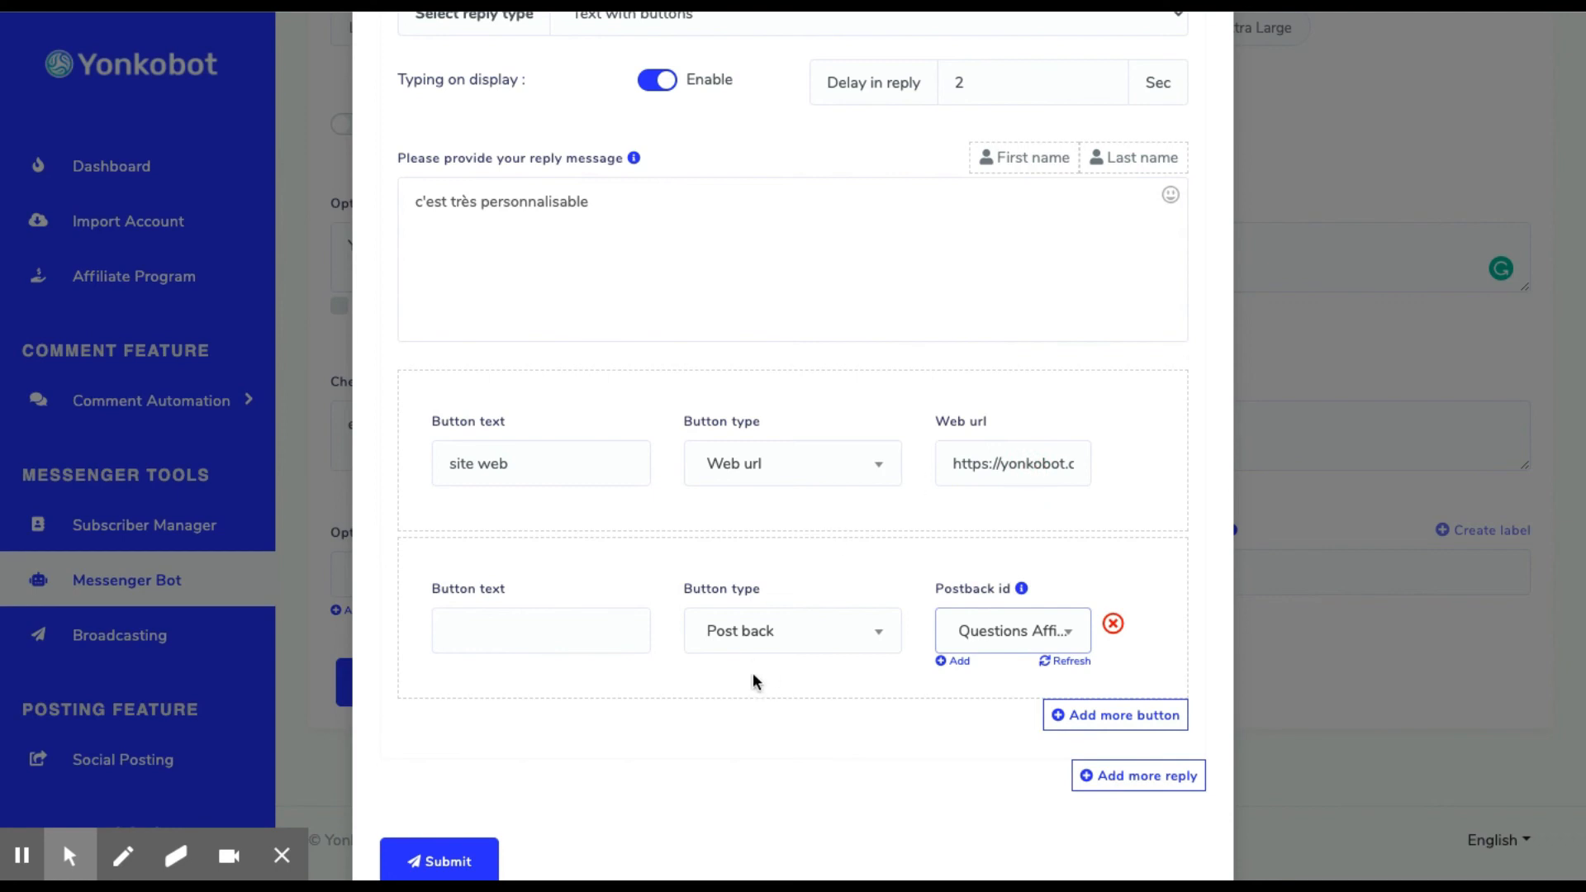
click(520, 624)
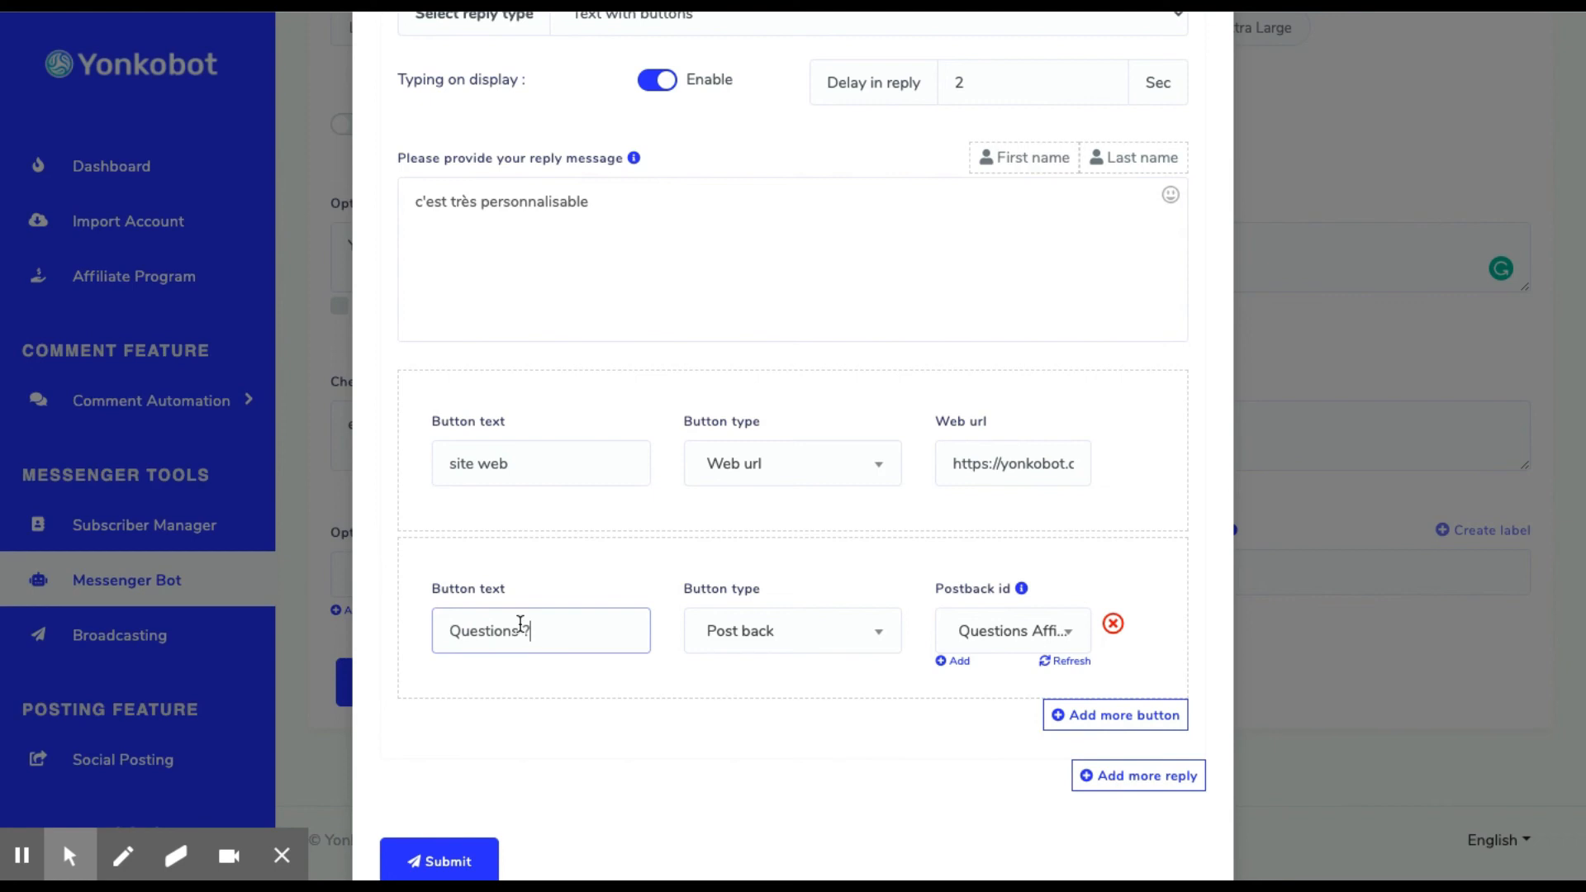
- Submit the Optin Checkbox template and close its form, refreshing the plugin's template list
click(456, 859)
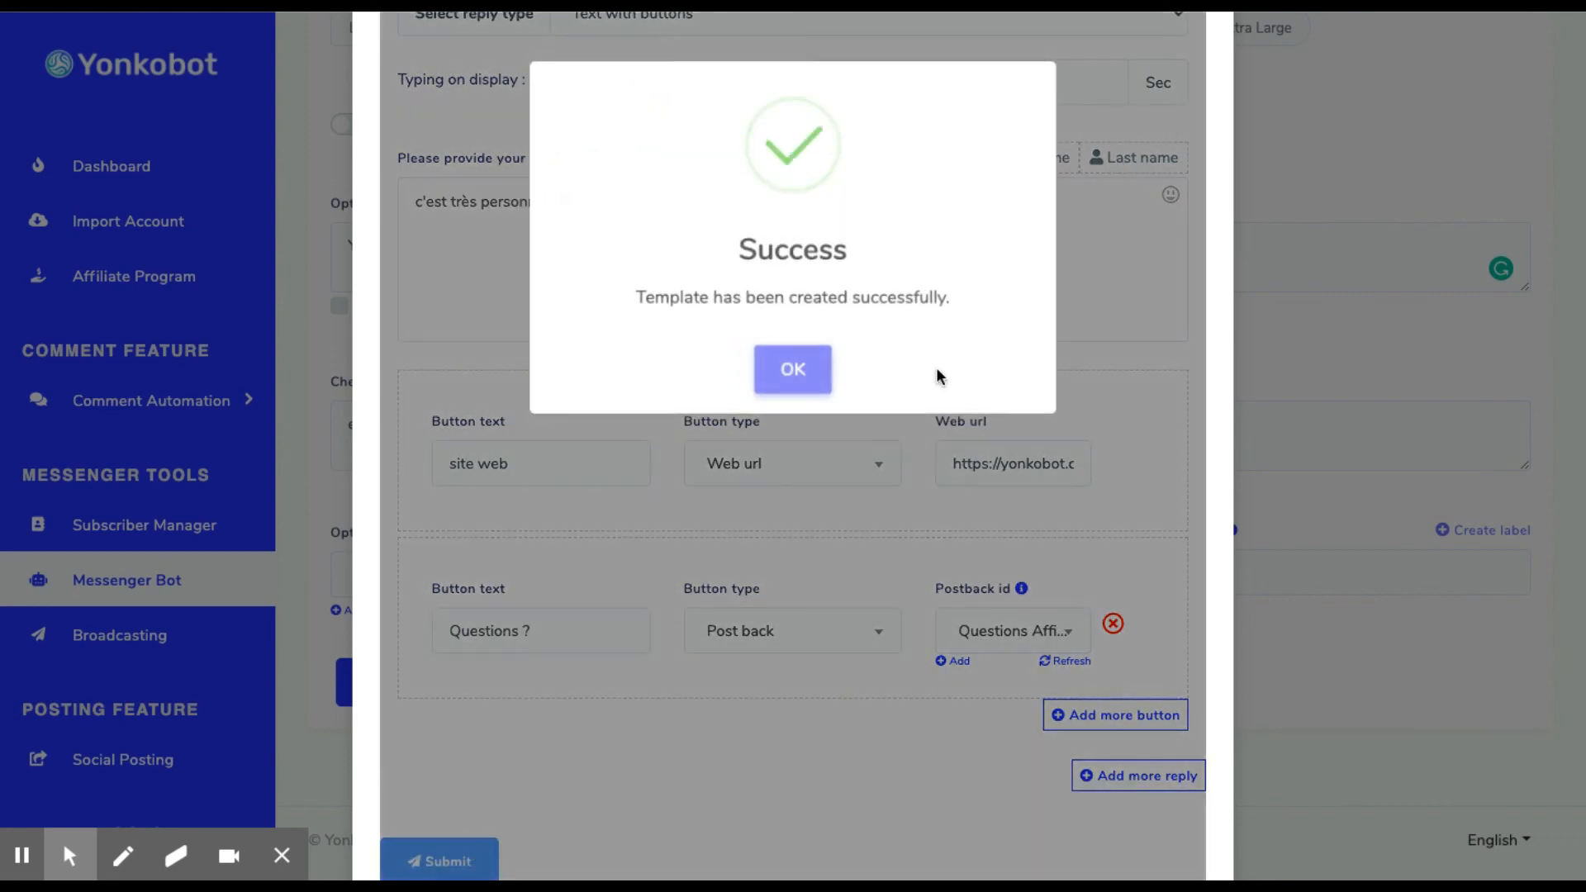
click(801, 383)
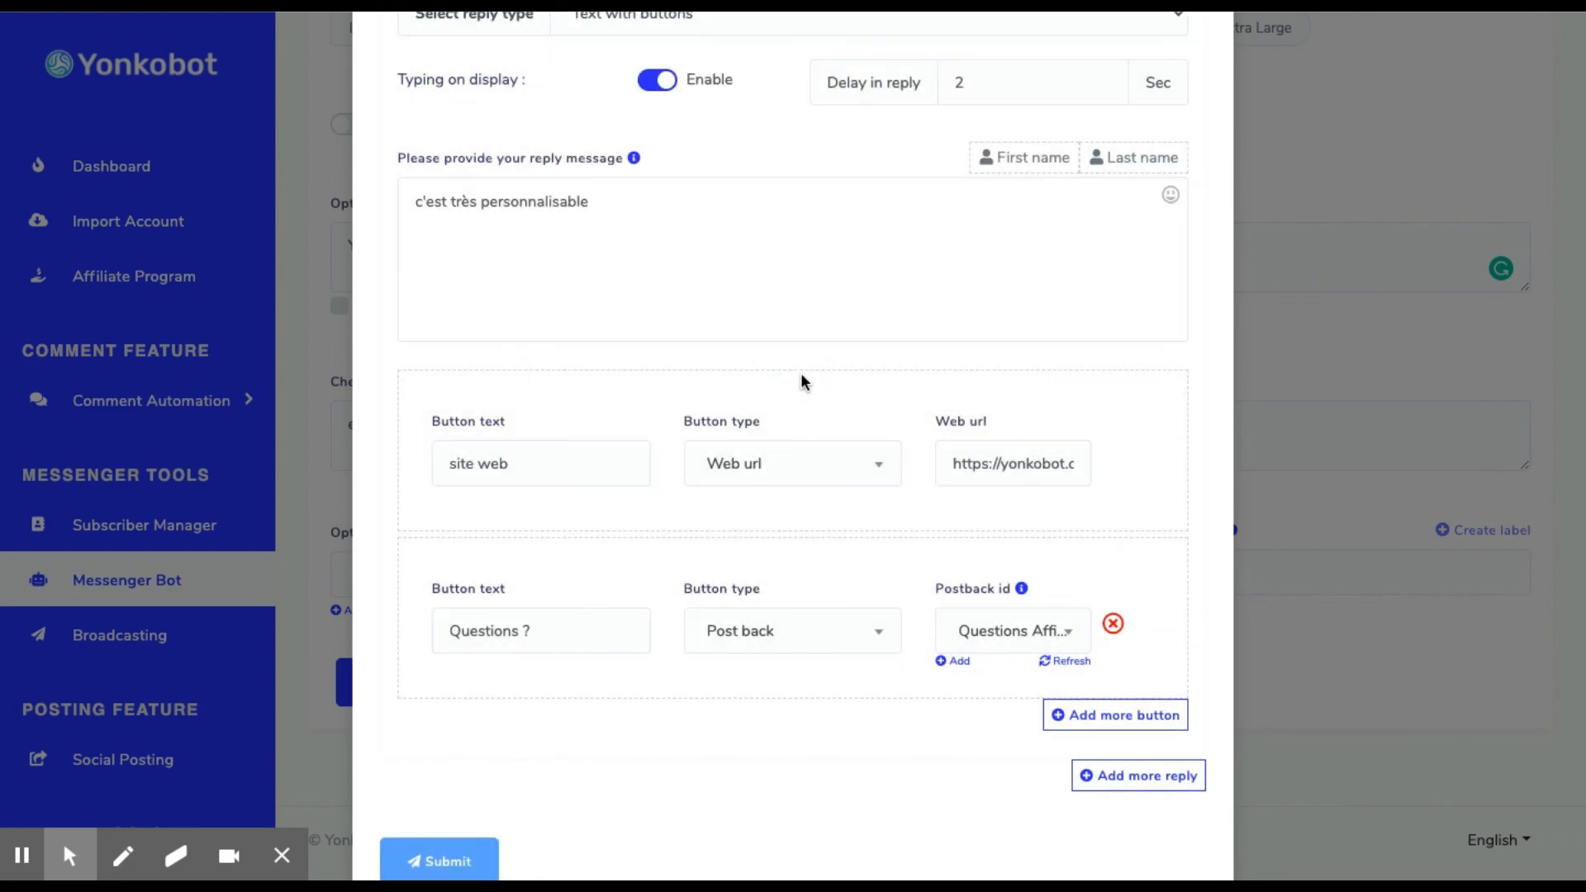
scroll(855, 385, down, 3)
click(1154, 811)
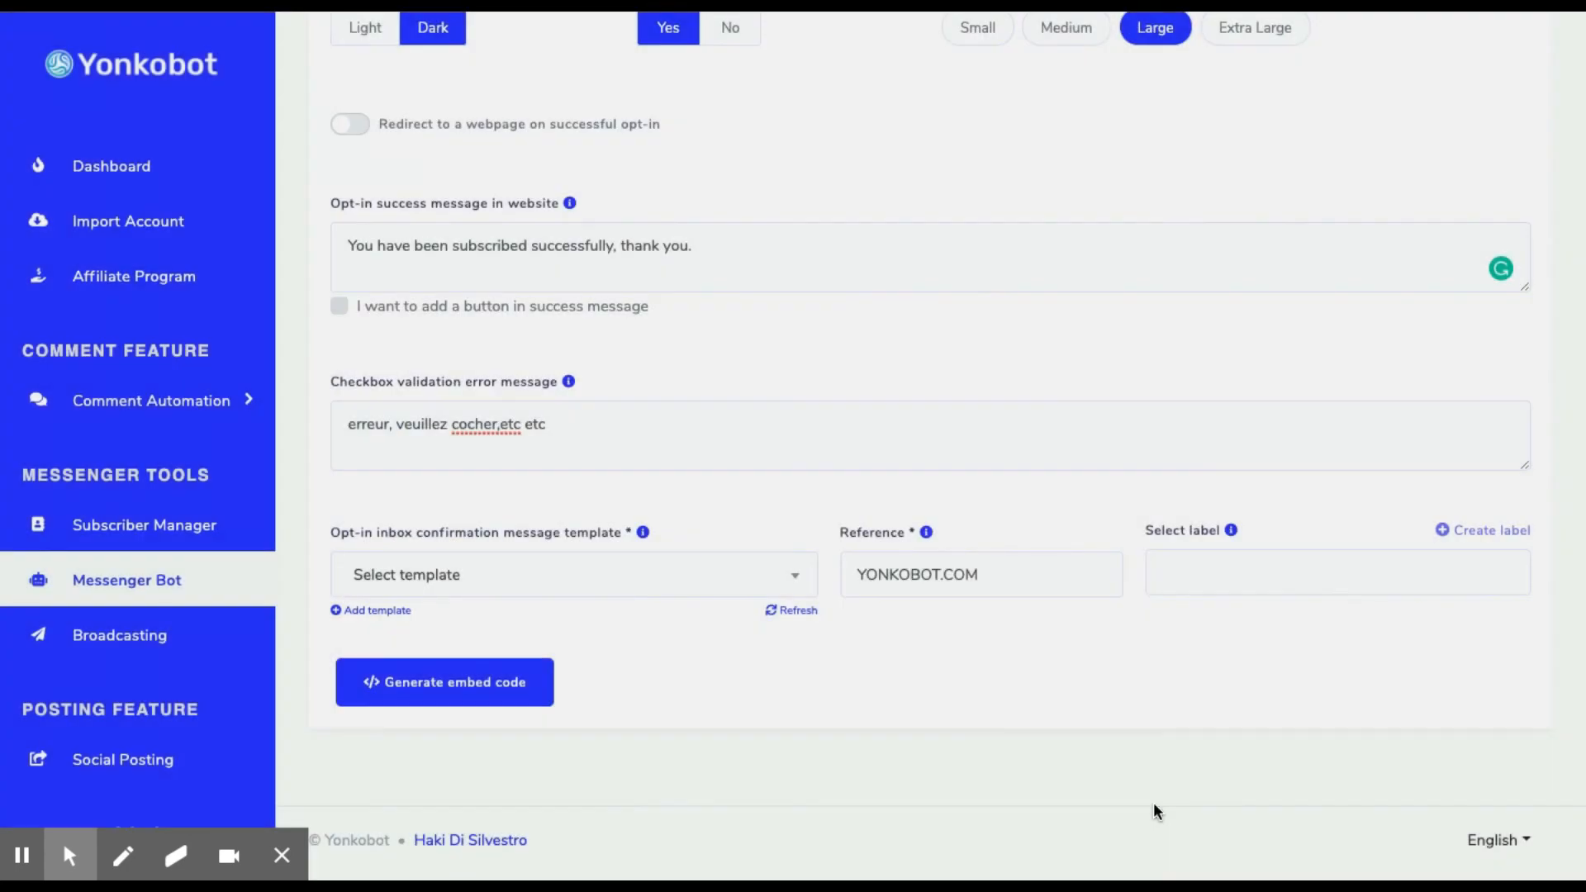
- Replace the checkbox plugin's reference with "yonkobot28"
drag(991, 575, 824, 574)
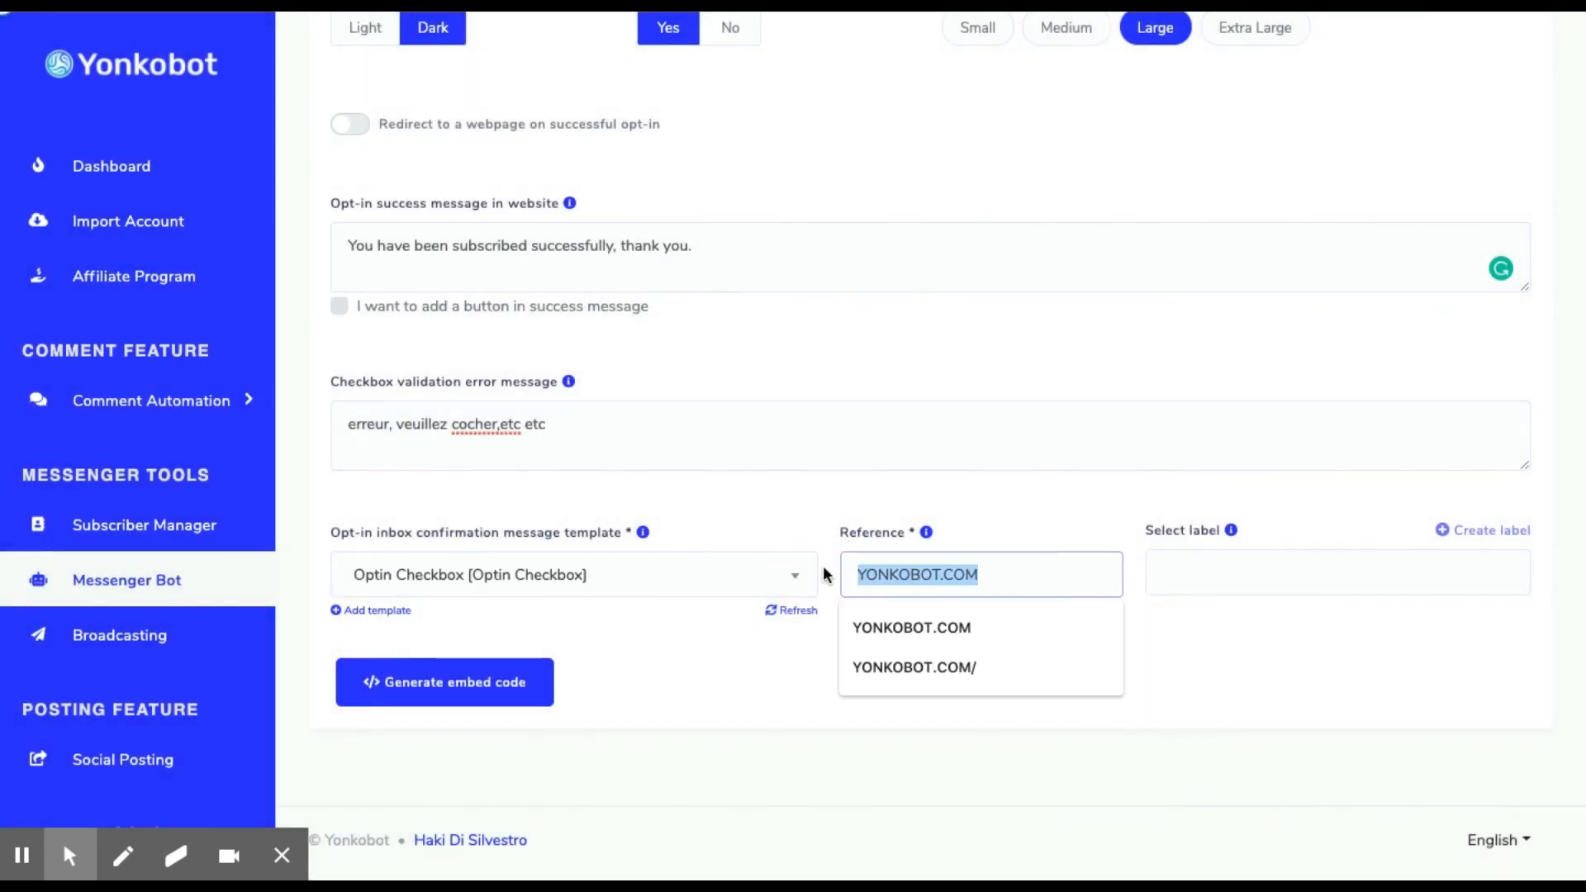
text(yonkobo)
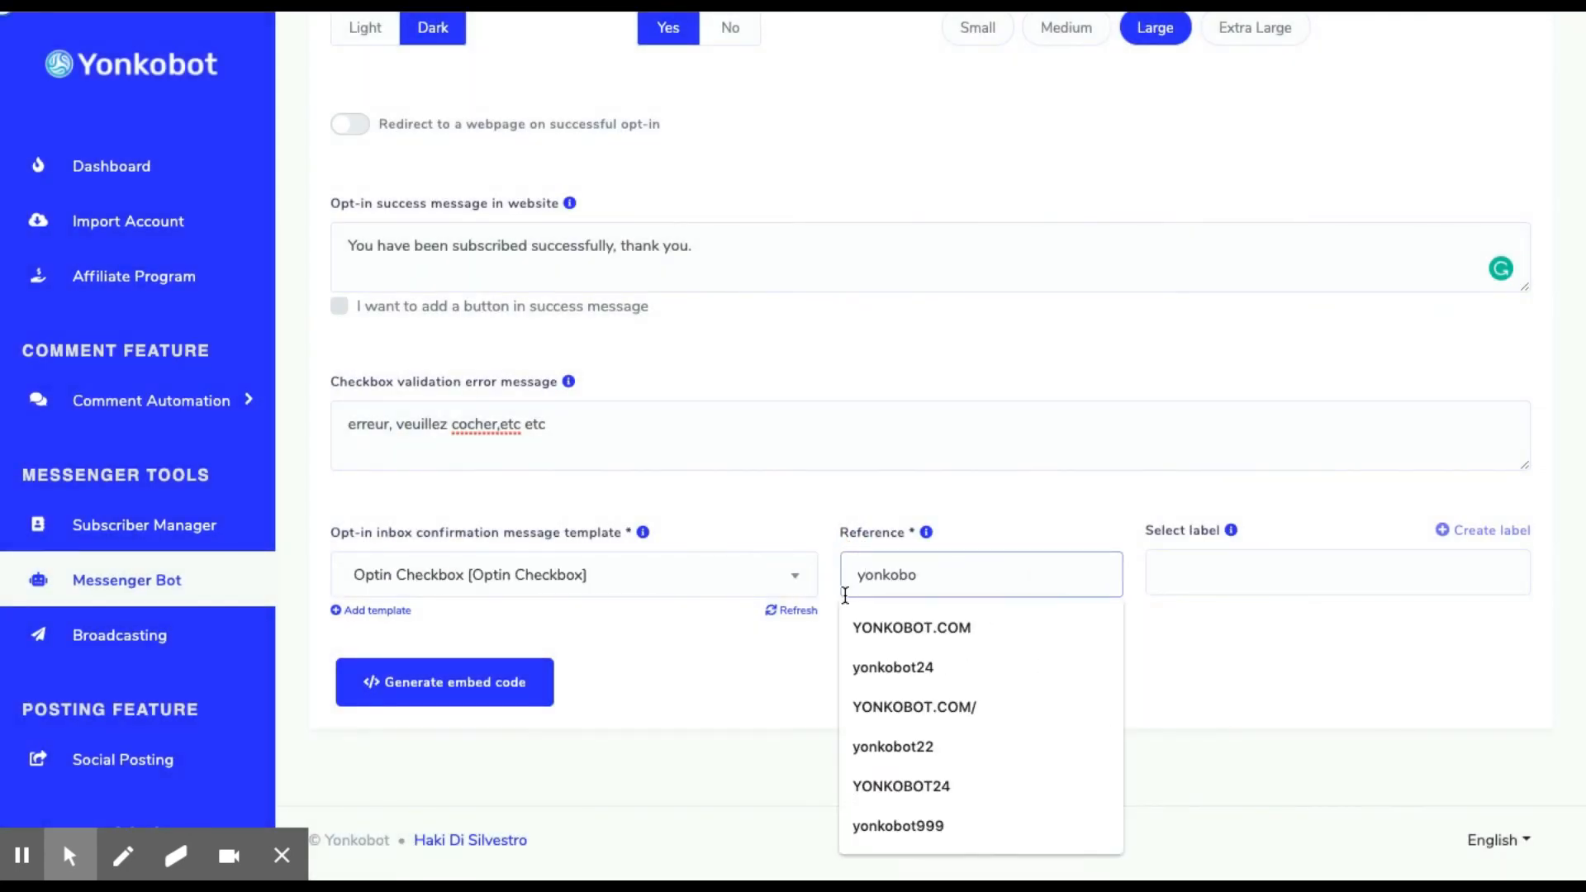
text(t28)
click(1046, 681)
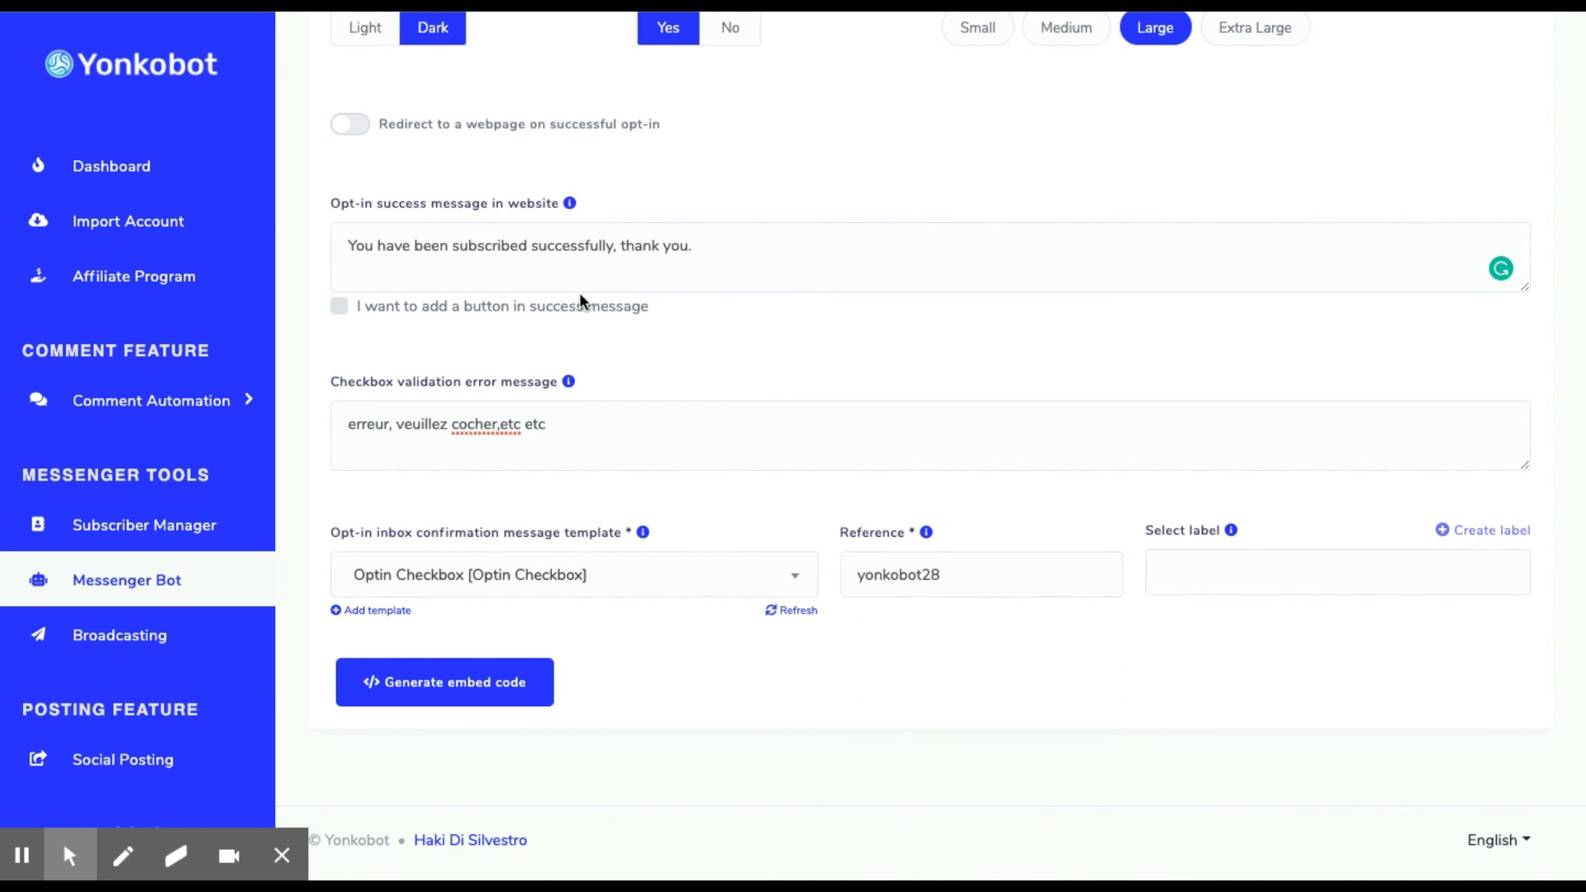
- Review the redirect and success-message button settings along with the website success message, leaving both options off
click(343, 123)
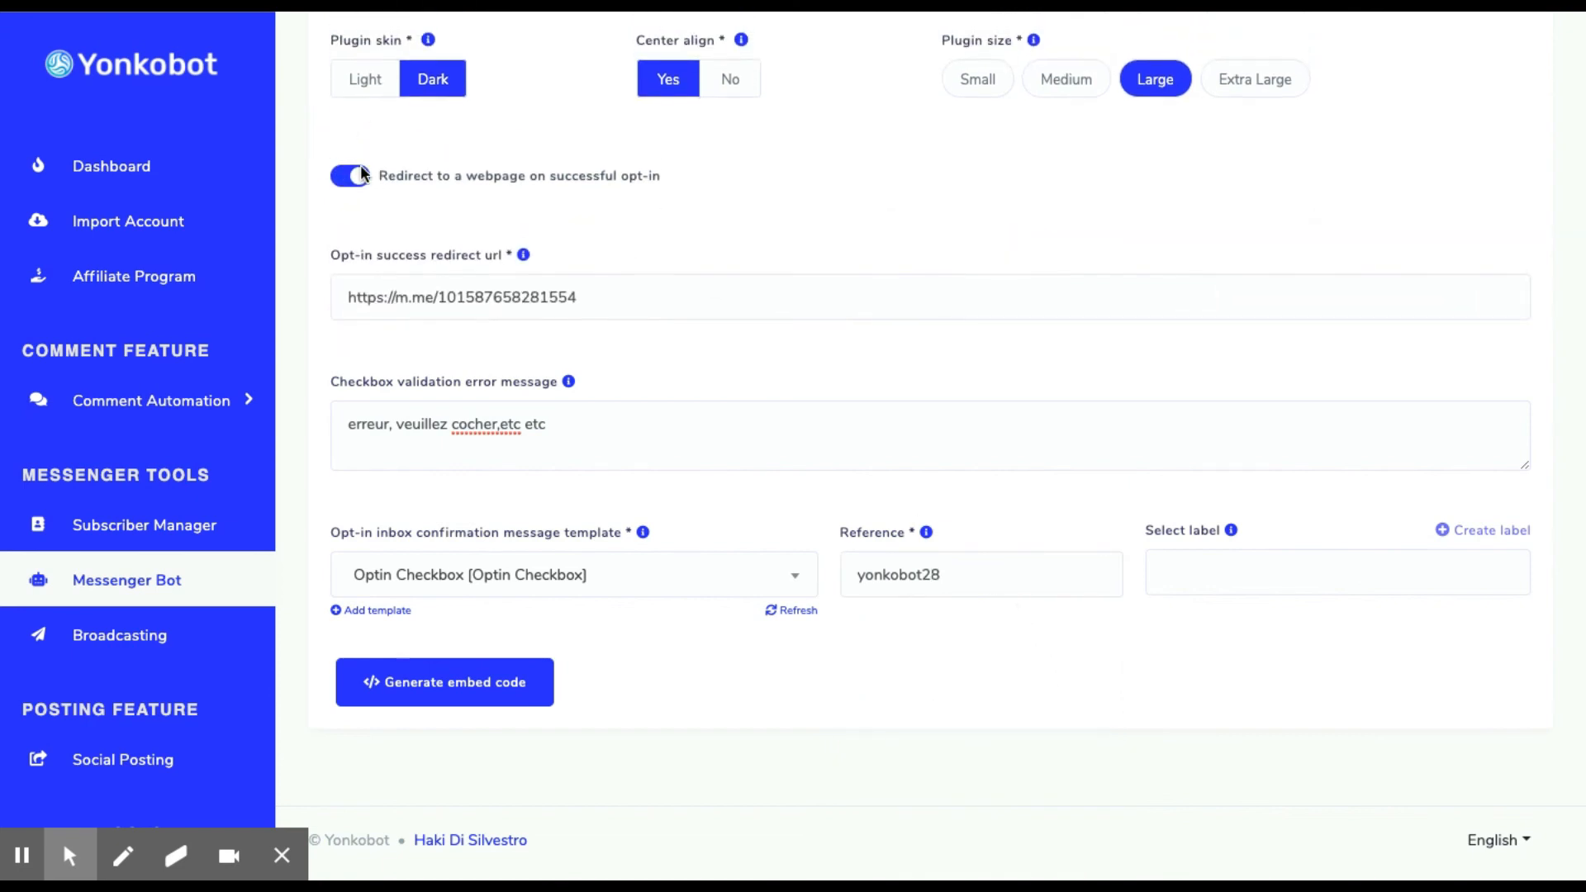
click(358, 173)
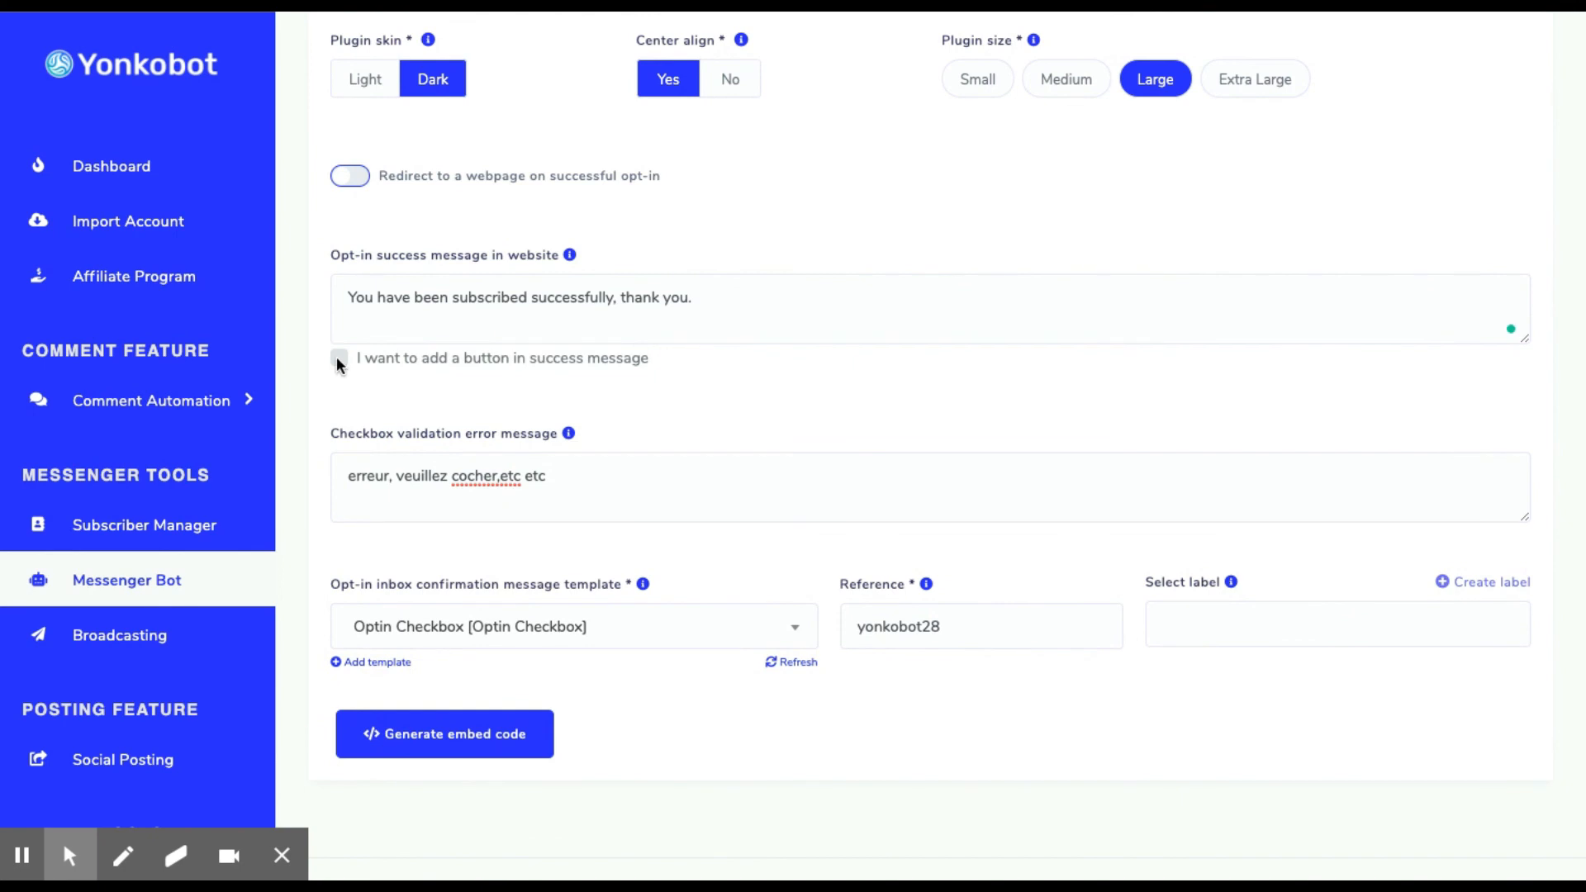
click(339, 359)
click(339, 359)
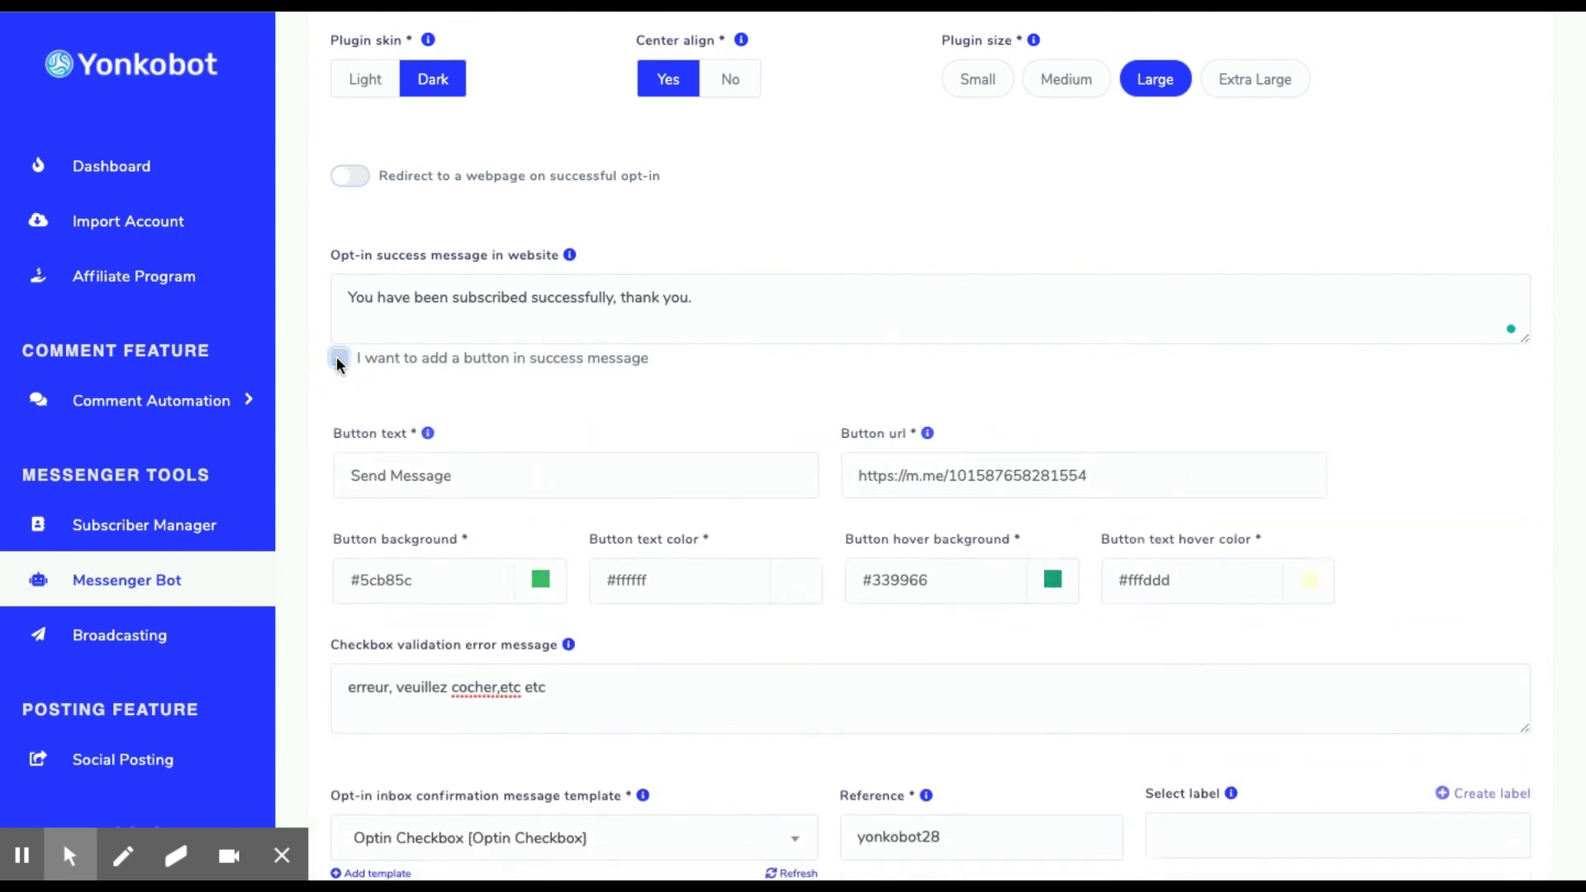
drag(869, 291, 374, 268)
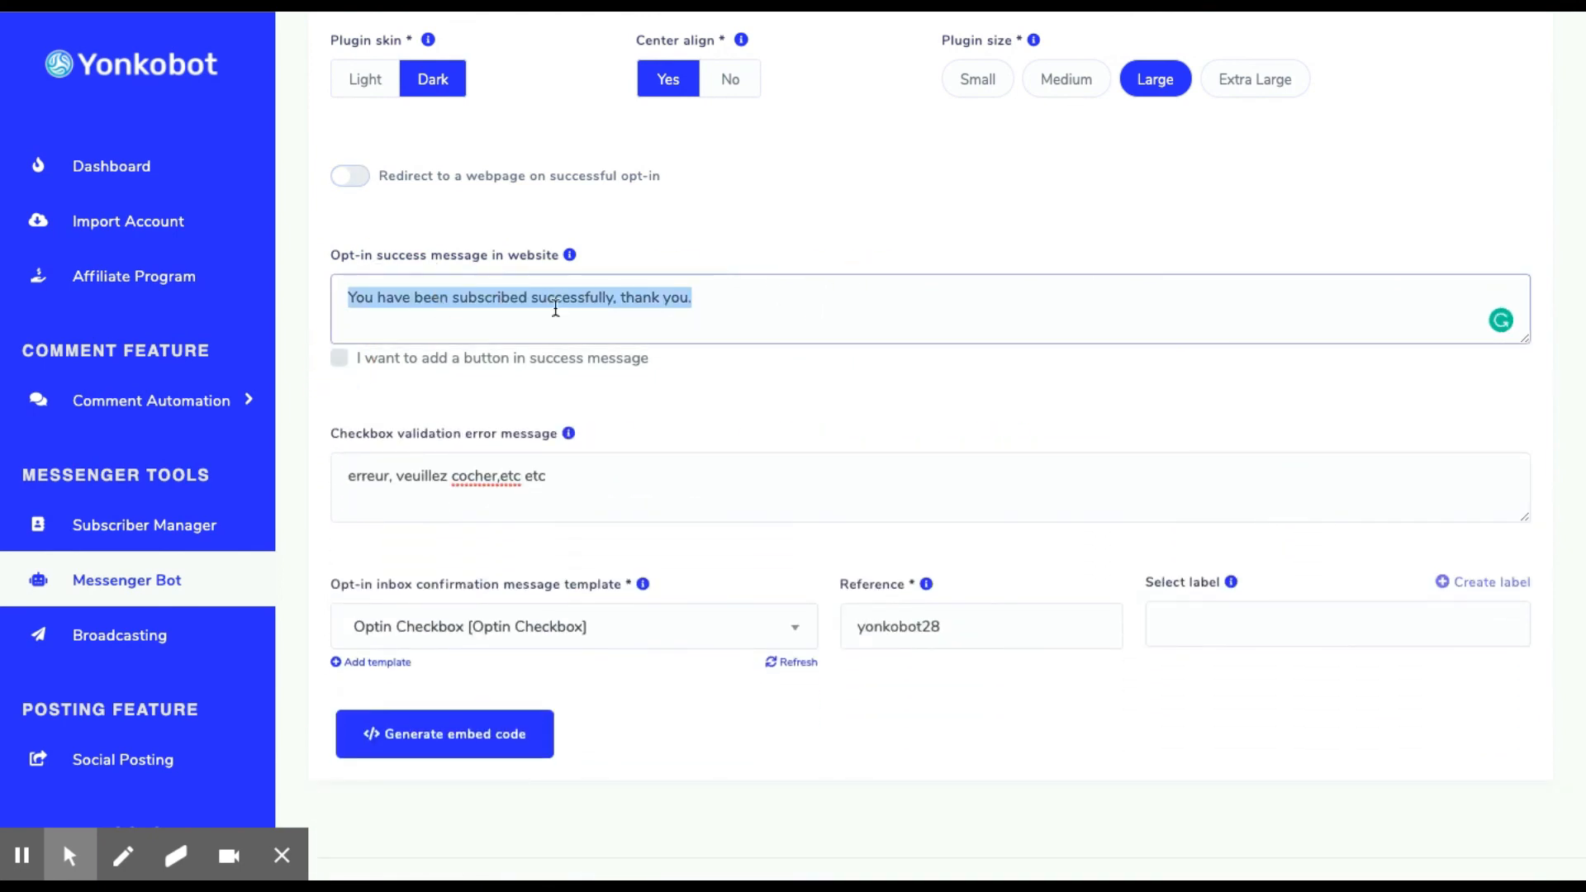
click(746, 310)
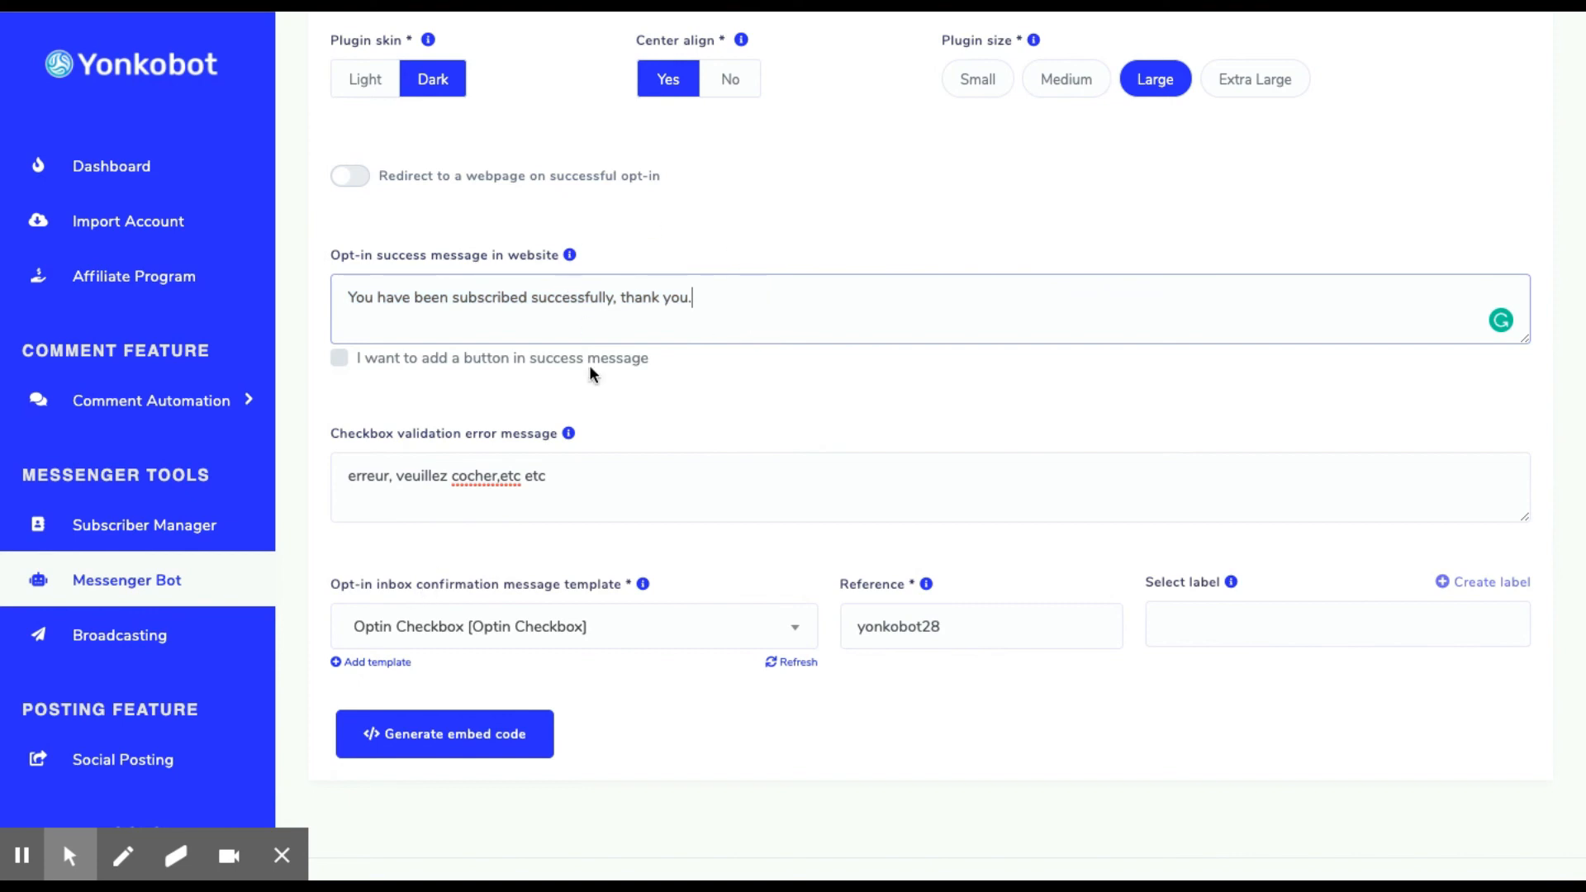
- Generate the checkbox plugin's embed code and look over the full code snippet
scroll(641, 438, up, 4)
scroll(652, 423, down, 5)
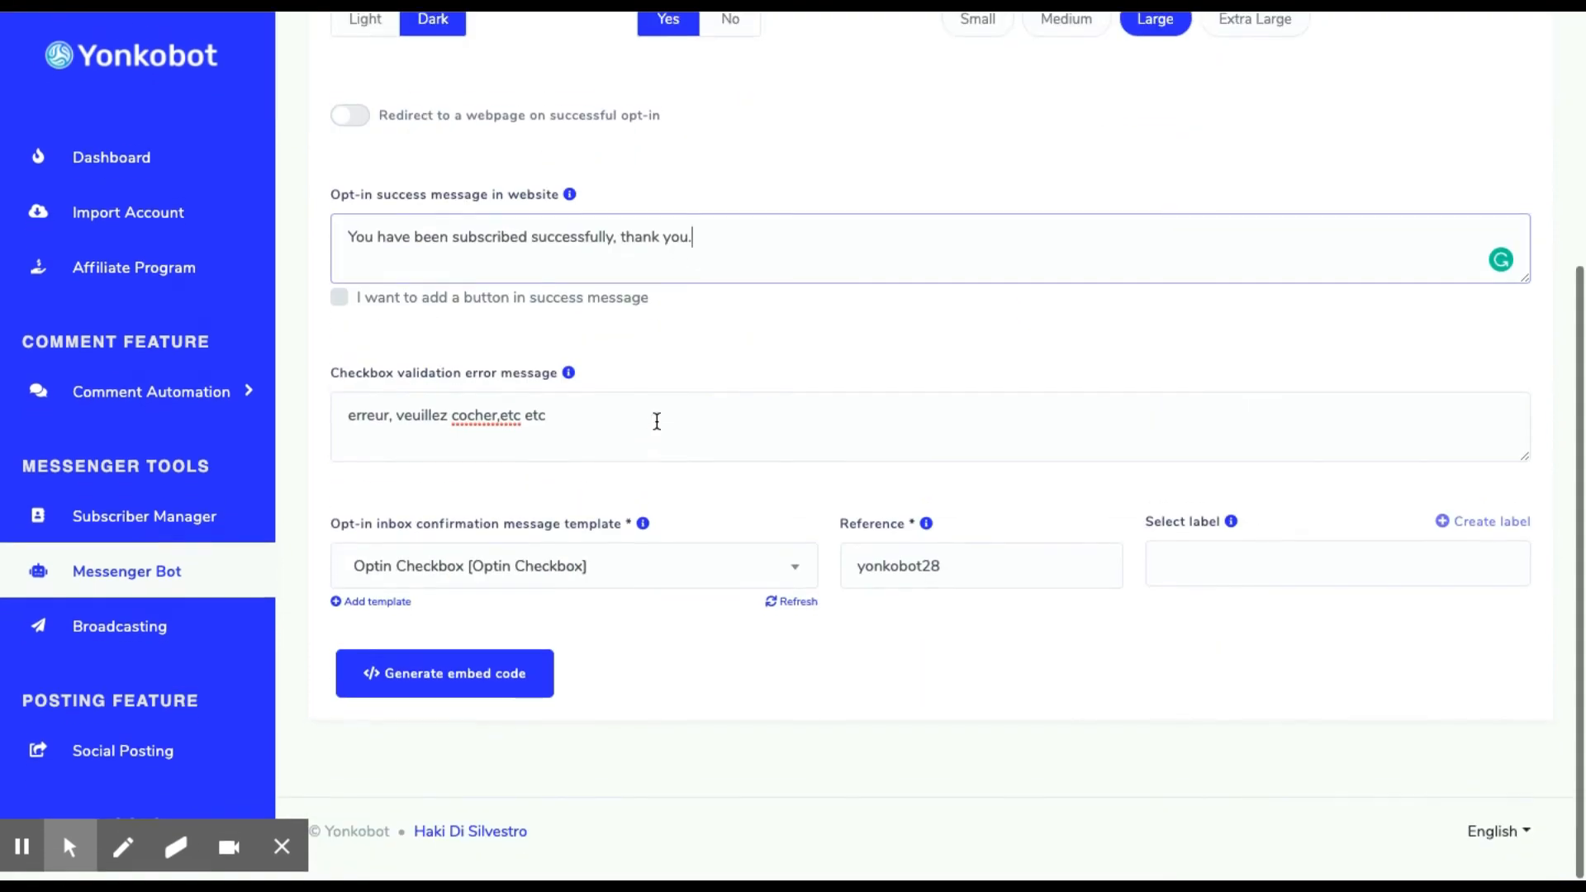
click(510, 683)
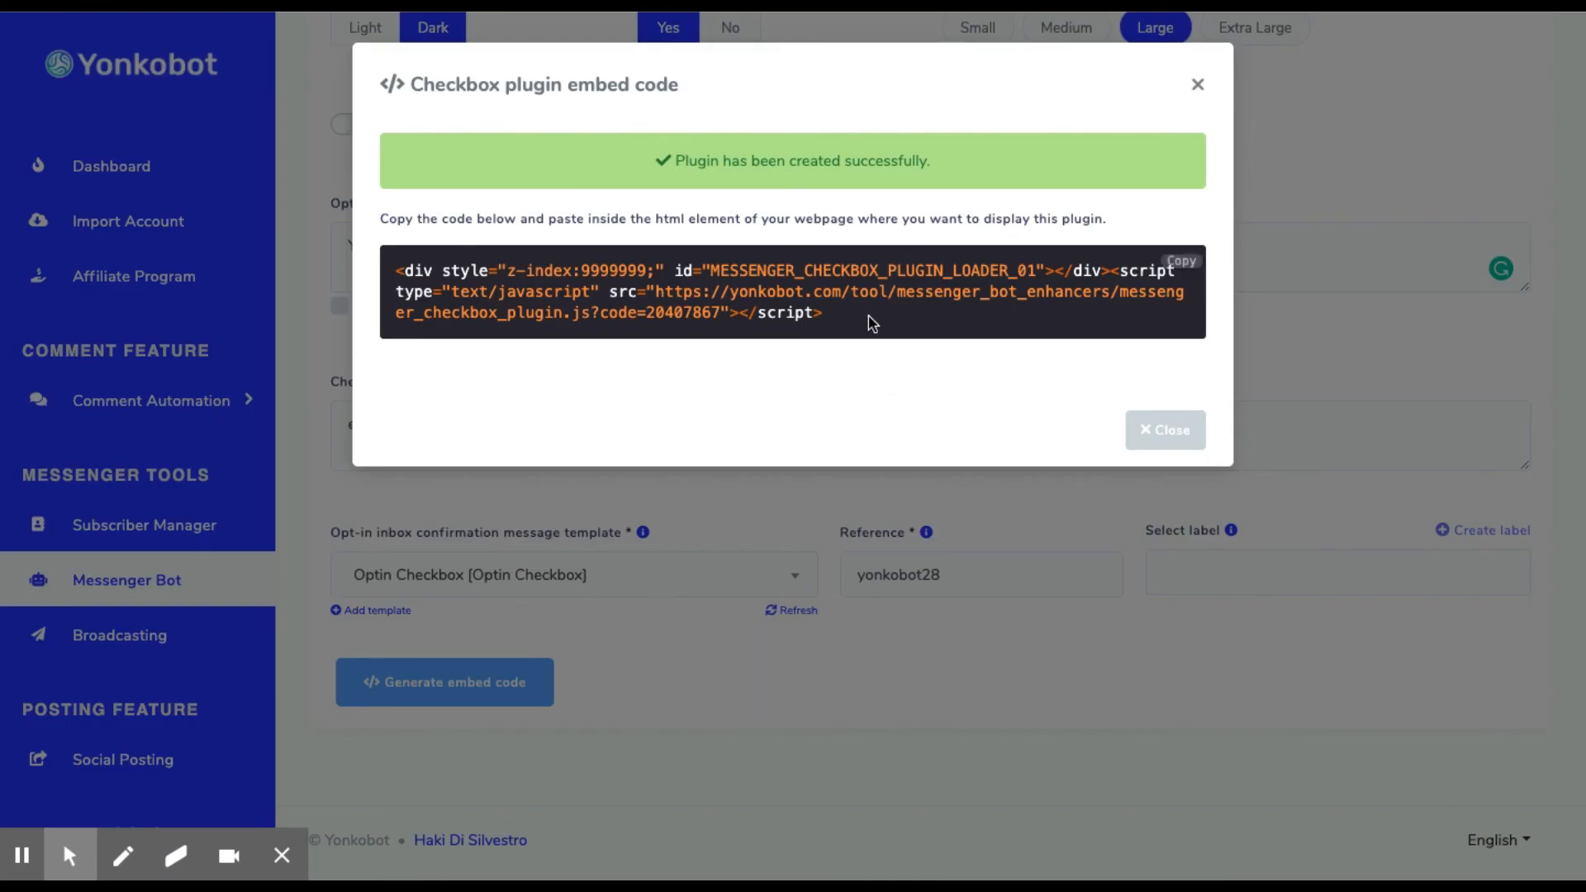
drag(825, 318, 396, 265)
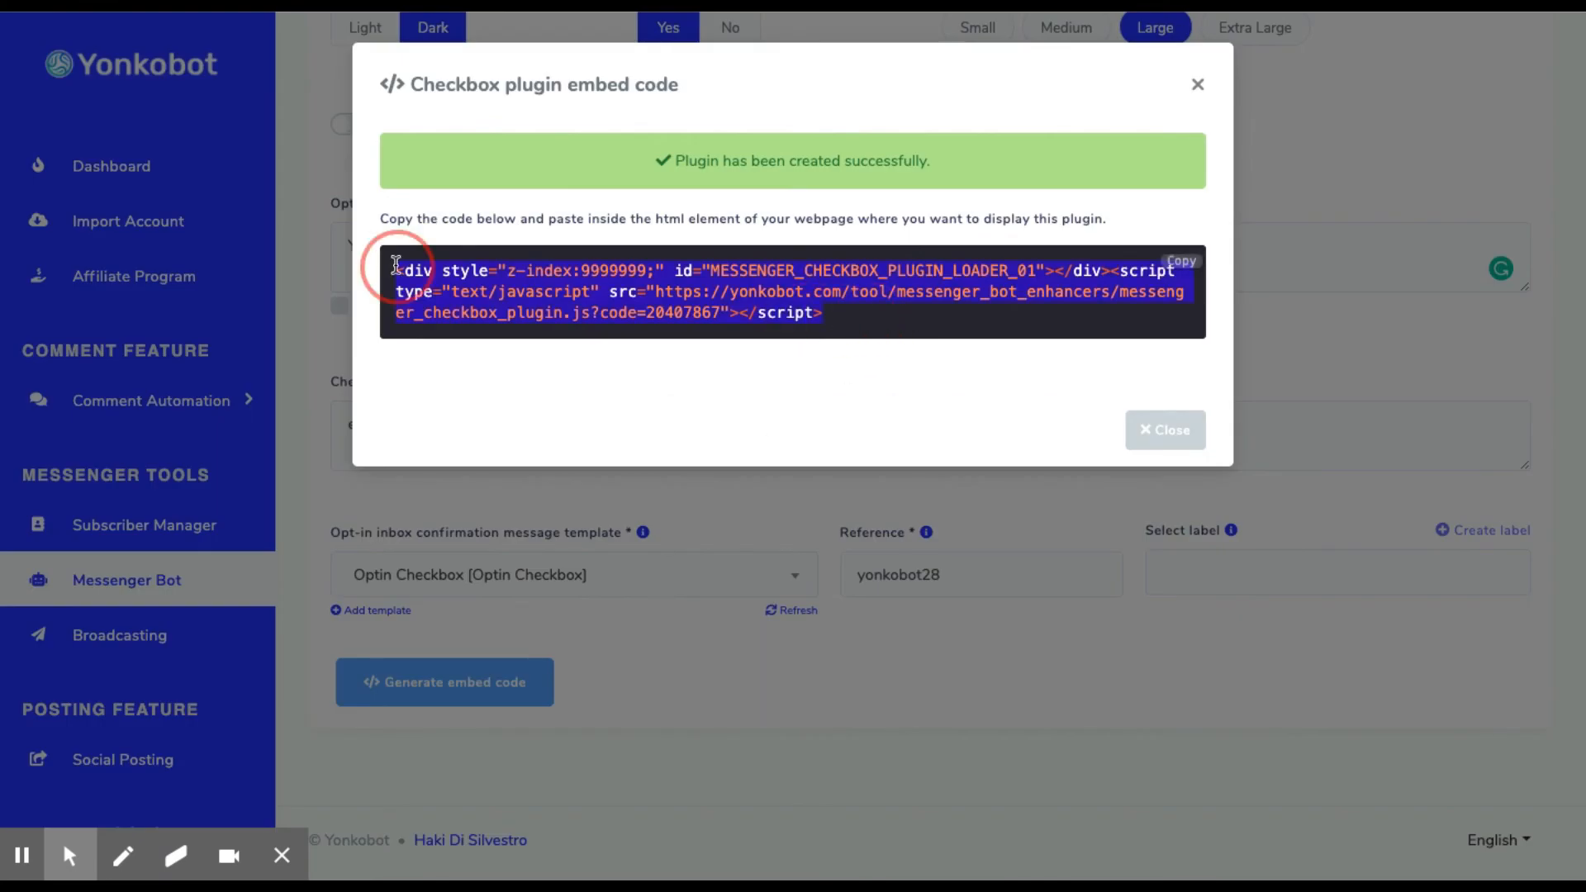
click(901, 324)
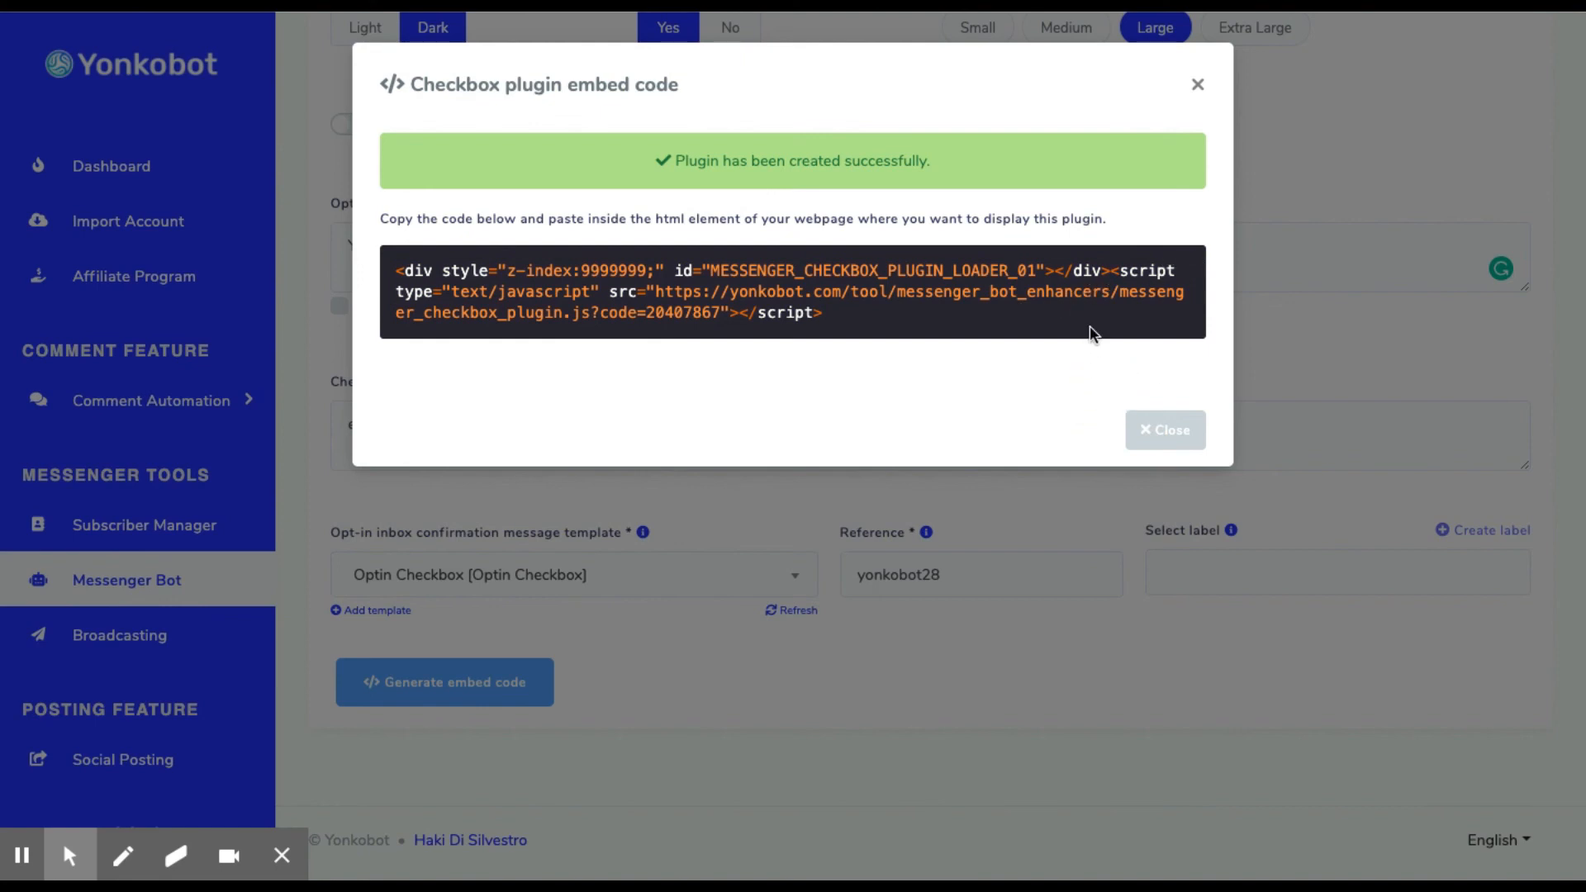
- Copy the new checkbox plugin's embed code, close its dialog, and copy the code again from the plugin's entry in the list
click(1185, 266)
click(1149, 422)
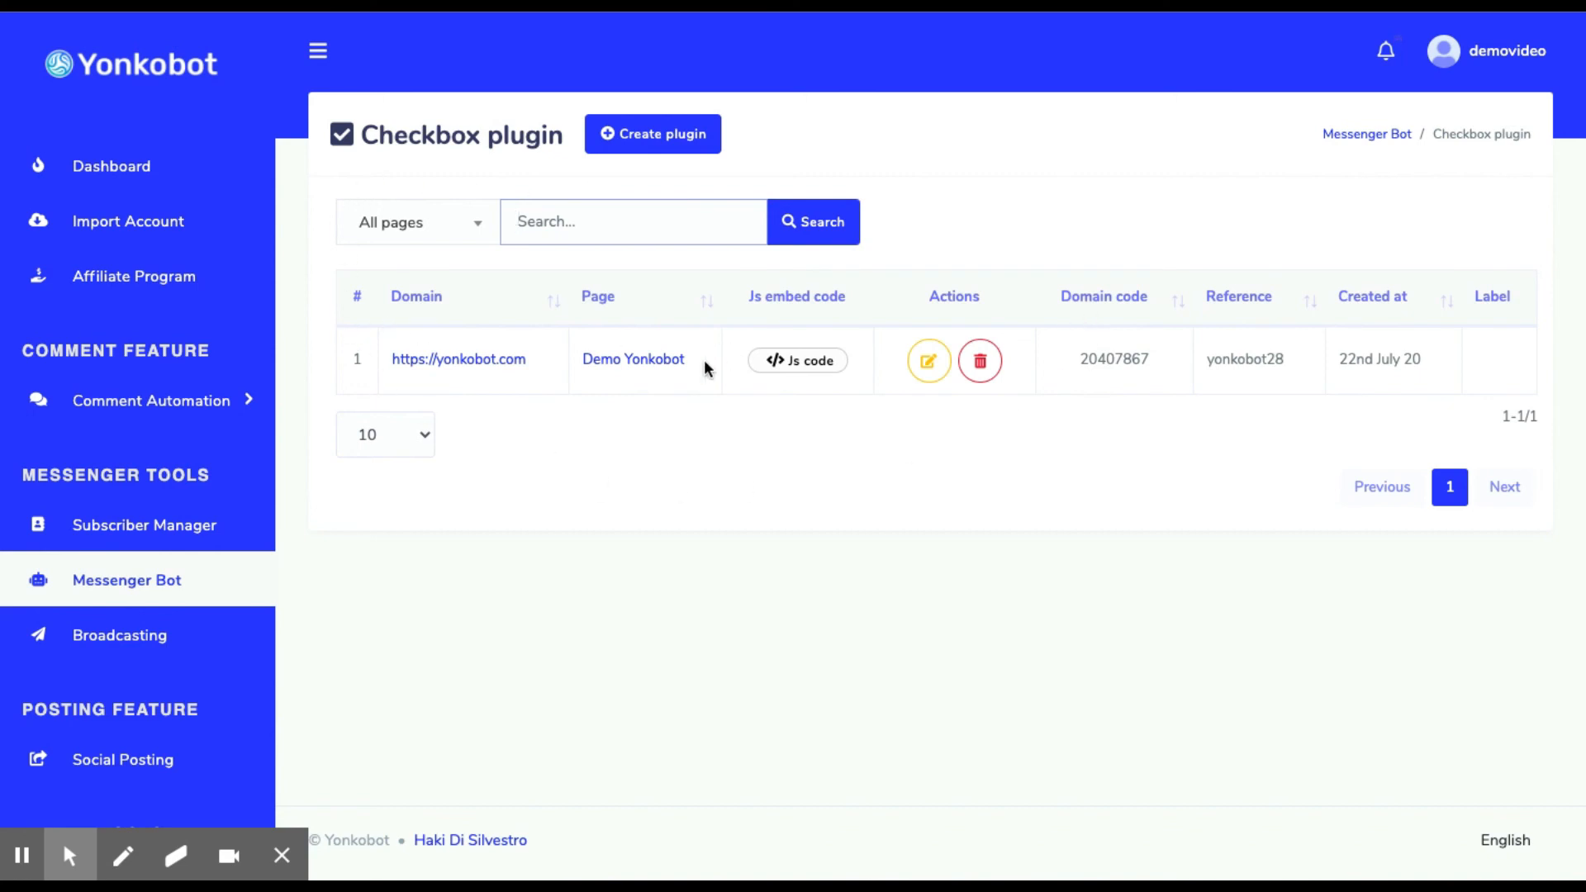
click(789, 364)
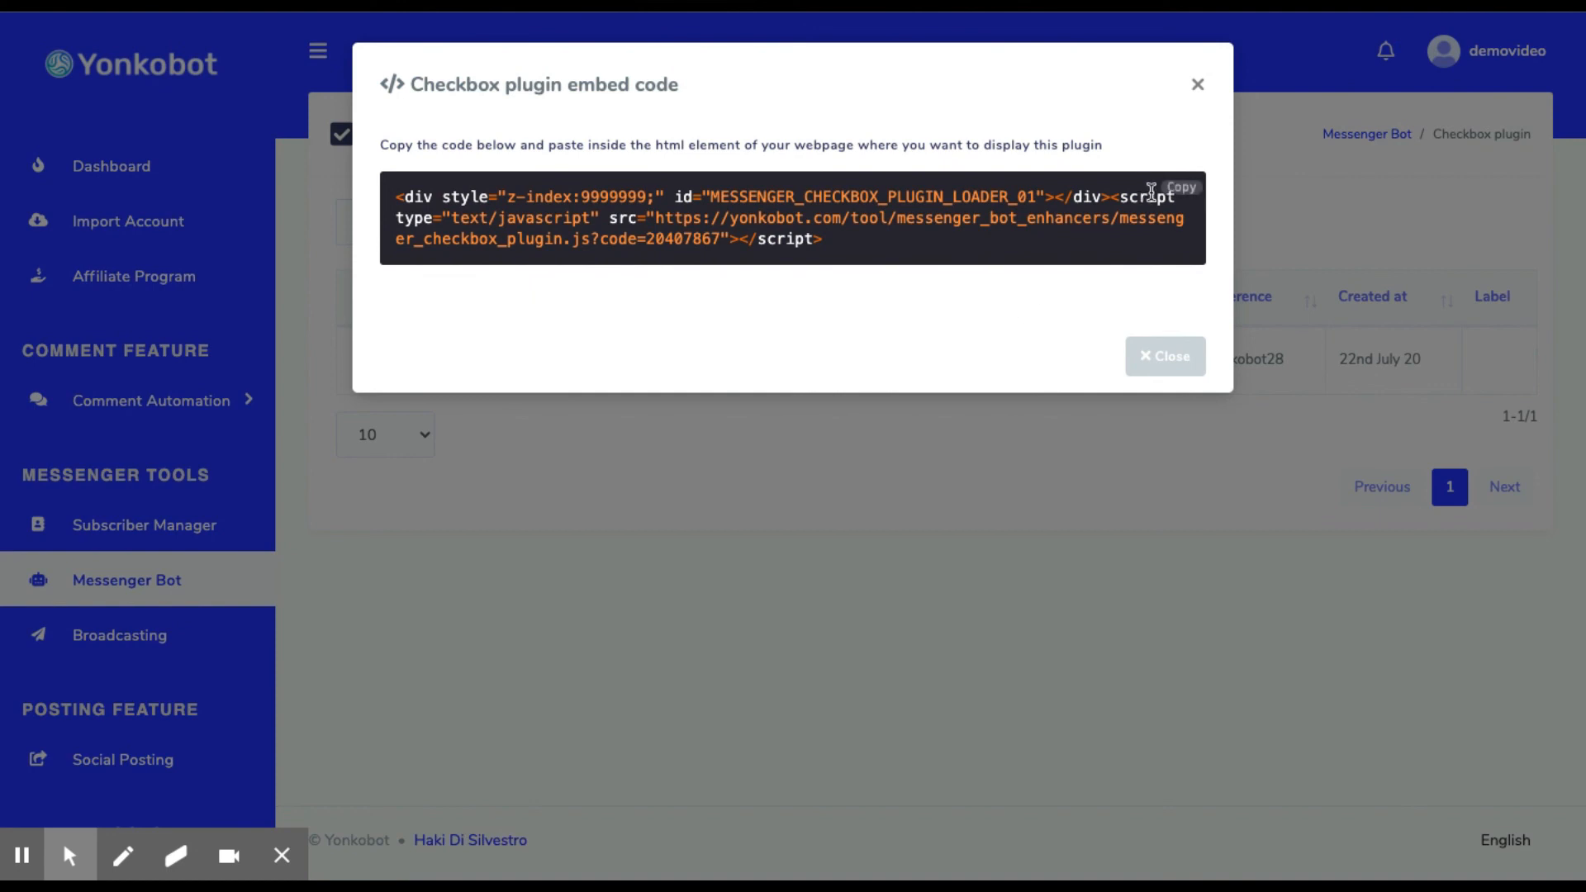
click(1181, 188)
click(1198, 84)
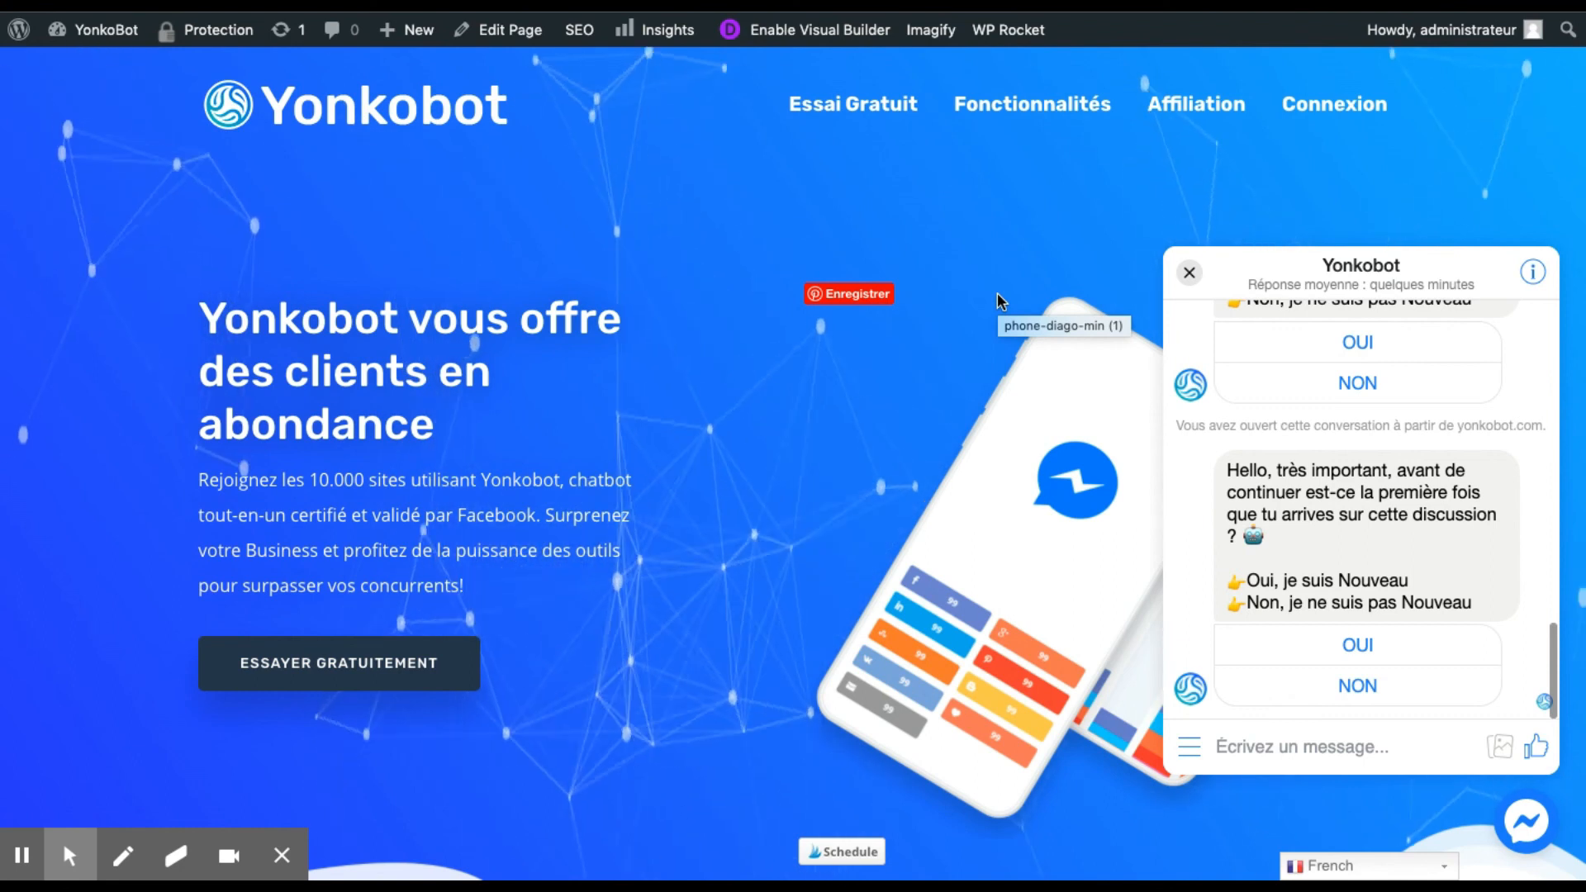
- Switch to the yonkobot.com home page, close the chat window, and tick the Messenger opt-in checkbox above the free-trial section
click(1190, 272)
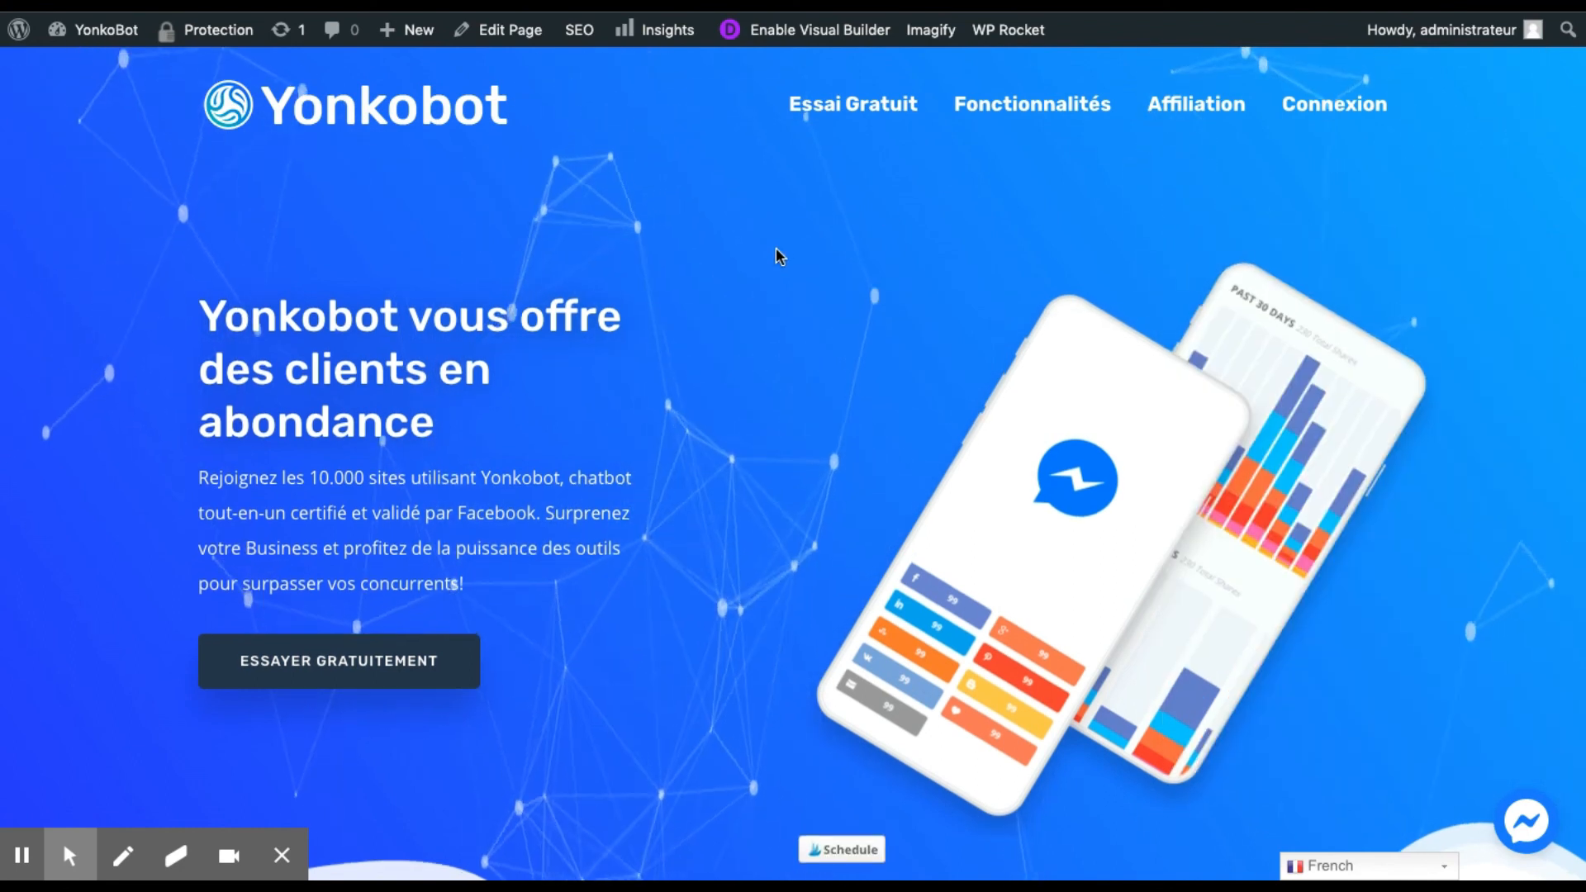
scroll(776, 246, down, 5)
scroll(800, 282, down, 12)
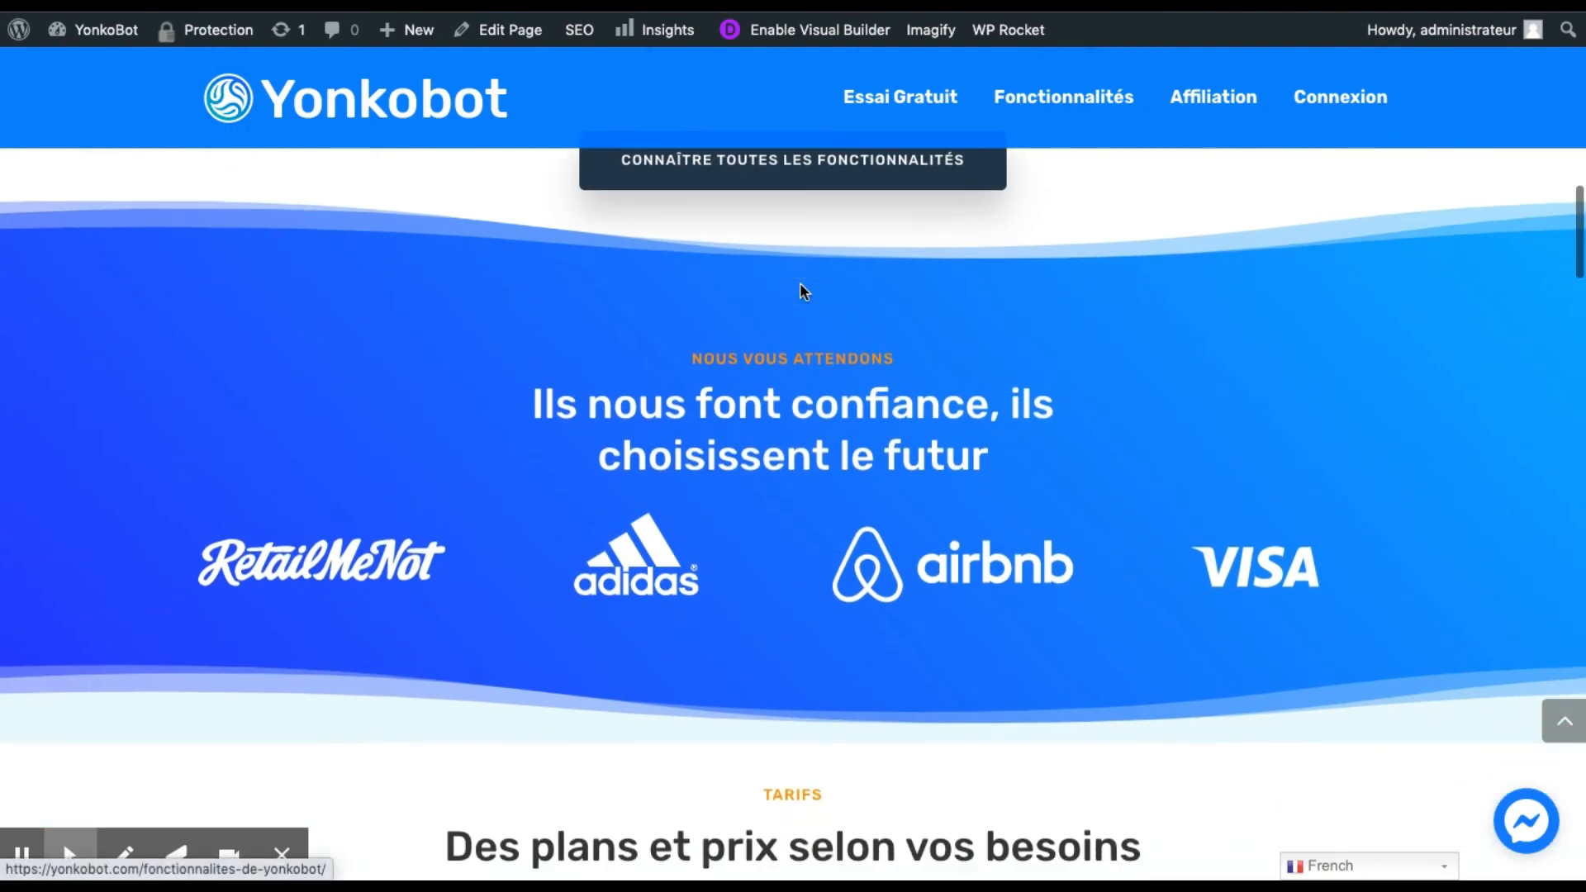
scroll(800, 283, down, 15)
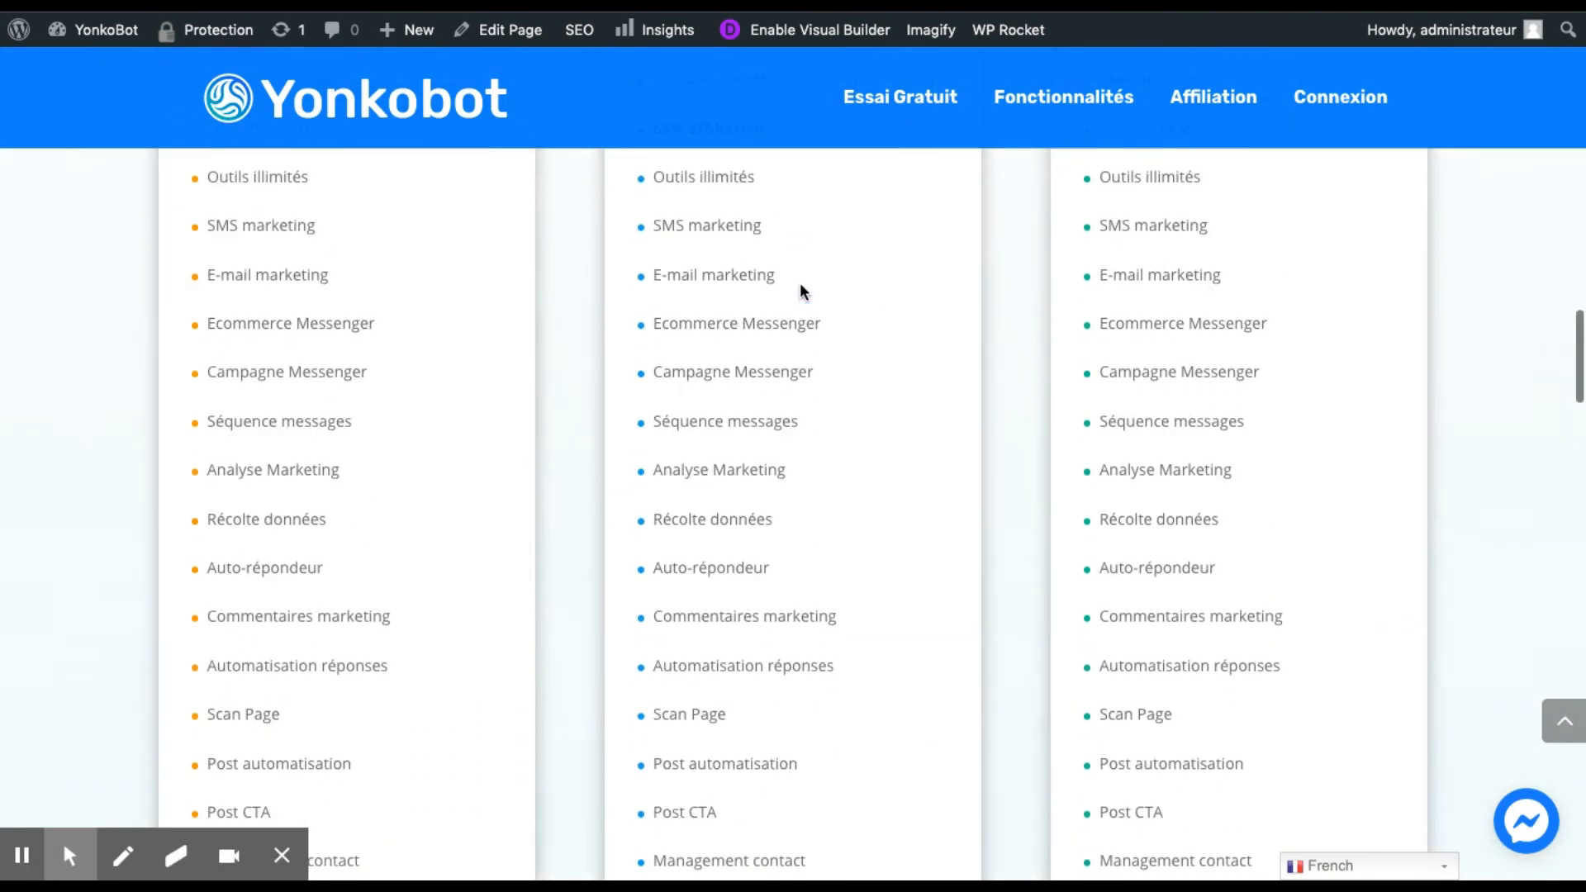
scroll(800, 283, down, 18)
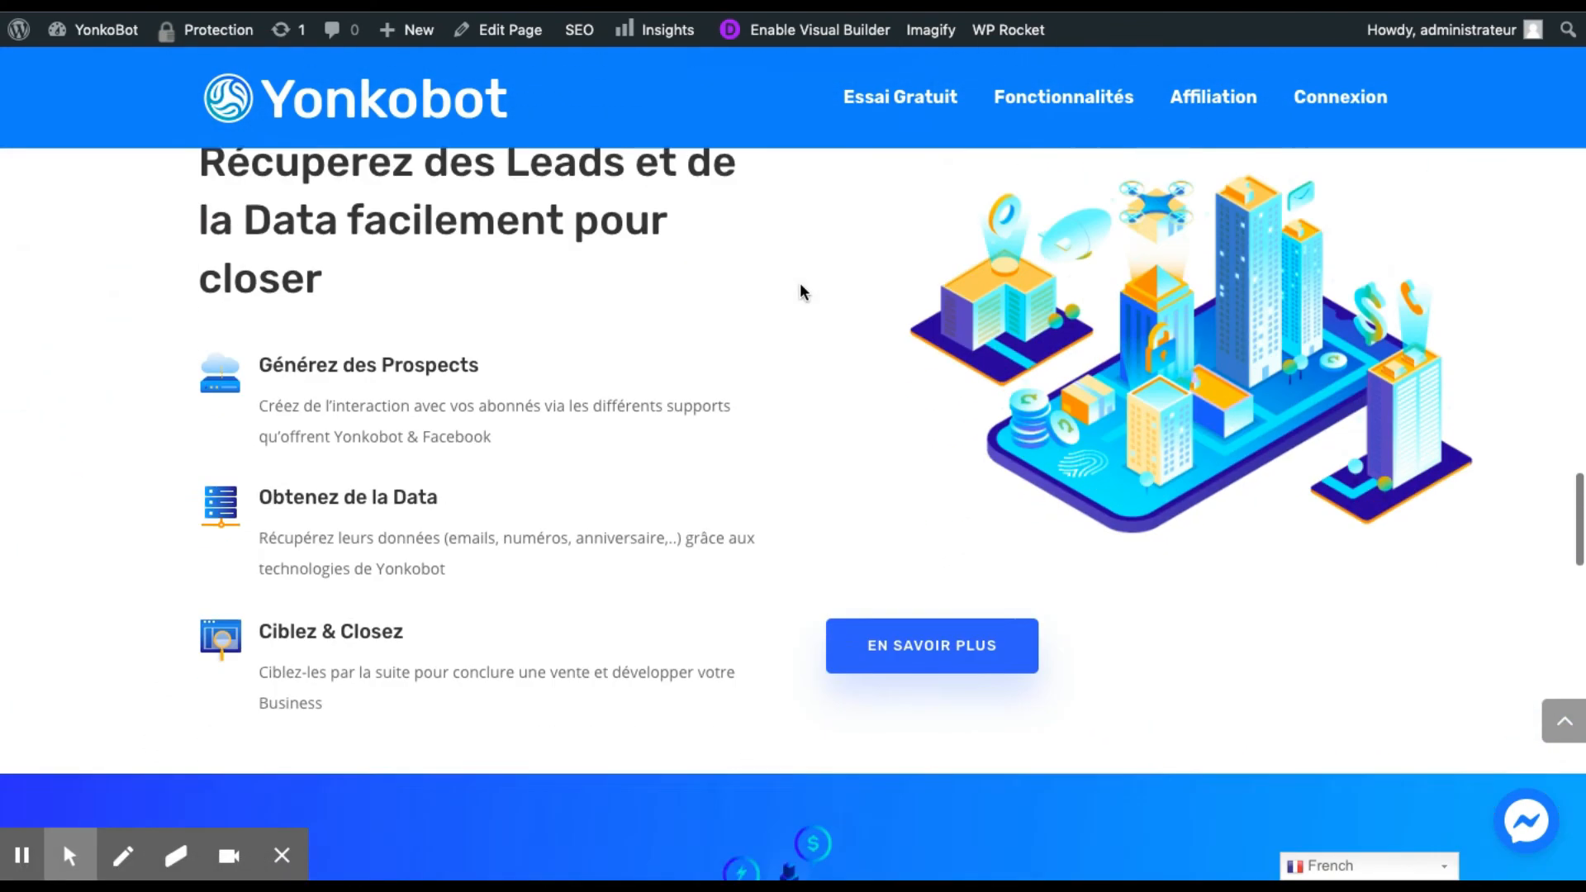
scroll(800, 282, down, 18)
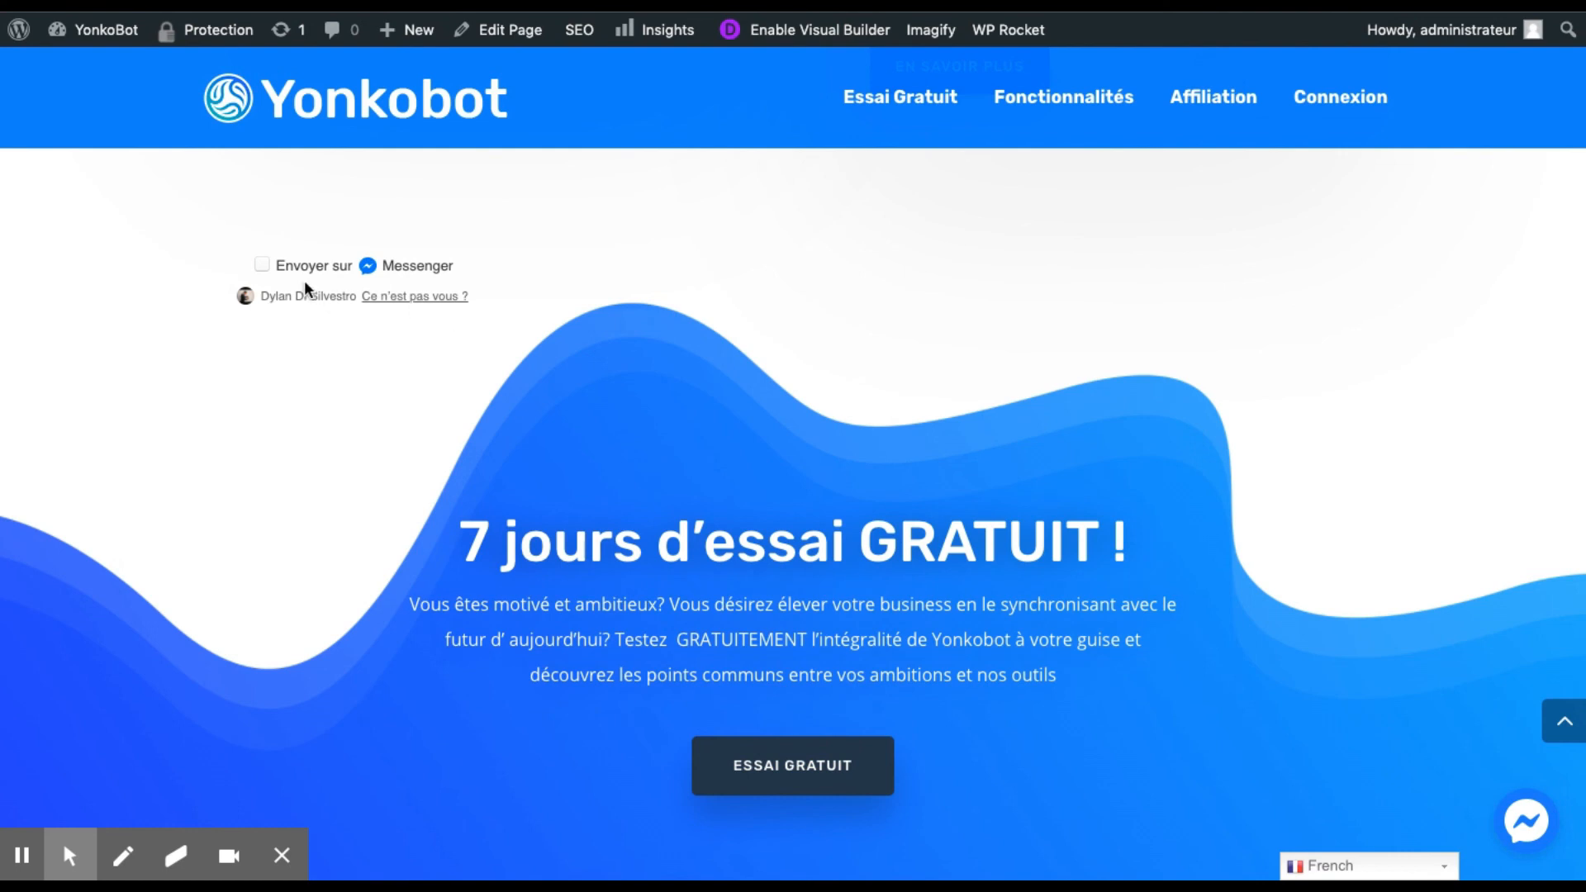
click(260, 265)
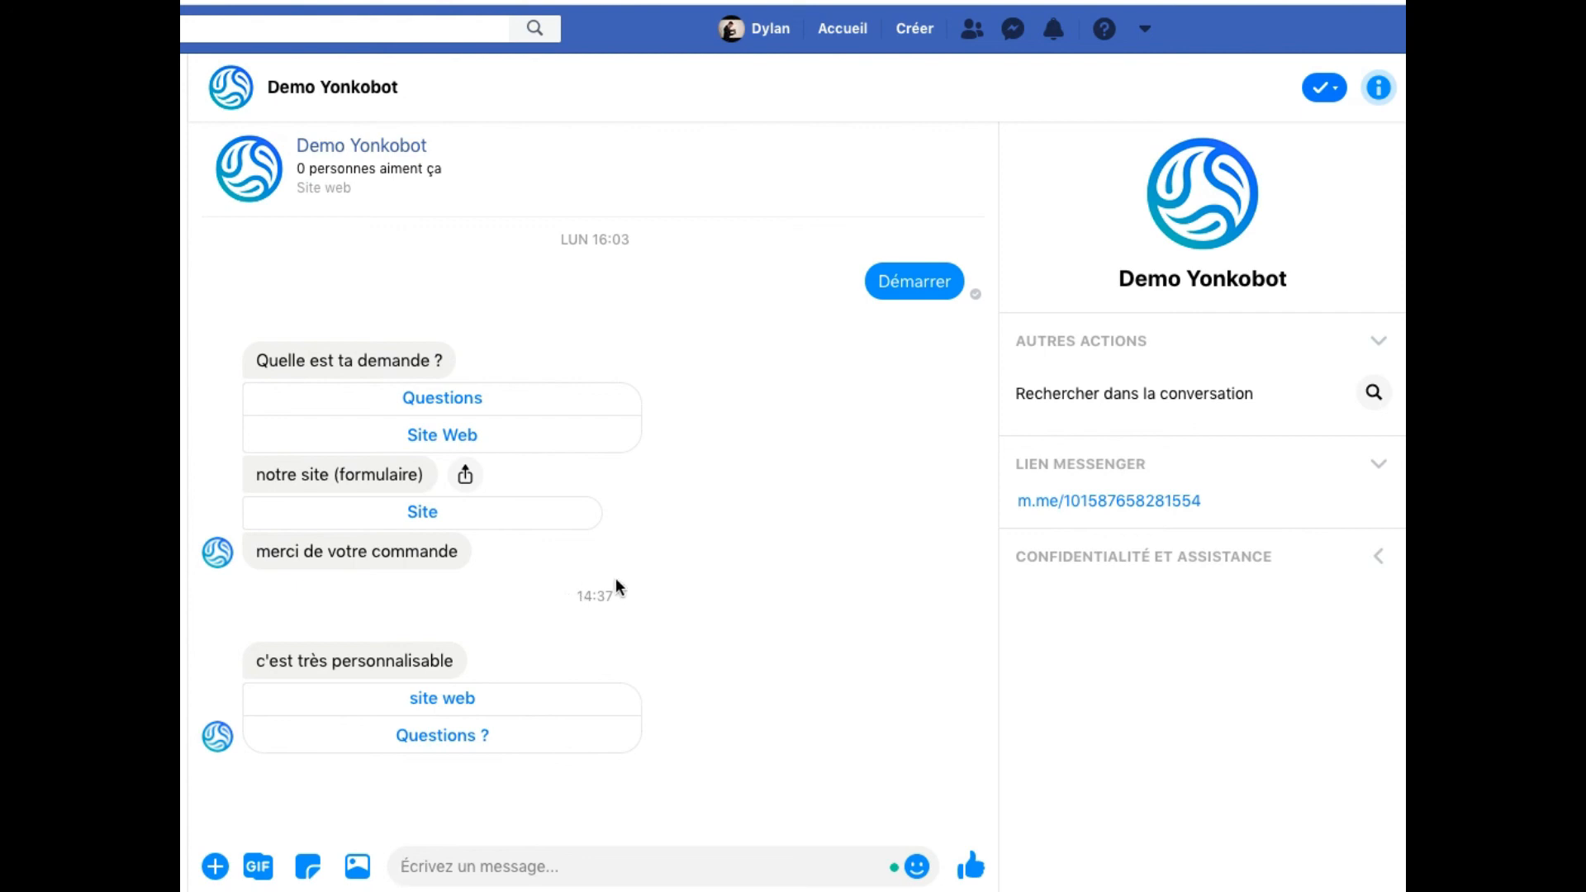
- In the Demo Yonkobot Messenger conversation, choose the "site web" option and send the message "j'écris"
click(442, 700)
click(657, 865)
text(jo)
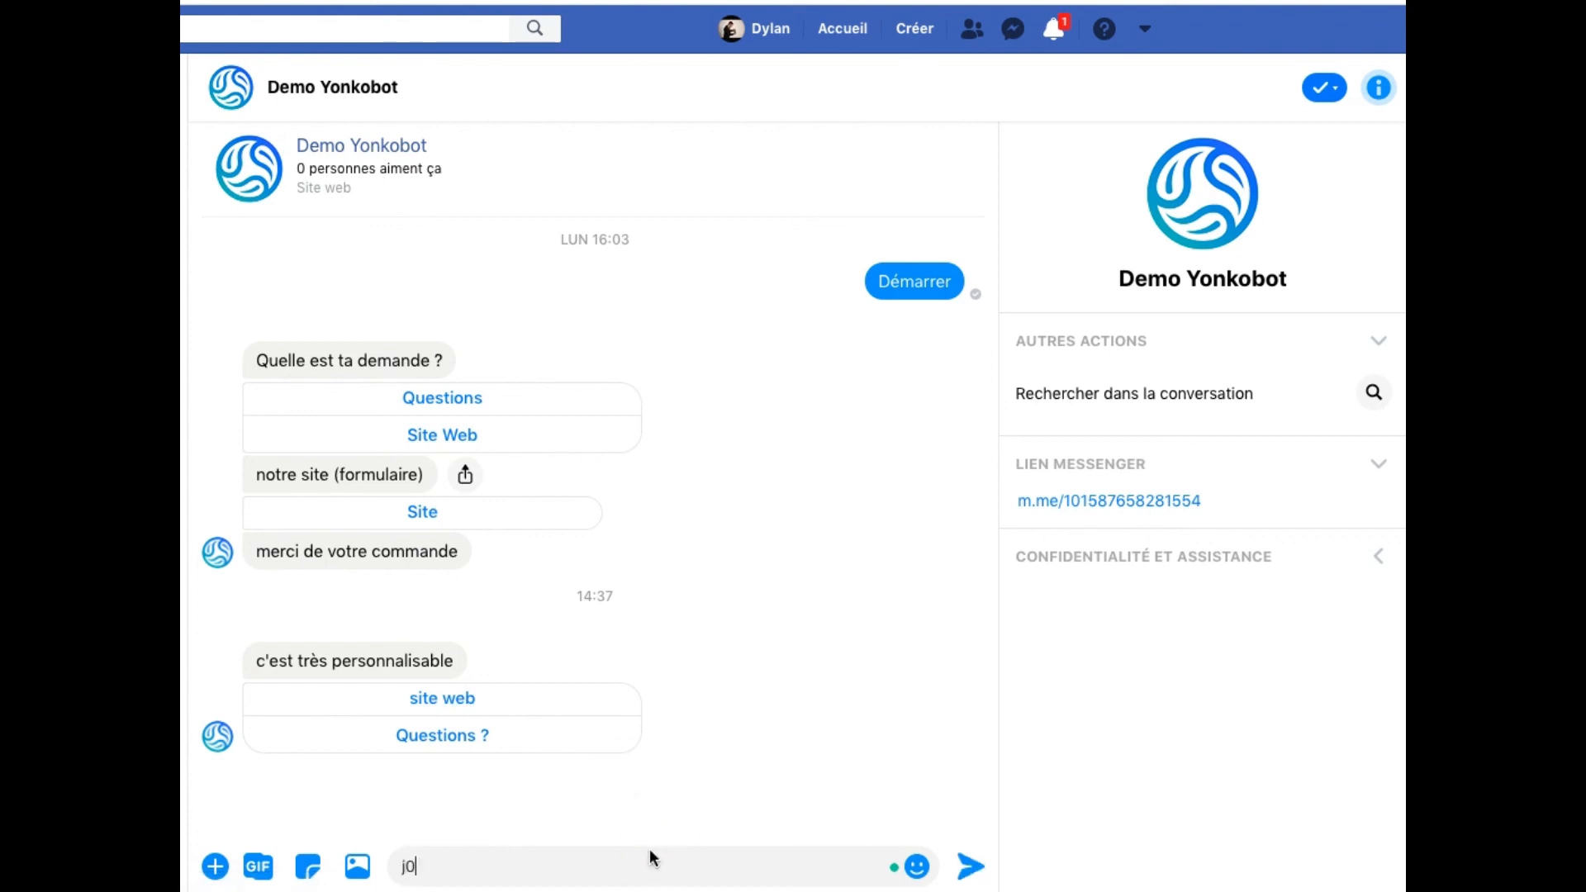
key(BackSpace)
text('écris)
key(Return)
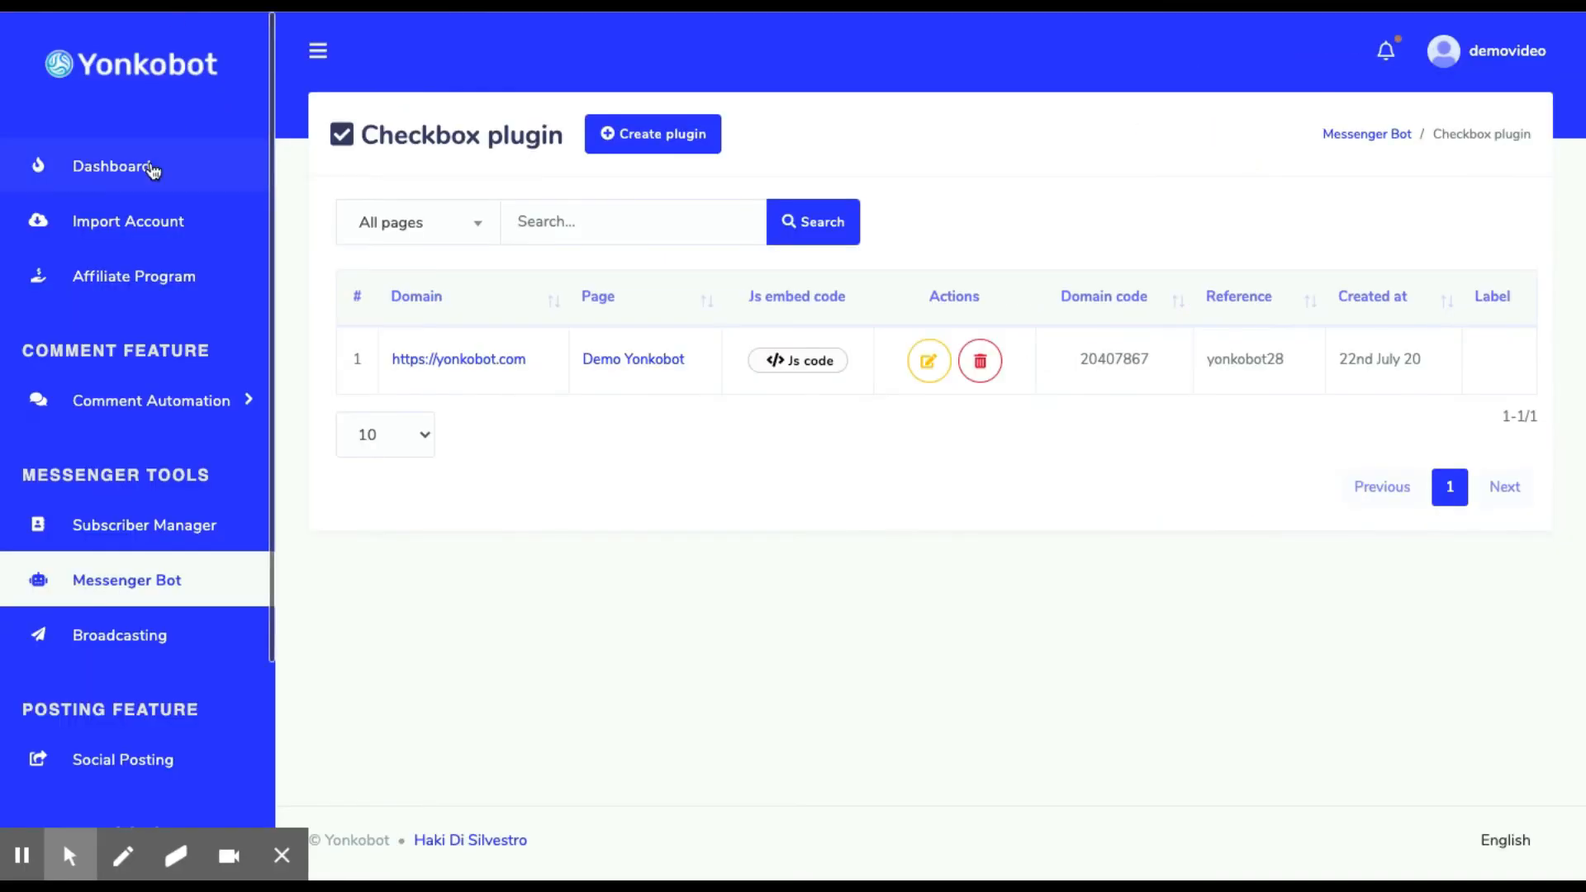
- Examine the Yonkobot dashboard's 24-hour interaction figure, latest subscribers and subscriber sources
click(145, 169)
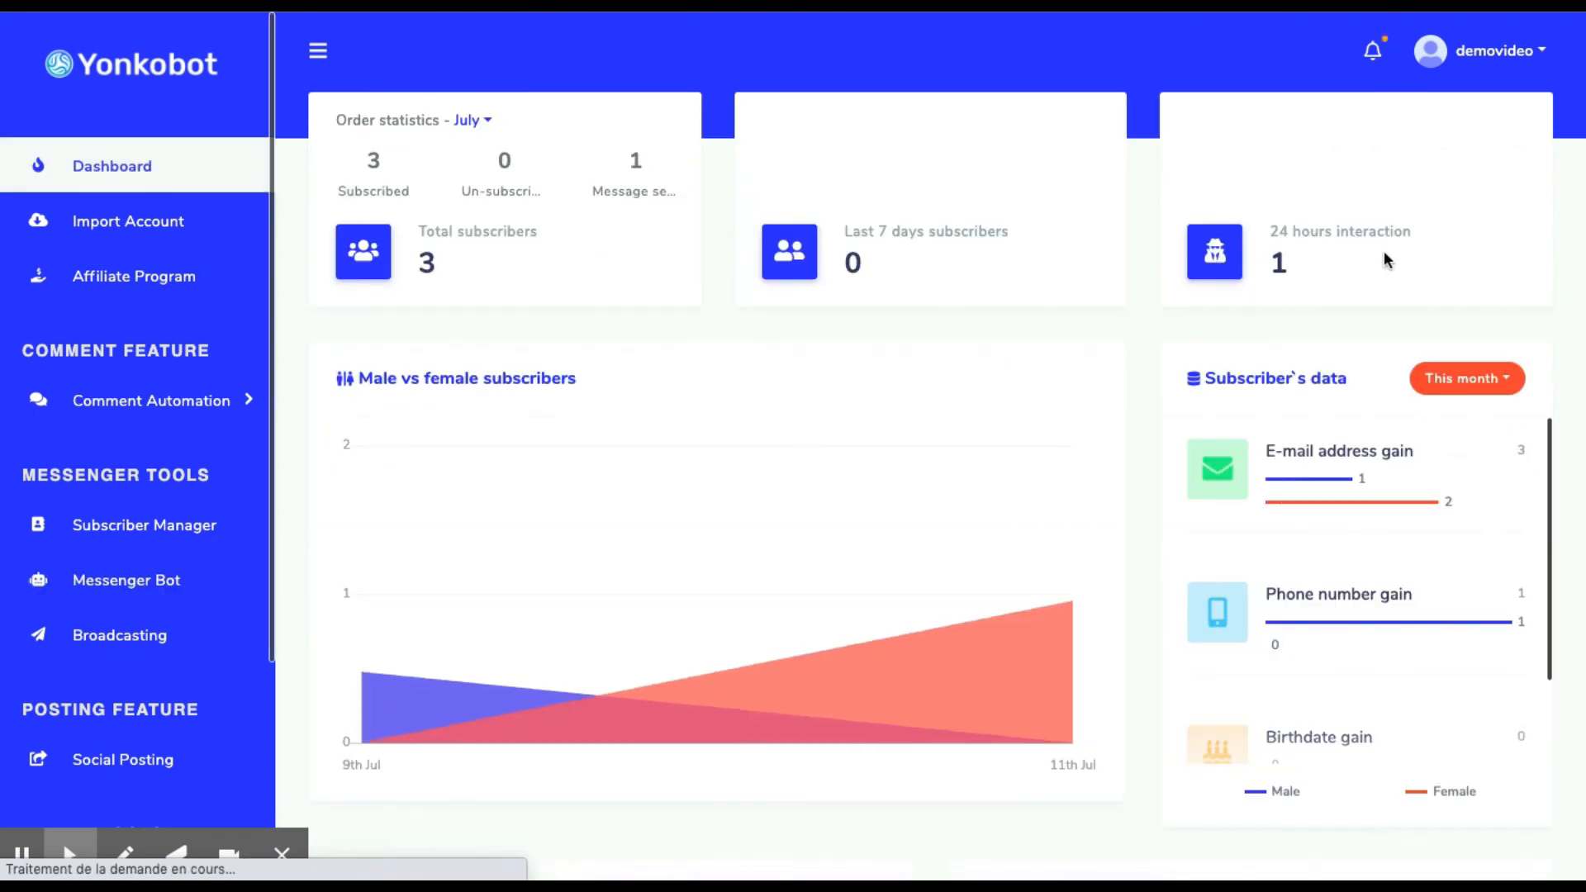
drag(1295, 258, 1268, 259)
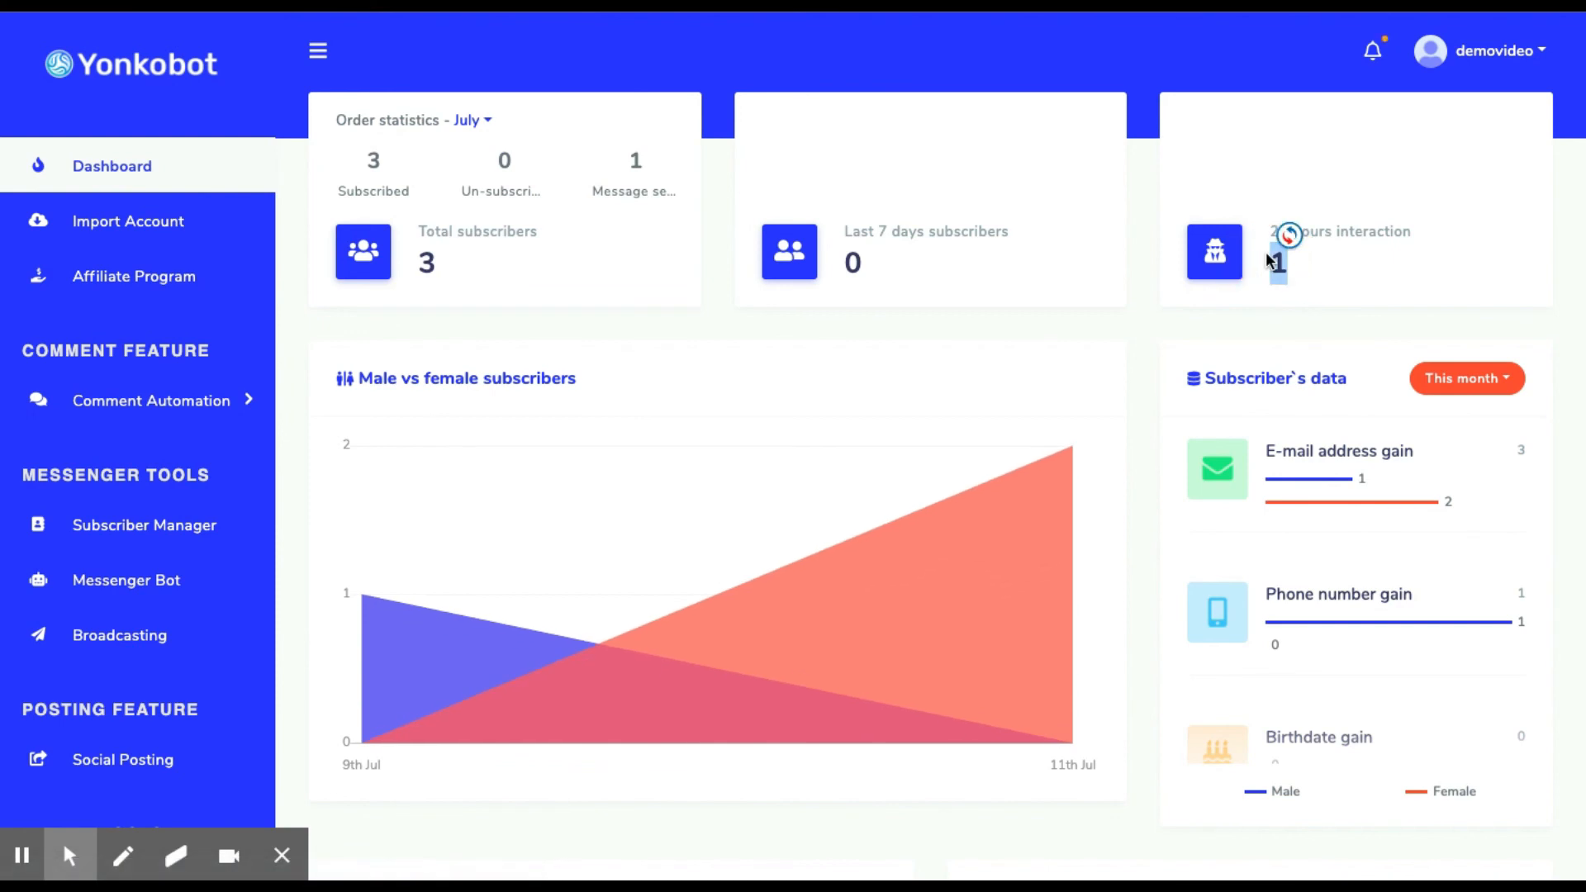
scroll(1072, 156, down, 5)
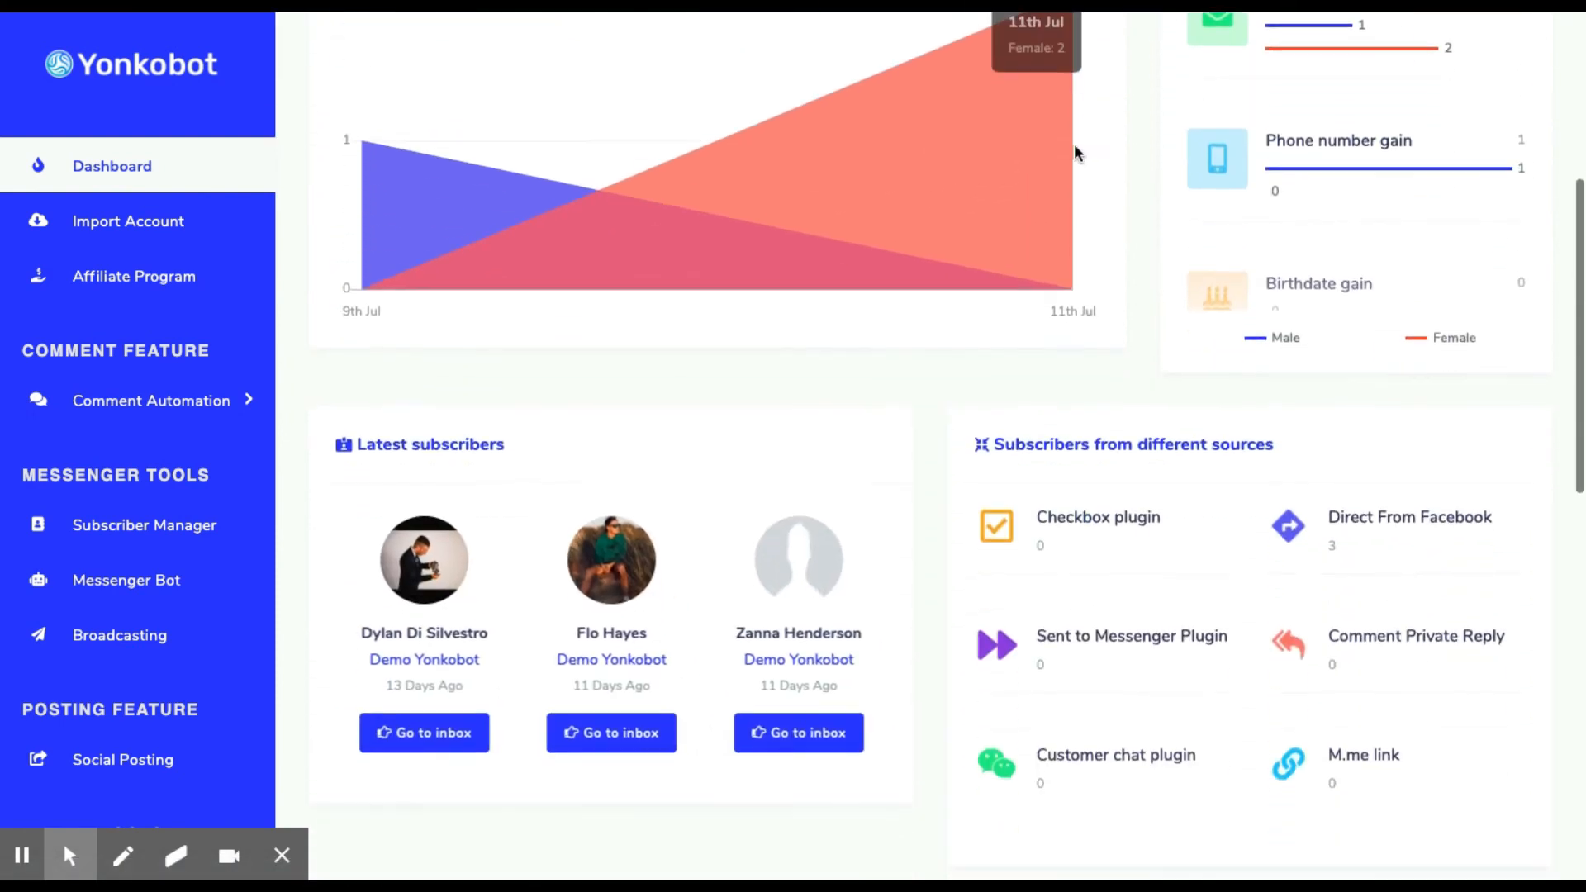
scroll(1077, 153, down, 1)
- Return to the Messenger Bot overview and review the tools offered under Messenger engagement
click(168, 577)
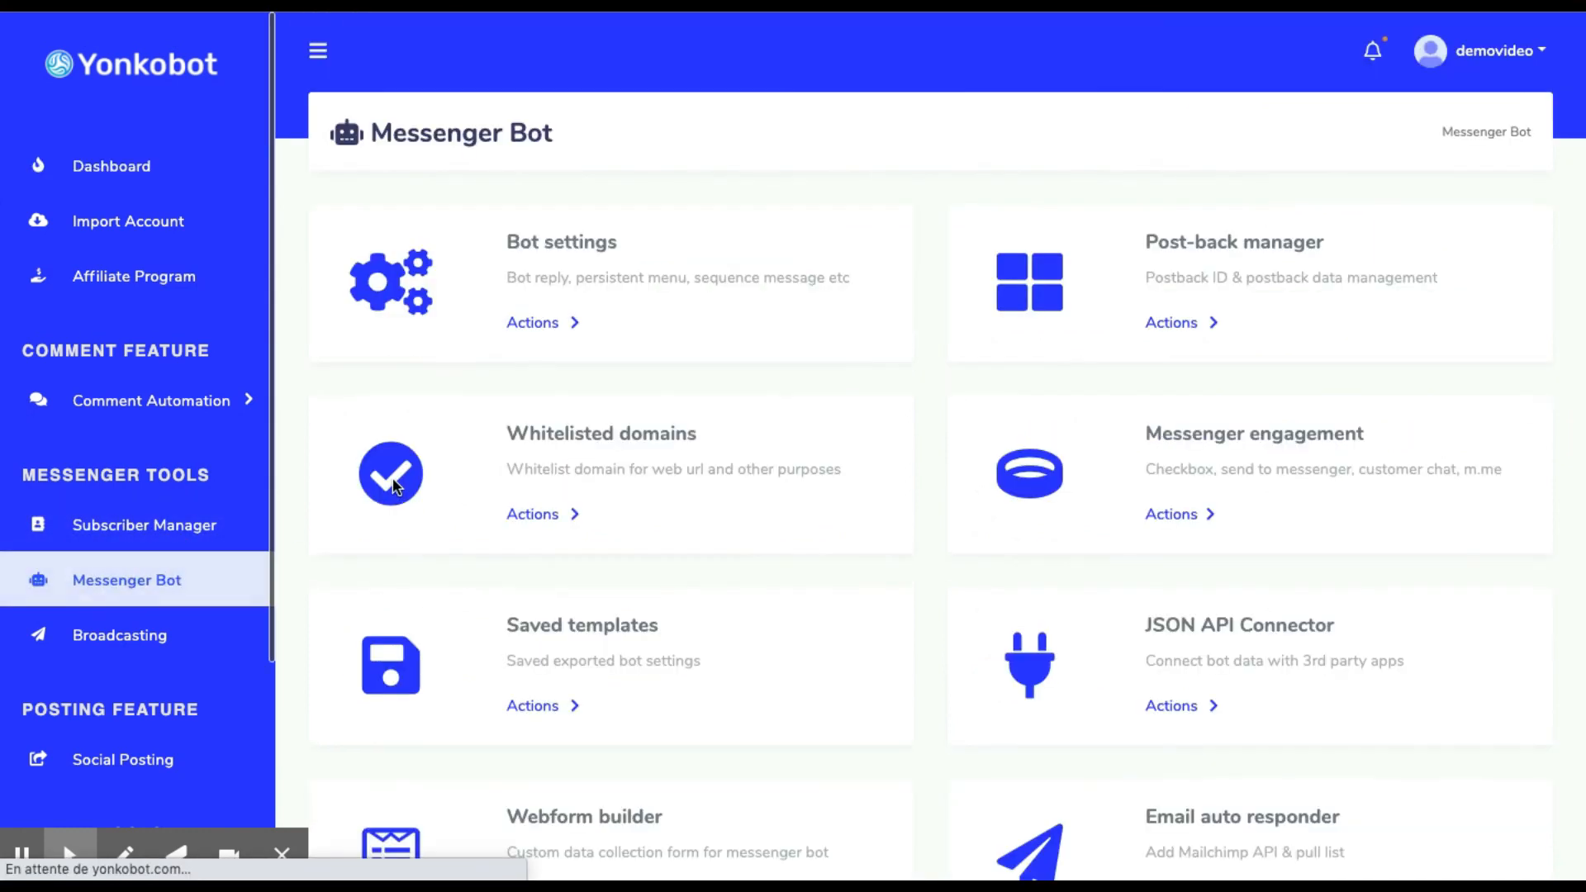
scroll(802, 479, down, 3)
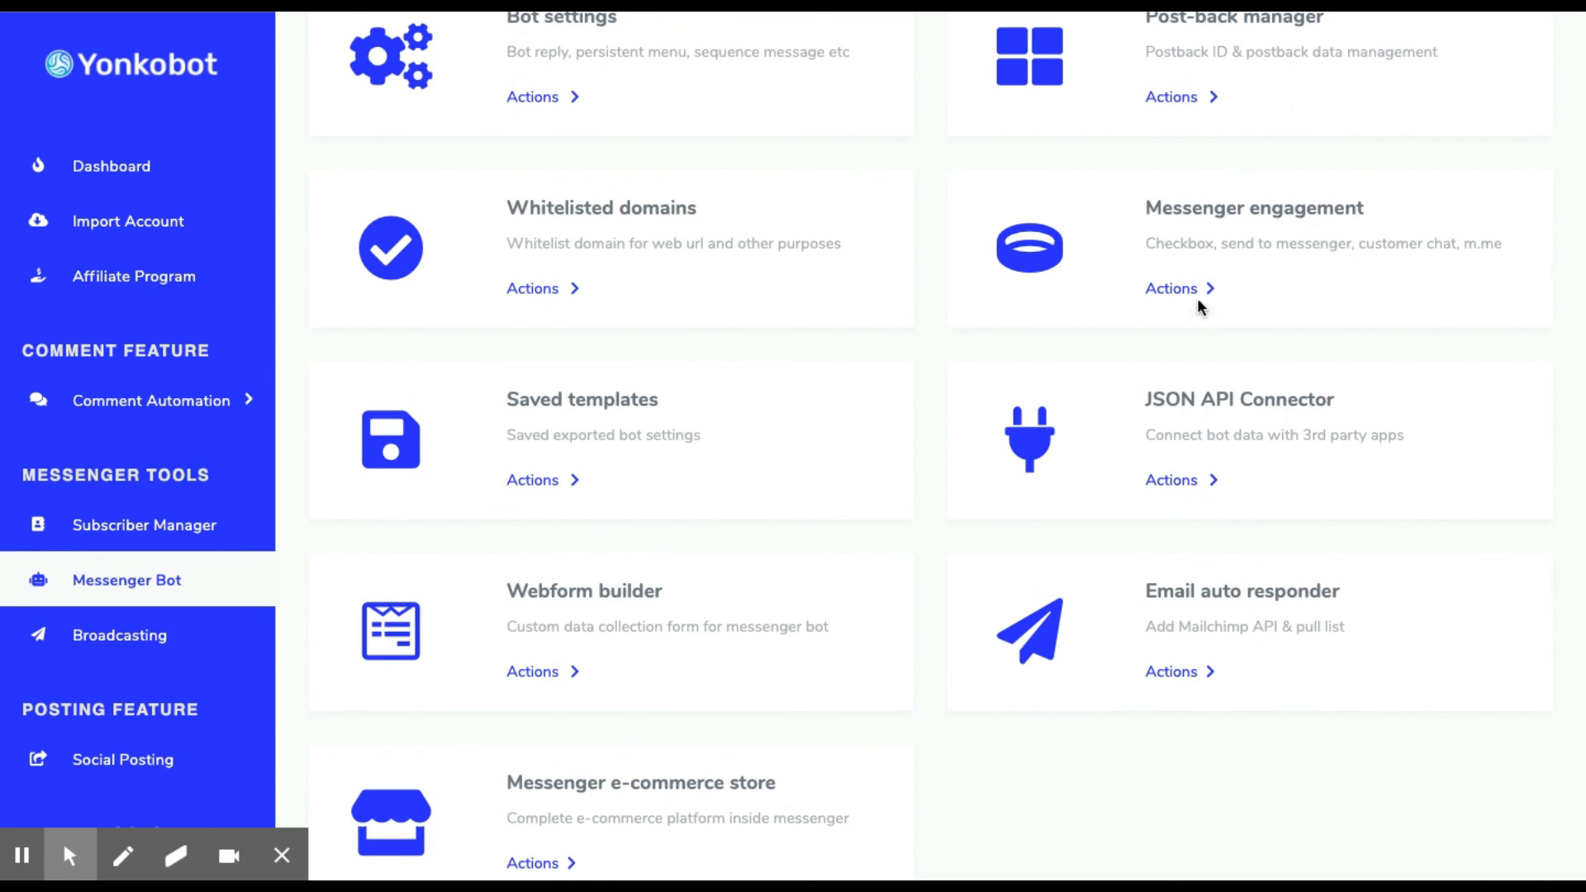
click(1197, 297)
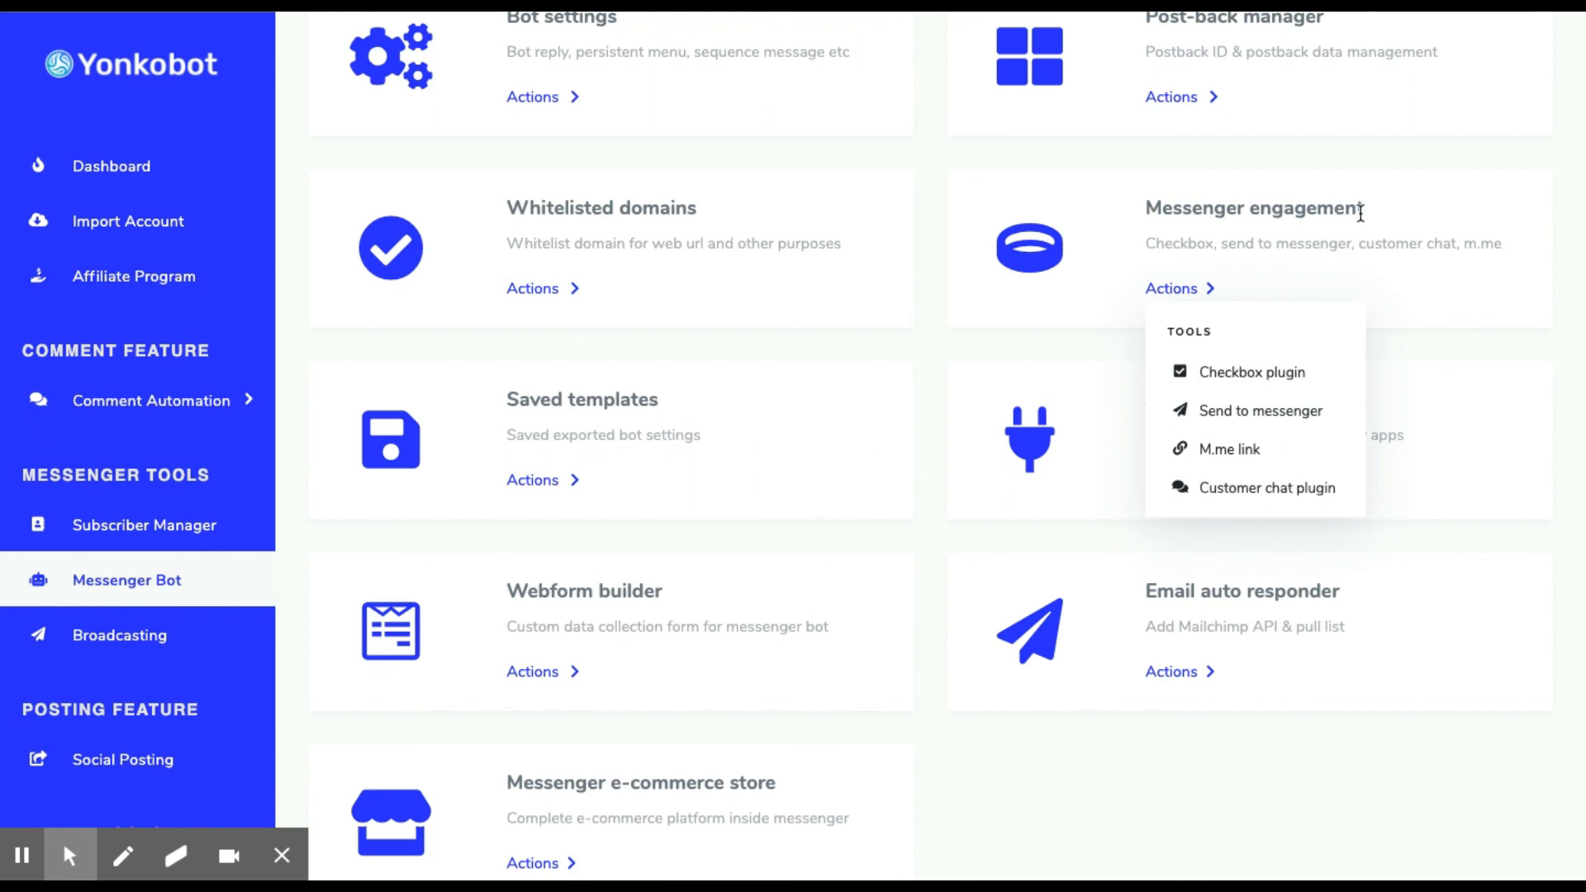
drag(1363, 212, 1143, 217)
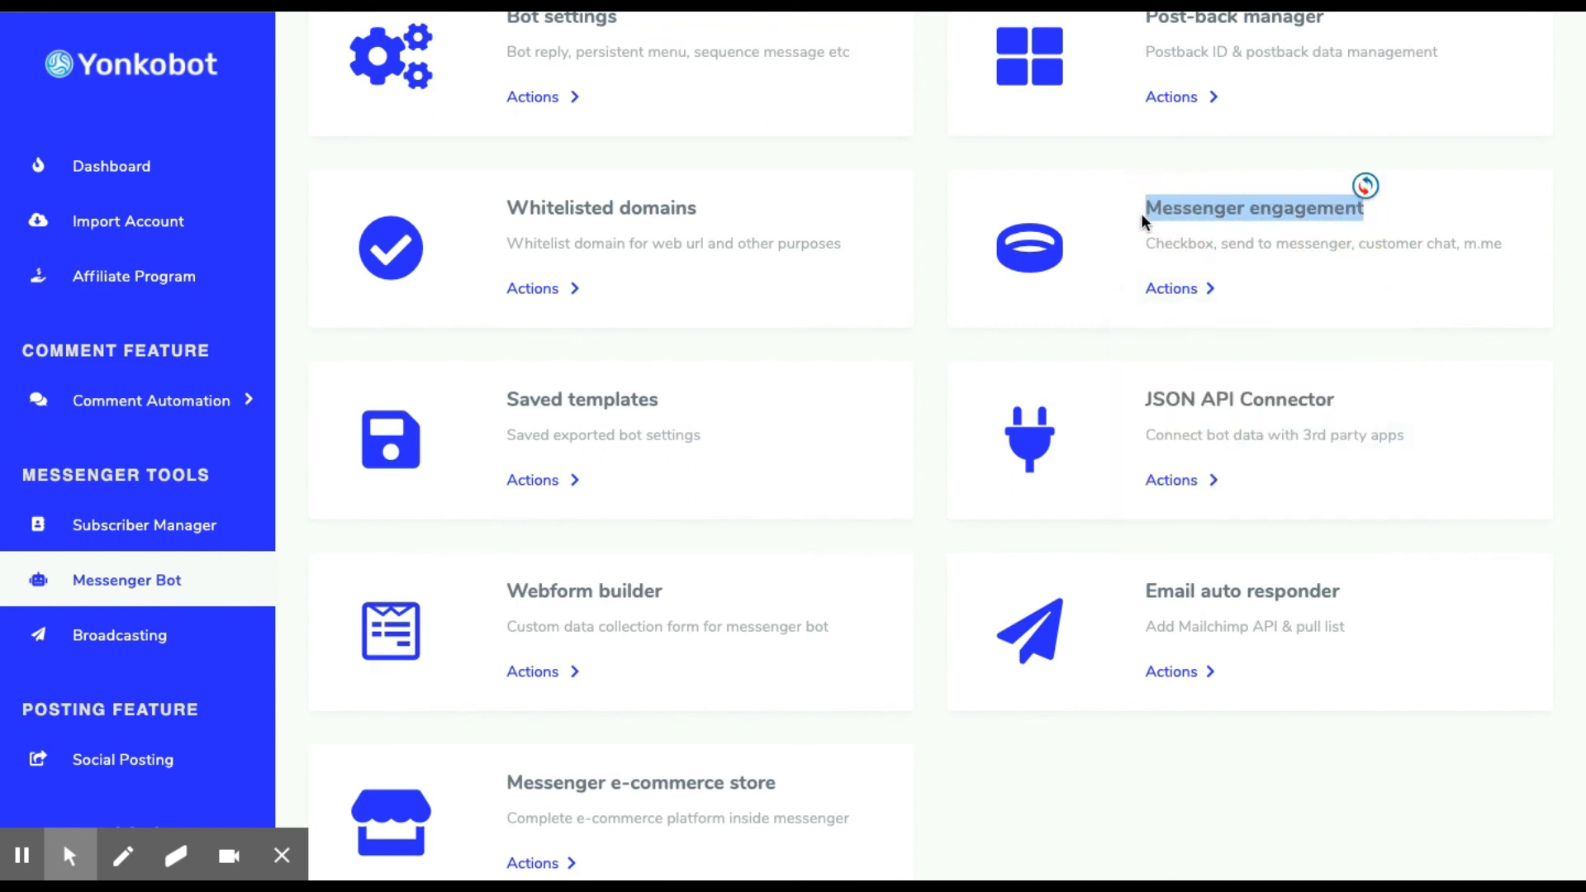
click(1236, 246)
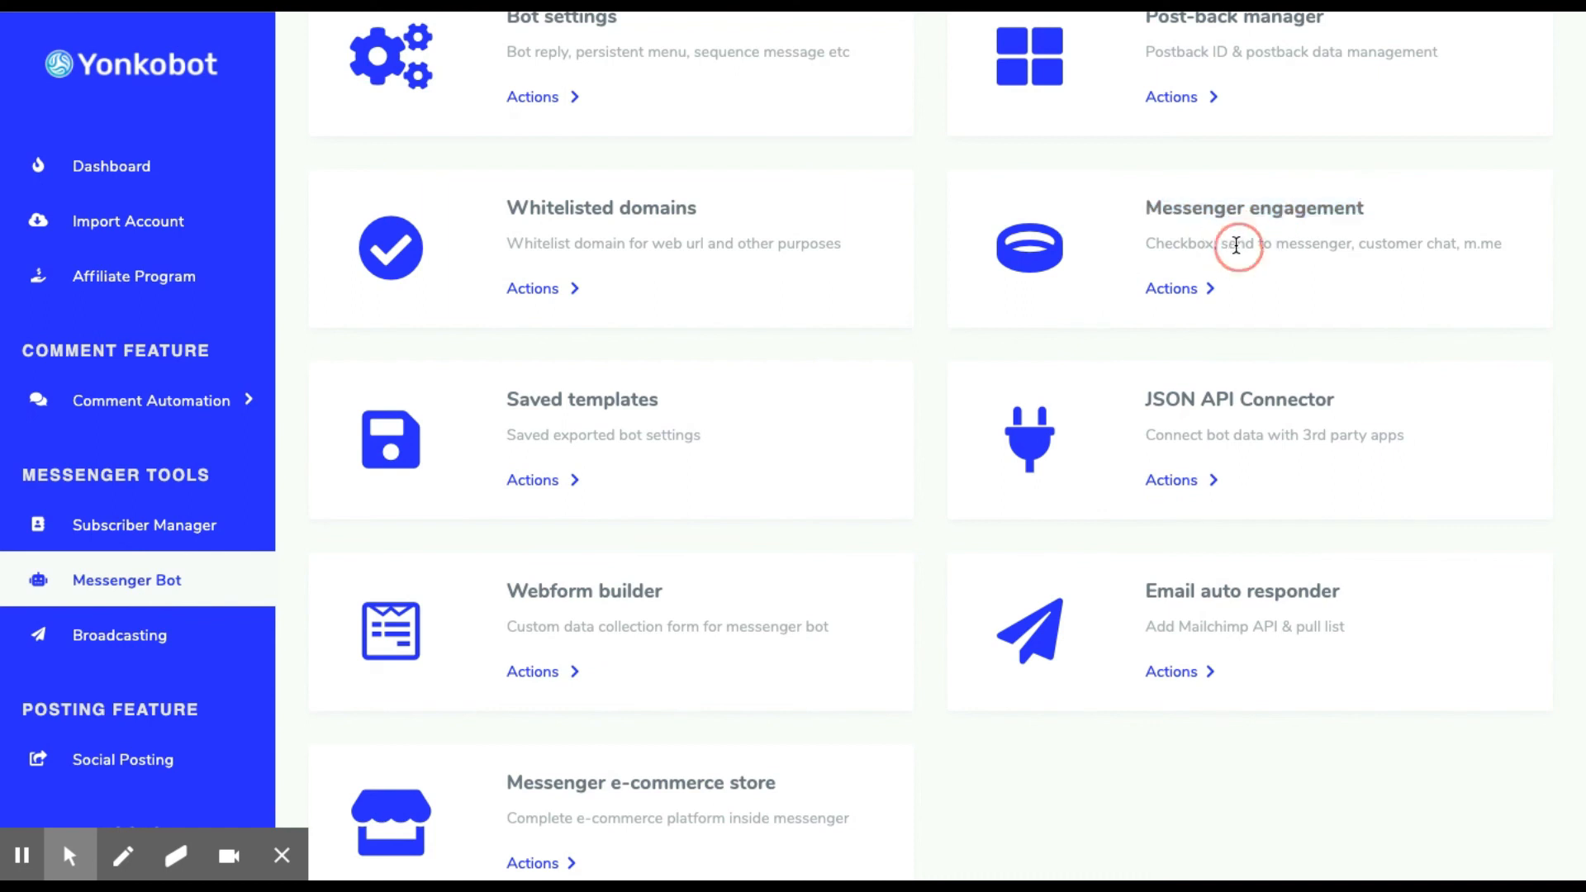
click(1197, 291)
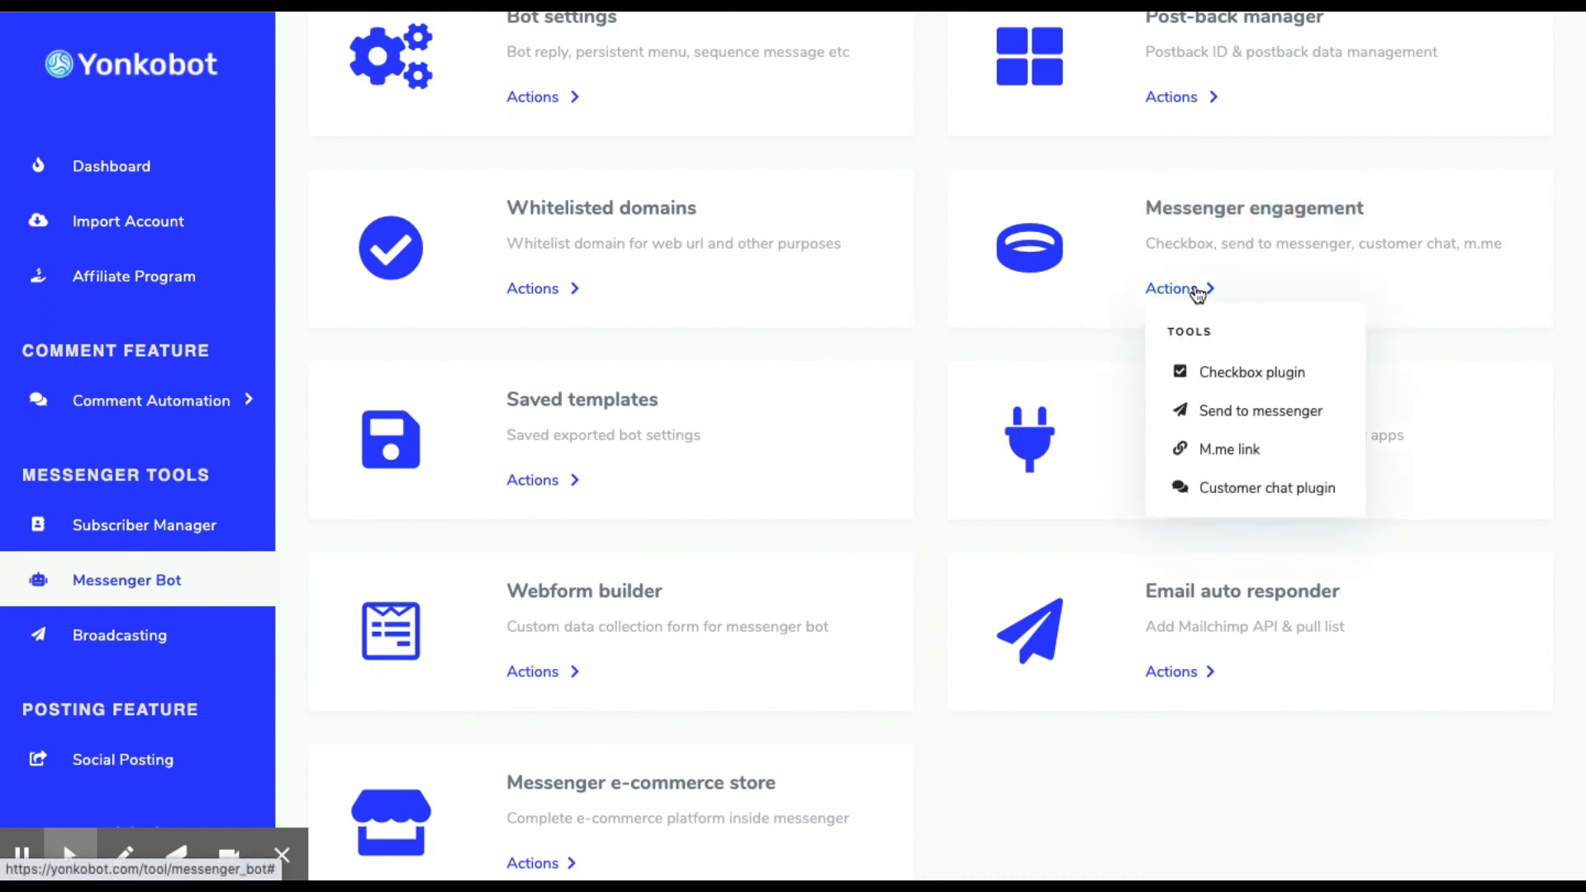
click(1202, 224)
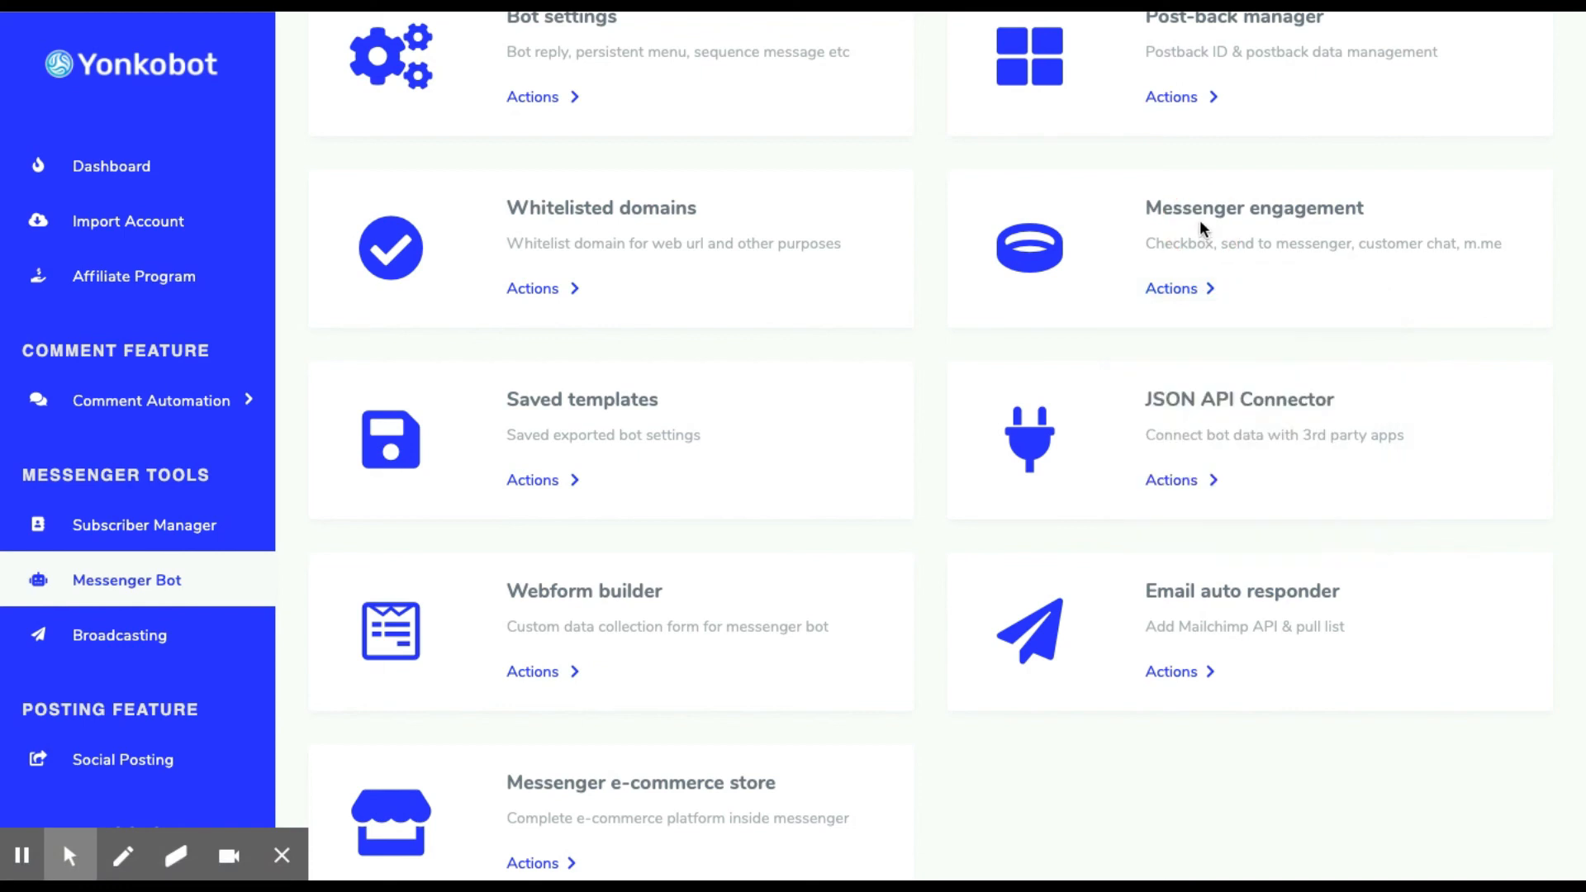